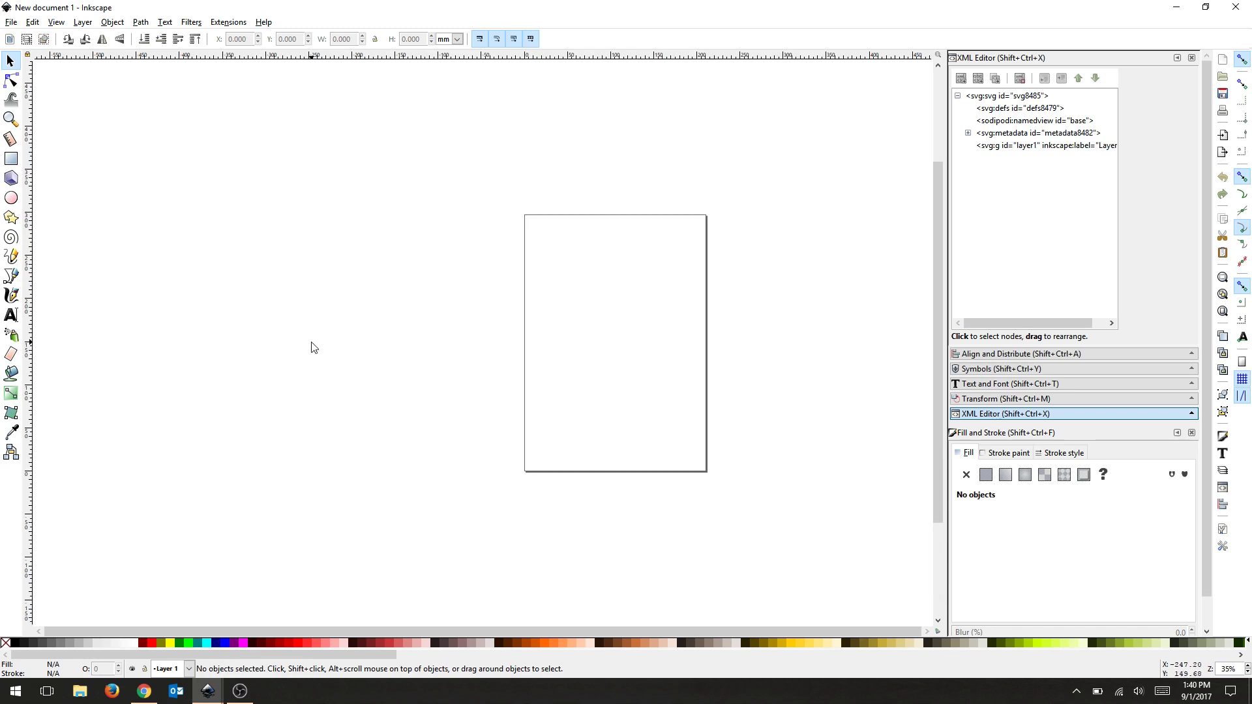
- Paste the Home Heating Control Loop reference image and nudge it slightly right
key("ctrl+v")
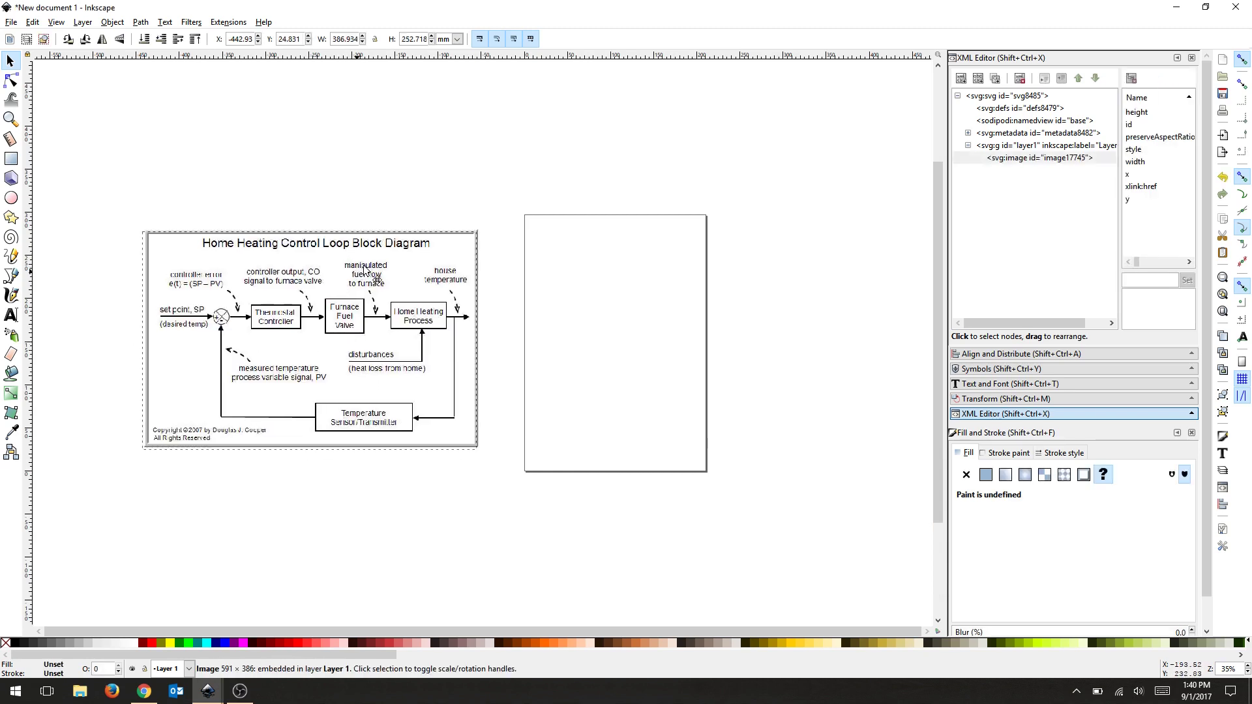
left_click_drag(366, 272, 382, 269)
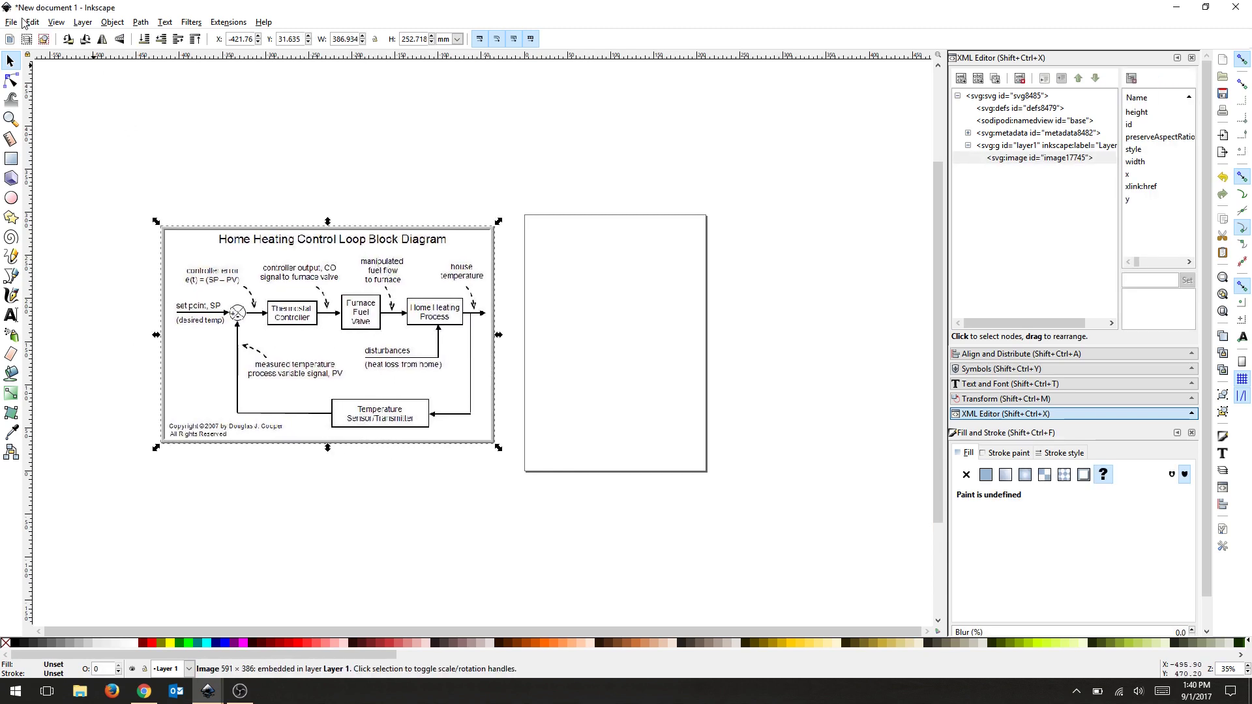
left_click(13, 23)
- Set the page to US Letter, landscape, with inches as the display units
left_click(71, 234)
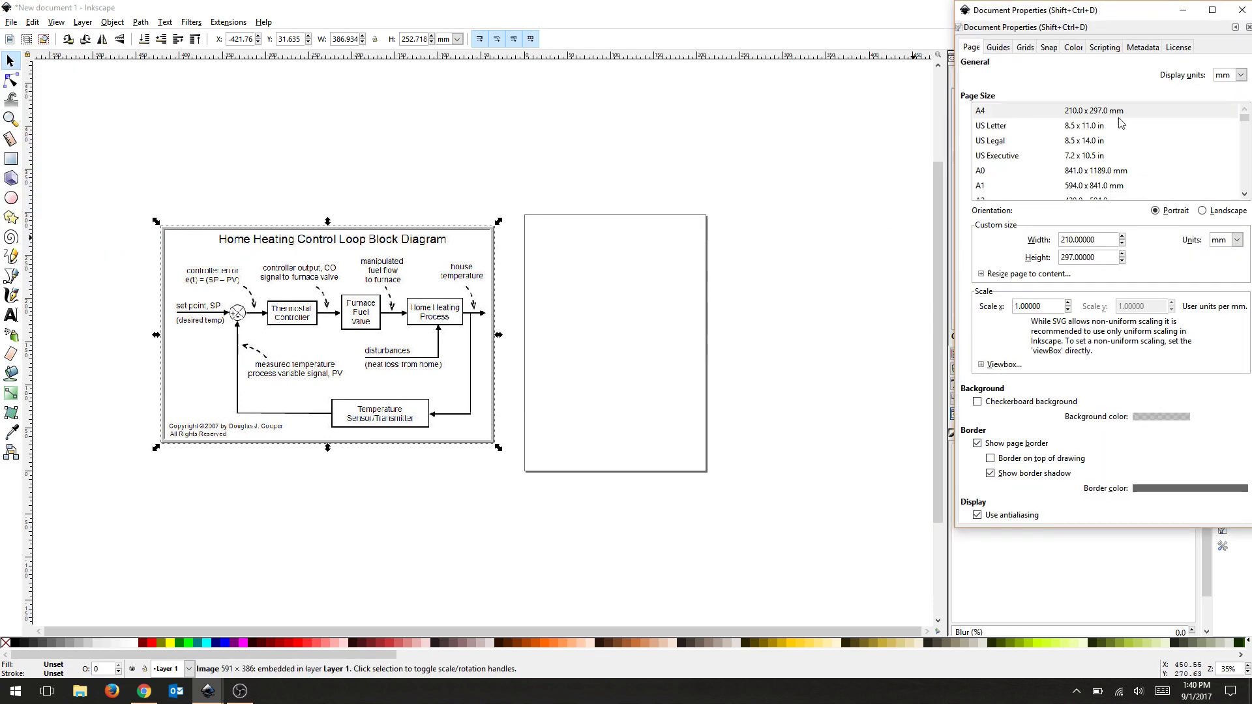
left_click(993, 126)
left_click(1240, 75)
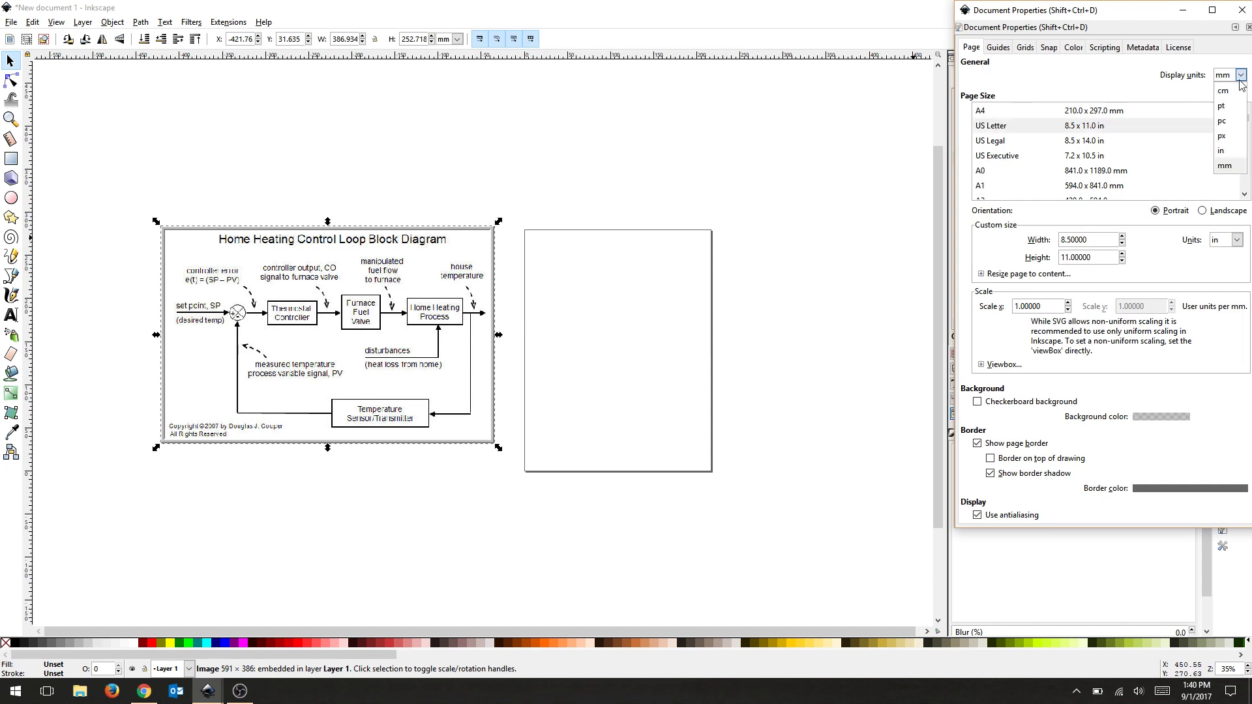
left_click(1235, 151)
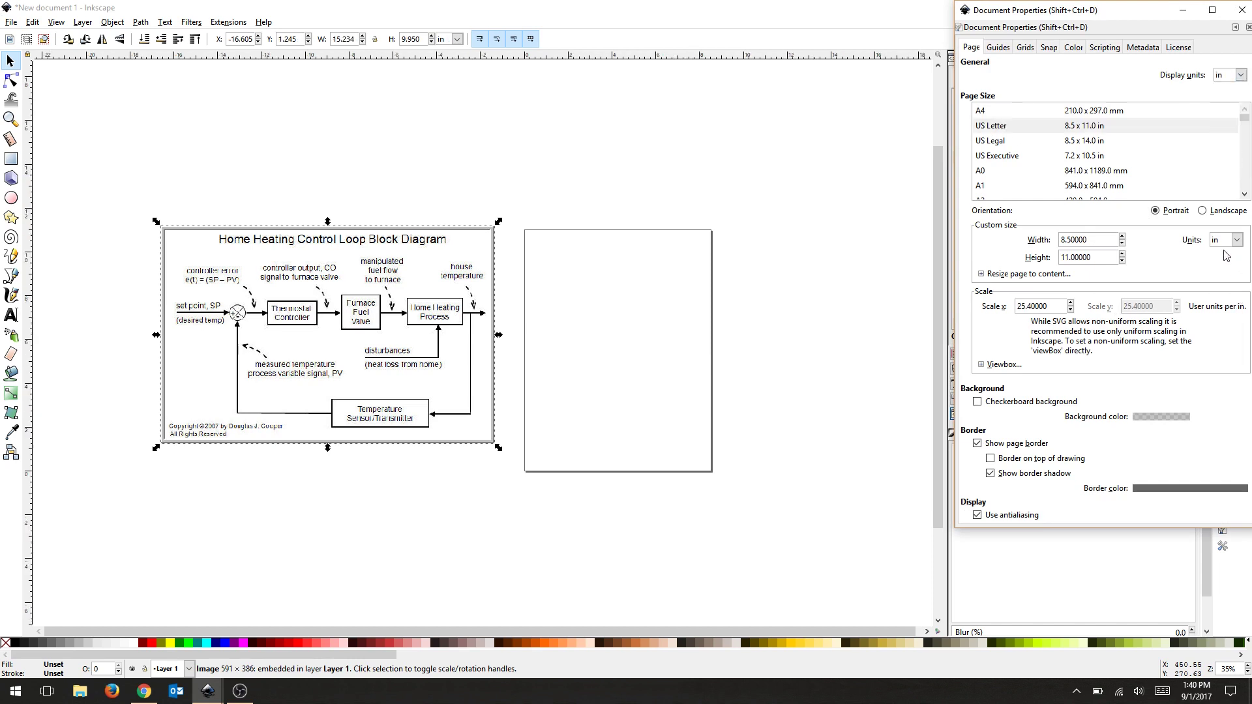
left_click(1204, 212)
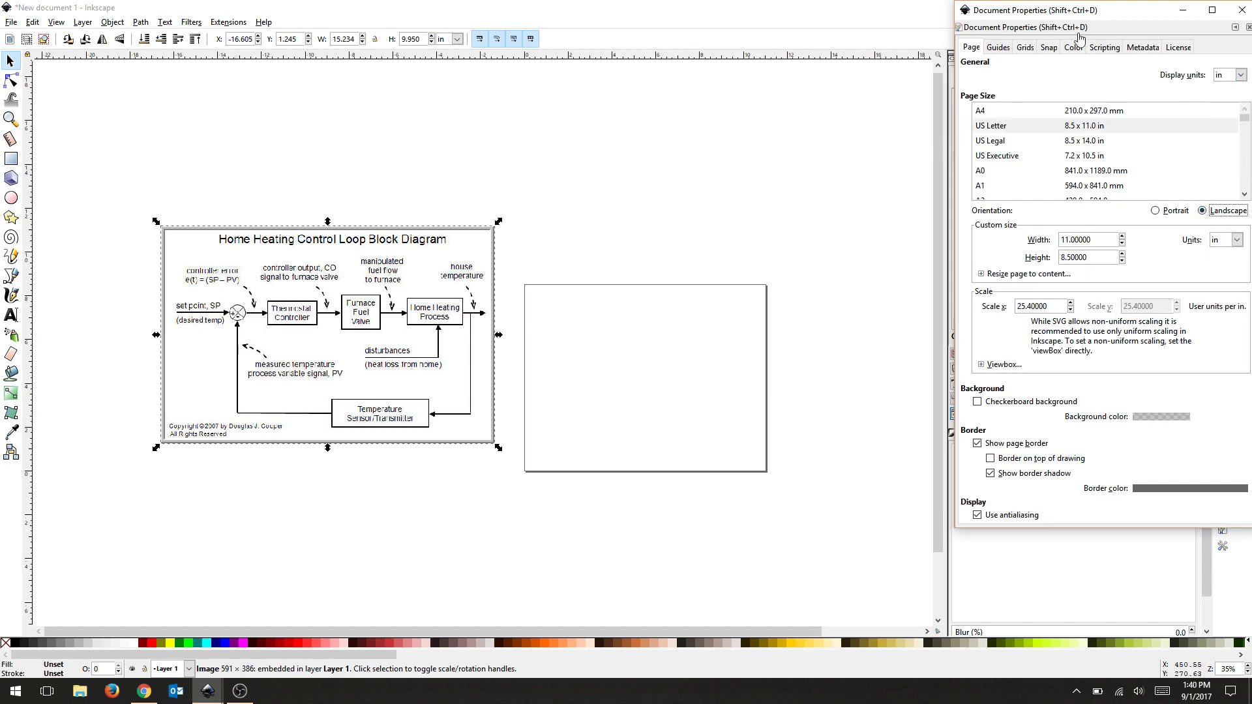
- Add a rectangular grid in inches with 0.25 in horizontal and vertical spacing
left_click(1025, 49)
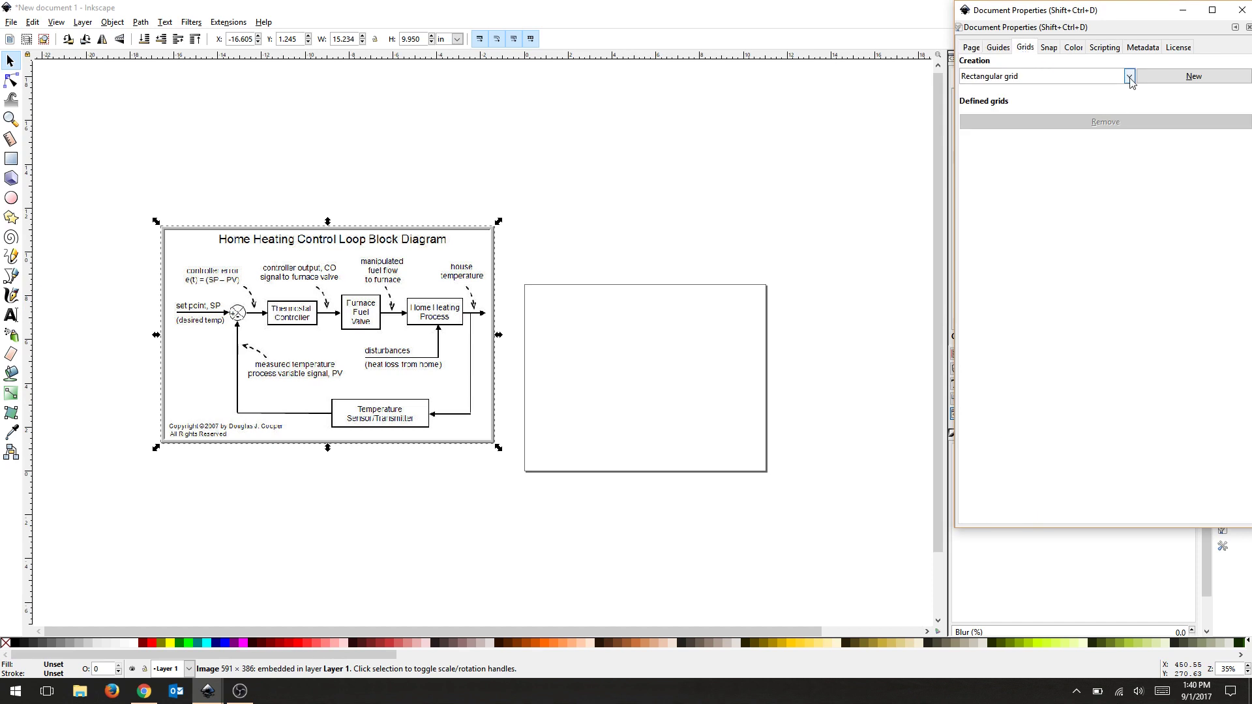
left_click(1153, 76)
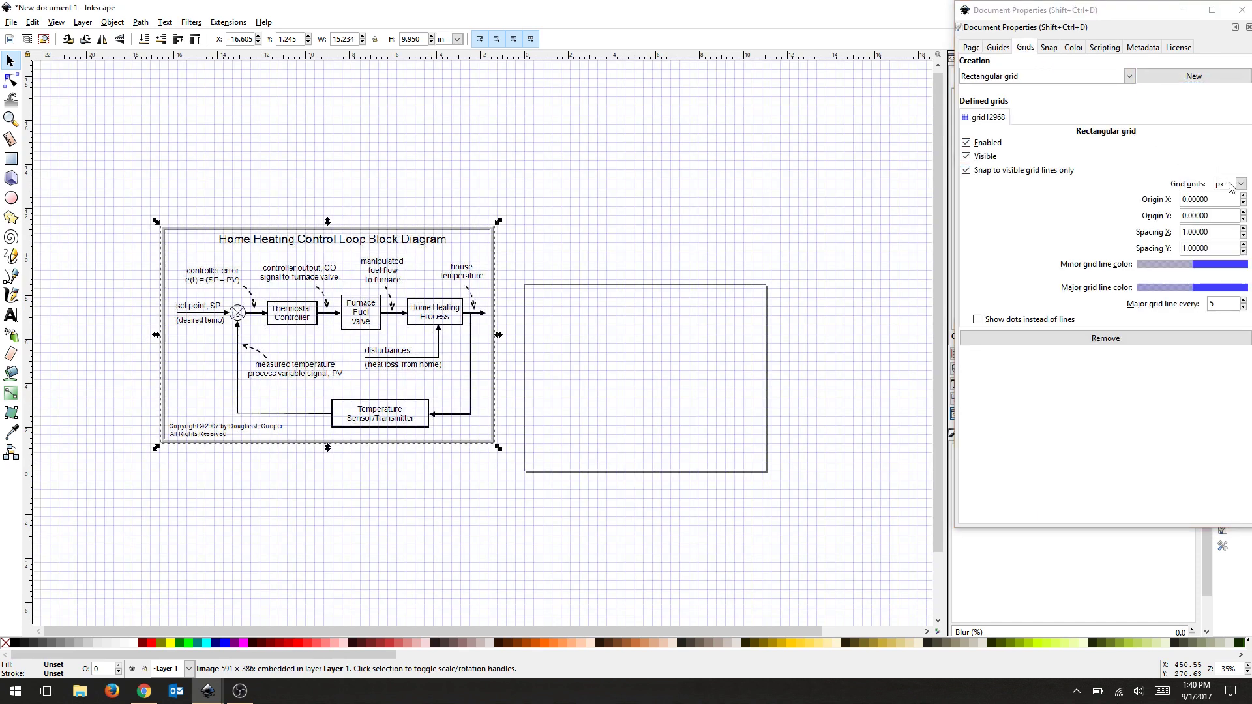
left_click(1231, 185)
left_click(1224, 243)
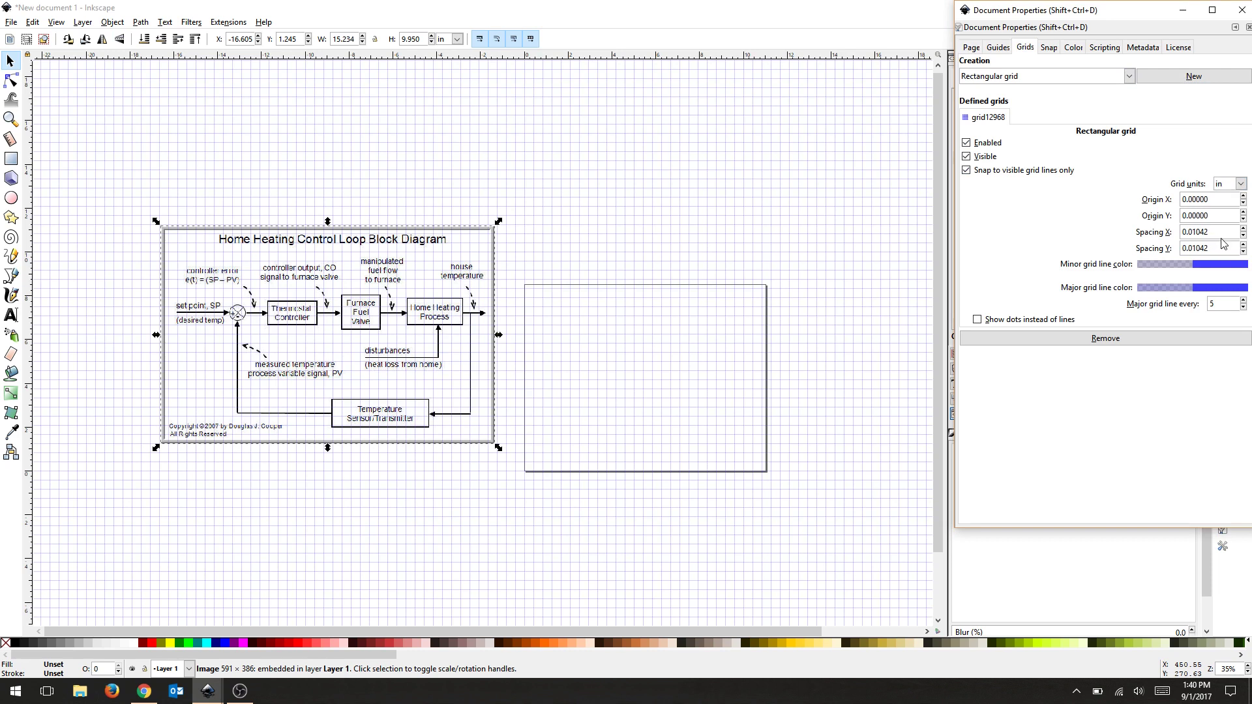
left_click_drag(1211, 232, 1130, 234)
type(".25")
key("Tab")
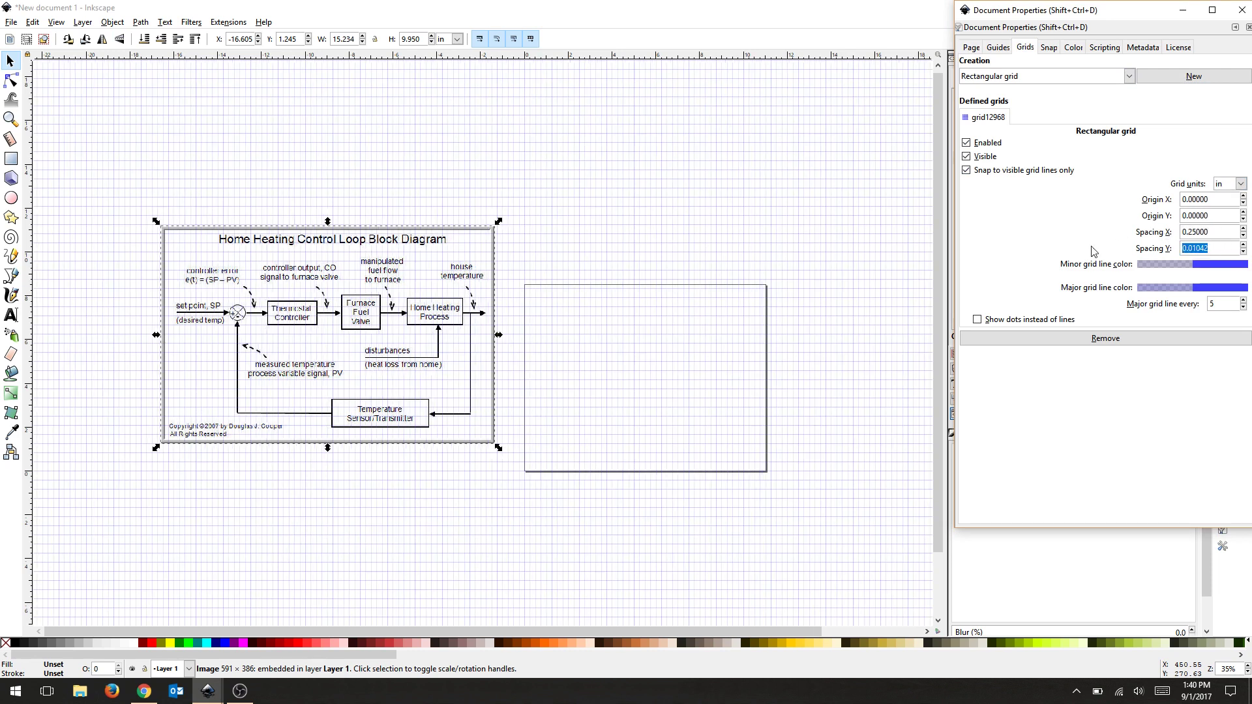
type(".25")
key("Tab")
key("Tab")
key("Tab")
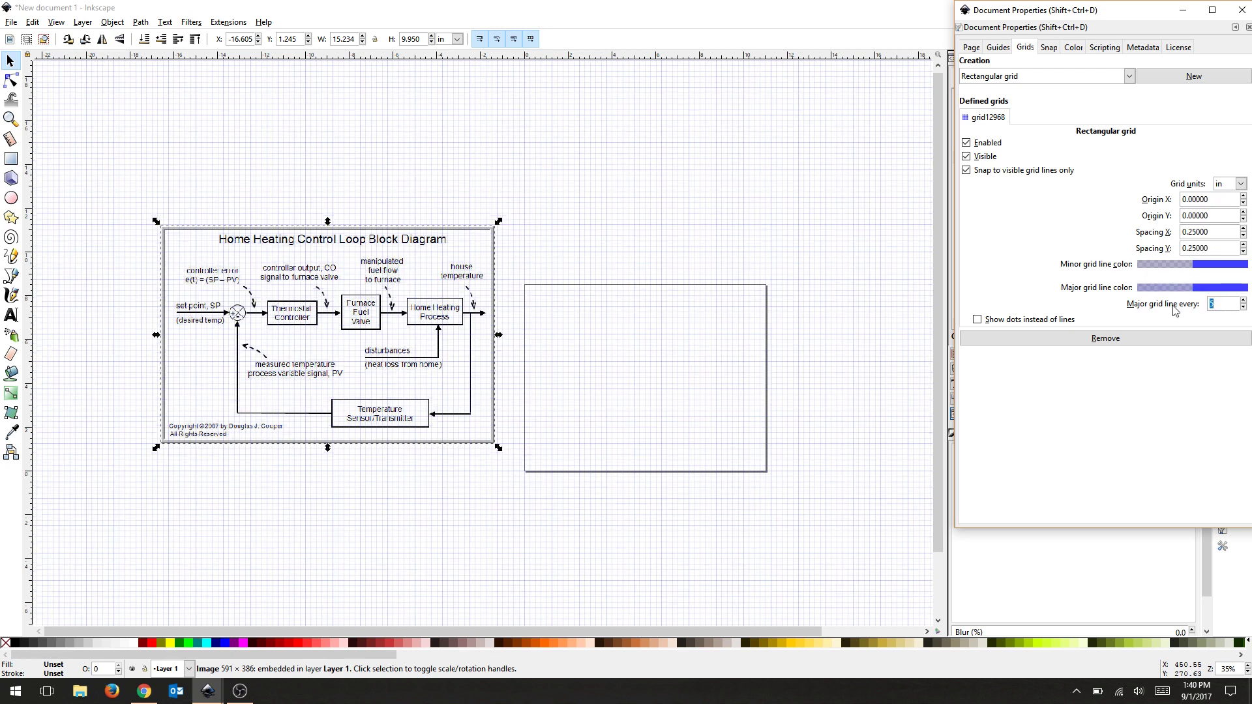
- Turn on always-snap for objects and close Document Properties
left_click(1050, 48)
left_click(1043, 77)
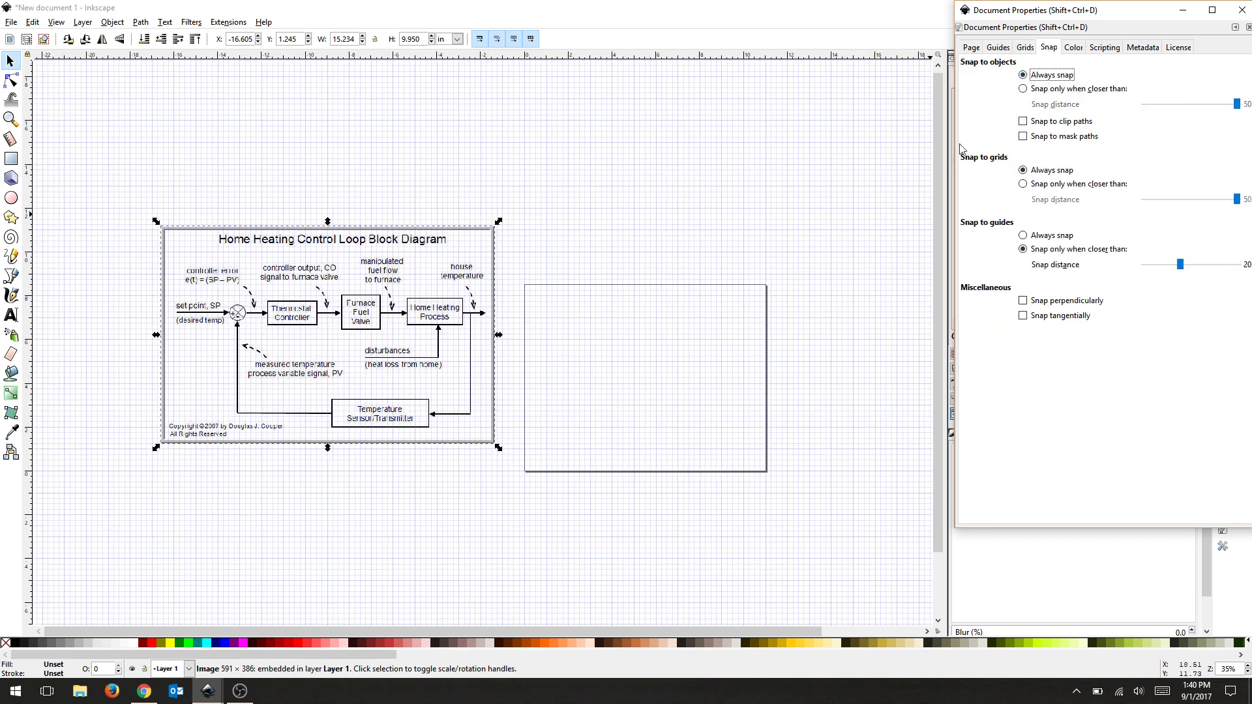
left_click(1242, 11)
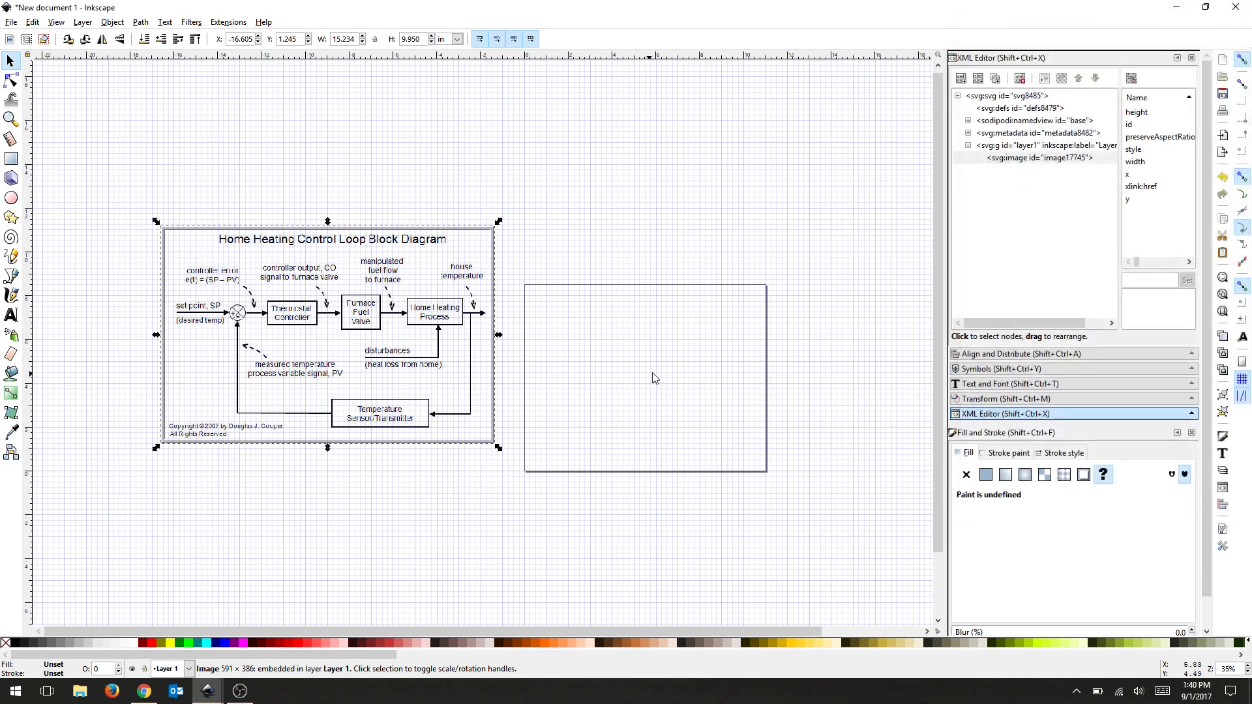
- Drag the circled-X symbol from the Flow Chart Shapes set onto the page's left side
left_click(113, 23)
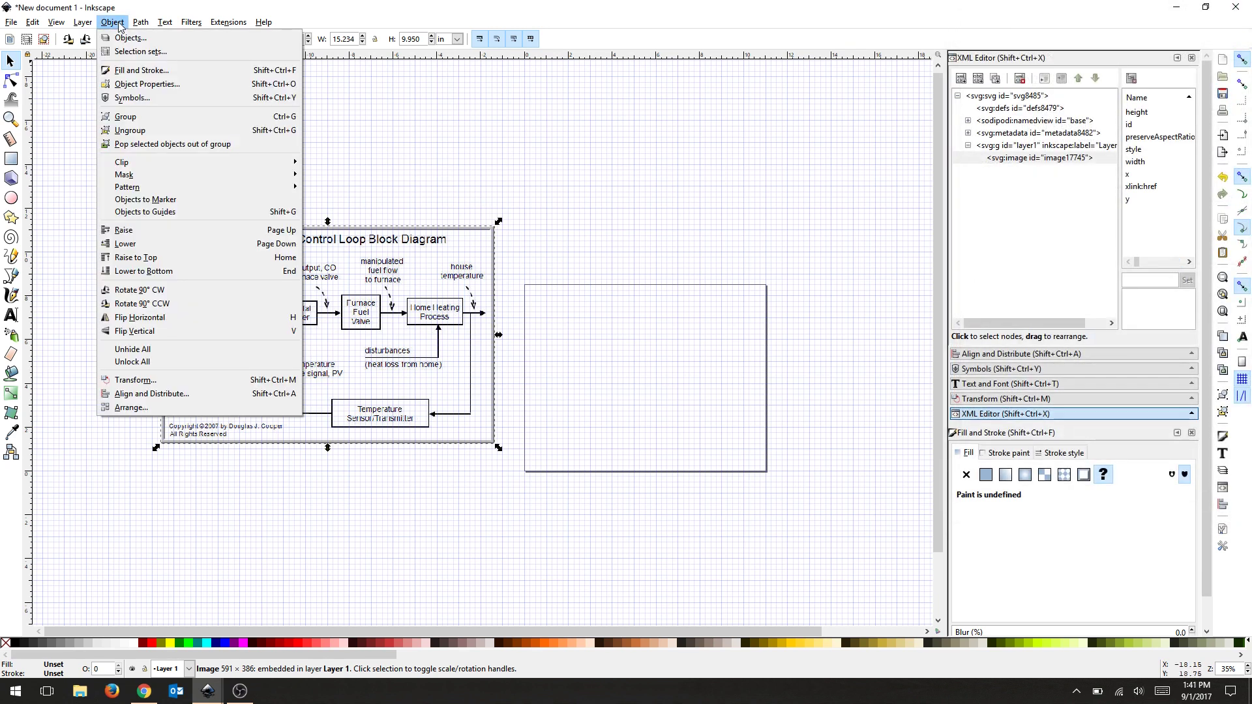
left_click(156, 98)
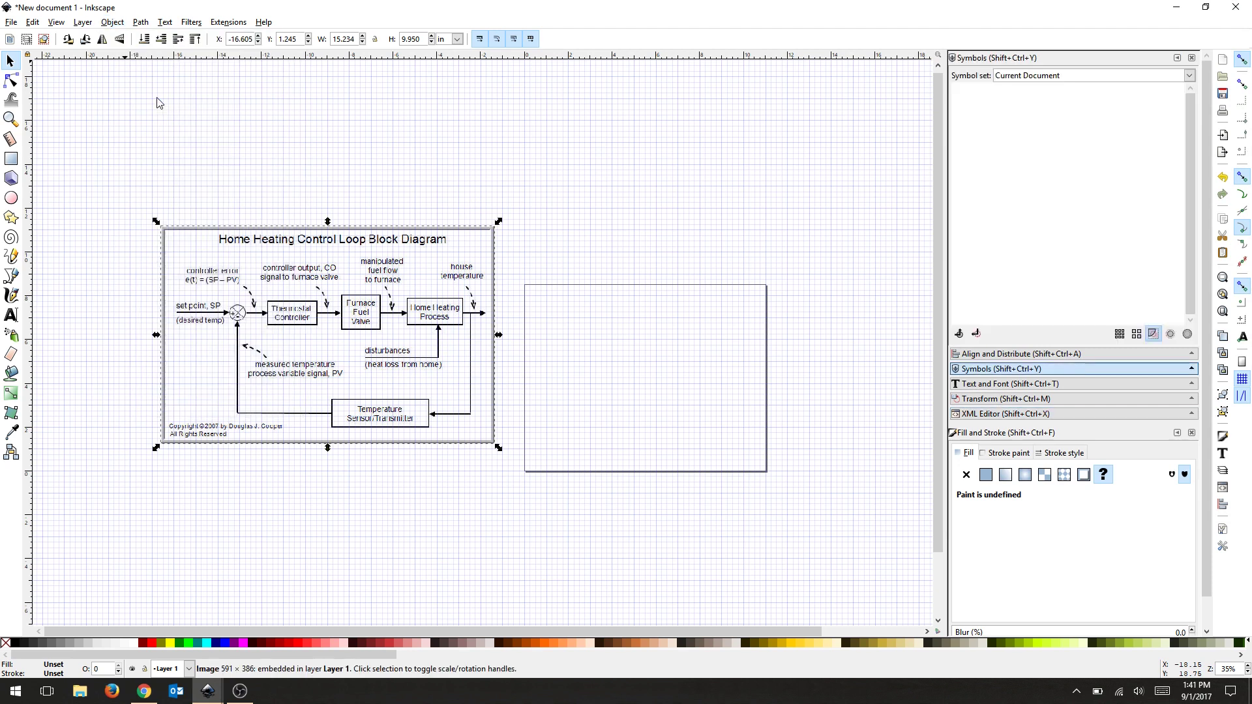
left_click(1080, 77)
left_click(1061, 138)
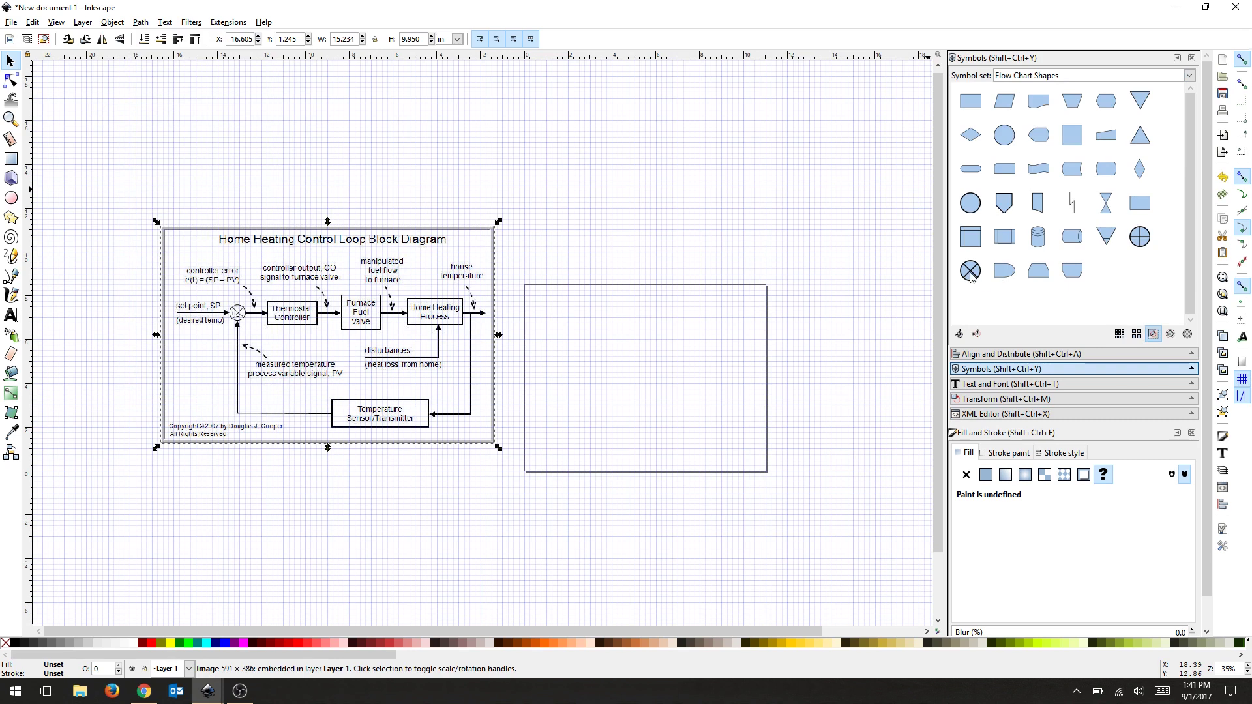
left_click_drag(971, 276, 562, 350)
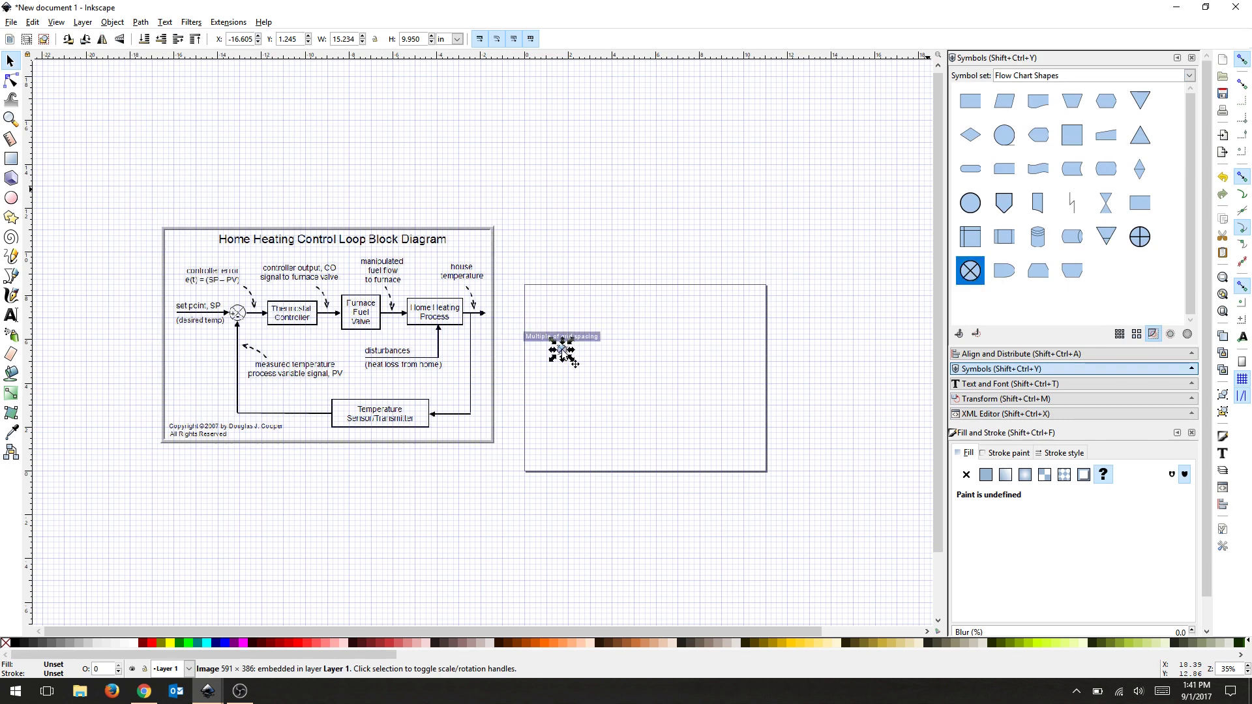
- Place two Process rectangles and a square flowchart block on the page beside the junction
left_click(754, 342)
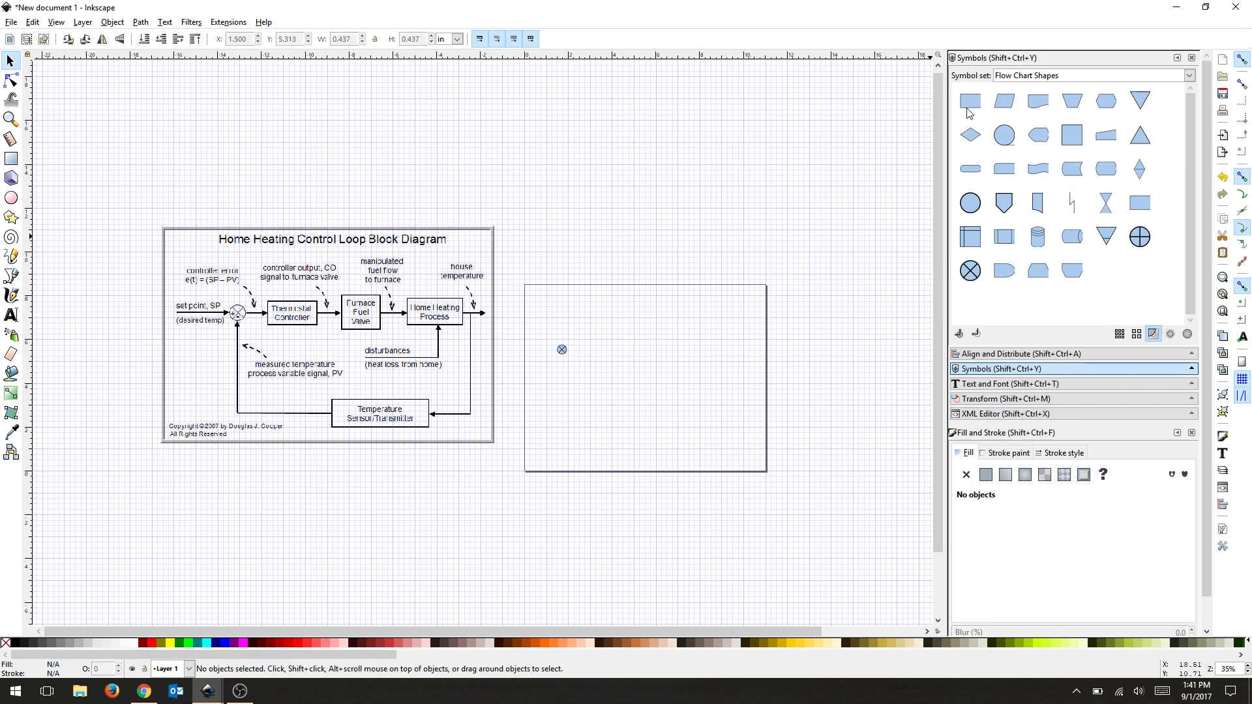
left_click_drag(970, 103, 649, 330)
left_click(739, 377)
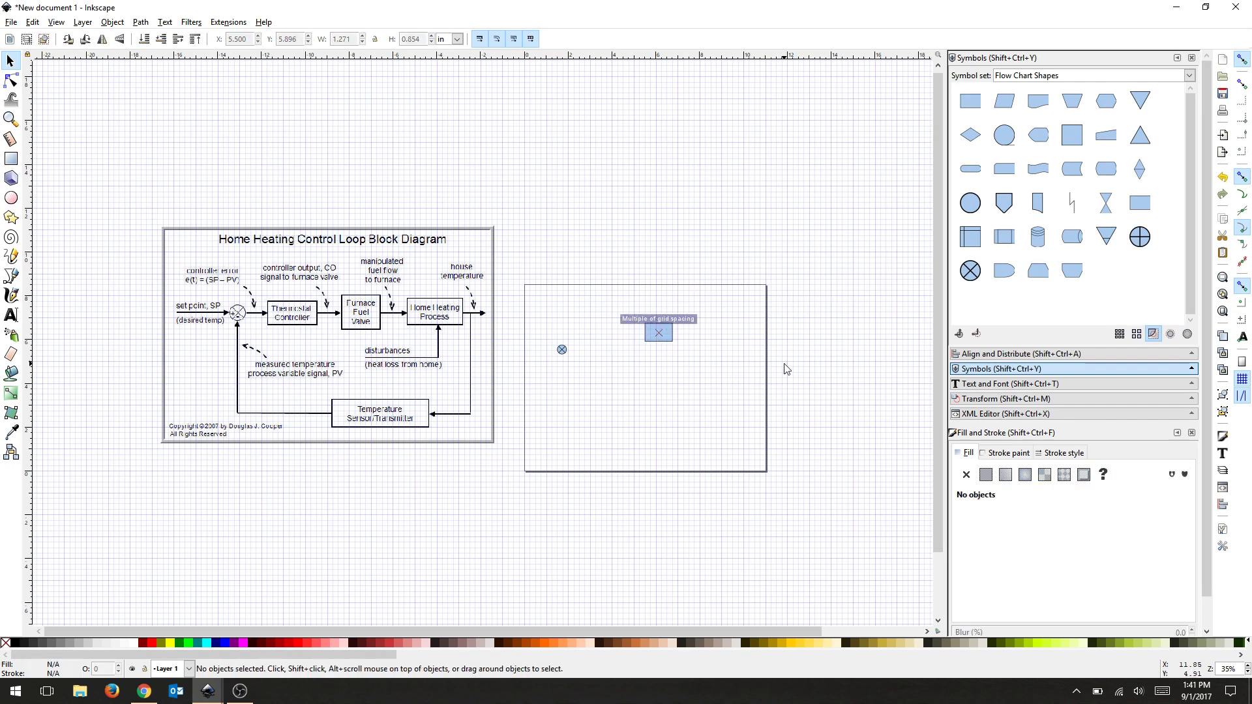
left_click_drag(1072, 135, 718, 341)
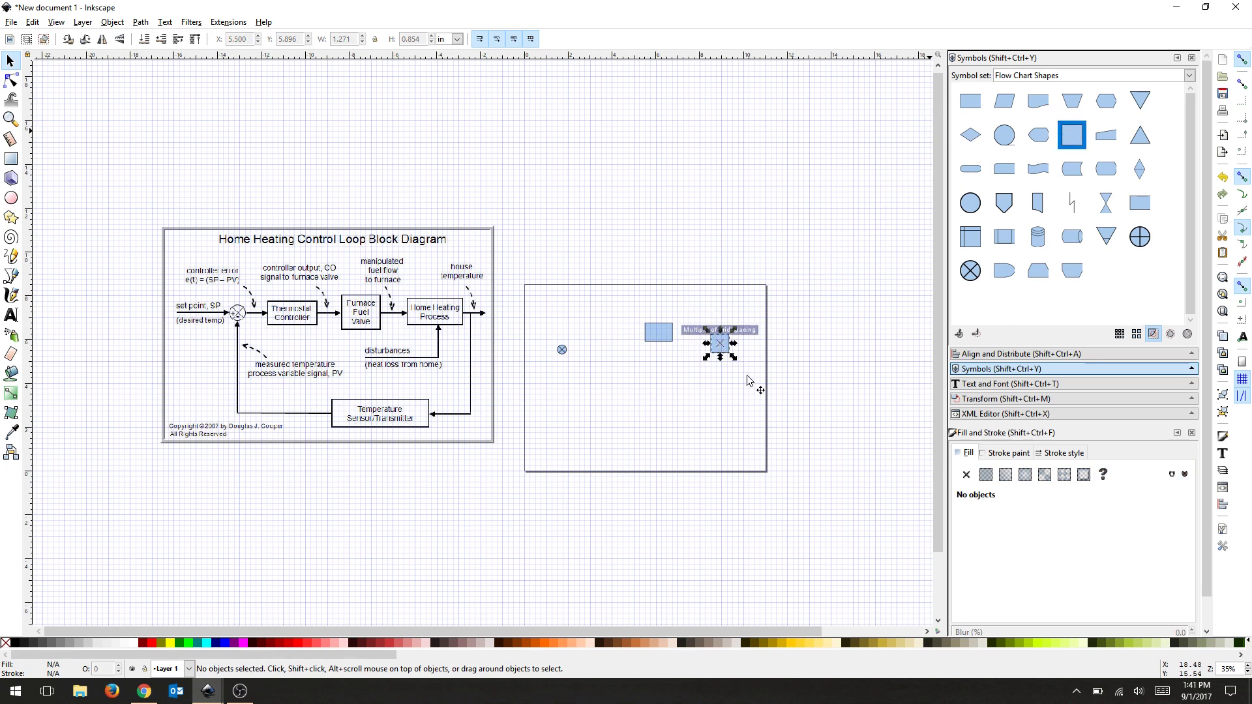
left_click(811, 363)
left_click_drag(973, 104, 632, 429)
left_click(737, 462)
left_click_drag(655, 335, 600, 358)
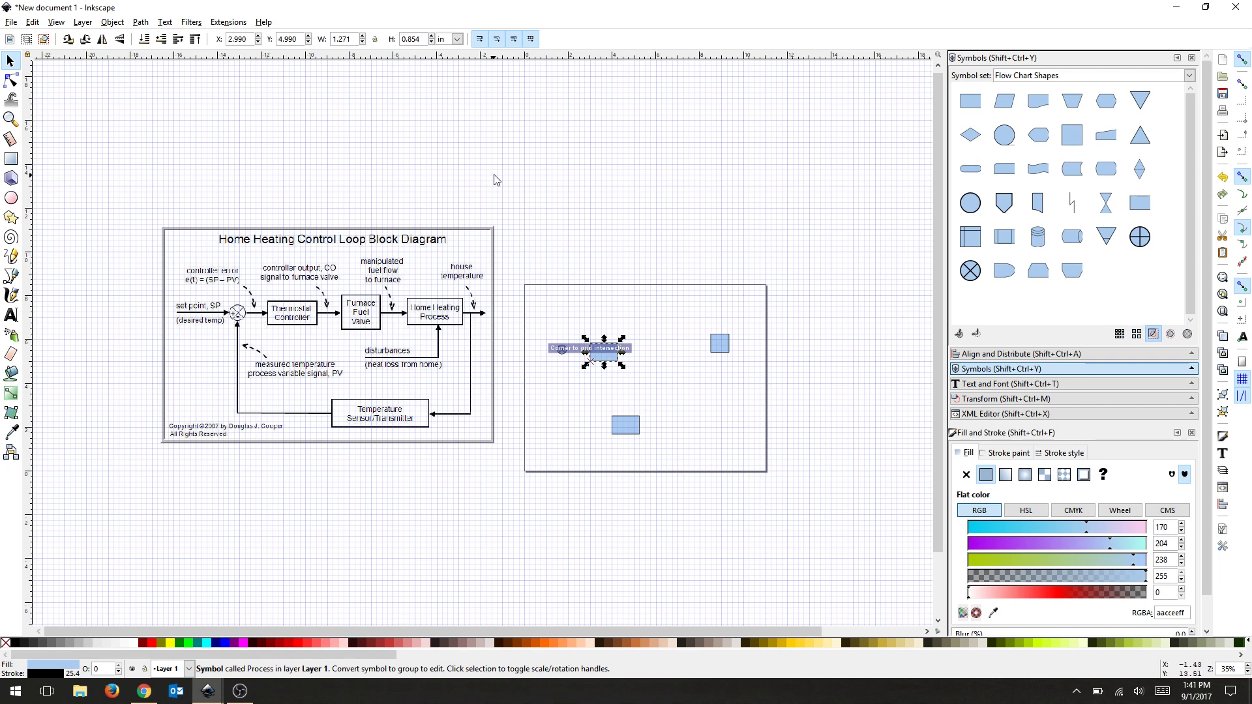
- Resize the first Process block to 1 in tall and 2 in wide
triple_click(421, 41)
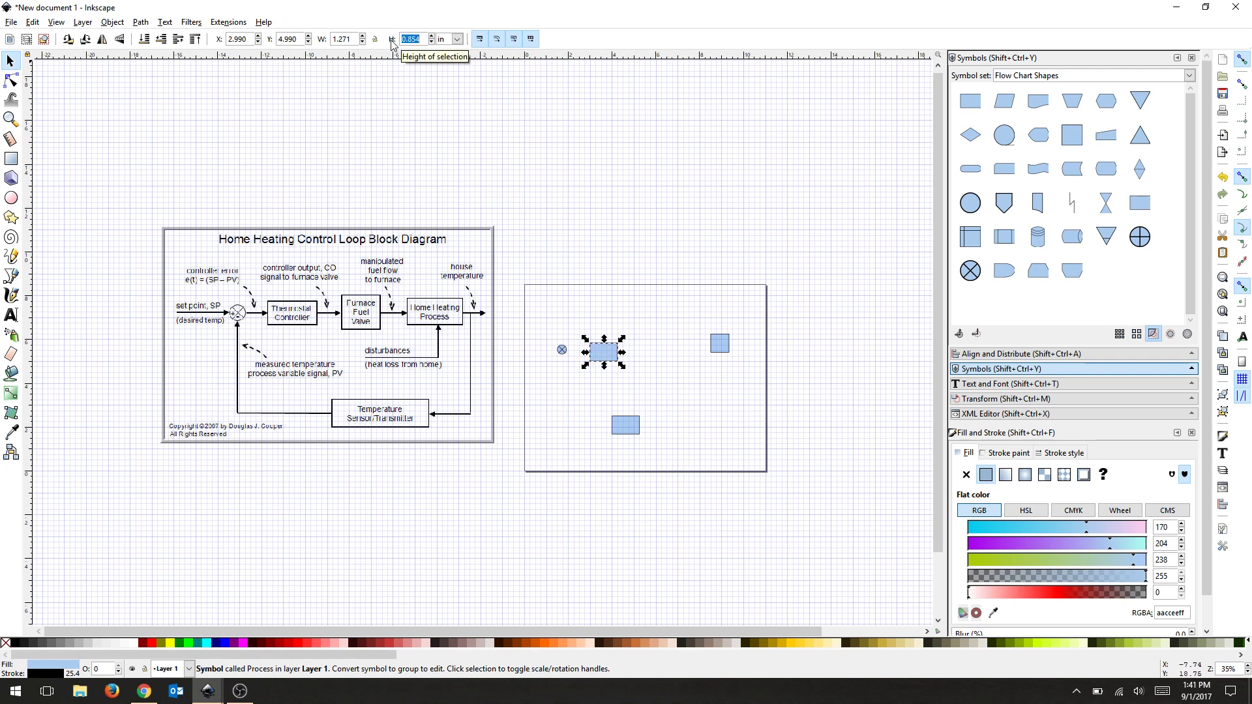
type("1")
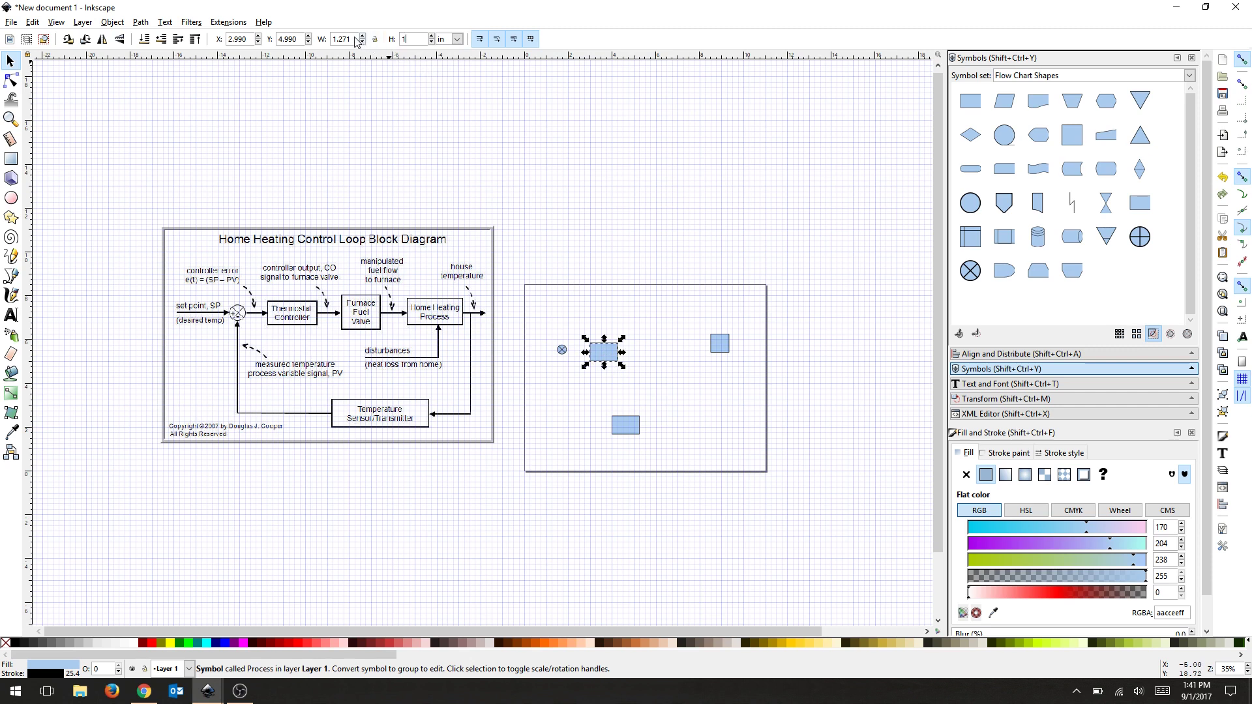
key("Return")
left_click_drag(353, 41, 338, 40)
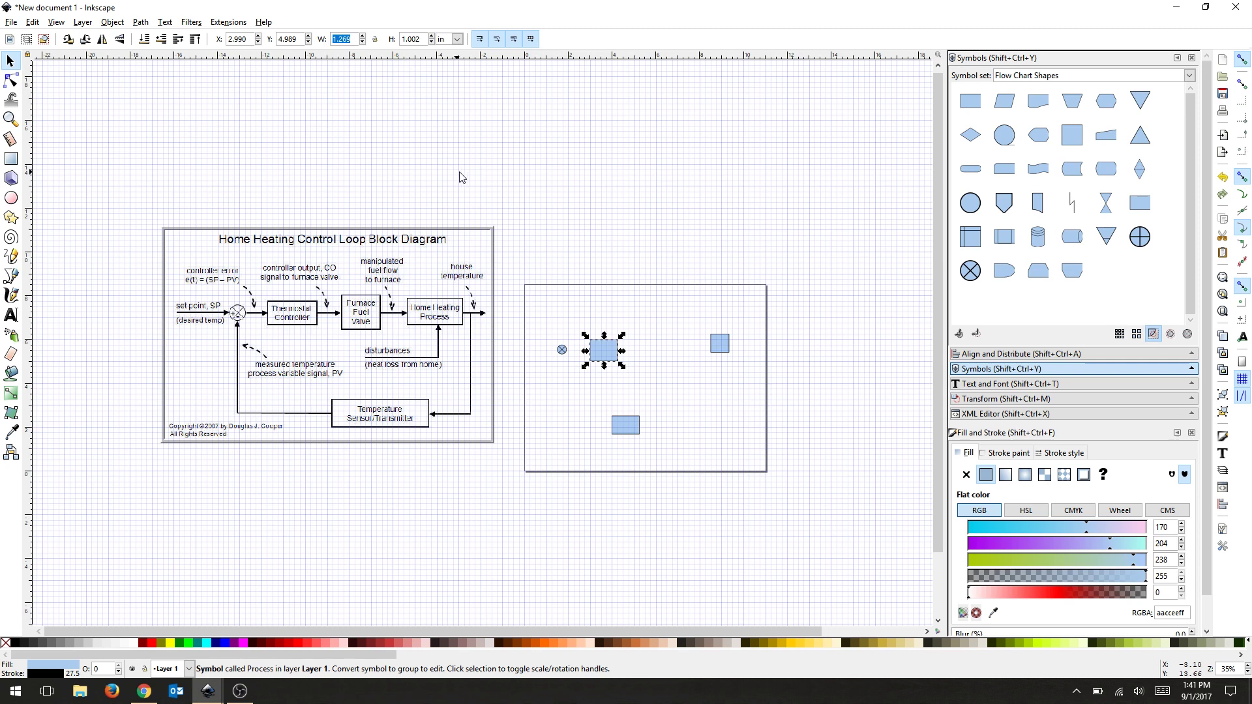
type("2")
key("Return")
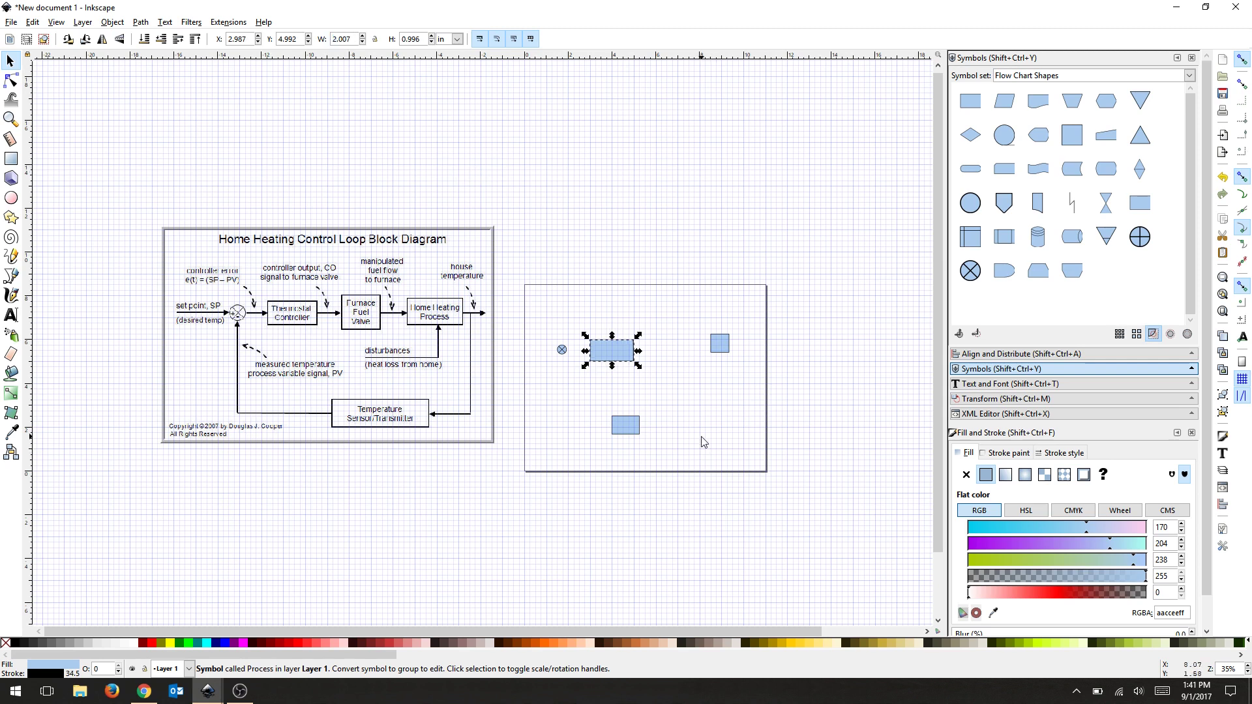
- Enlarge the square block proportionally to 1.5 in and move it next to the wide rectangle
left_click(691, 426)
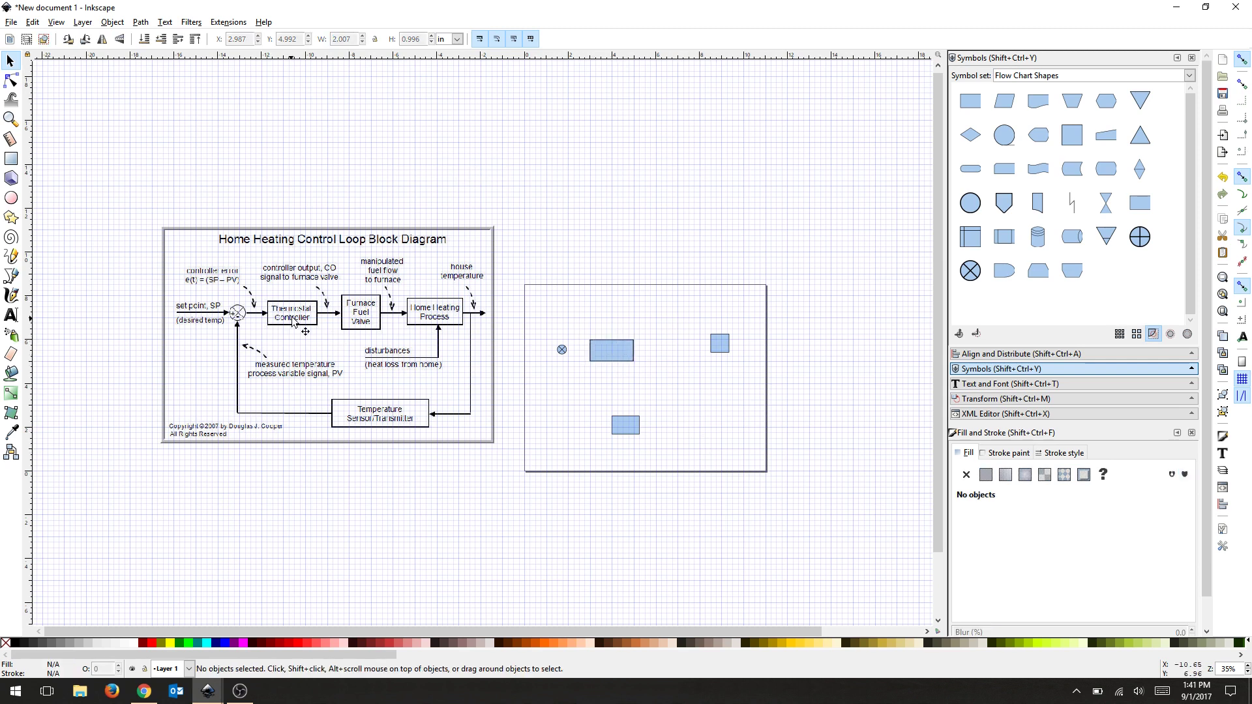
left_click(720, 345)
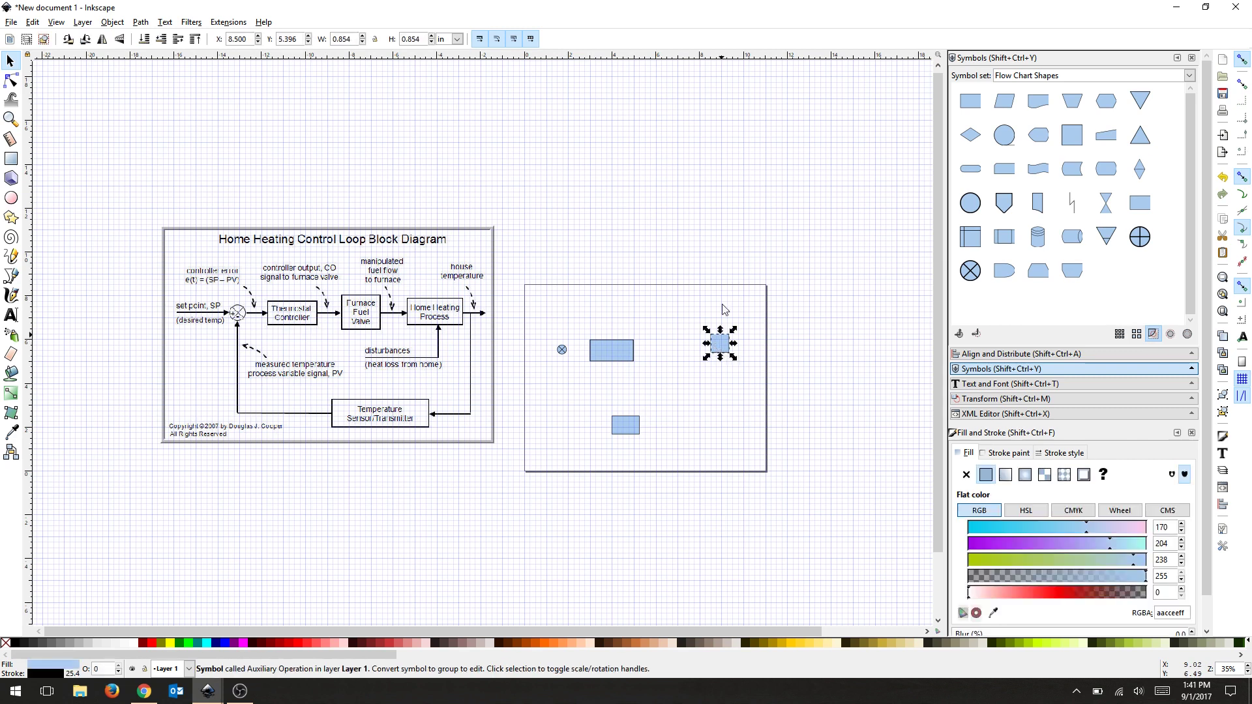
left_click(374, 39)
type("1.5")
key("Return")
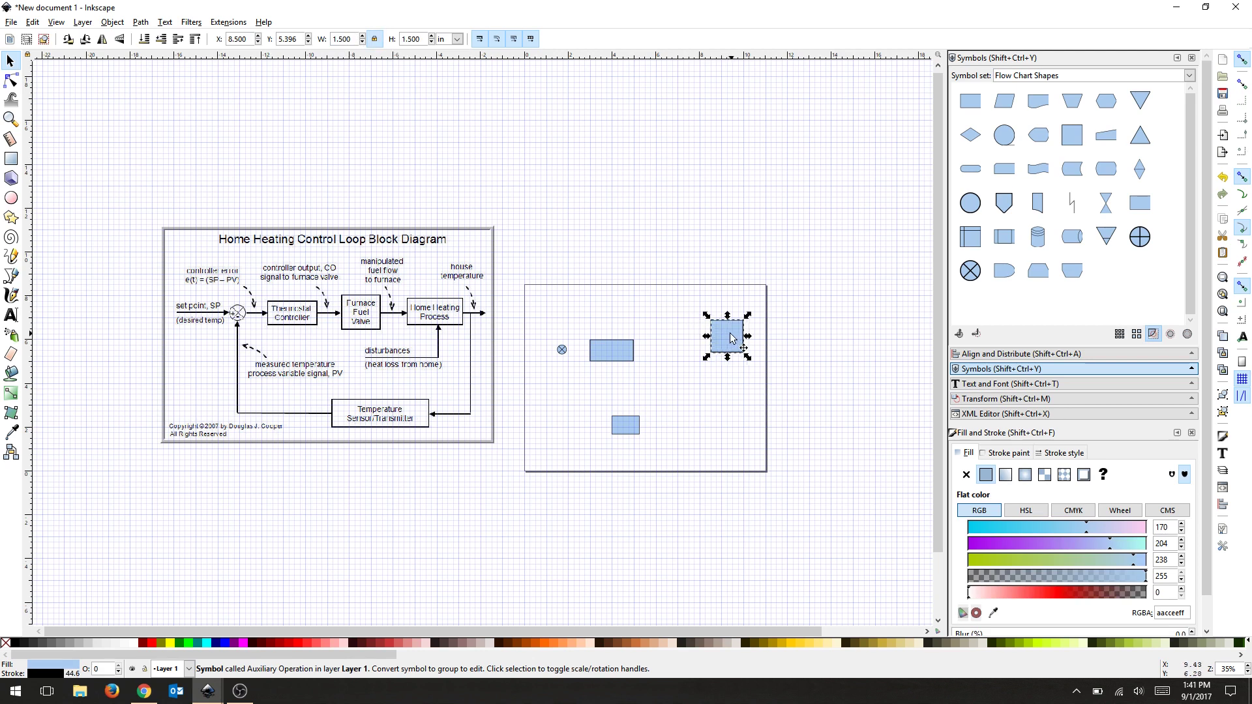
left_click_drag(730, 338, 670, 352)
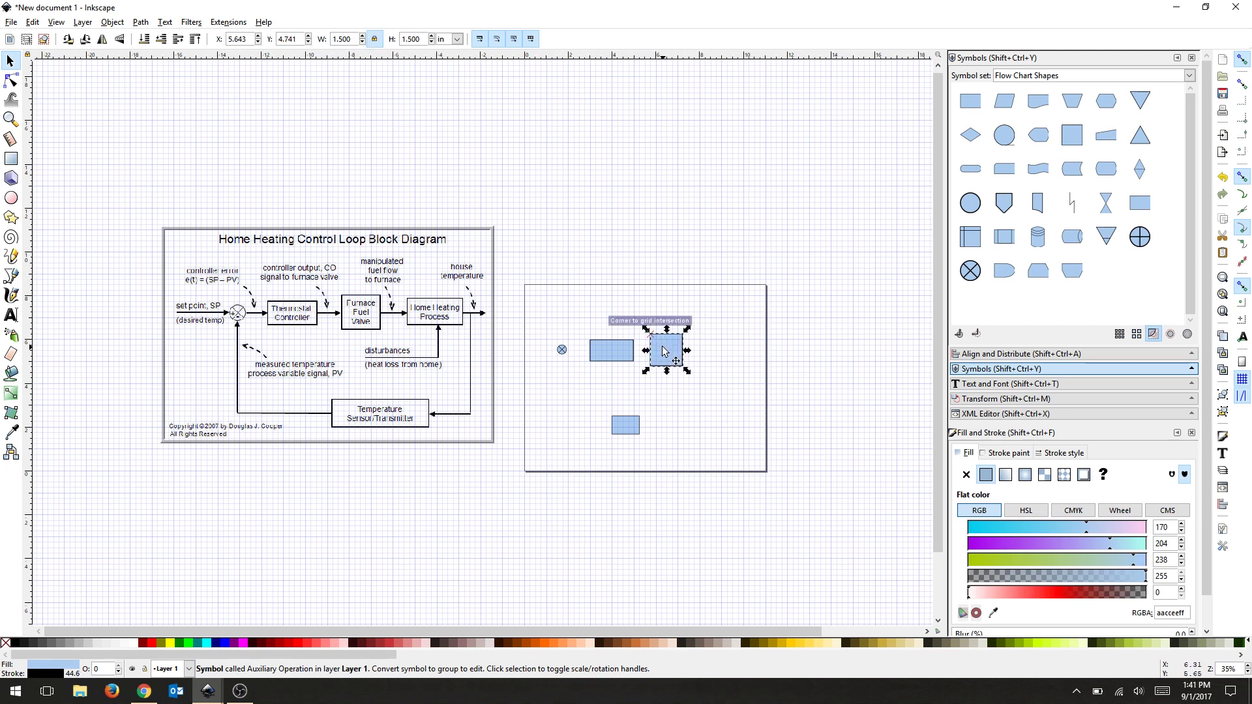
left_click(731, 369)
- Paste a copy of the wide block to the right of the square
left_click(623, 362)
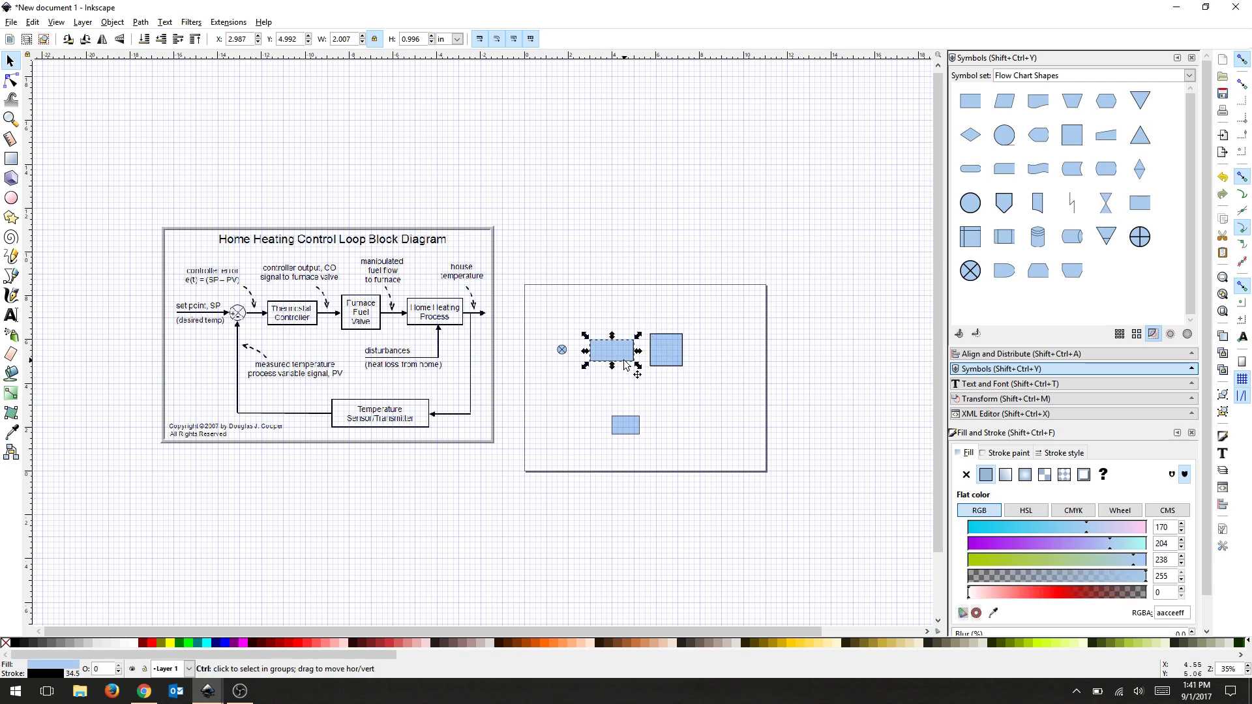
key("ctrl+v")
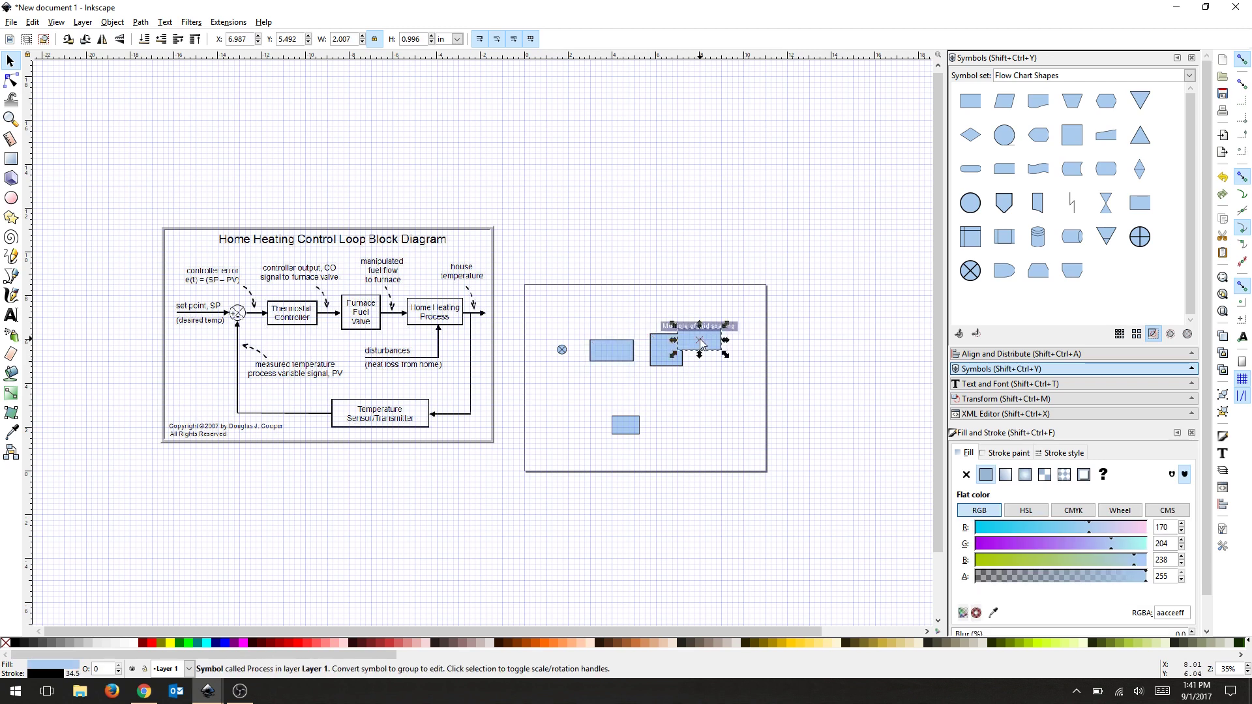
left_click_drag(711, 351, 732, 357)
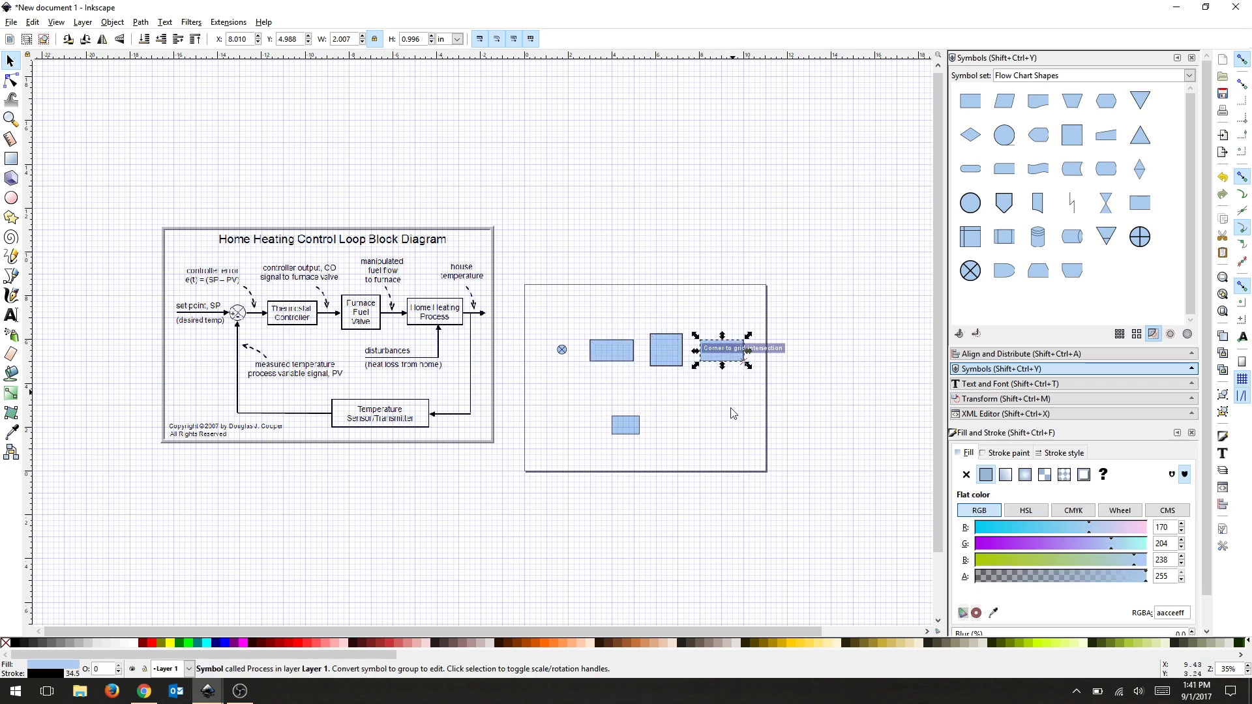
left_click(733, 417)
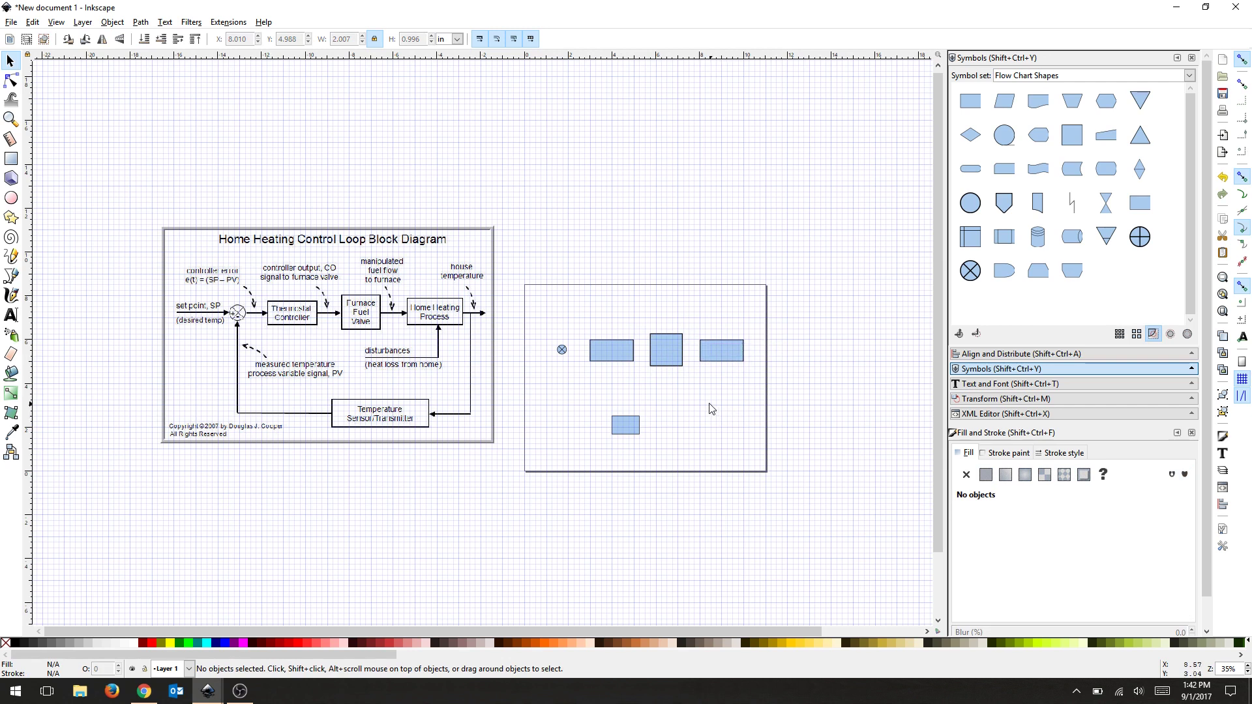
- Unlock the proportions and make the bottom block 4 in wide by 1 in tall, then reposition it
left_click(627, 426)
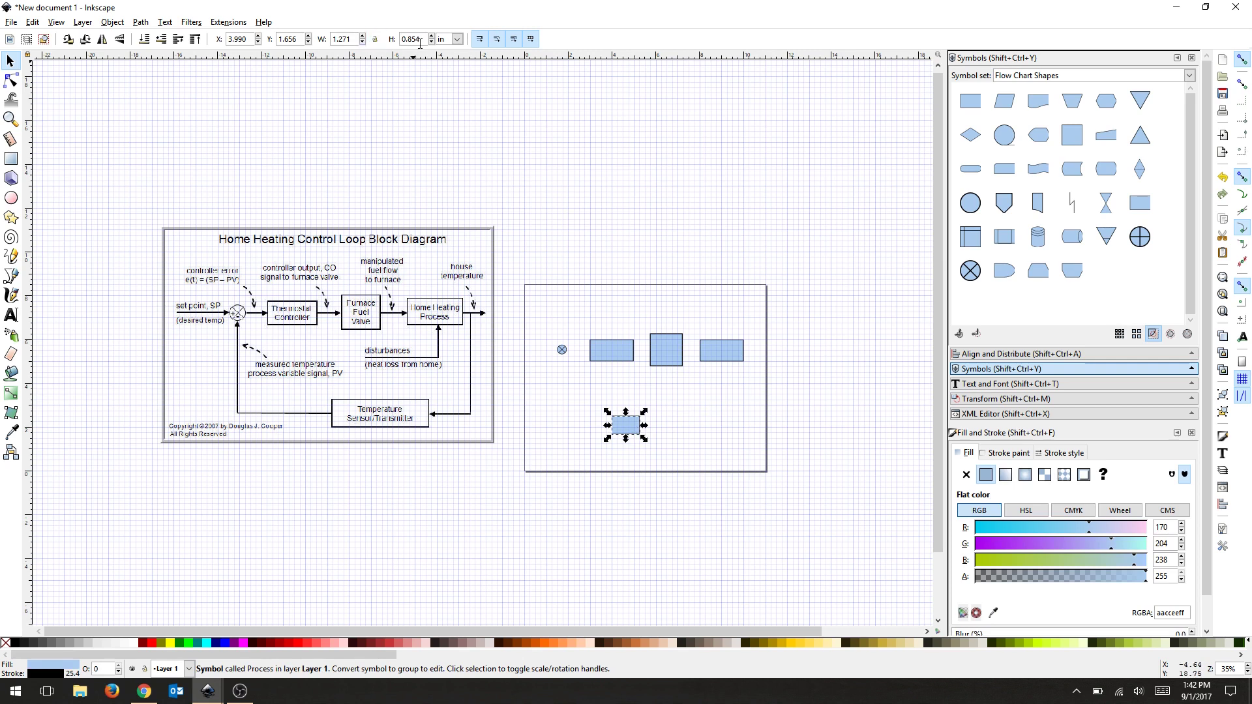
left_click(372, 40)
type("1")
left_click(343, 39)
type("4")
key("Return")
mouse_move(668, 425)
left_mouse_down()
mouse_move(699, 435)
mouse_move(702, 398)
mouse_move(686, 425)
left_mouse_up()
left_click(737, 460)
left_click(749, 480)
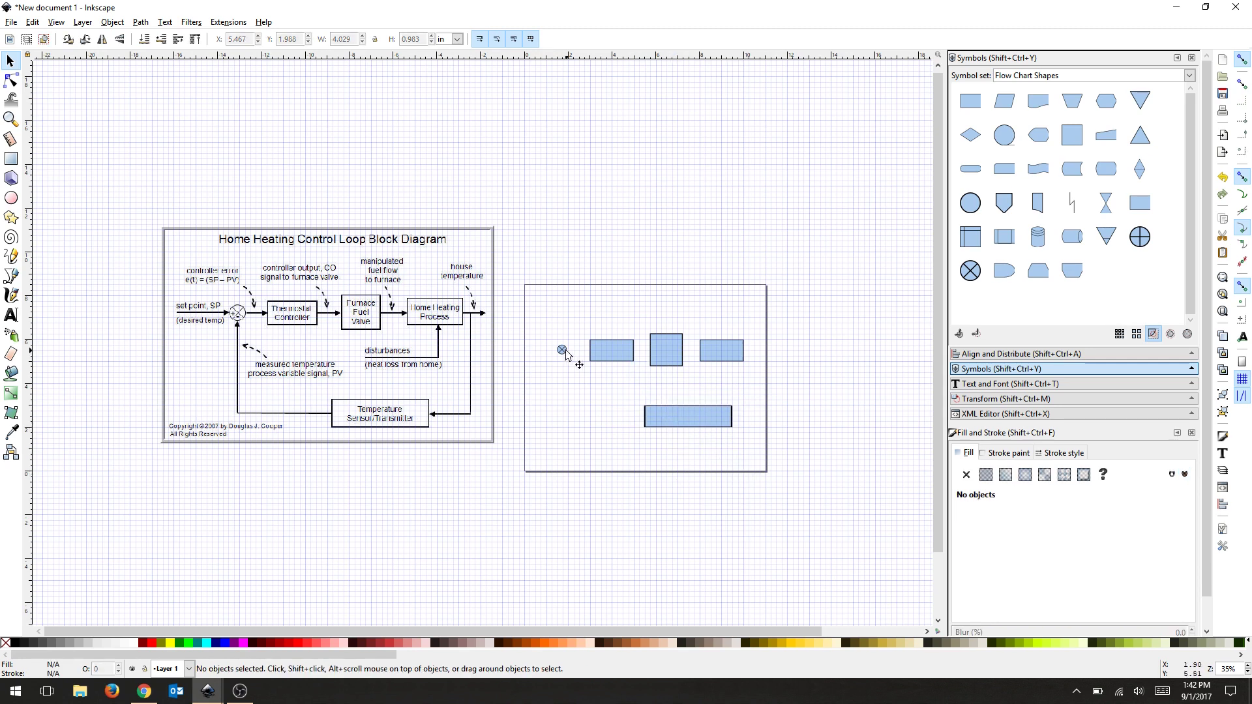
- Move the reference image aside, zoom in, and put a small '+' inside the junction circle
left_click_drag(491, 359, 525, 414)
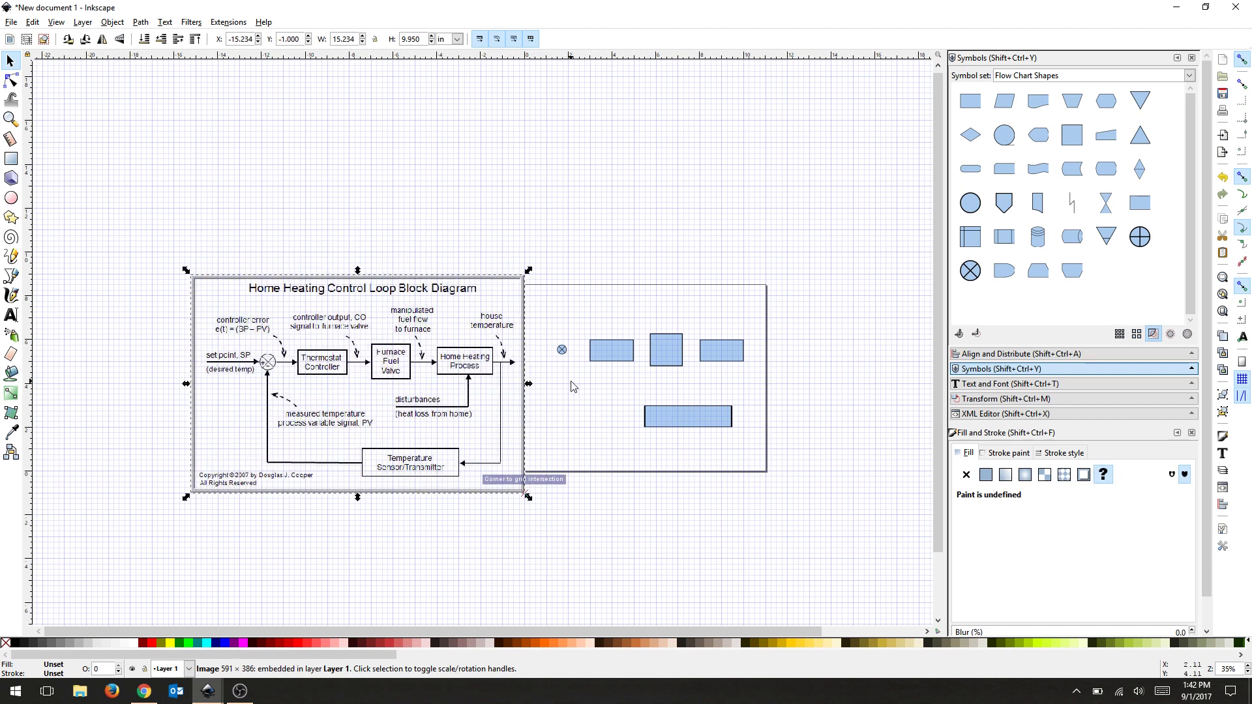
scroll(568, 356, "up", 2)
scroll(568, 355, "up", 3)
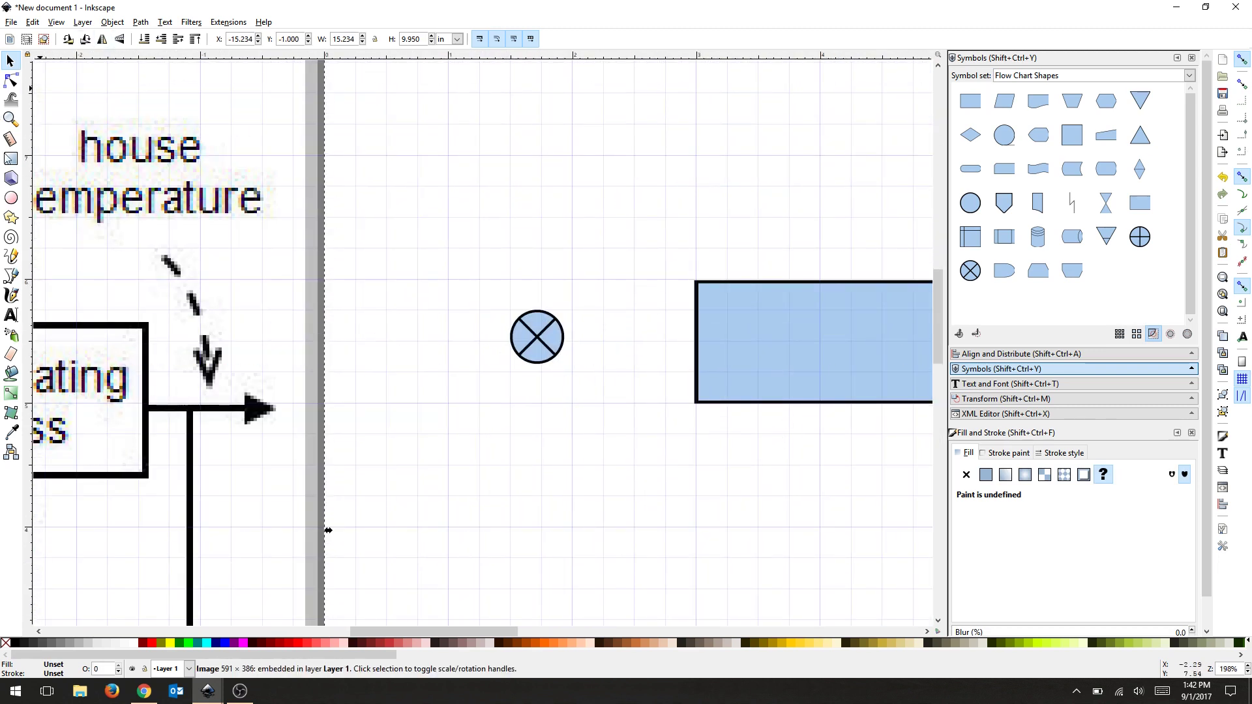
left_click(11, 315)
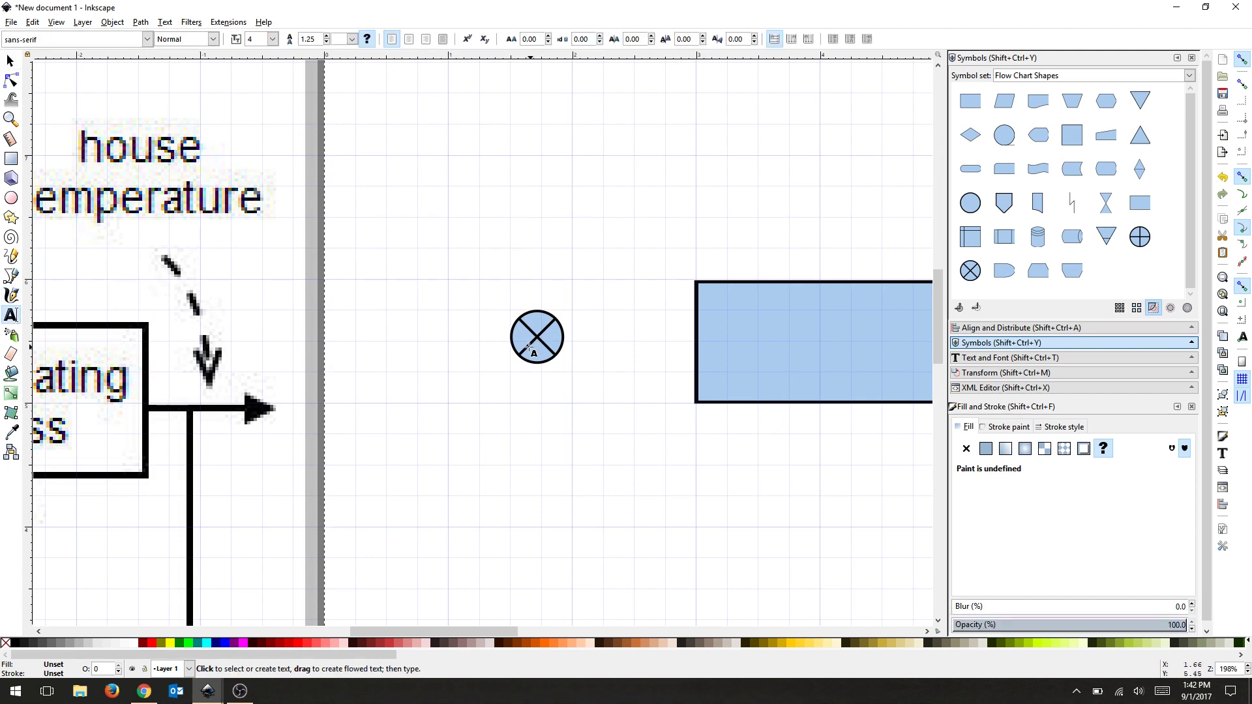
left_click(485, 367)
type("+")
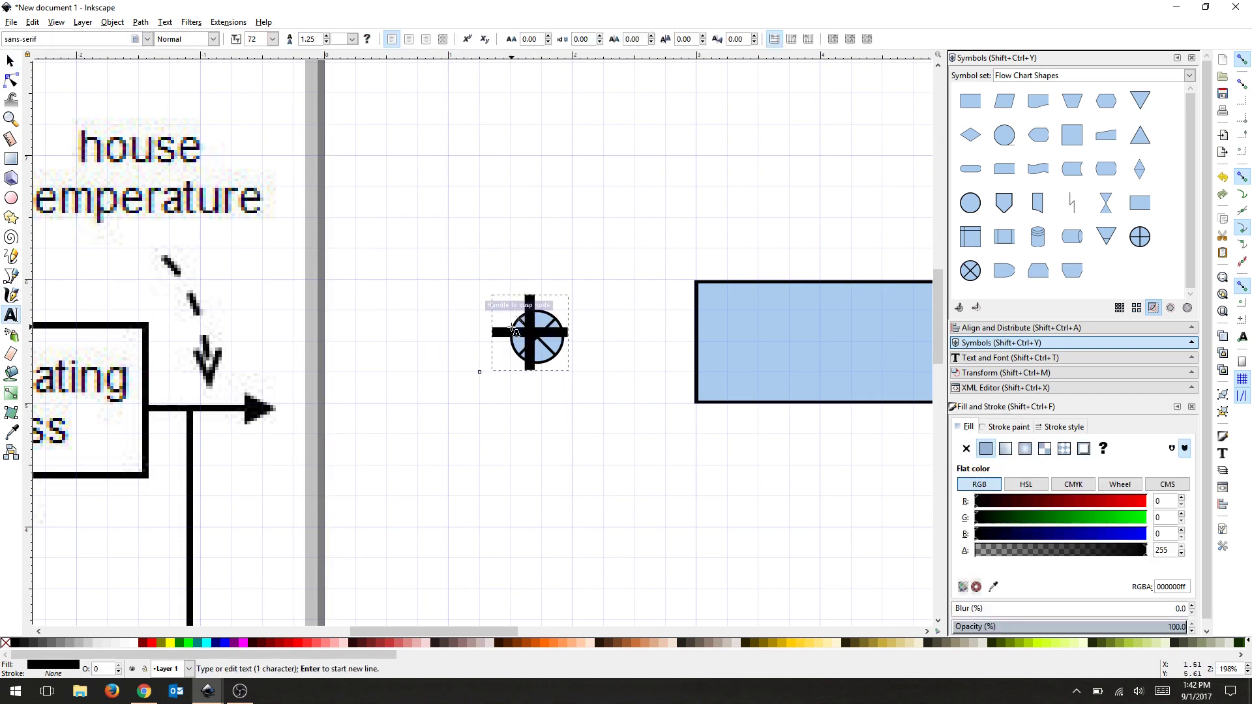
left_click(10, 61)
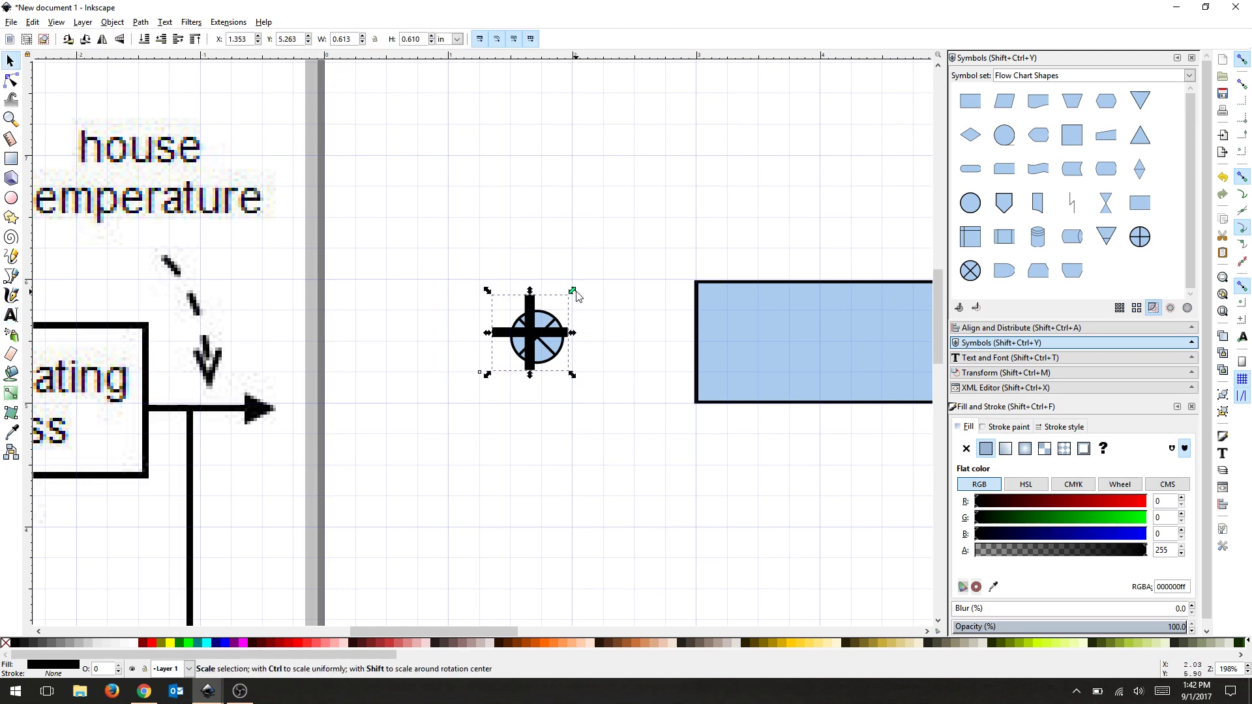
left_click_drag(571, 289, 526, 335)
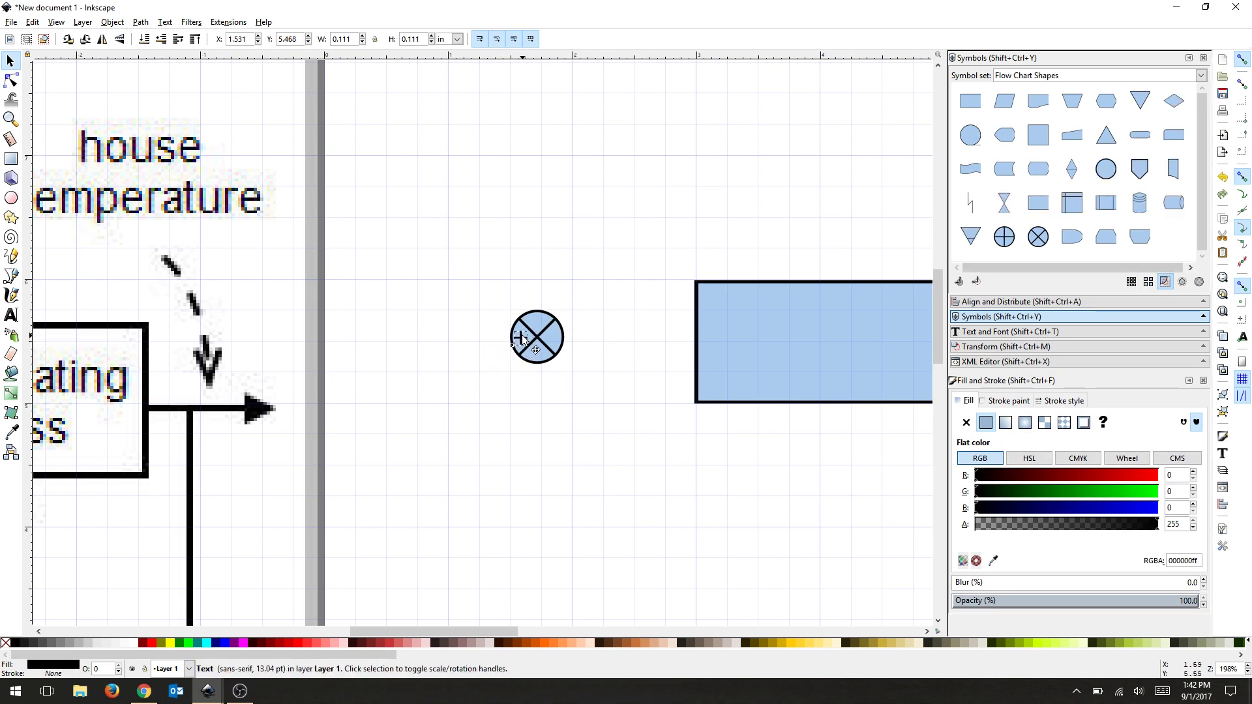
left_click(545, 404)
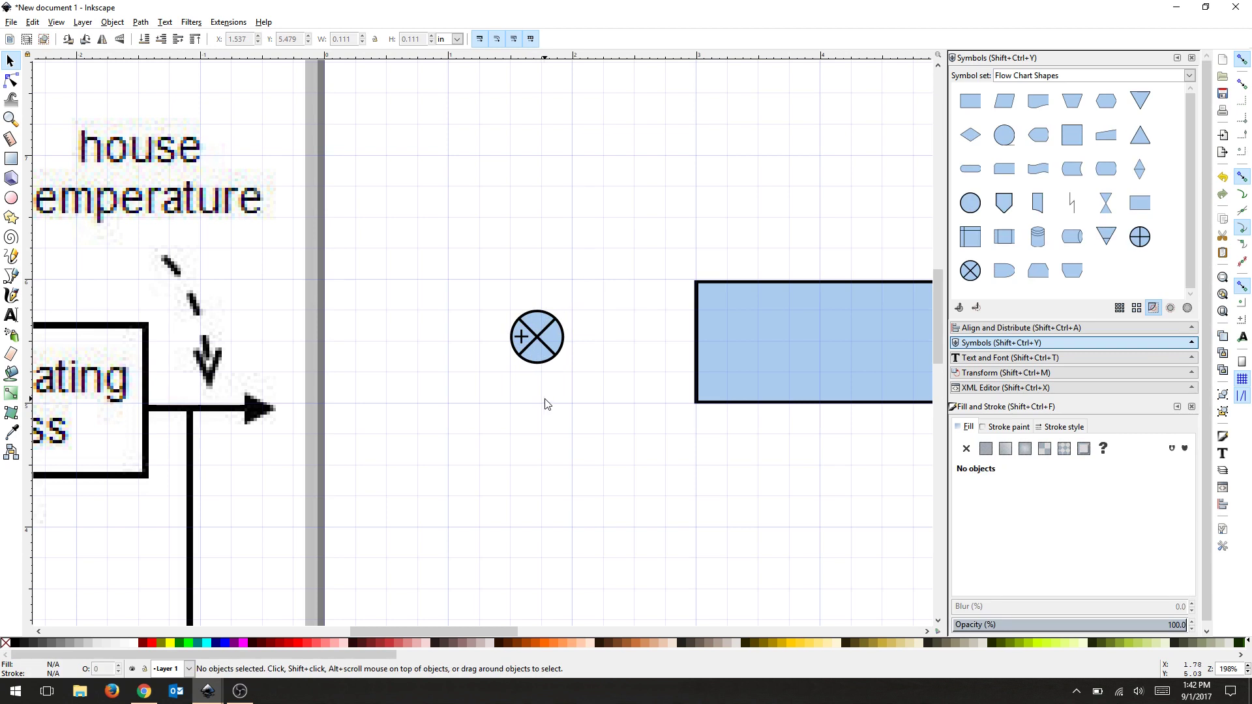
- Duplicate the plus sign and move the copy into the circle
left_click(522, 344)
left_click(553, 349, "shift")
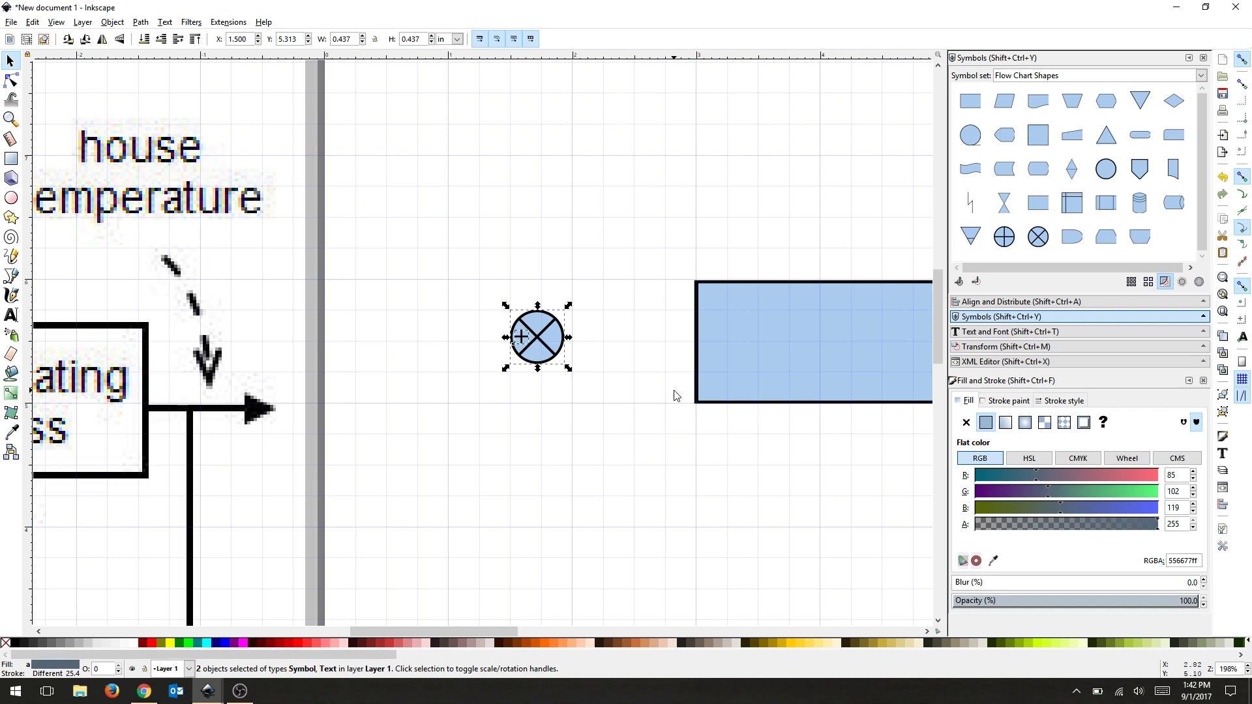
left_click(570, 358)
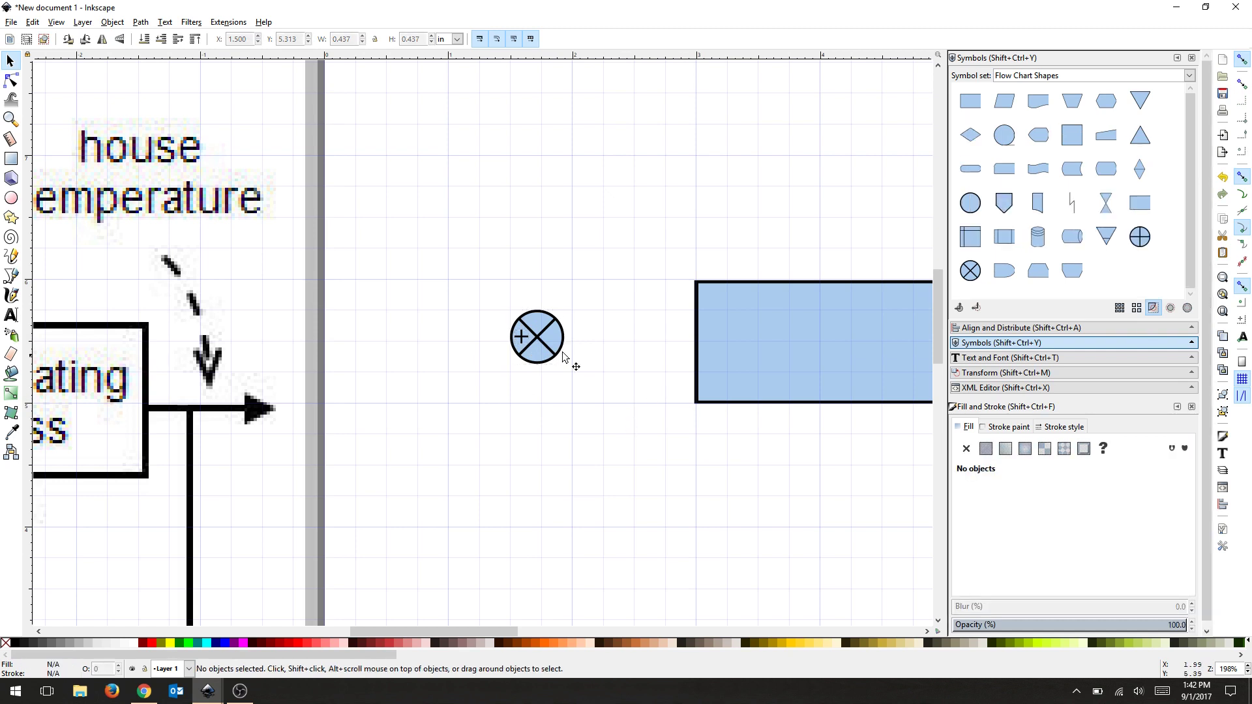
left_click(523, 342)
key("ctrl+c")
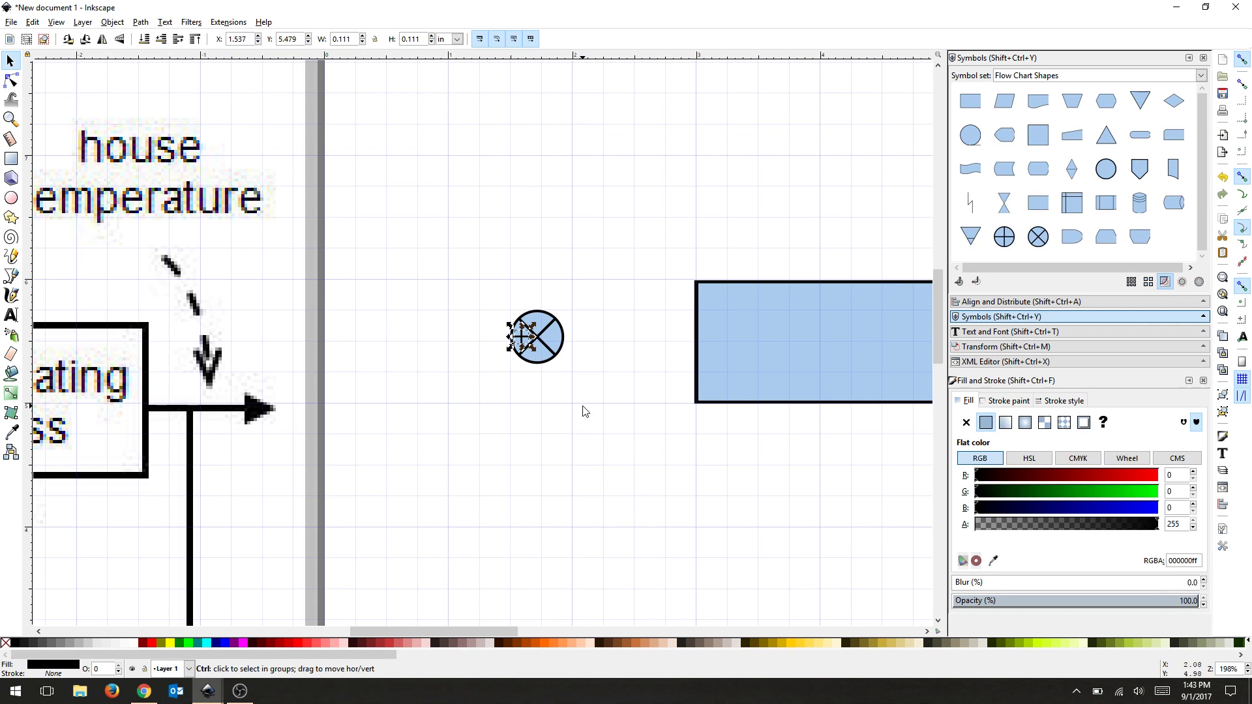
key("ctrl+v")
left_click_drag(584, 399, 537, 352)
left_click(569, 388)
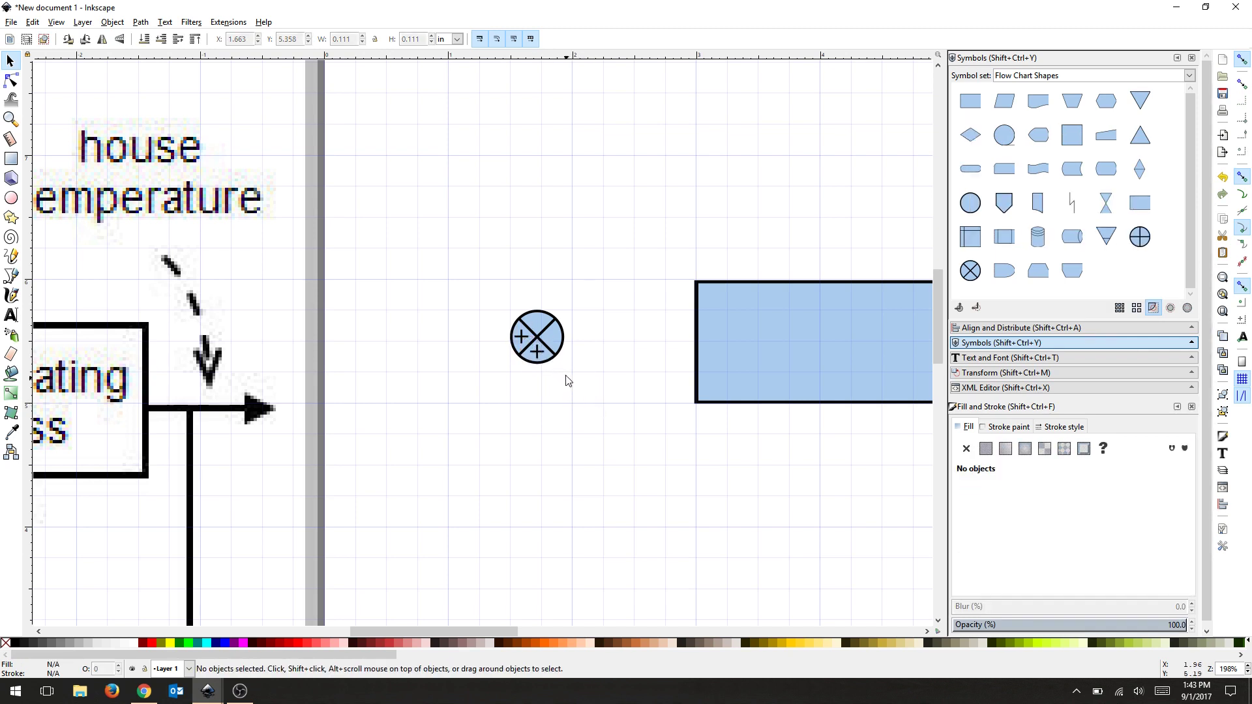
- Change the copied sign to '−' and nudge it into position at the circle's bottom
key("t")
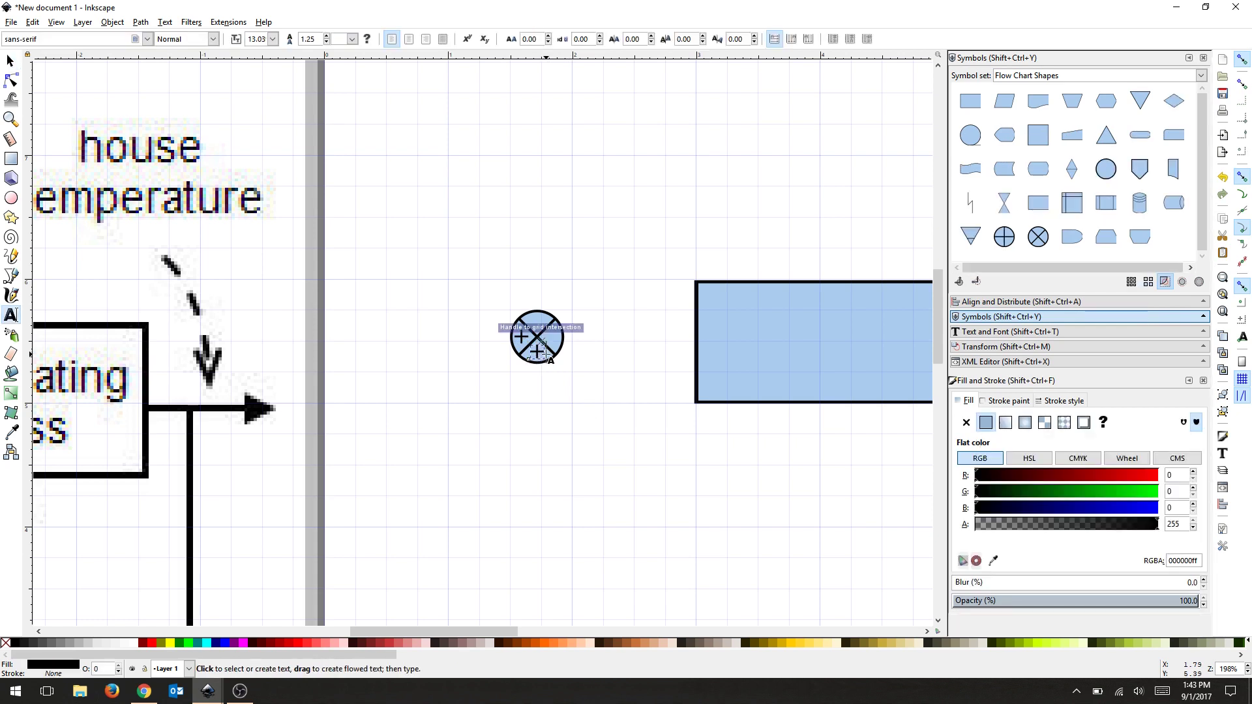
left_click(577, 358)
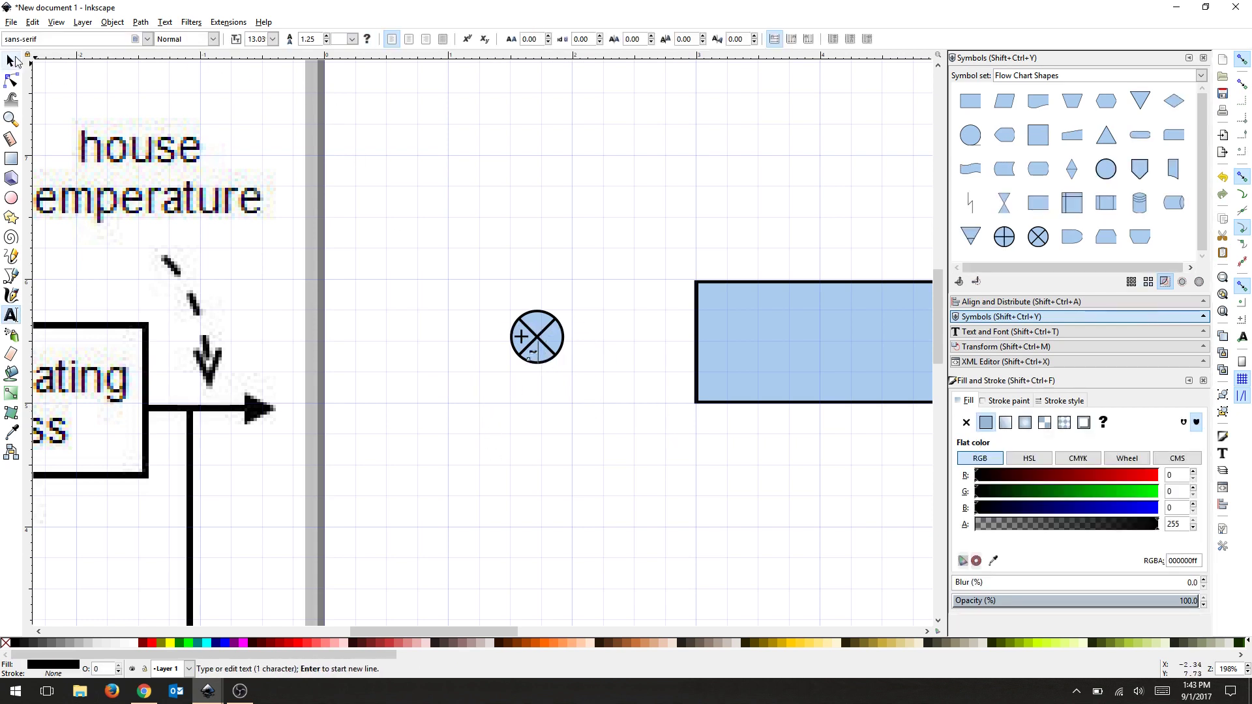
key("F1")
key("Escape")
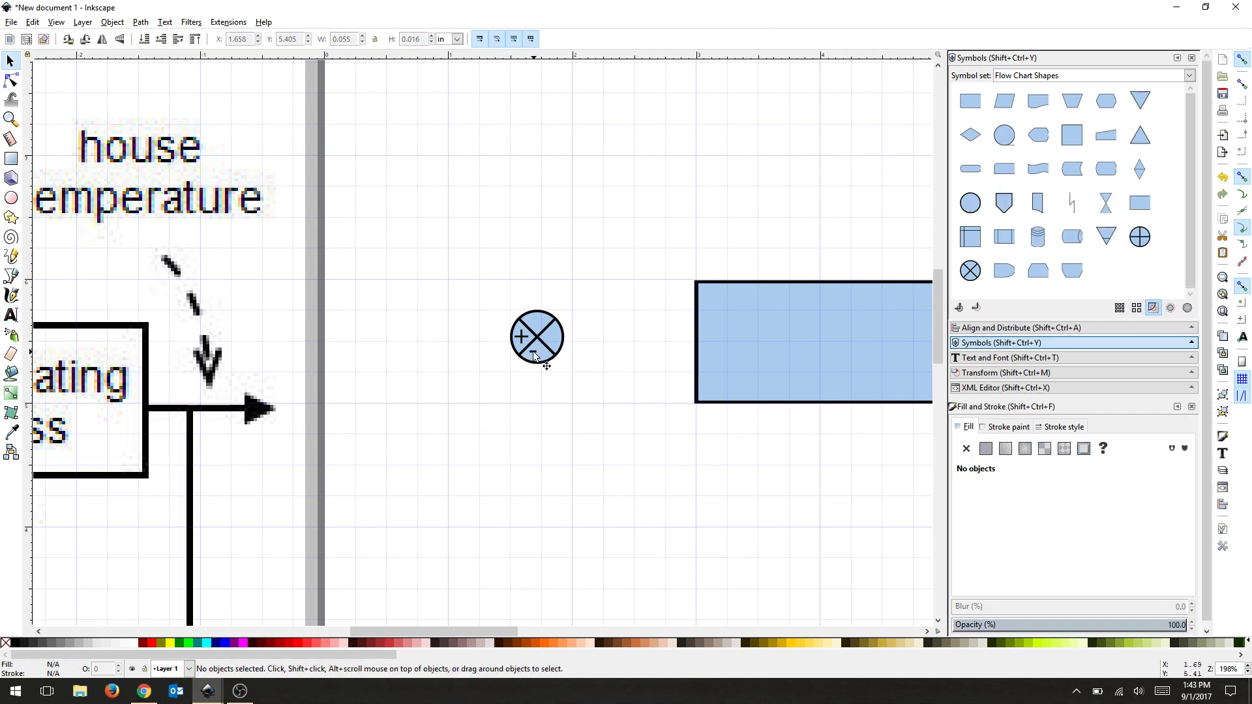
left_click_drag(534, 355, 539, 350)
left_click(606, 496)
- Group the circle with its + and − signs and align the group with the first block
scroll(624, 456, "down", 4)
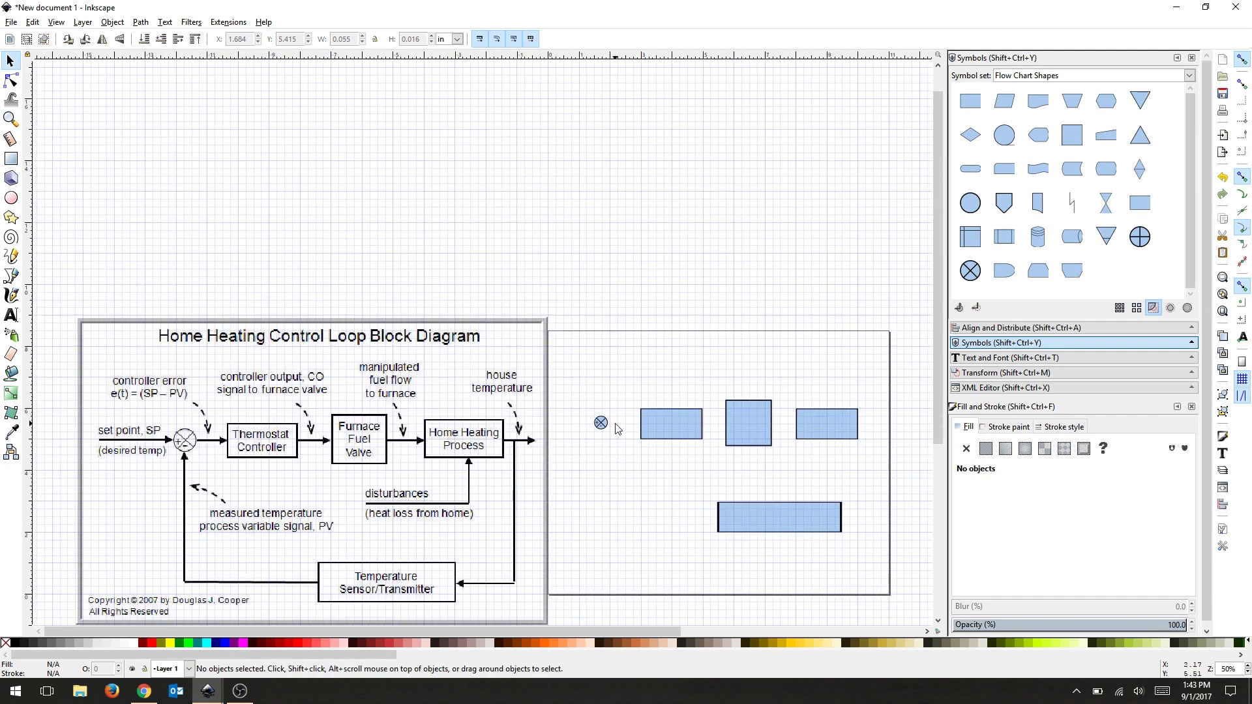
left_click_drag(592, 410, 623, 451)
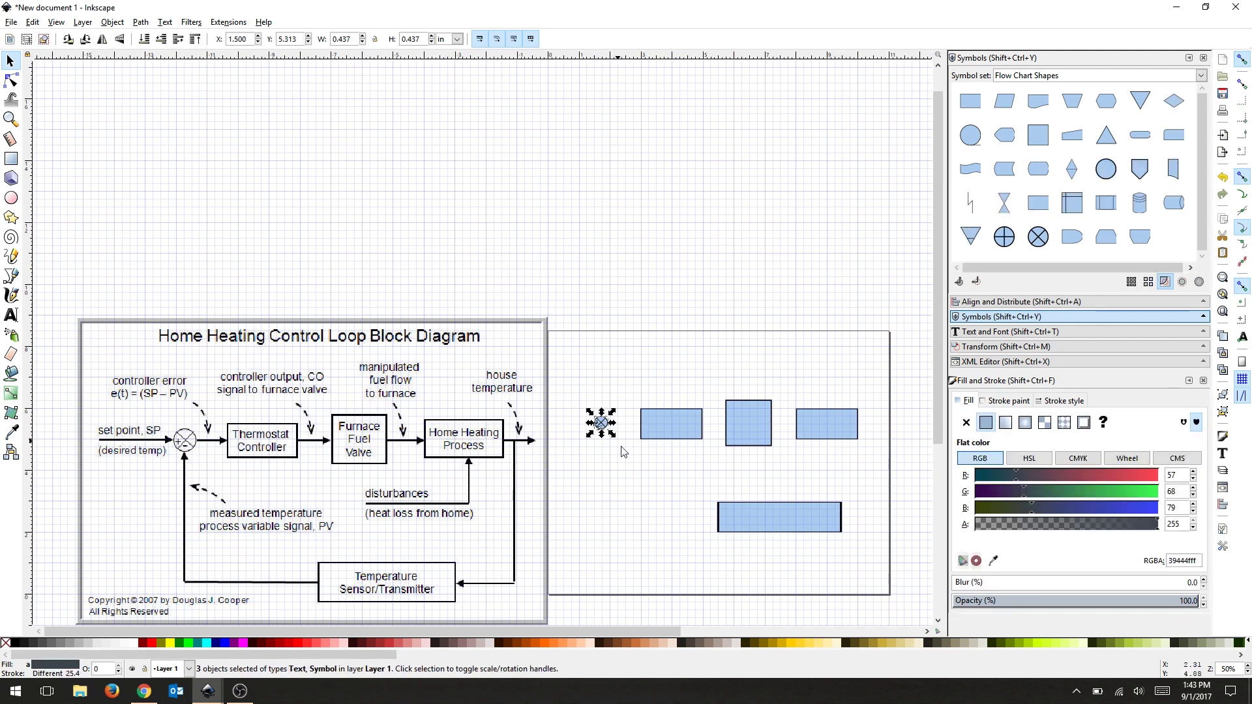
left_click(126, 22)
left_click(135, 123)
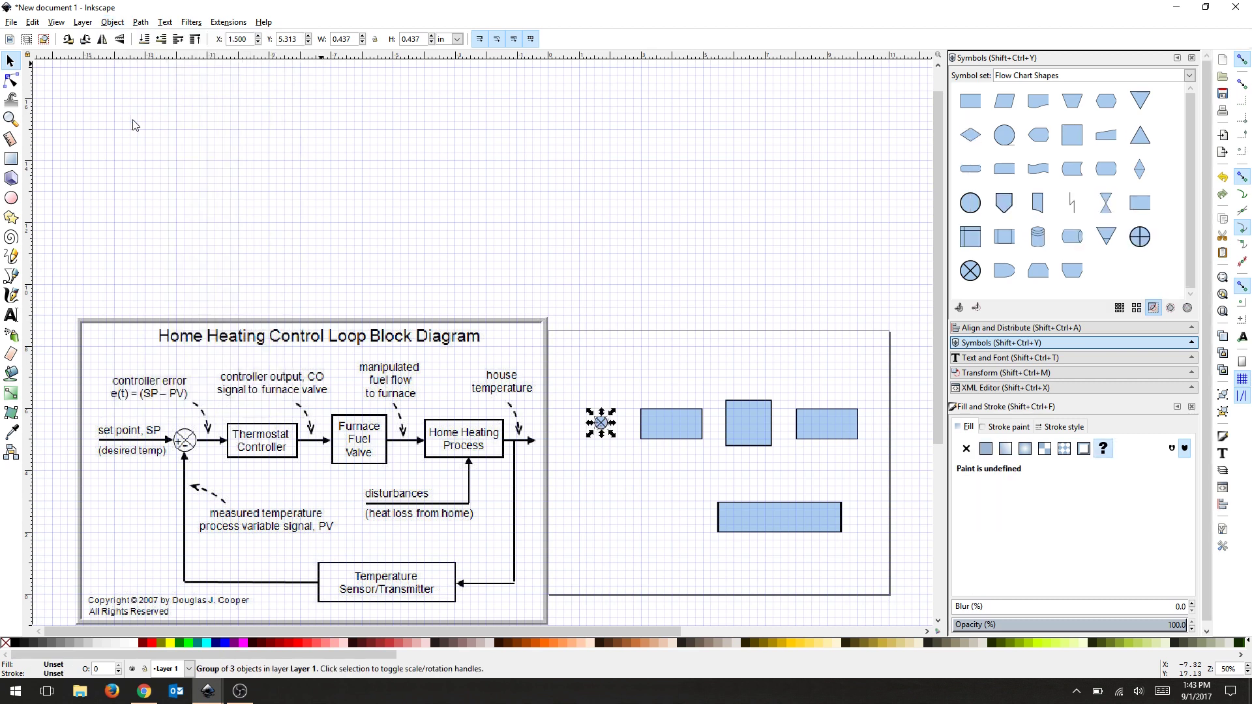
left_click(664, 239)
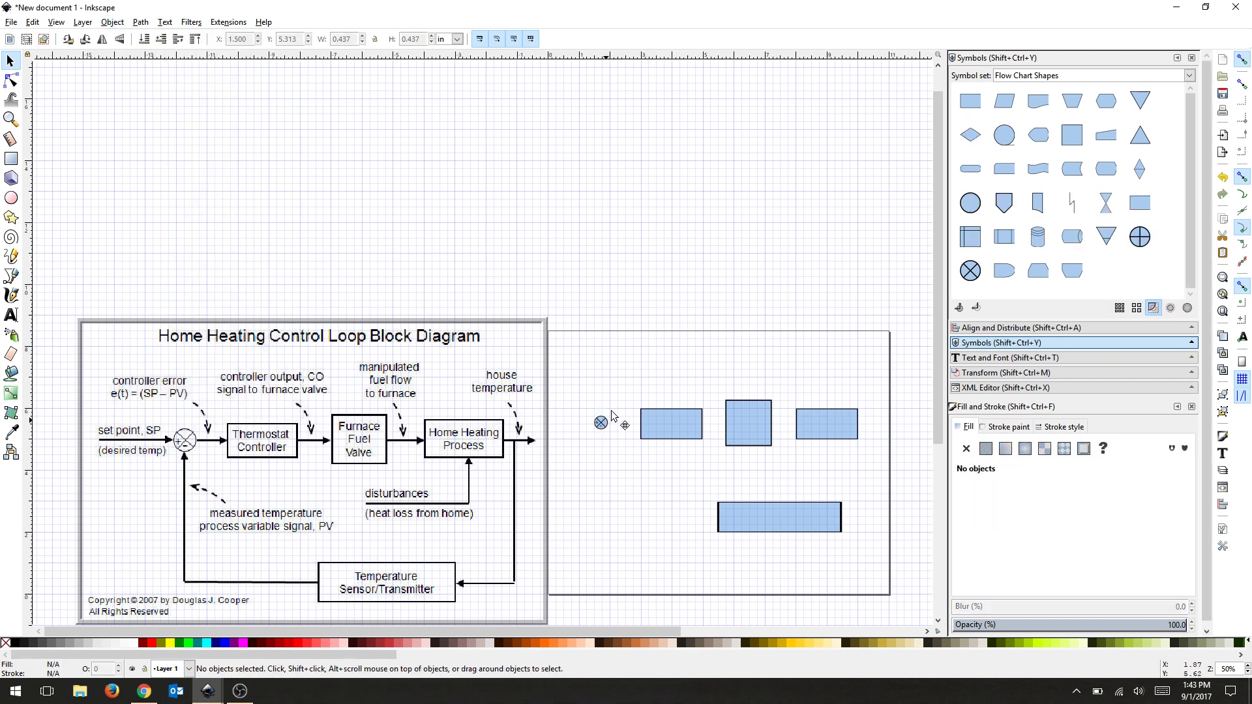
mouse_move(607, 425)
left_mouse_down()
mouse_move(585, 443)
mouse_move(604, 430)
left_mouse_up()
left_click(613, 497)
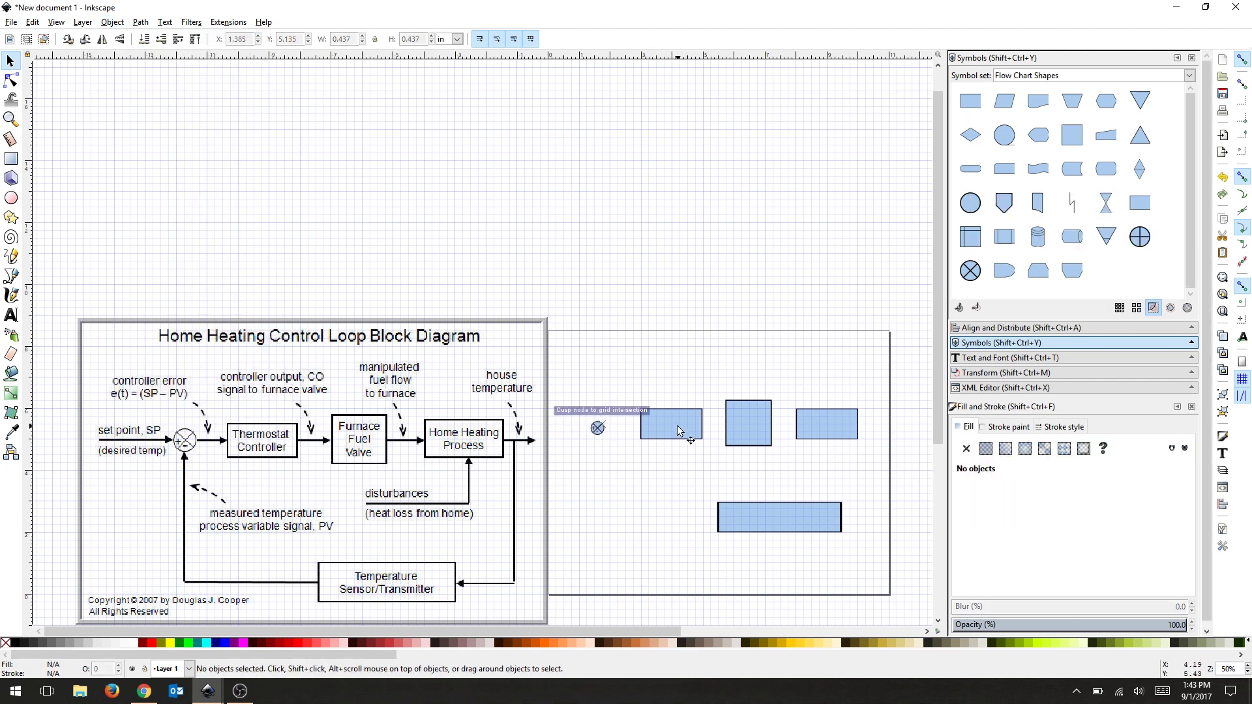
- Set the Text tool to line spacing 0 and font size 14
left_click(677, 439)
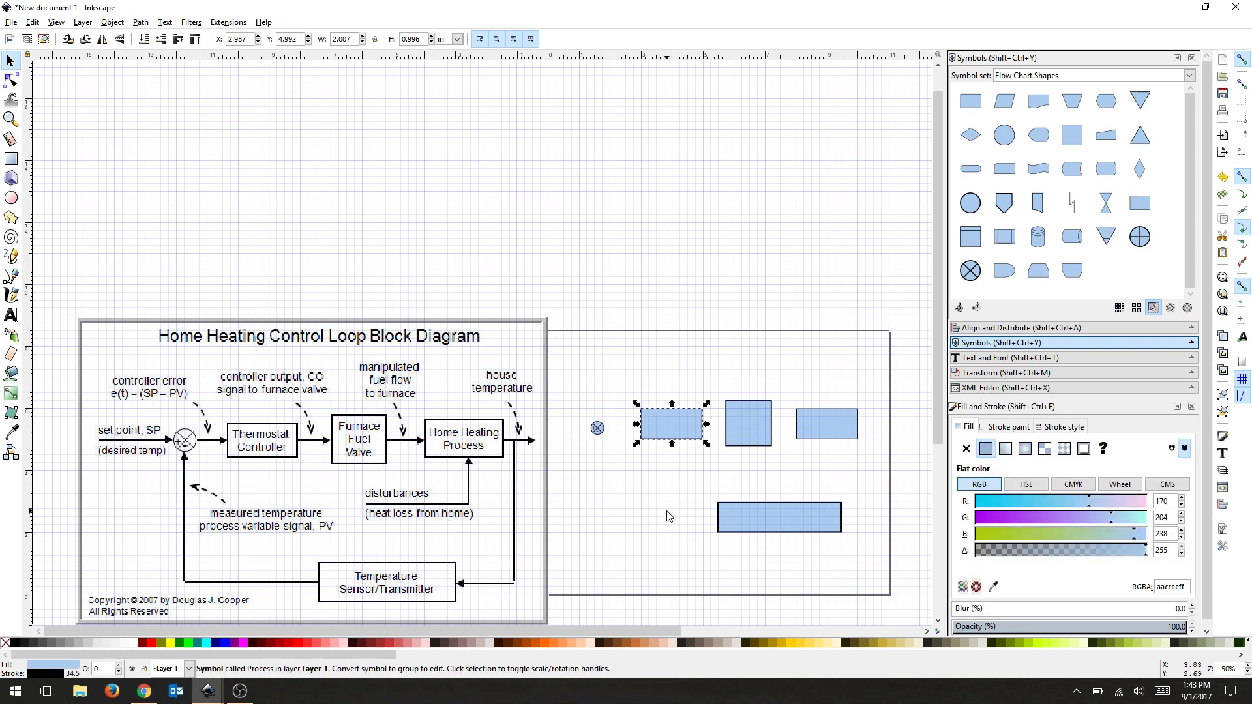
left_click(669, 516)
left_click(12, 315)
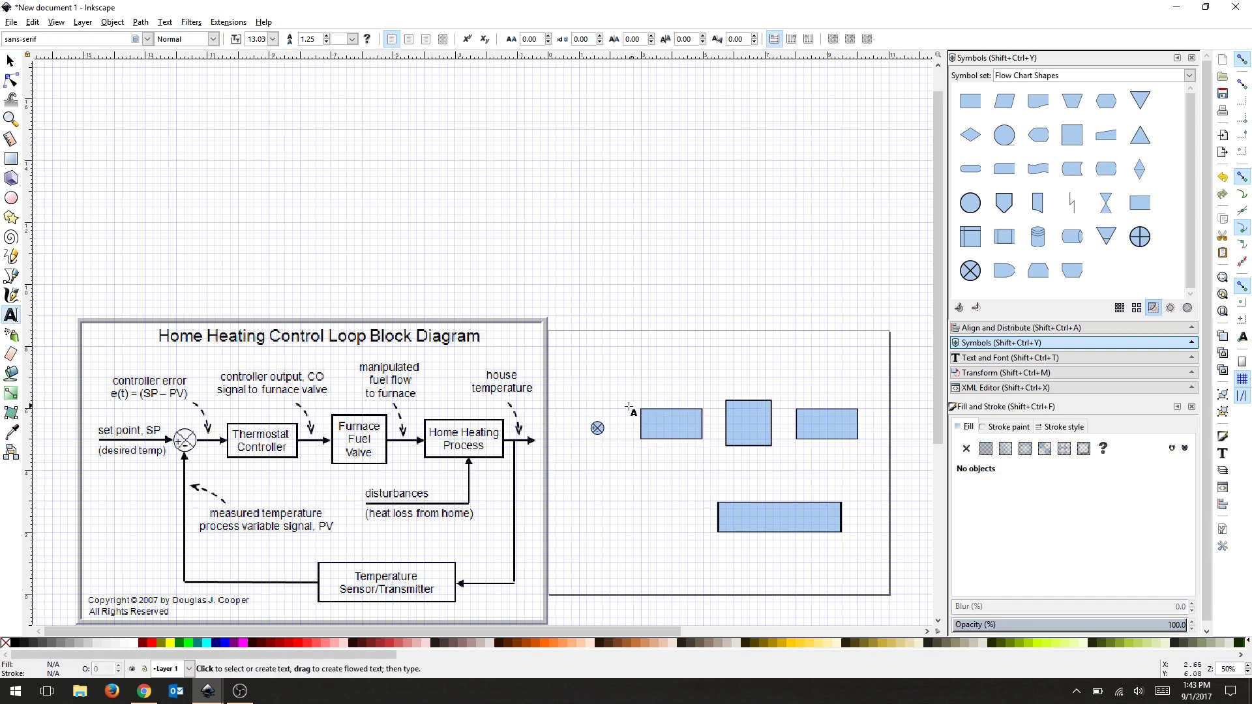
left_click(649, 415)
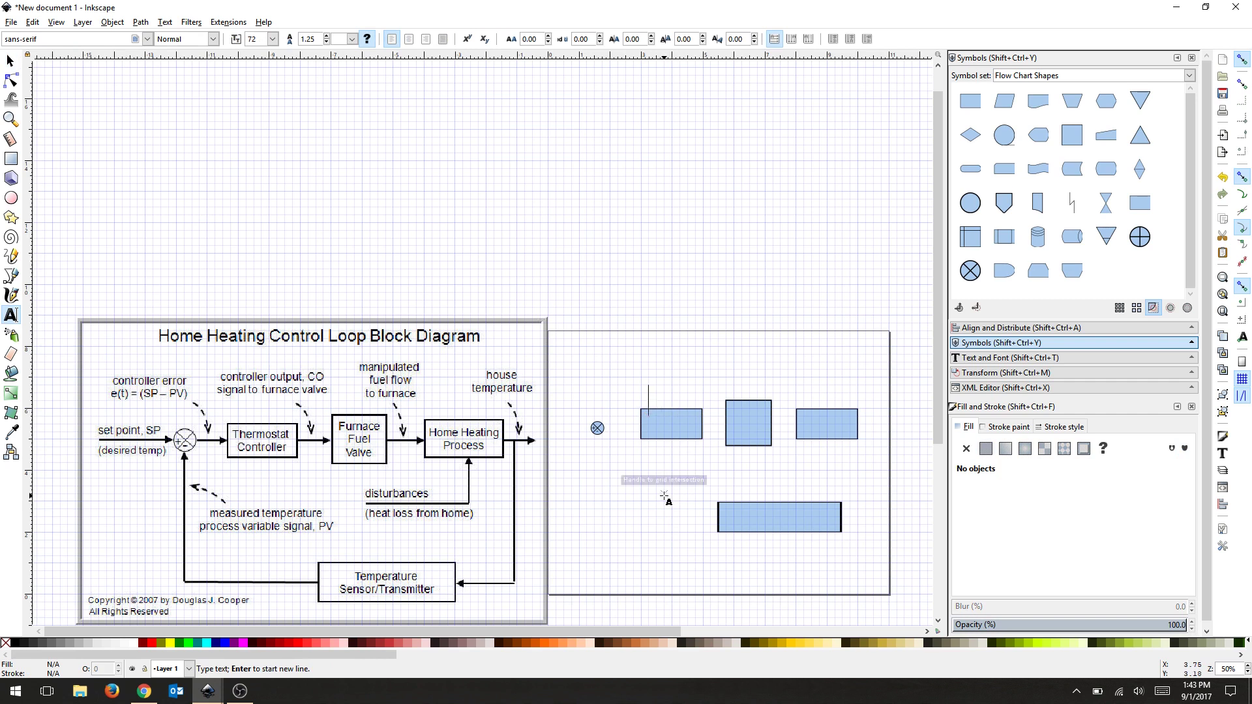
double_click(319, 38)
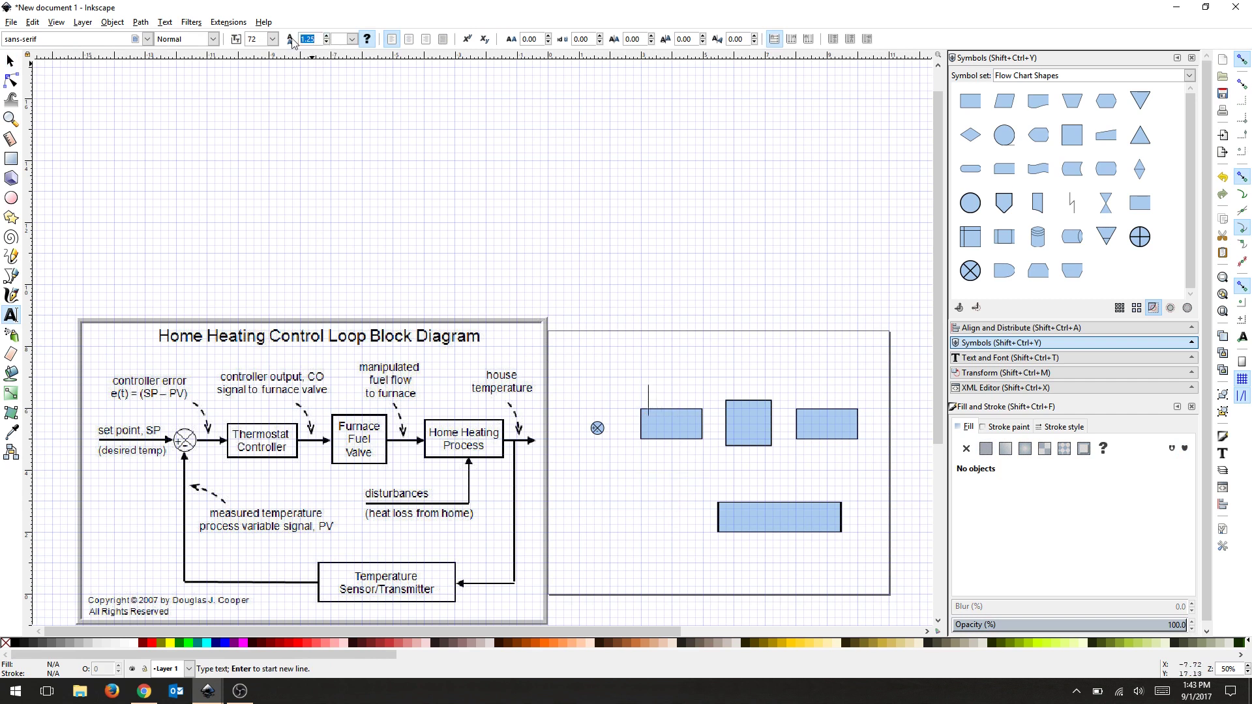
type("0")
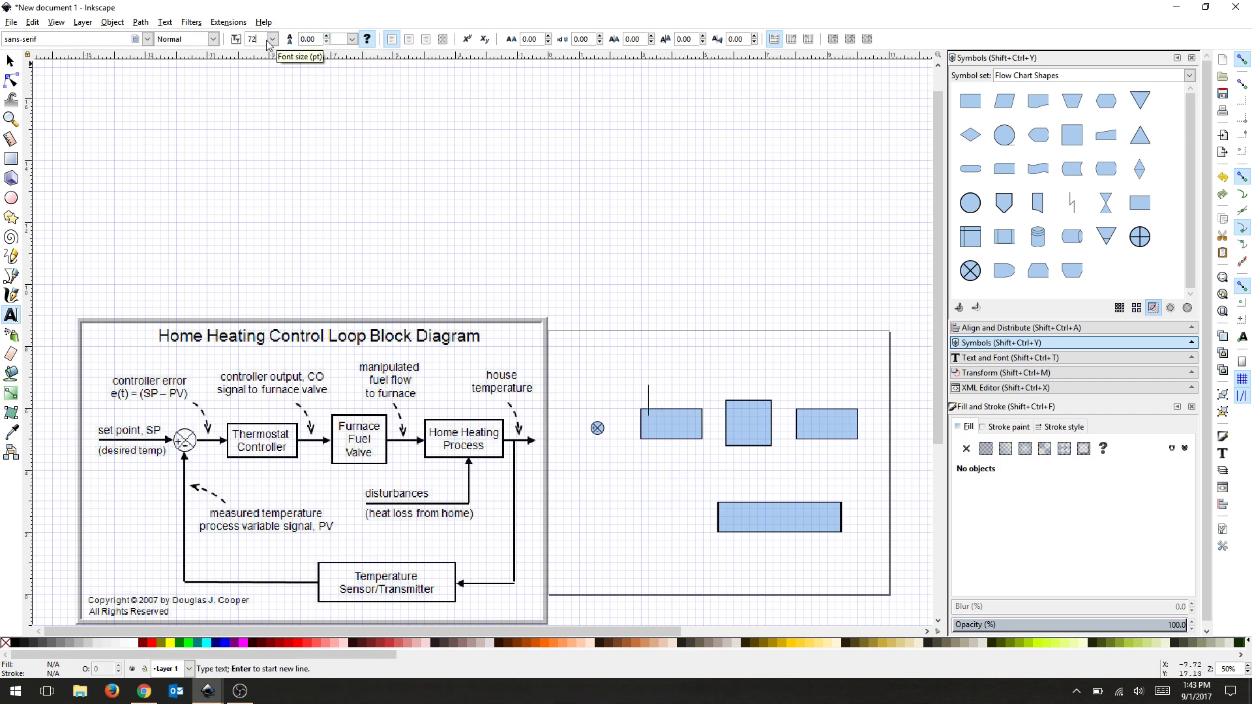
left_click(272, 39)
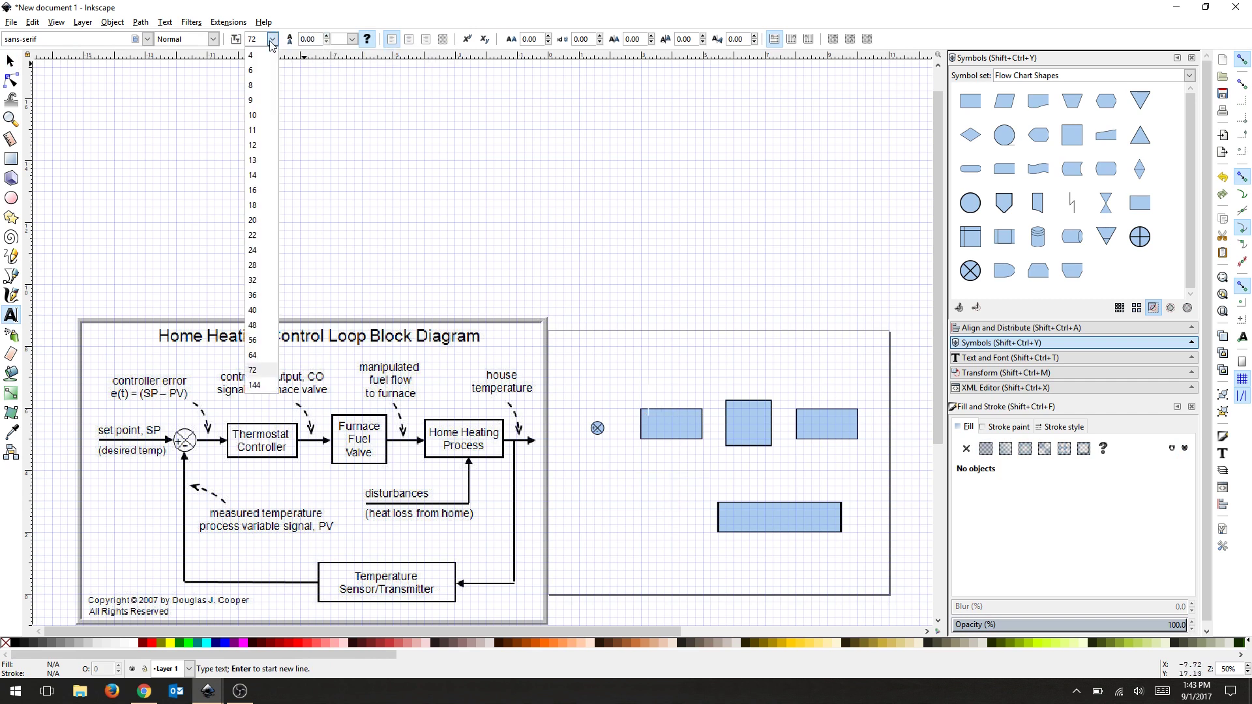
left_click(259, 176)
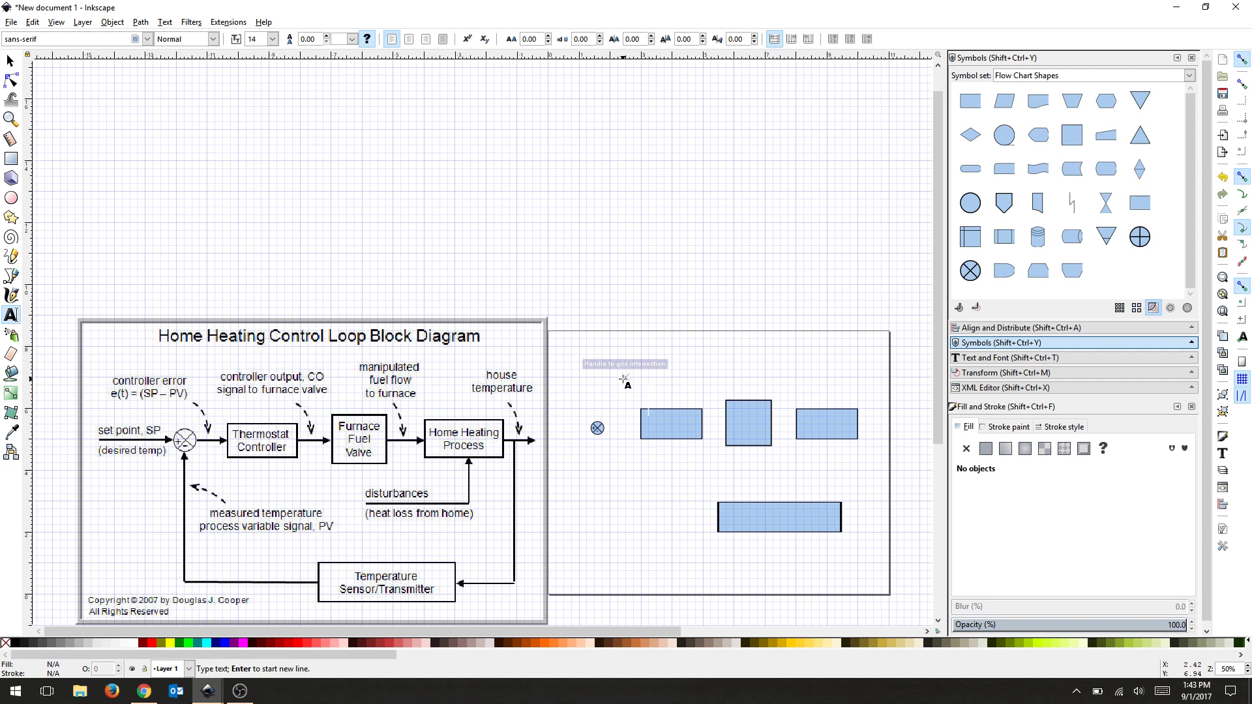
- Type 'Thermostat' / 'Controller' on two lines in the first rectangle with line spacing 1.00
key("F4")
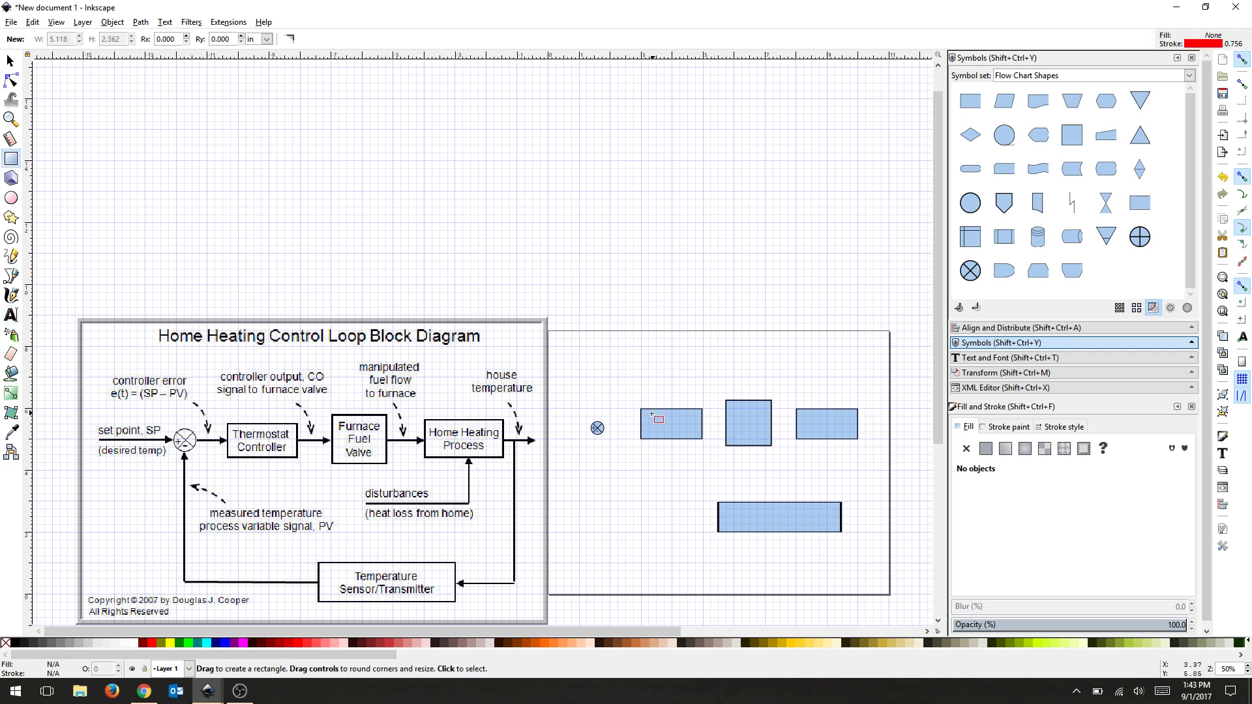
left_click(652, 415)
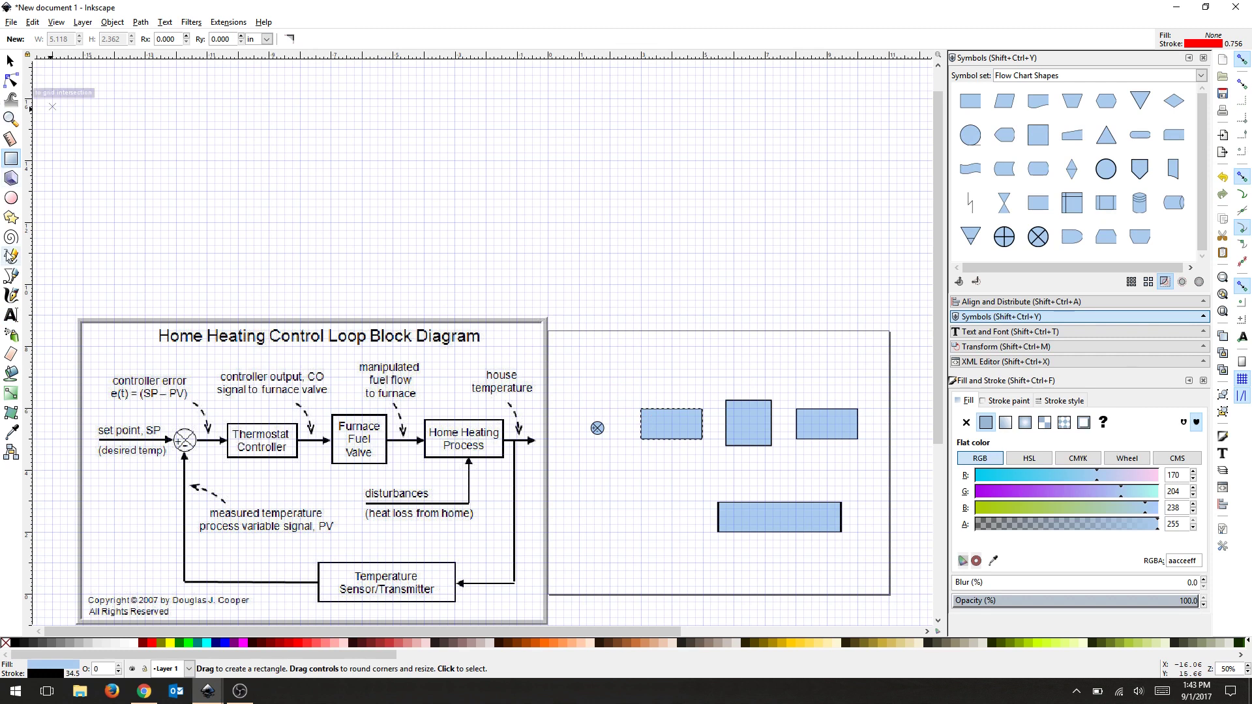
left_click(11, 317)
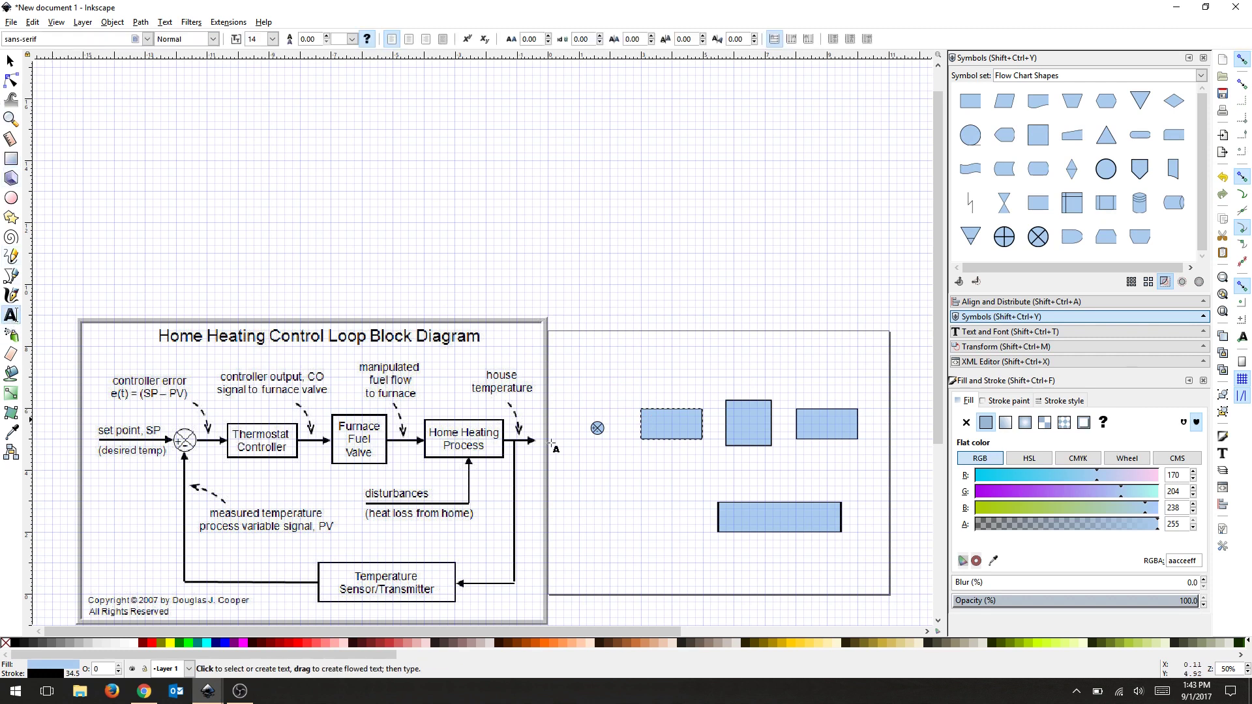
left_click(652, 418)
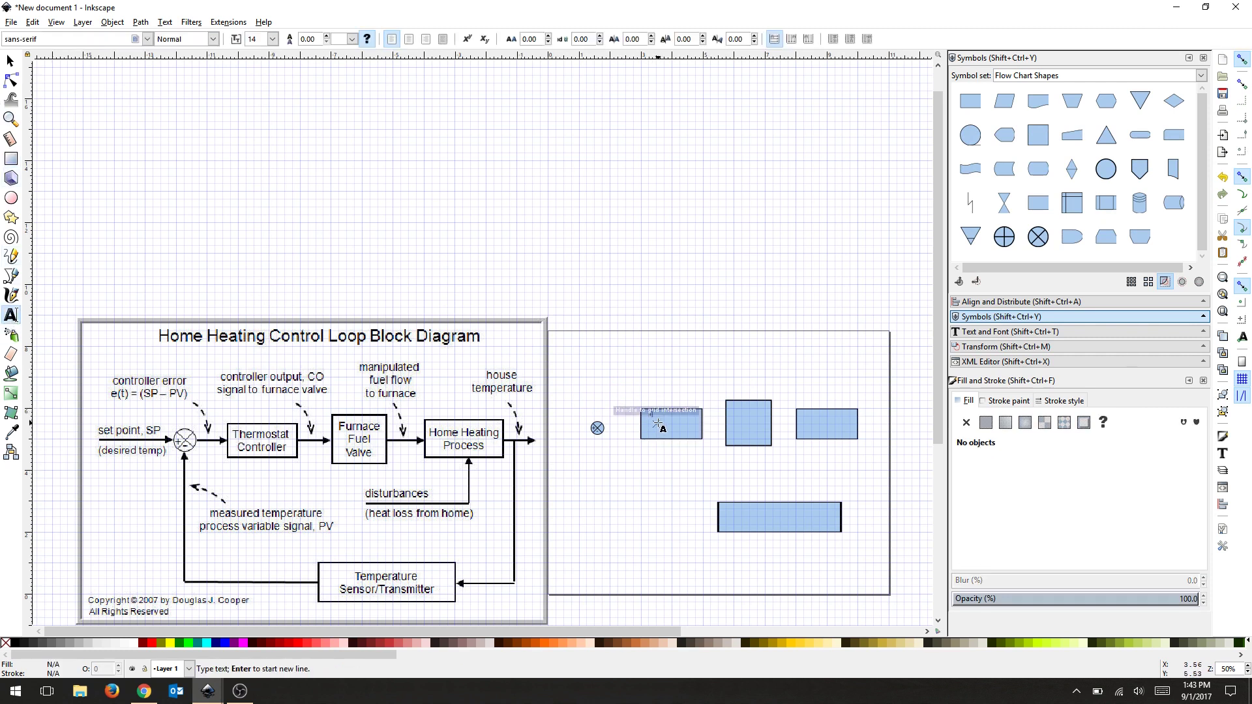
type("Cont")
type("mostat")
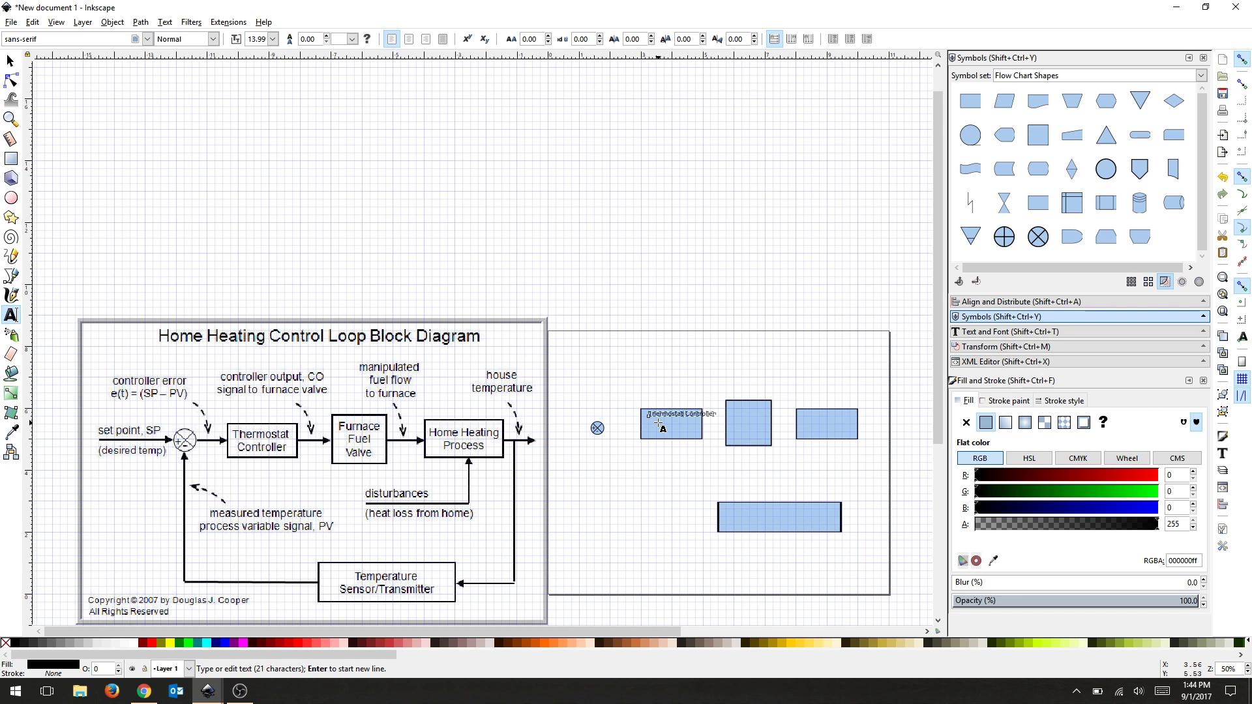
key("Return")
key("ctrl+a")
left_click(326, 36)
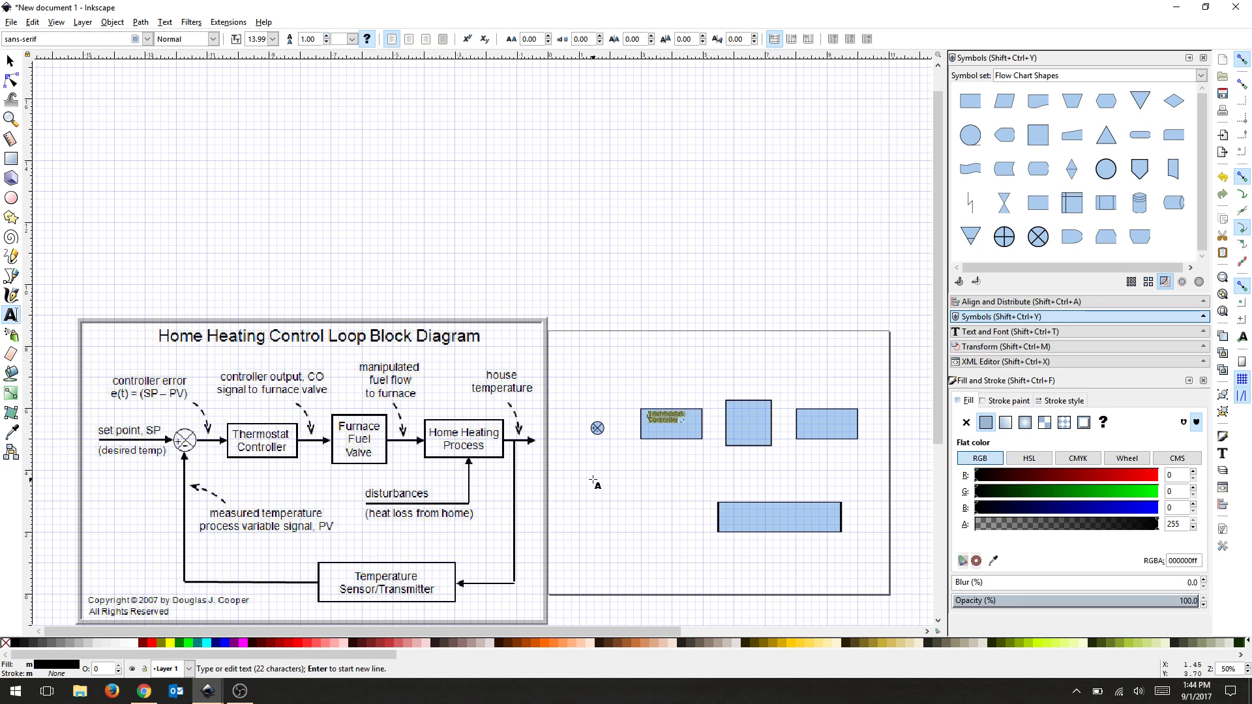
- Move the Thermostat Controller label to the rectangle's centre
left_click(10, 61)
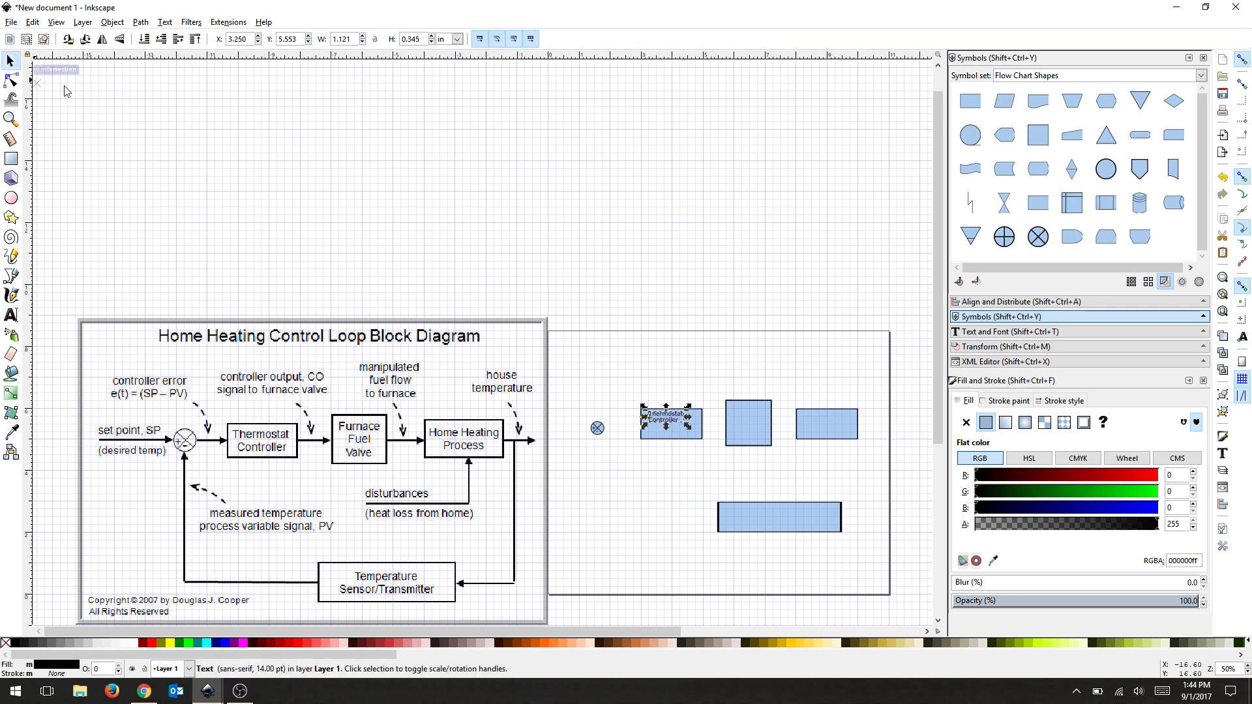
left_click(672, 360)
left_click_drag(672, 425, 677, 432)
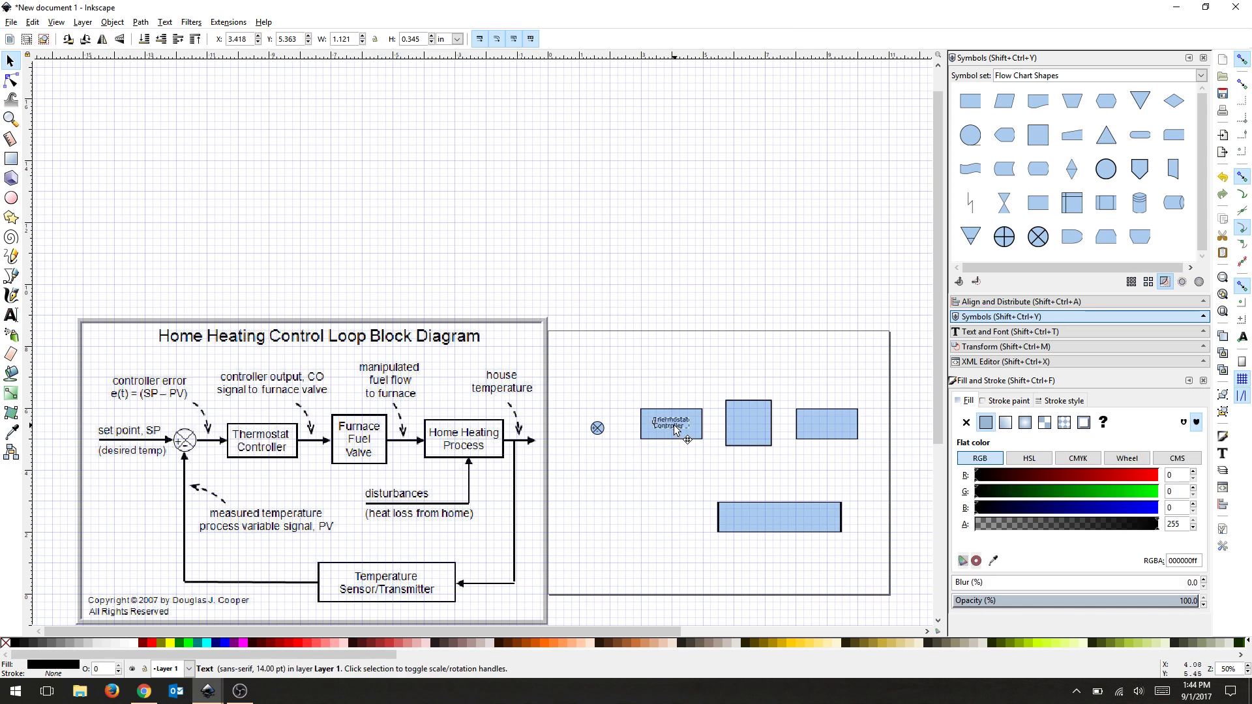
left_click(678, 465)
- Centre-align both lines of the Thermostat Controller text
left_click(682, 427)
double_click(683, 430)
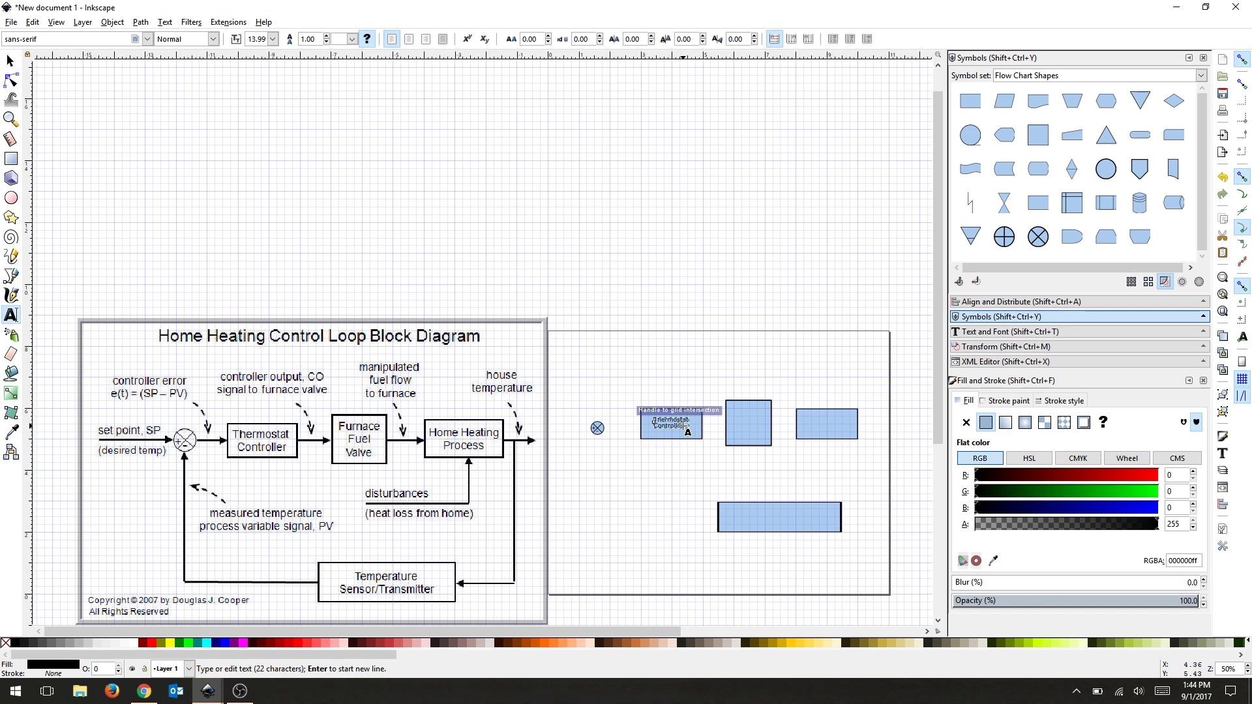
key("ctrl+a")
key("ctrl+c")
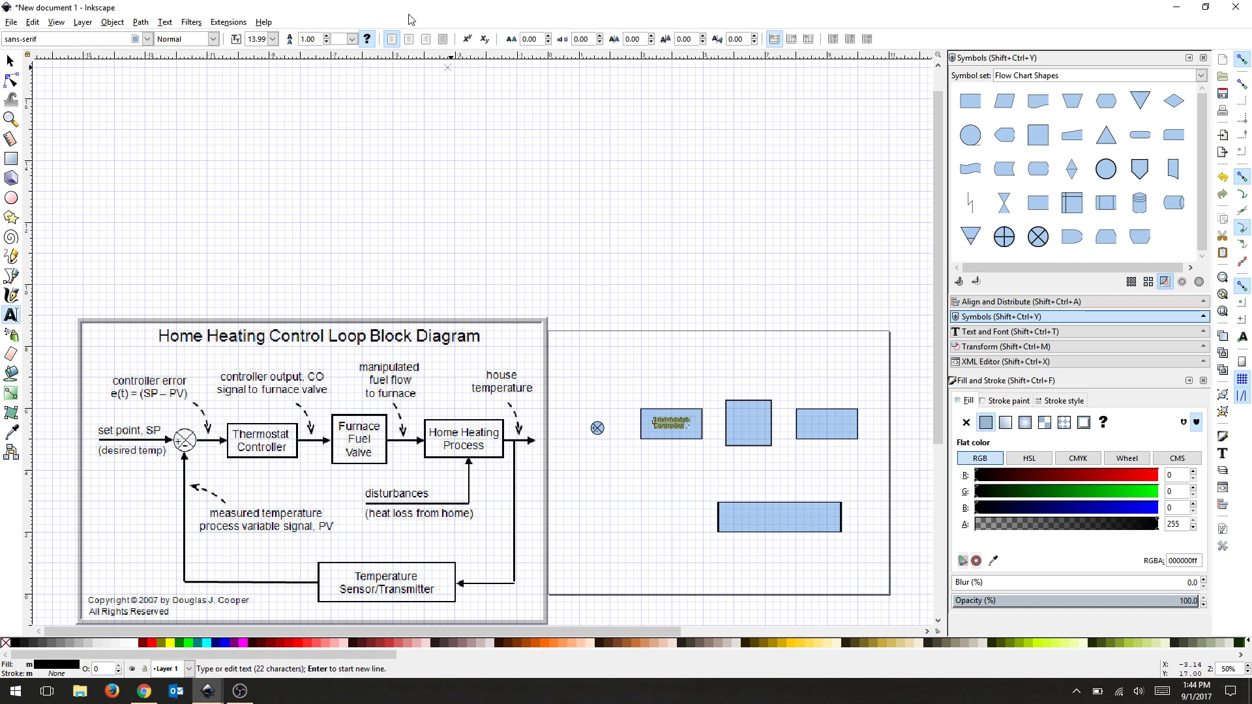
left_click(409, 39)
left_click(10, 60)
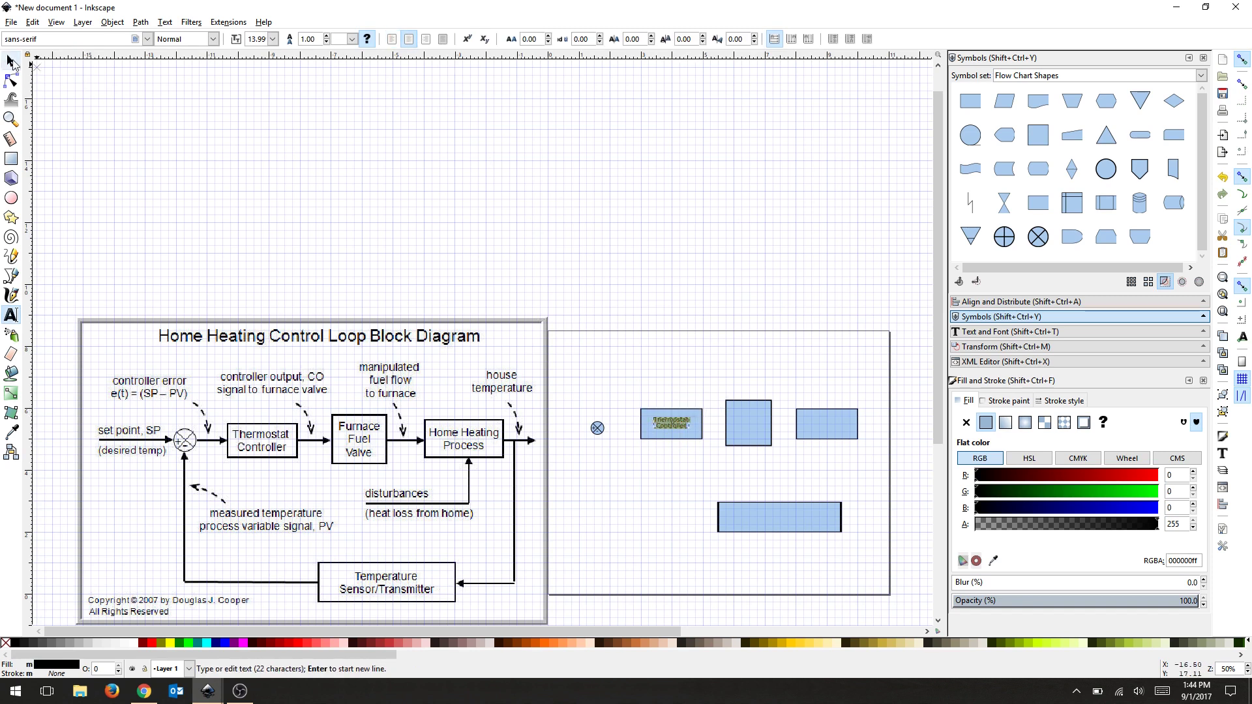
left_click(741, 307)
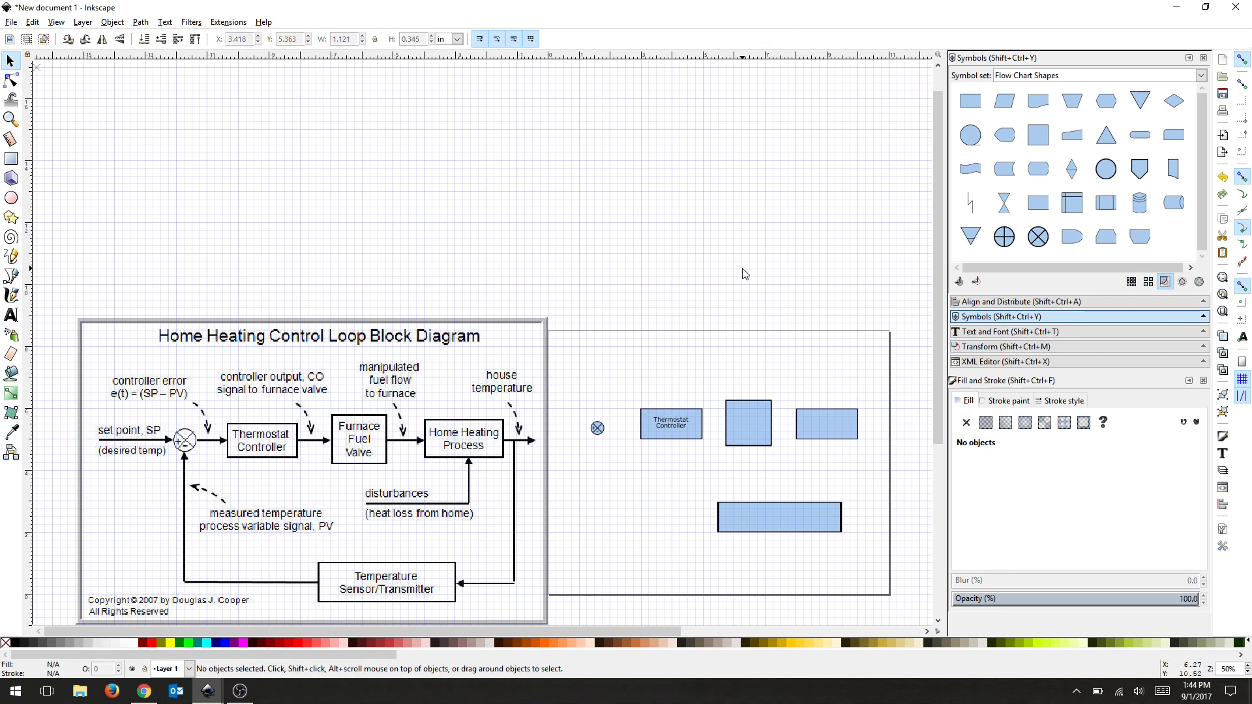
- Paste copies of the label into the square, right and bottom blocks
left_click(675, 425)
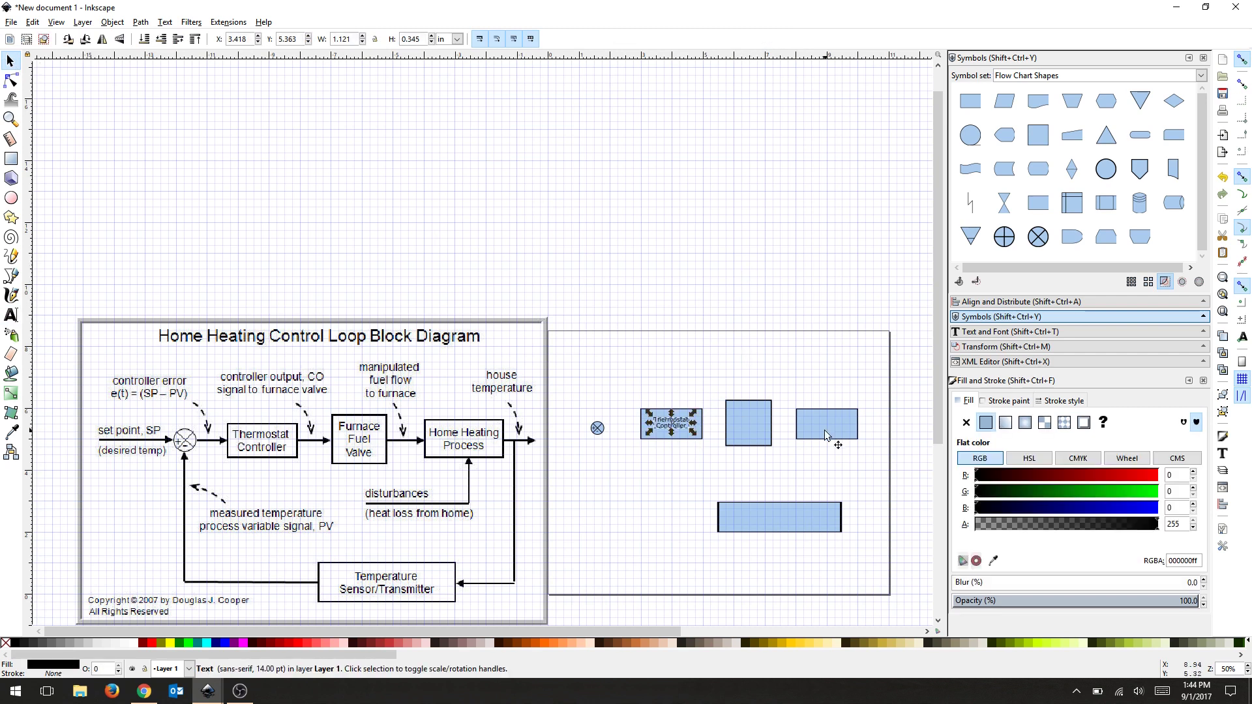
key("ctrl+v")
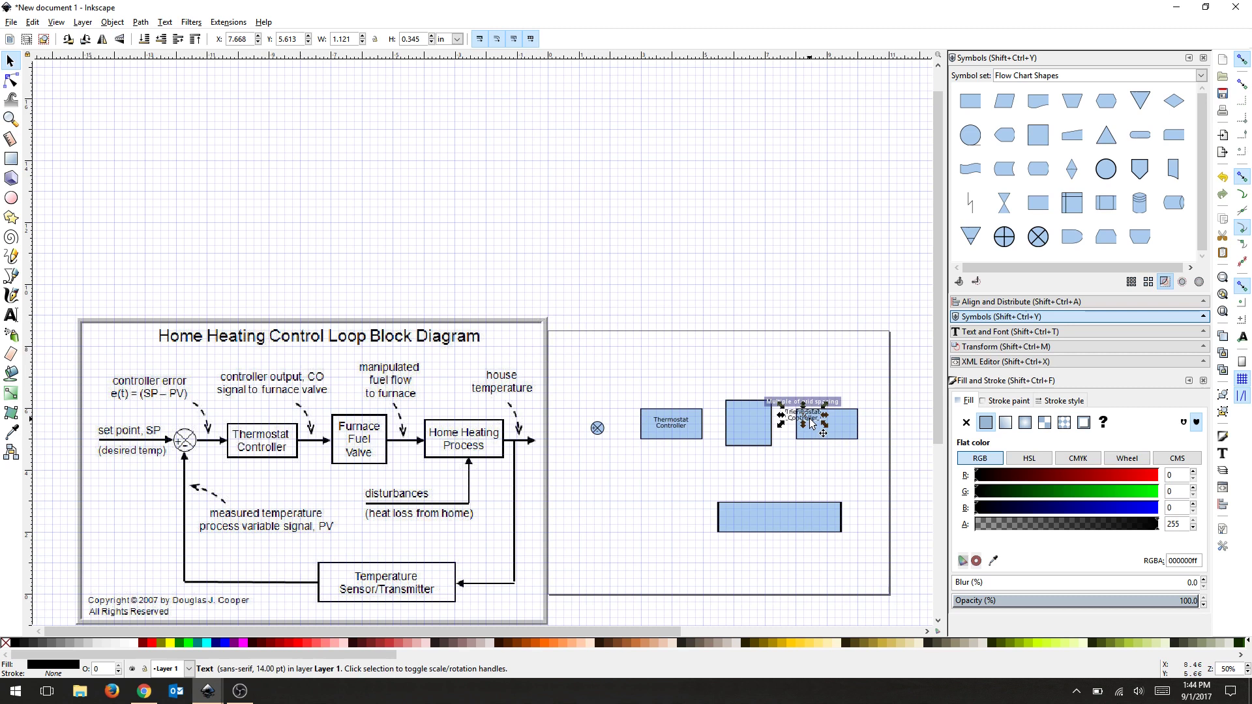
left_click_drag(820, 428, 834, 431)
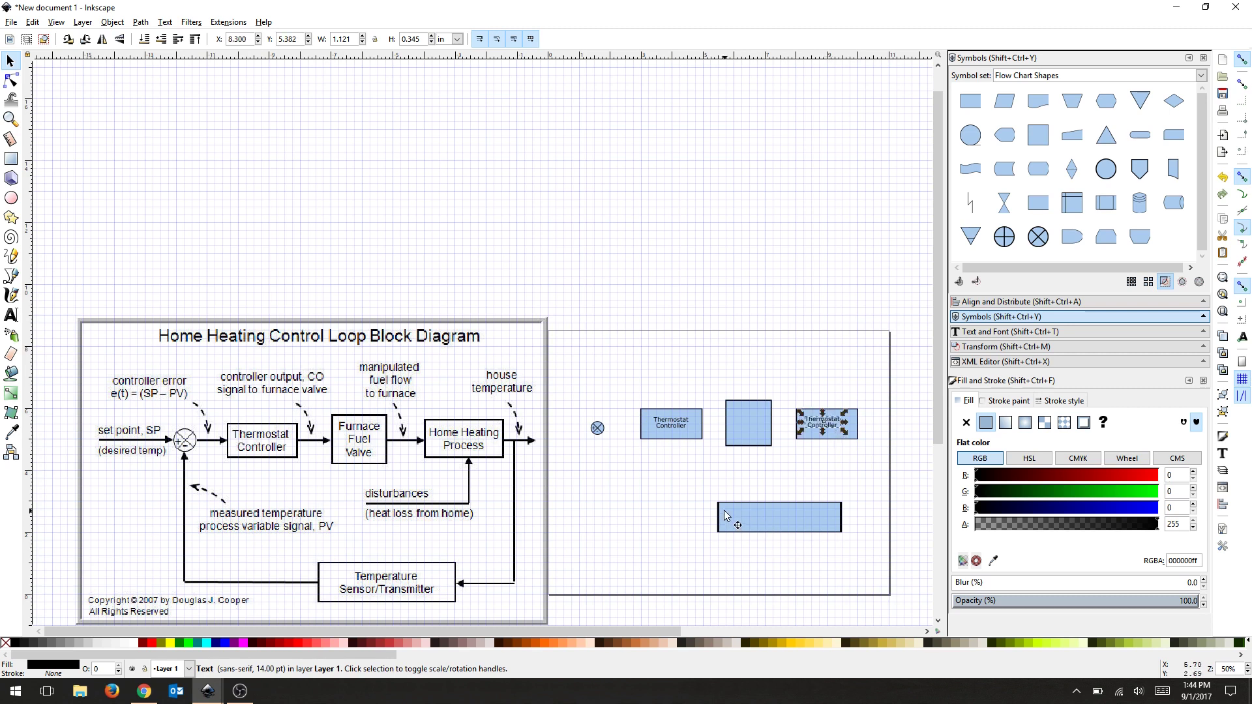
key("ctrl+v")
left_click_drag(733, 512, 778, 520)
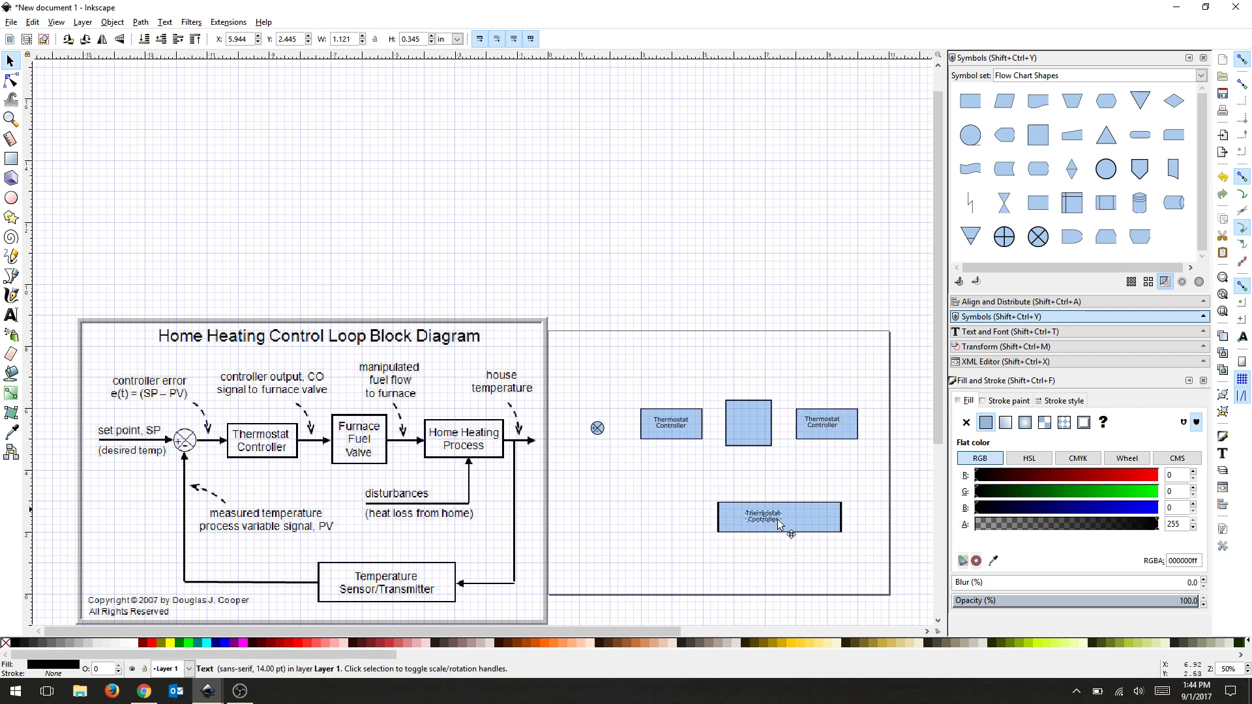
key("ctrl")
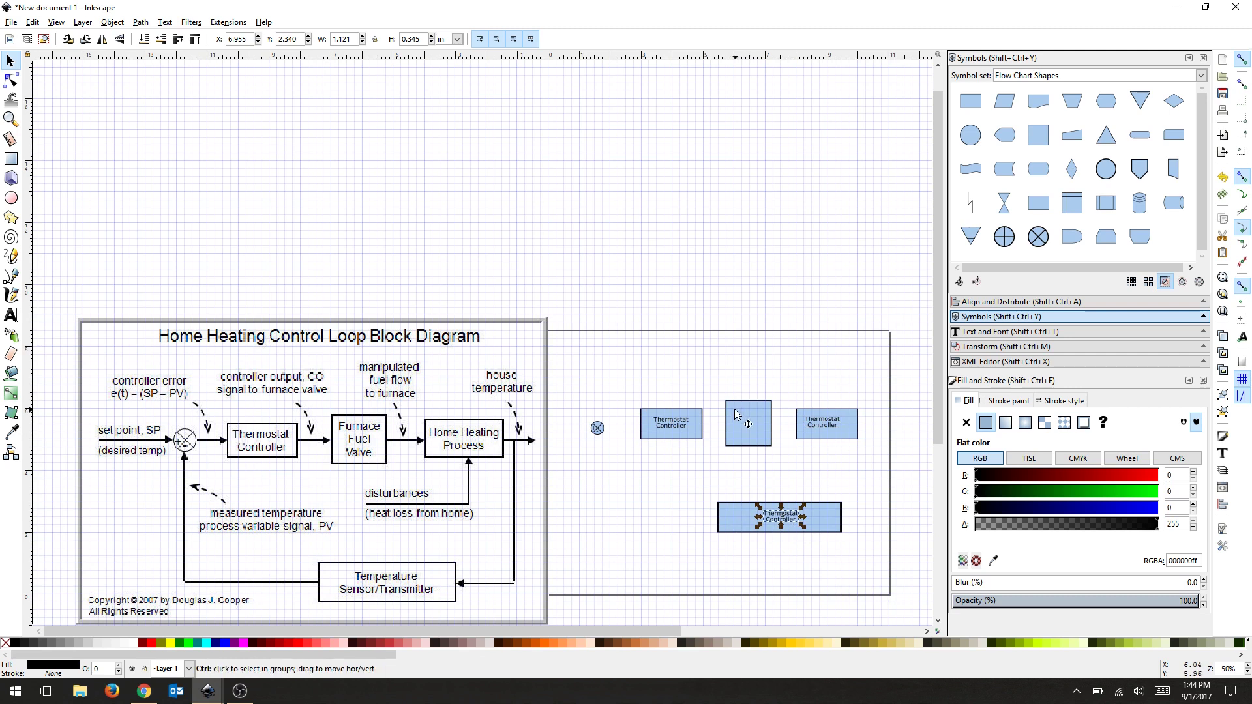
key("ctrl+v")
left_click_drag(737, 411, 757, 431)
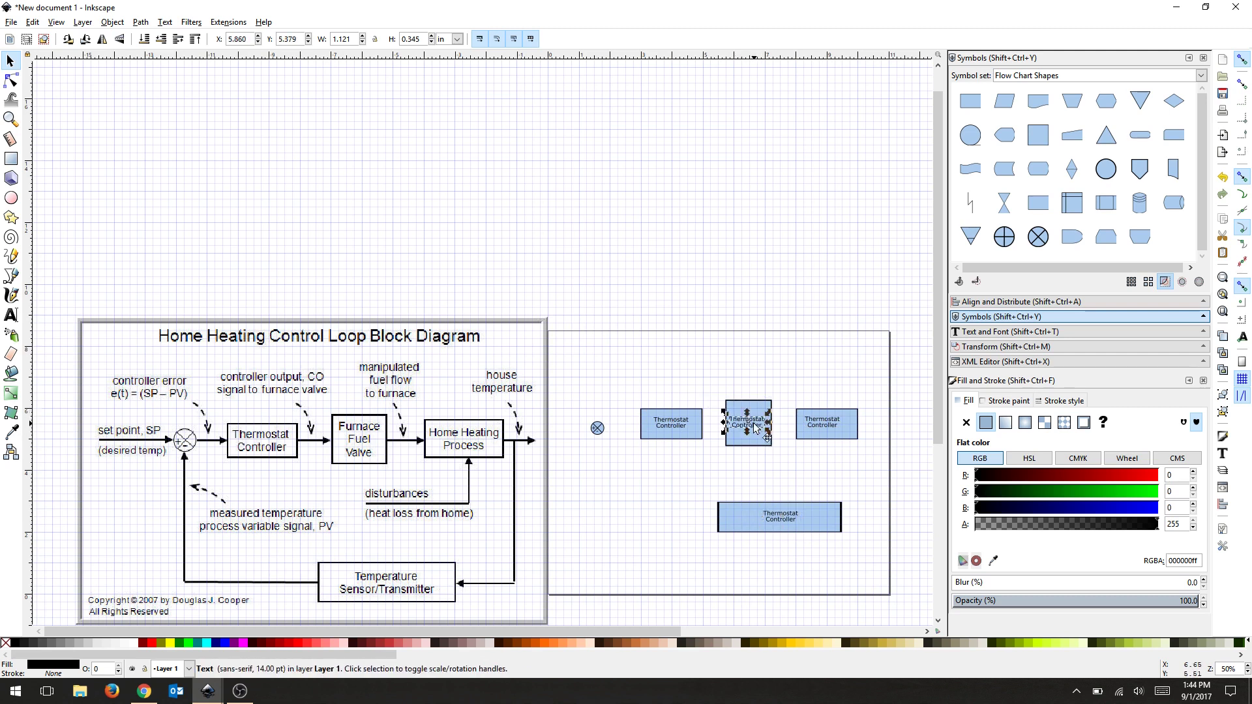
- Rename the middle square's label to 'Furnace Fuel Valve'
key("t")
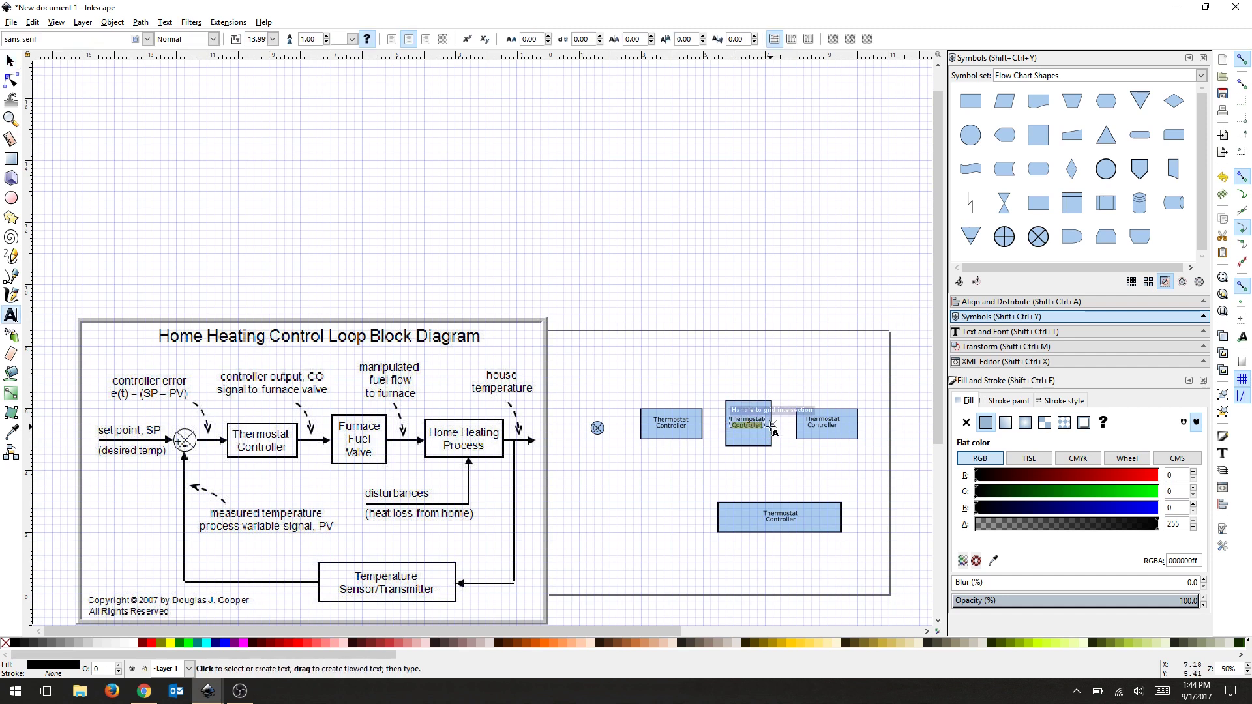
left_click(772, 428)
key("ctrl+a")
type("Furna")
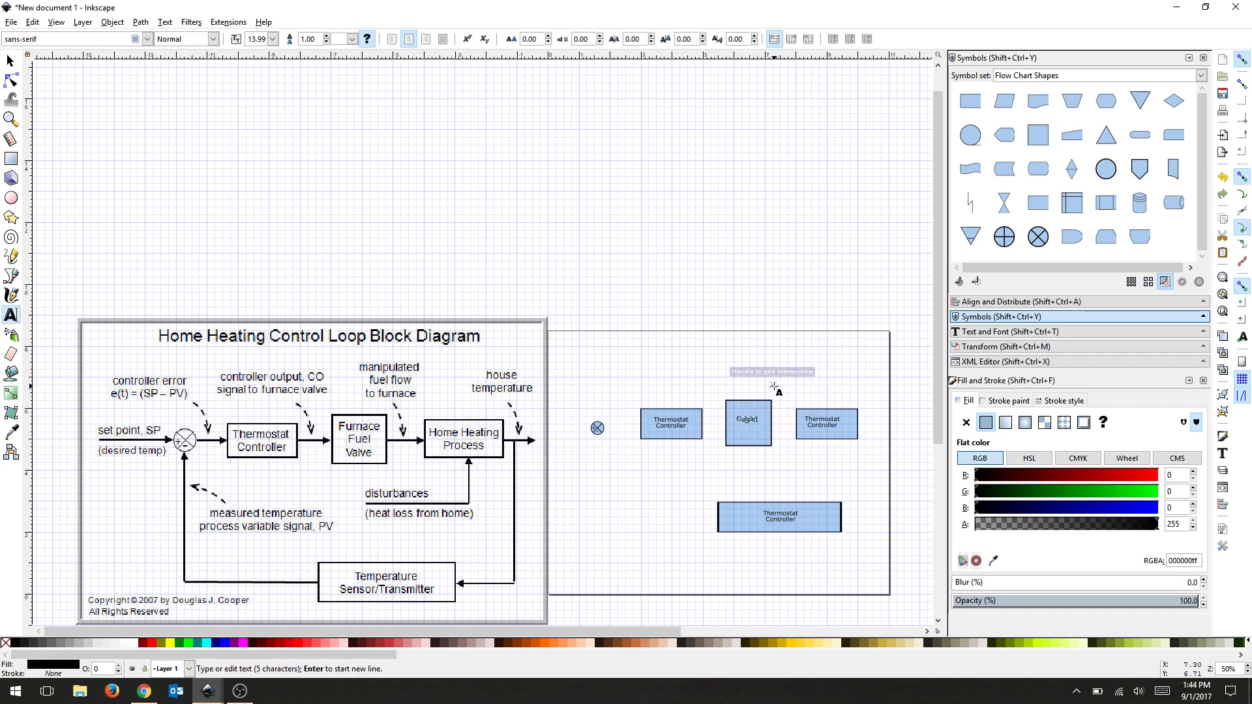
type("ce Fuel Valve")
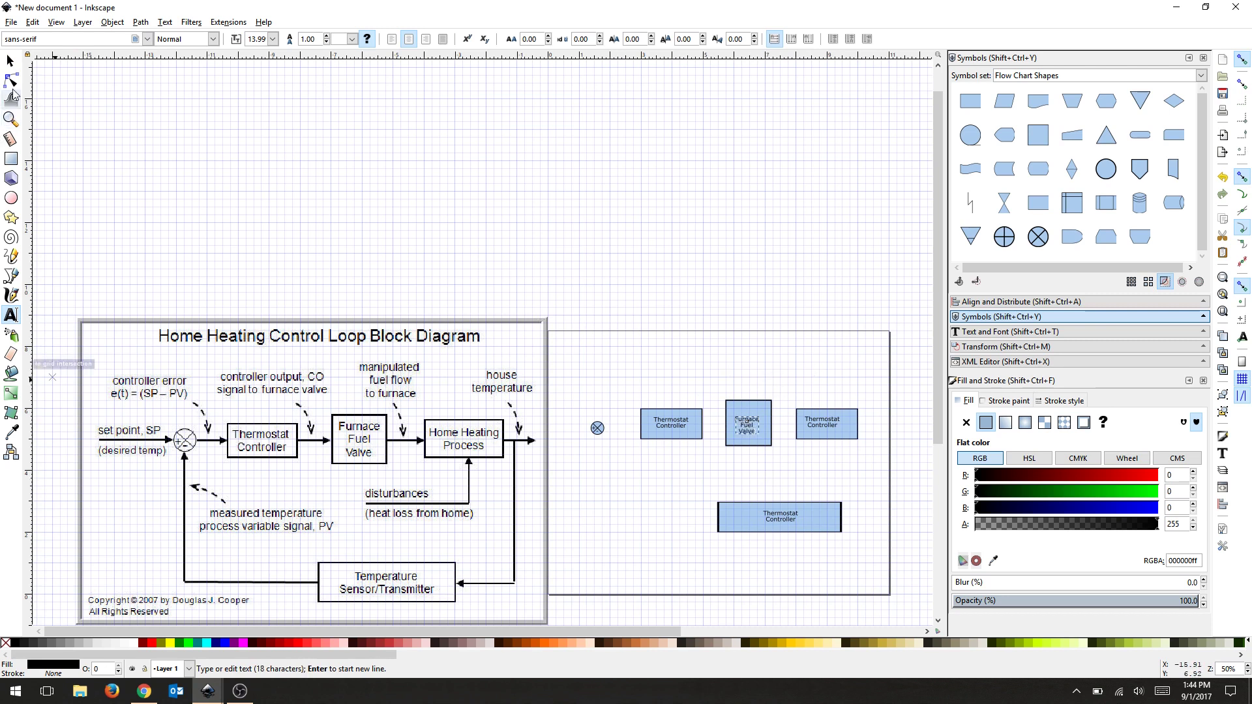
left_click(11, 63)
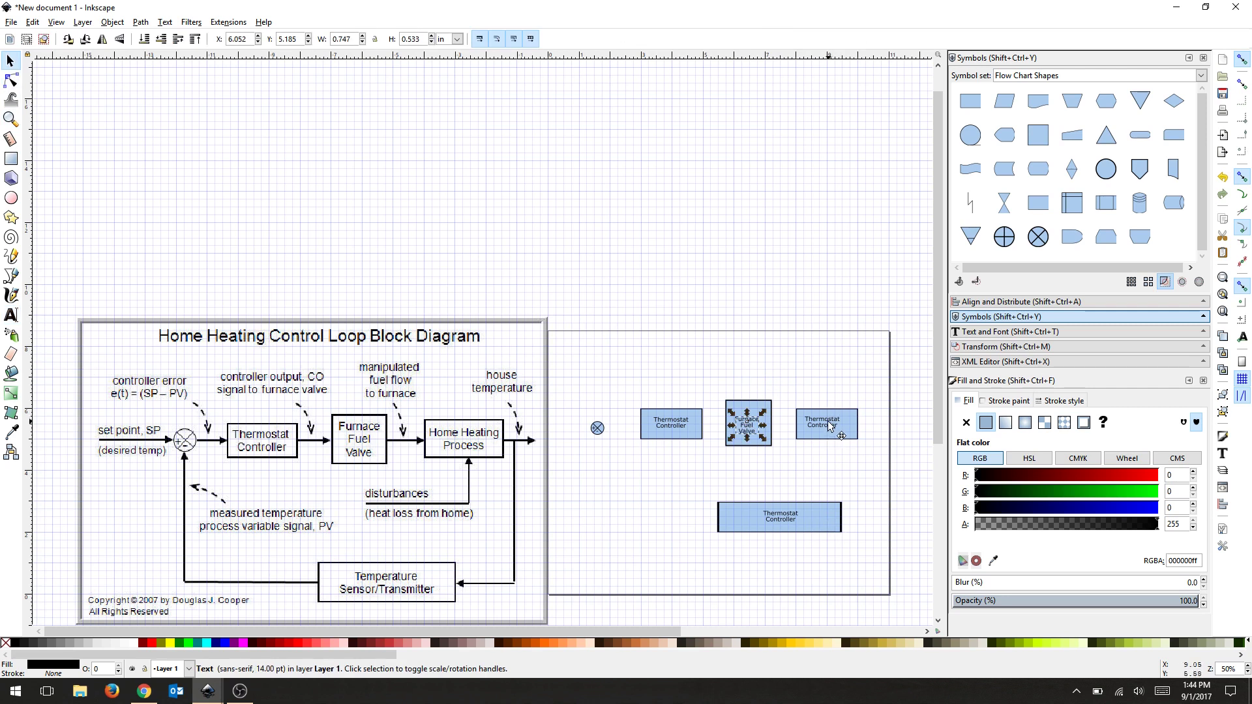
- Relabel the third box 'Home Heating Process', split over two lines
double_click(827, 420)
key("ctrl+a")
type("Sens")
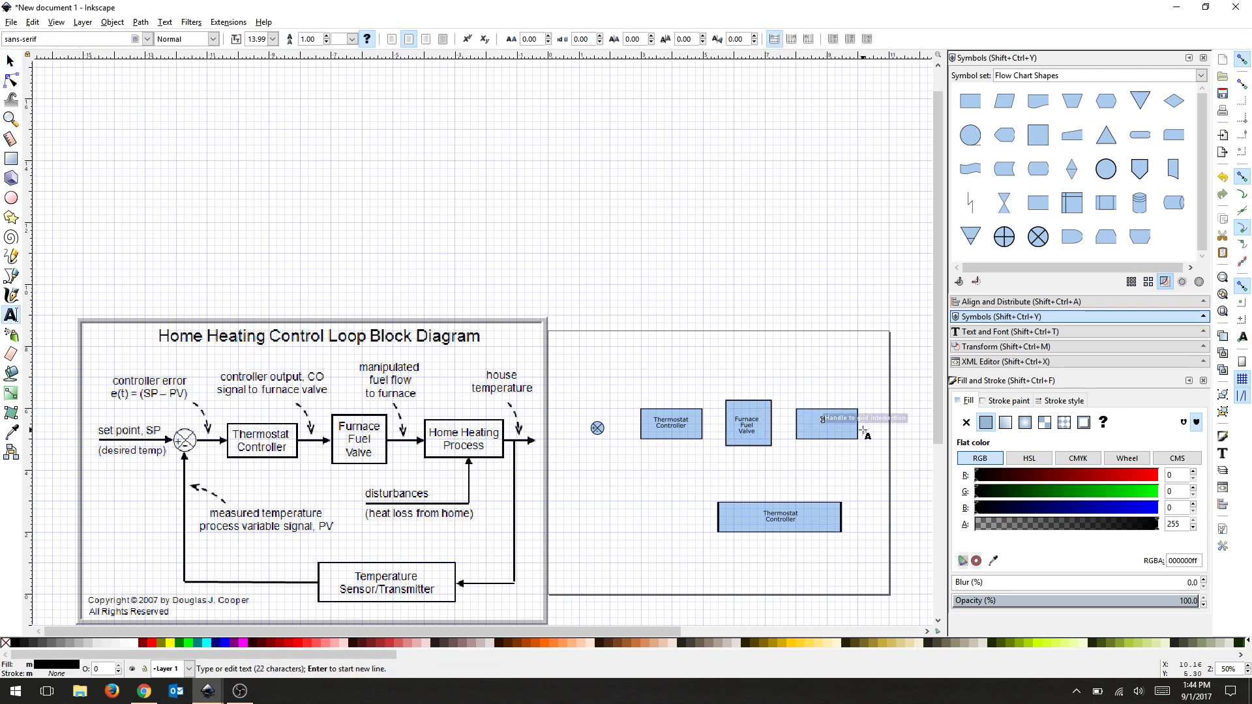
type("o")
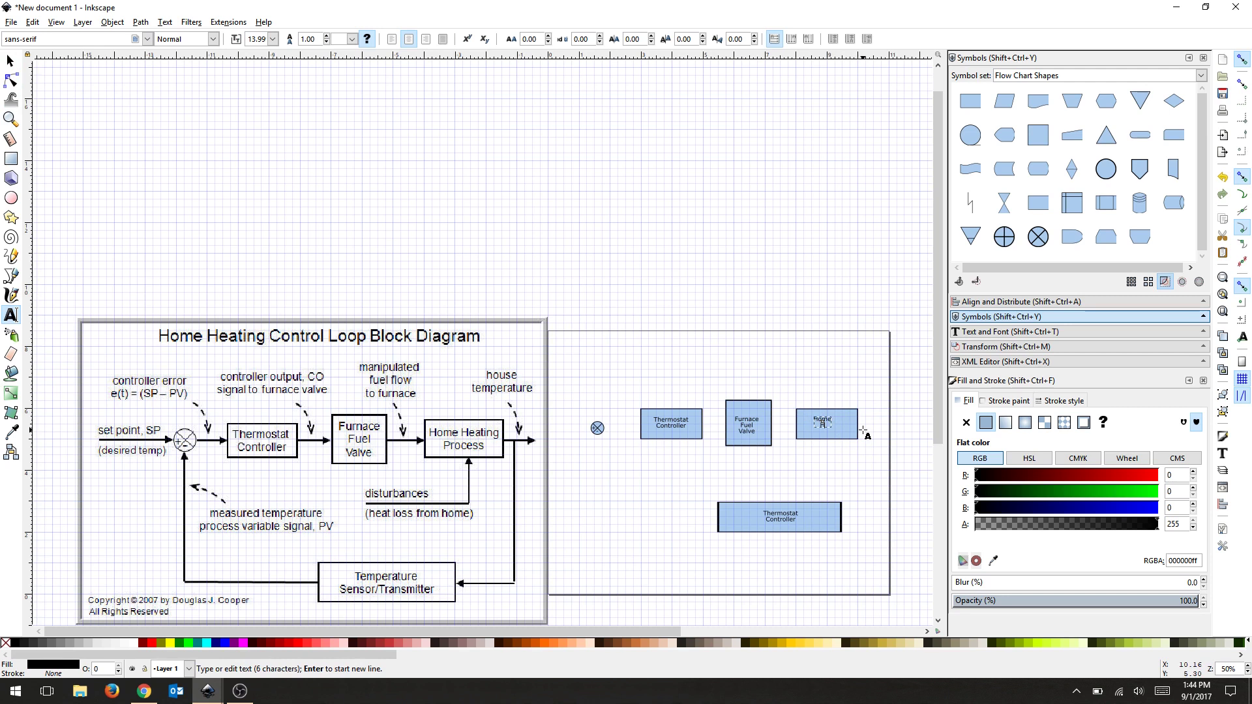
key("ctrl+a")
type("Home Heating Process")
key("ctrl+Left")
key("Return")
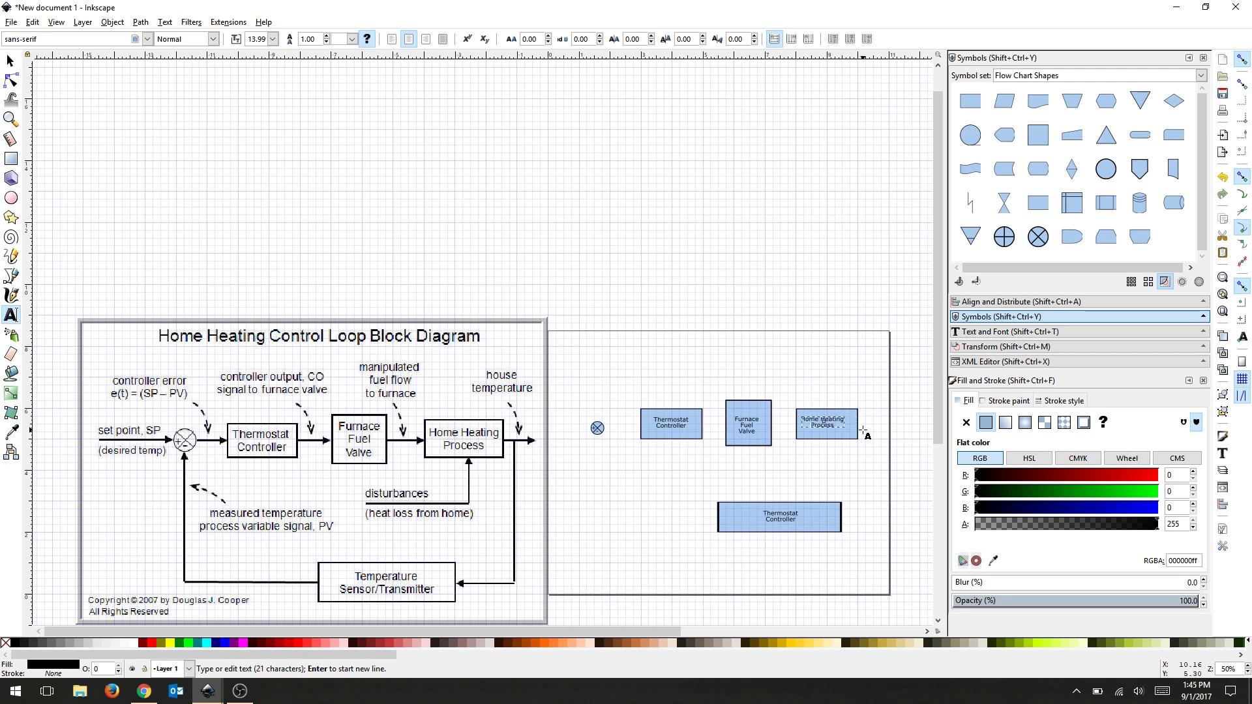
- Relabel the bottom block 'Temperature Sensor/Transmitter'
left_click(815, 515)
key("ctrl+a")
type("Temperature ")
type("Sensor/Transmitter")
left_click(10, 61)
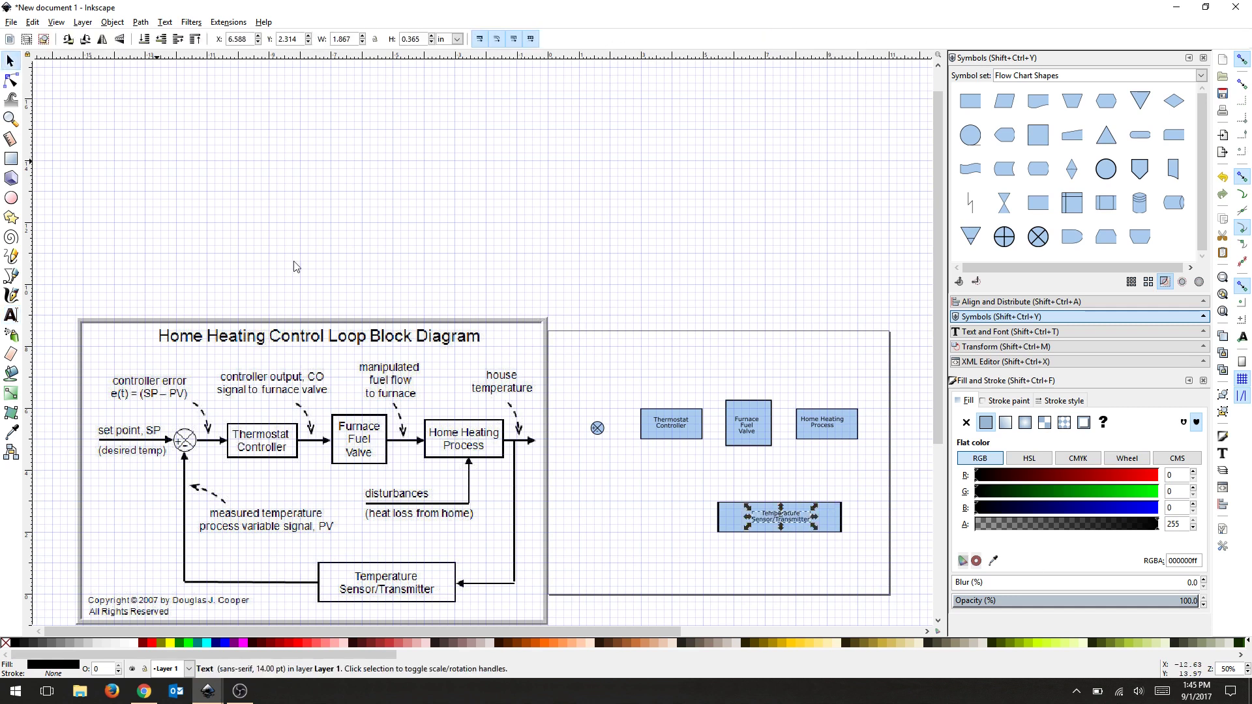
left_click(756, 259)
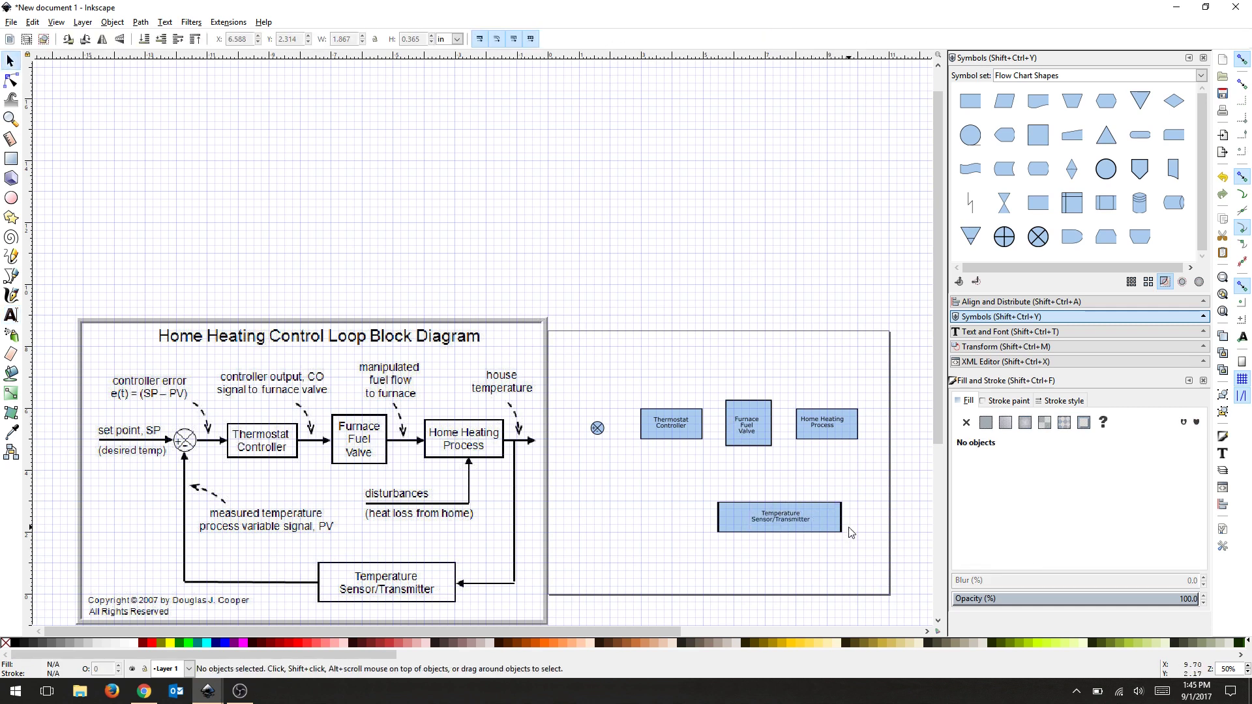
- Paste copies of the Thermostat Controller text as placeholders along the top row, above Home Heating Process and left of the junction
left_click(676, 428)
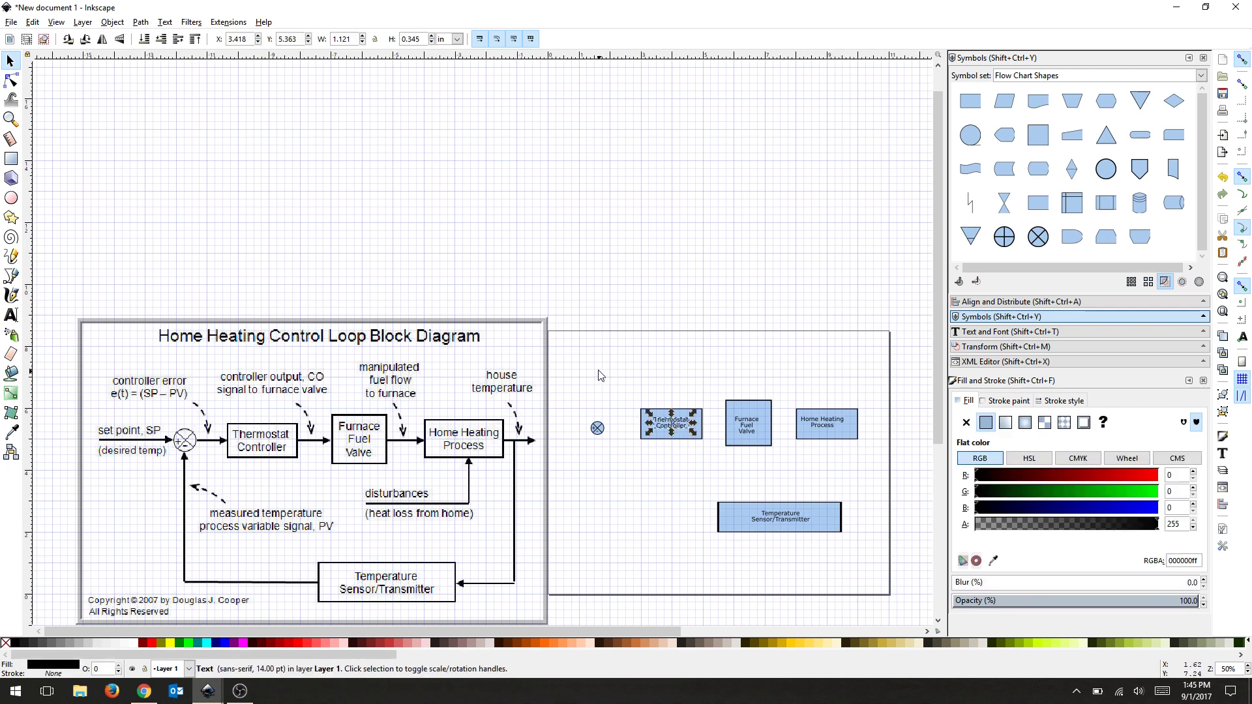
key("ctrl+v")
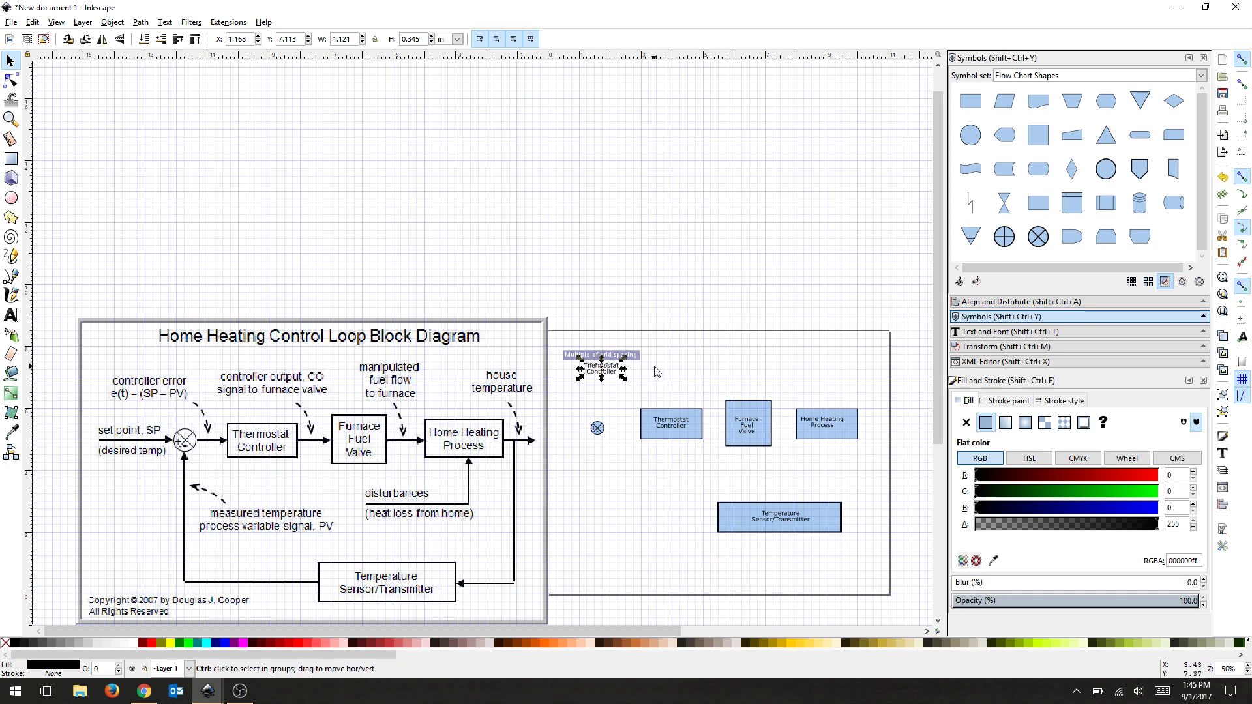
key("ctrl+v")
key("ctrl+v")
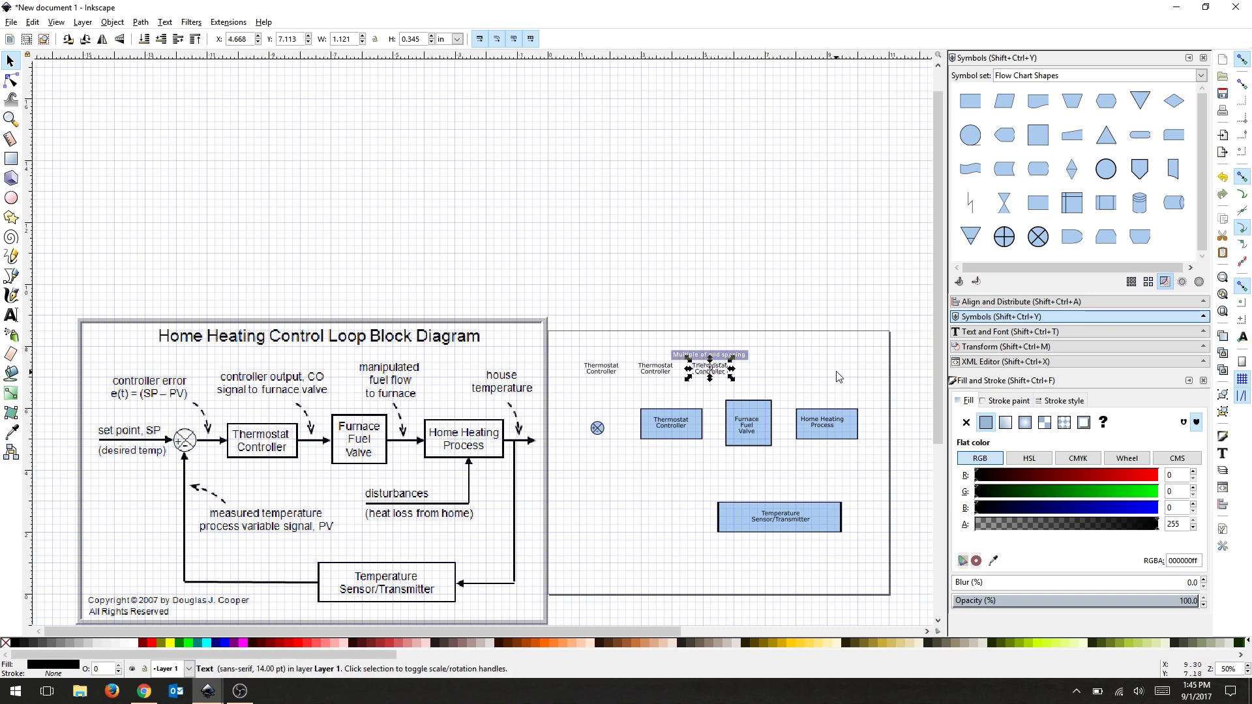
key("ctrl+v")
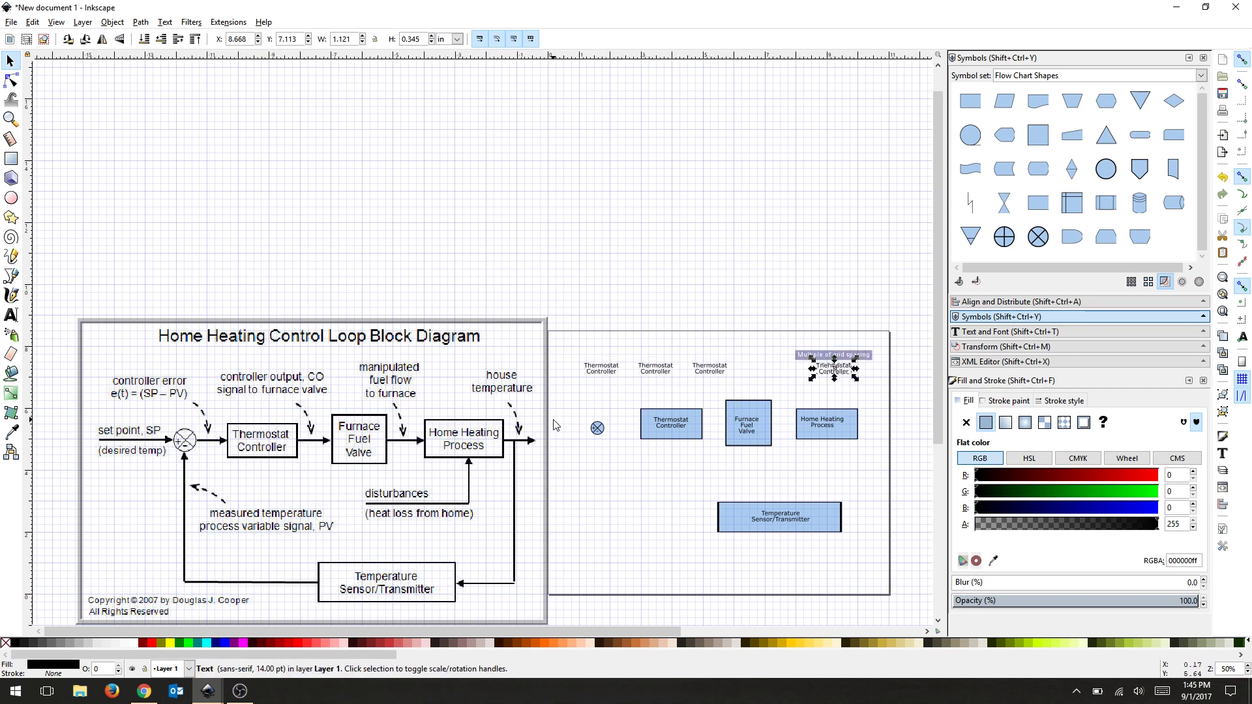
key("ctrl+v")
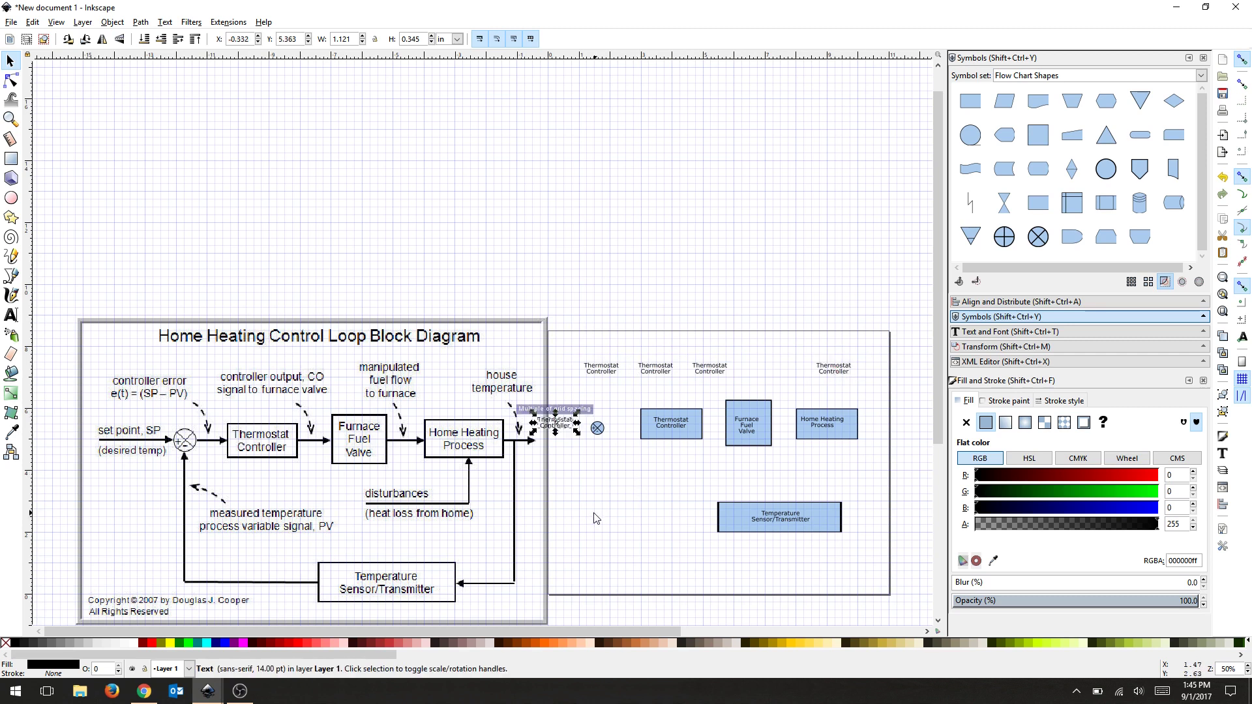
key("ctrl+v")
key("ctrl+v")
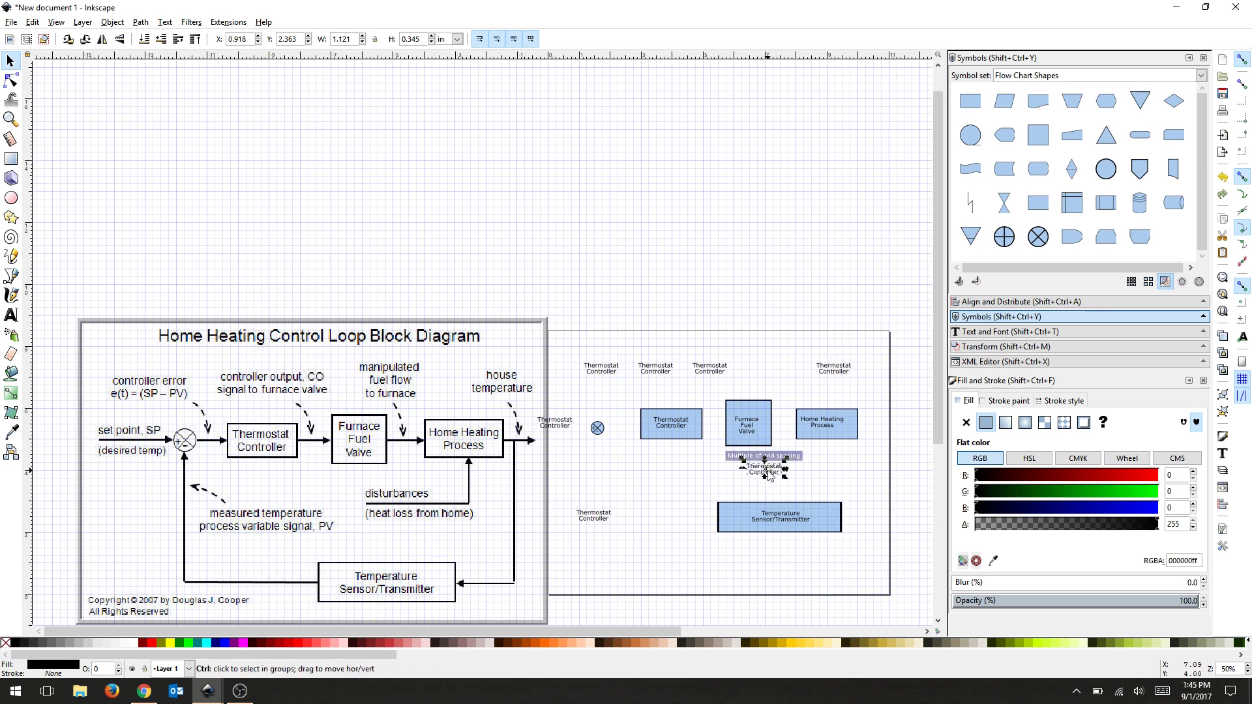
left_click(676, 522)
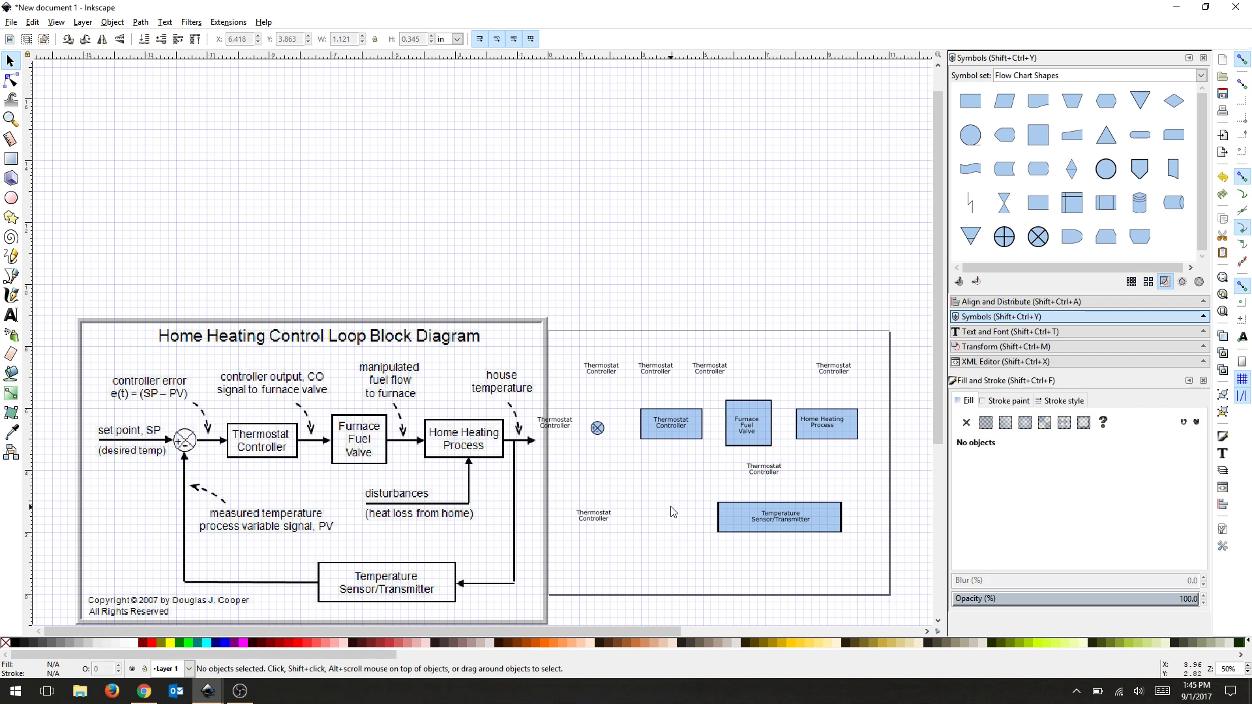
- Rename the top-row placeholders to Controller Error, Controller Output and Manipulated Flow to Furnace
left_click(611, 370)
key("t")
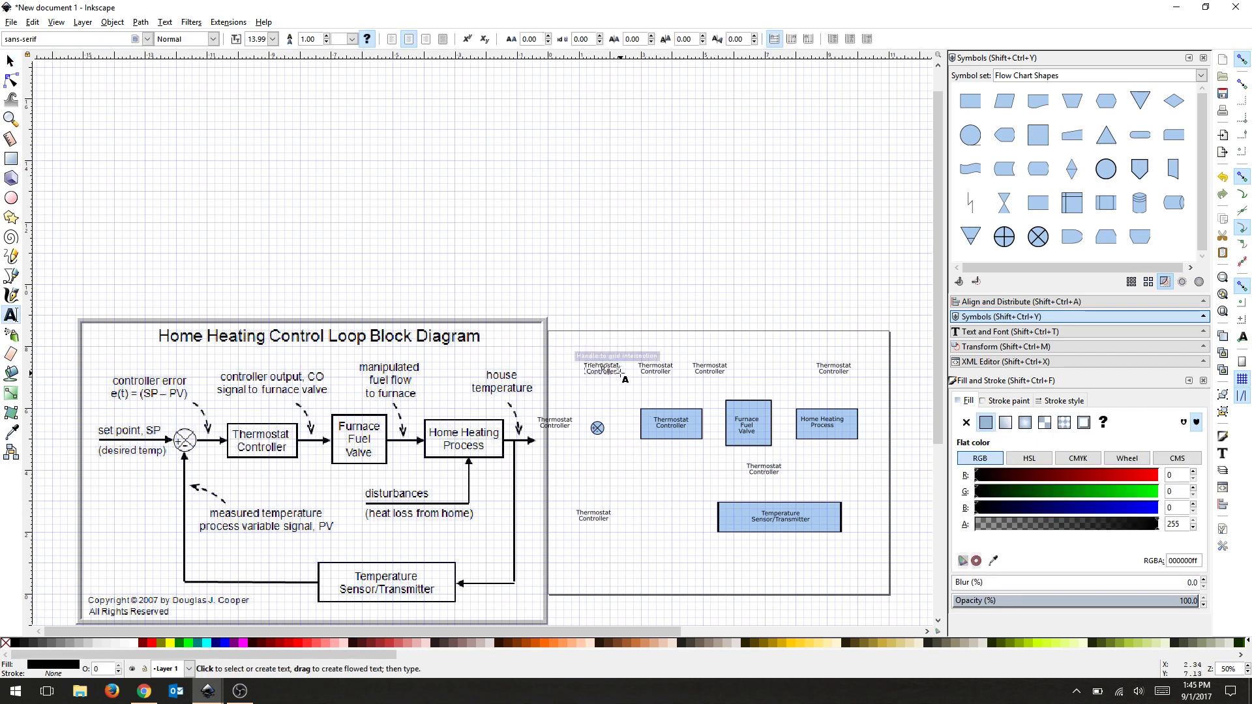
key("ctrl+a")
type("Controller")
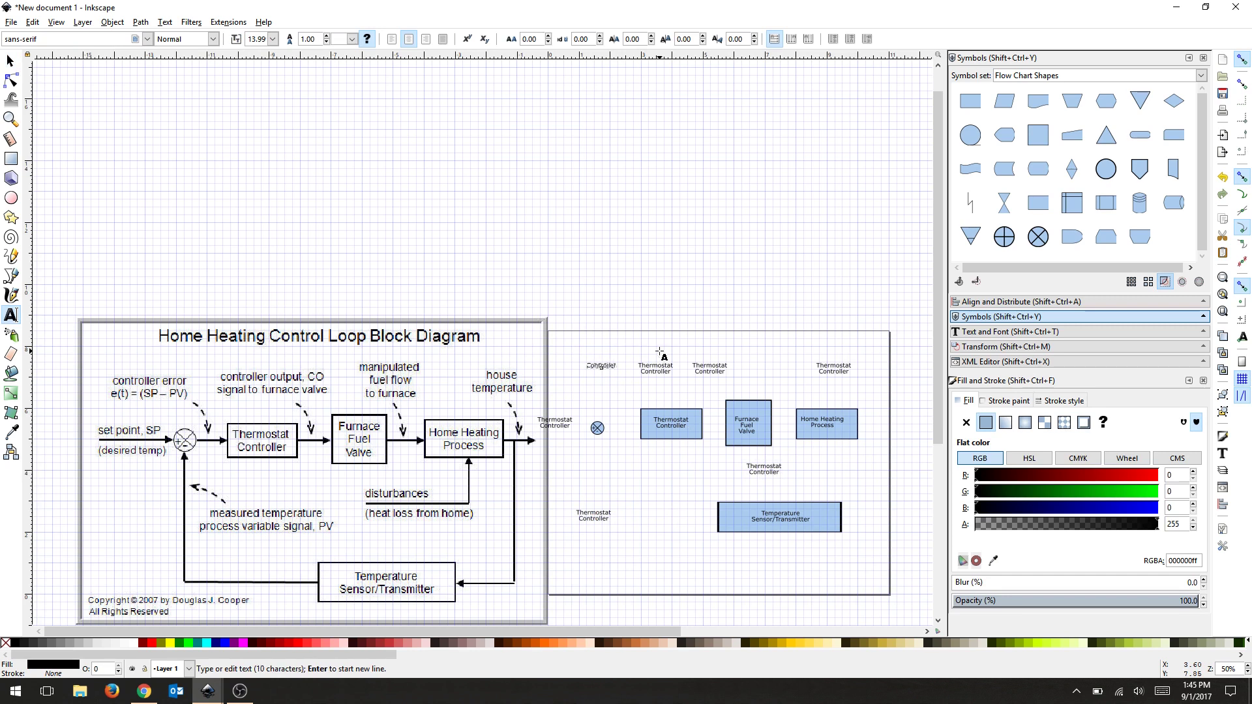
type(" Error")
left_click(664, 369)
key("ctrl+a")
type("Controller Output")
left_click(710, 368)
key("ctrl+a")
type("Manipulat")
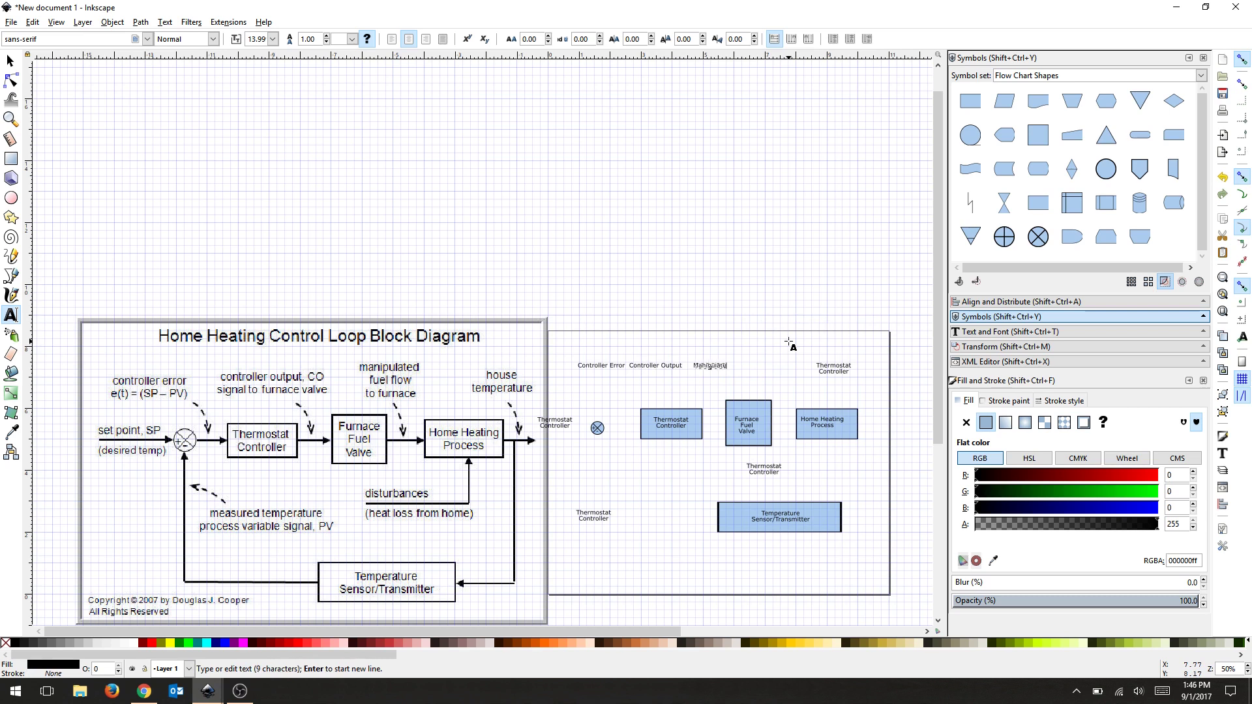
type("ed Flow ")
type("to Furnace")
key("Escape")
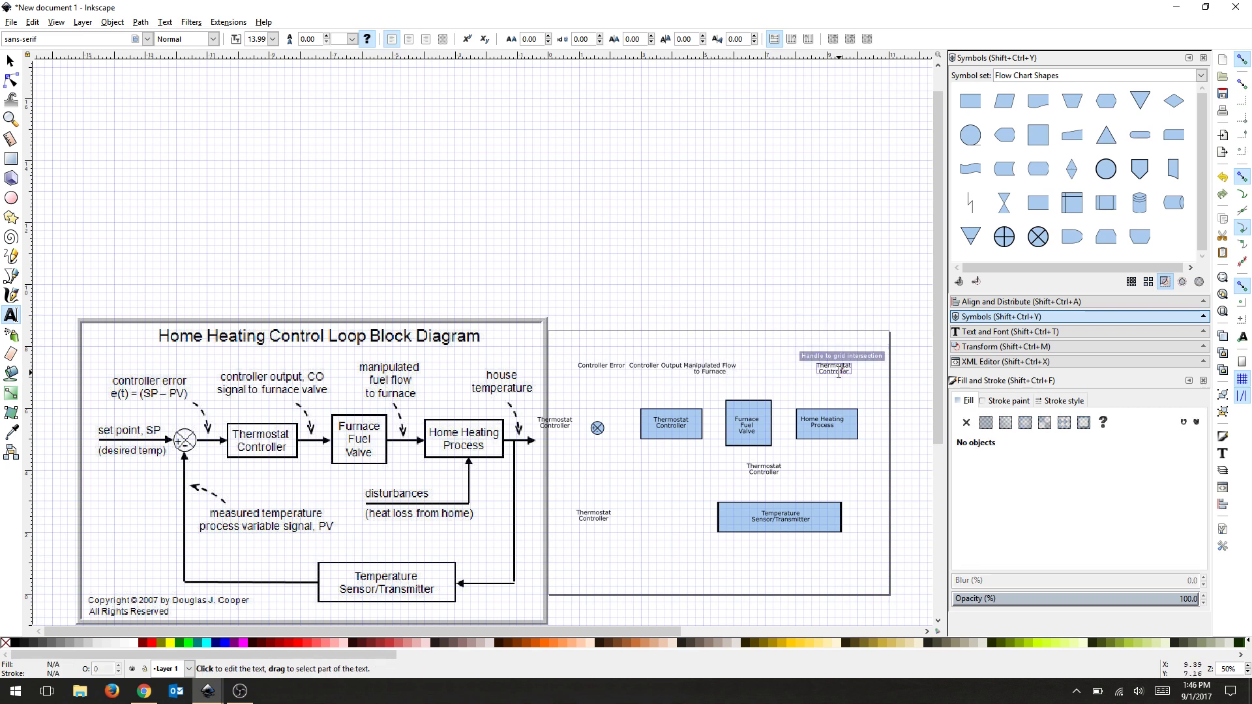
- Rename the remaining placeholders to House Temperature, Disturbances, Measured Temperatur and Set
left_click(842, 370)
key("ctrl+a")
type("House ")
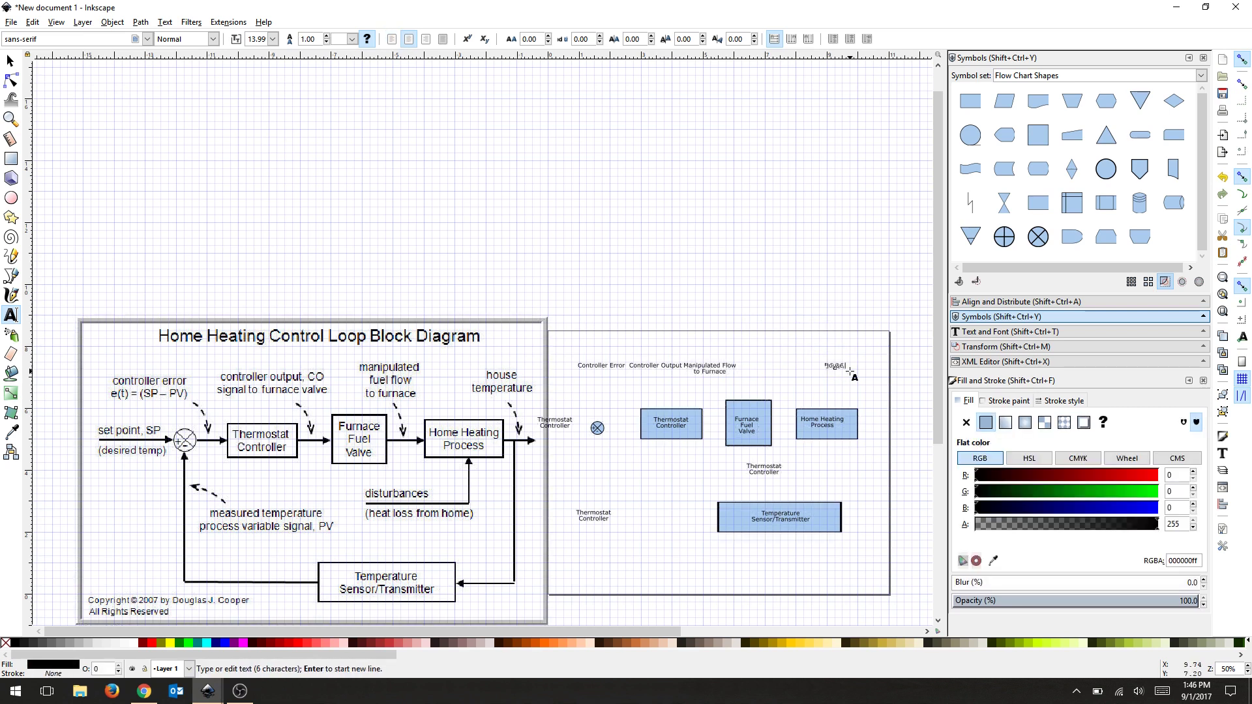
type("Temperature")
left_click(783, 468)
key("ctrl+a")
type("Disturbance")
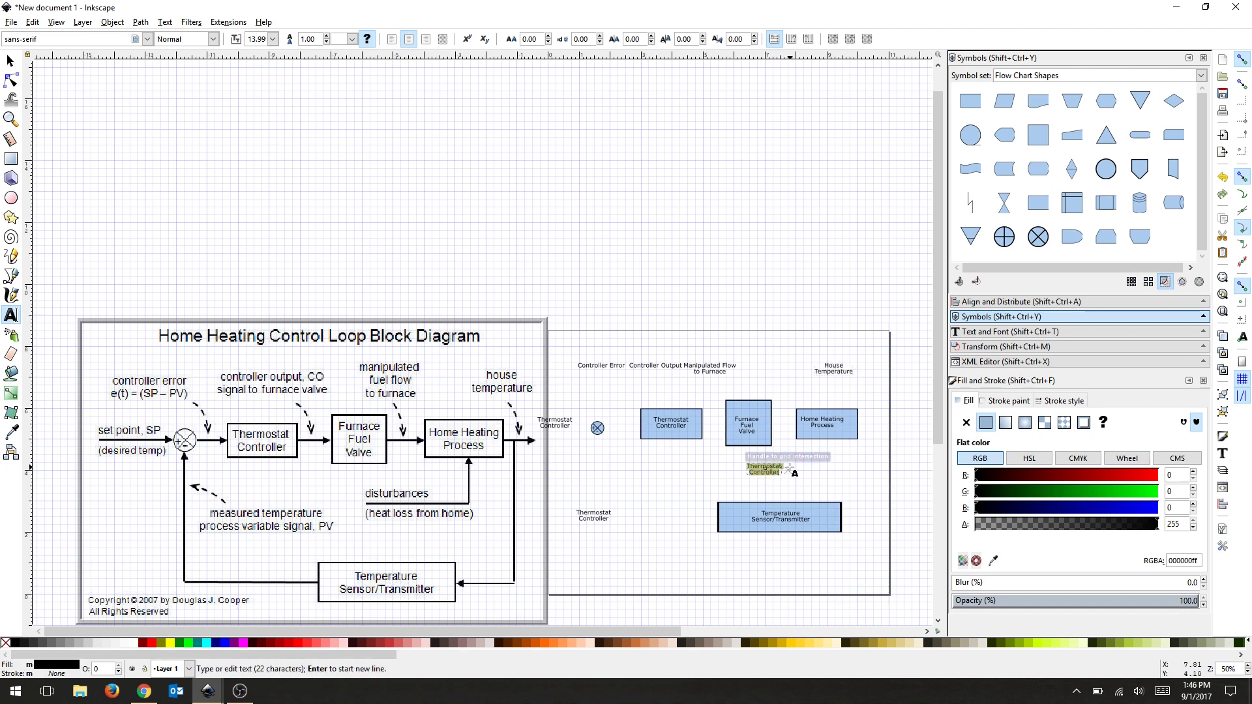
type("s")
left_click(603, 517)
key("ctrl+a")
type("Measur")
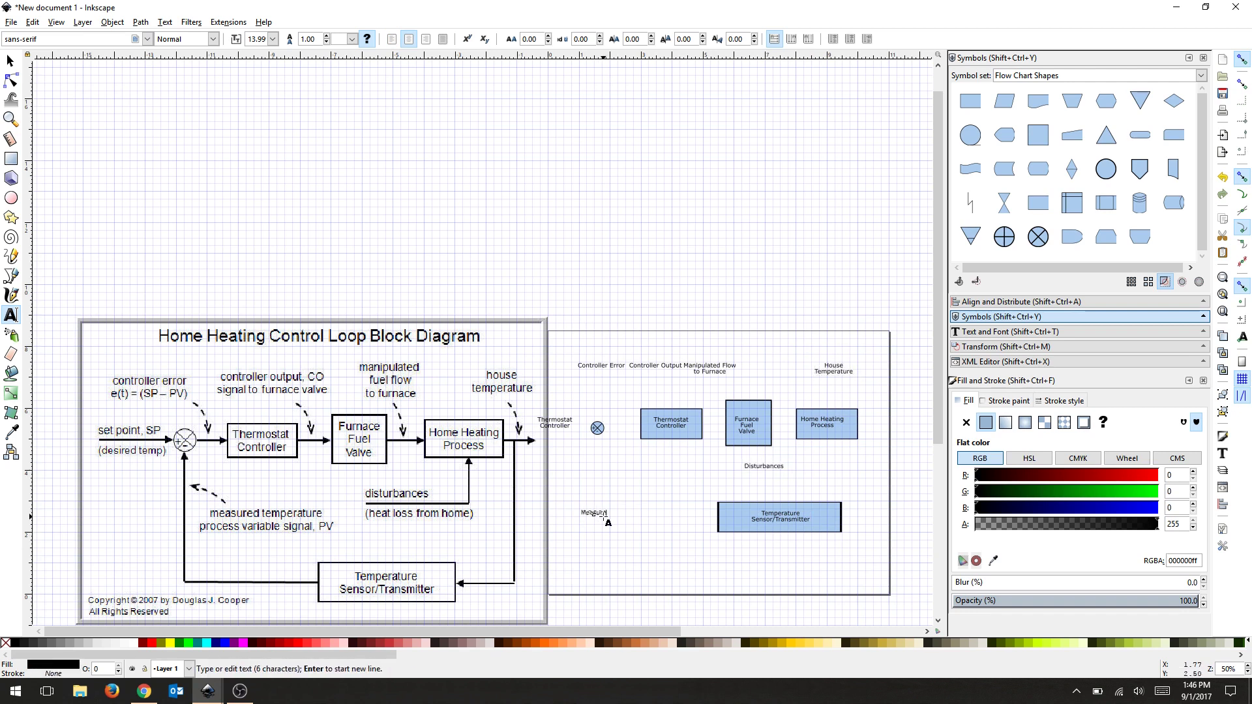
type("ed Temperatur")
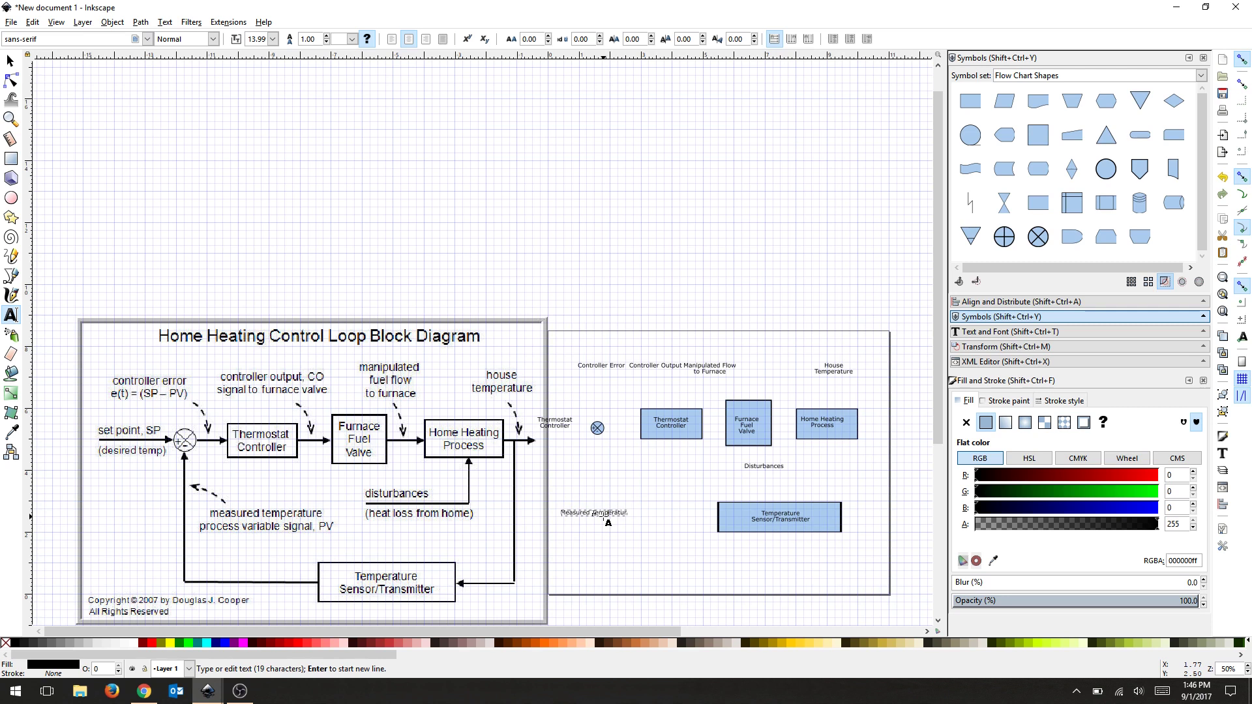
left_click(591, 430)
key("ctrl+a")
type("Set")
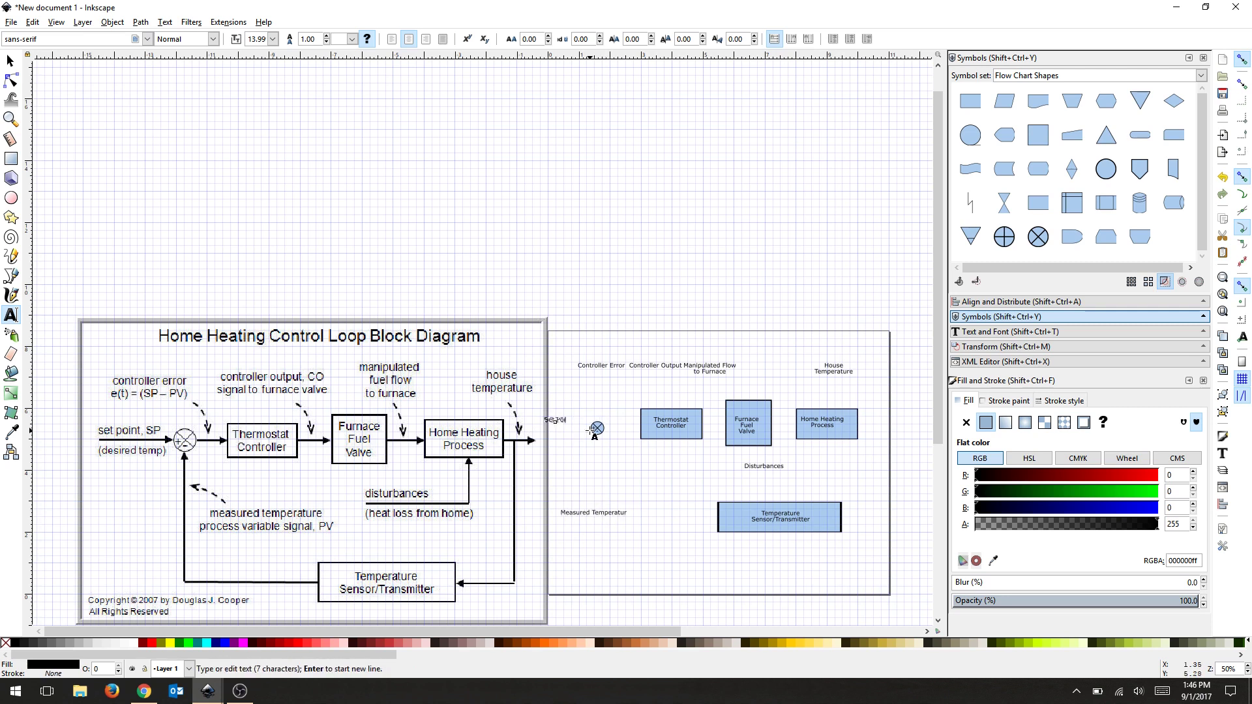
left_click(10, 61)
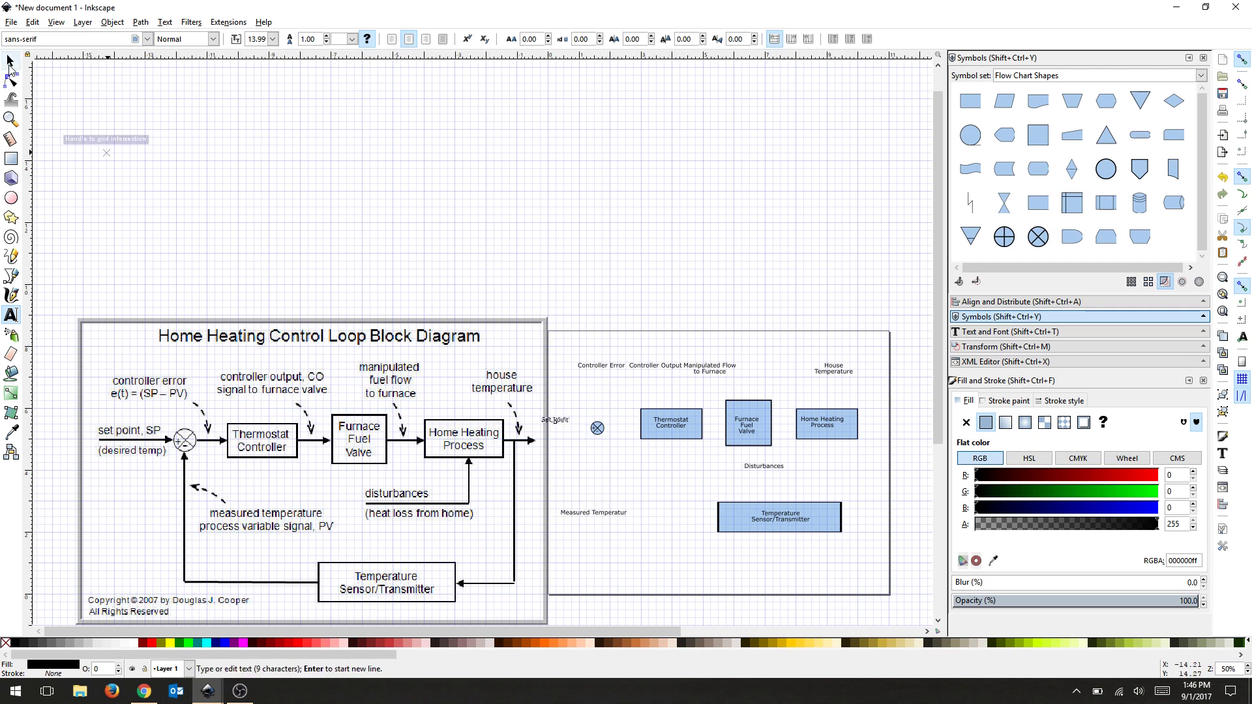
- Nudge the Set Point label slightly down and right
left_click(578, 441)
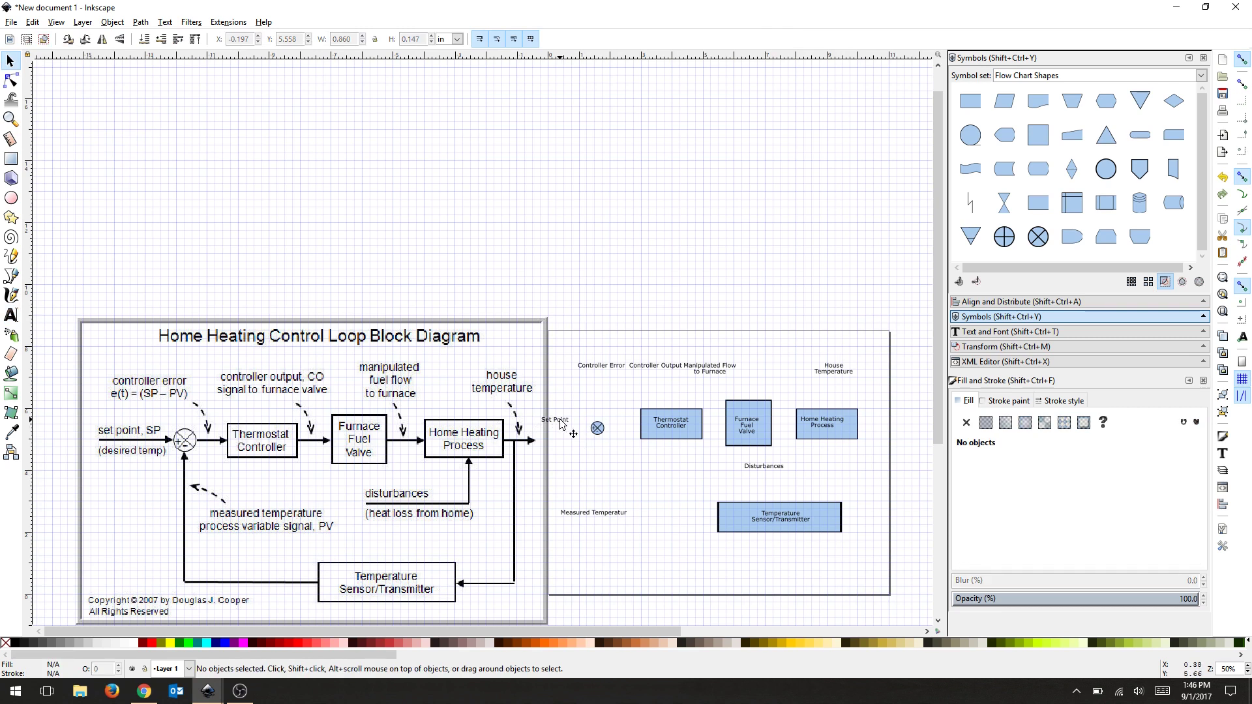
left_click_drag(562, 427, 563, 432)
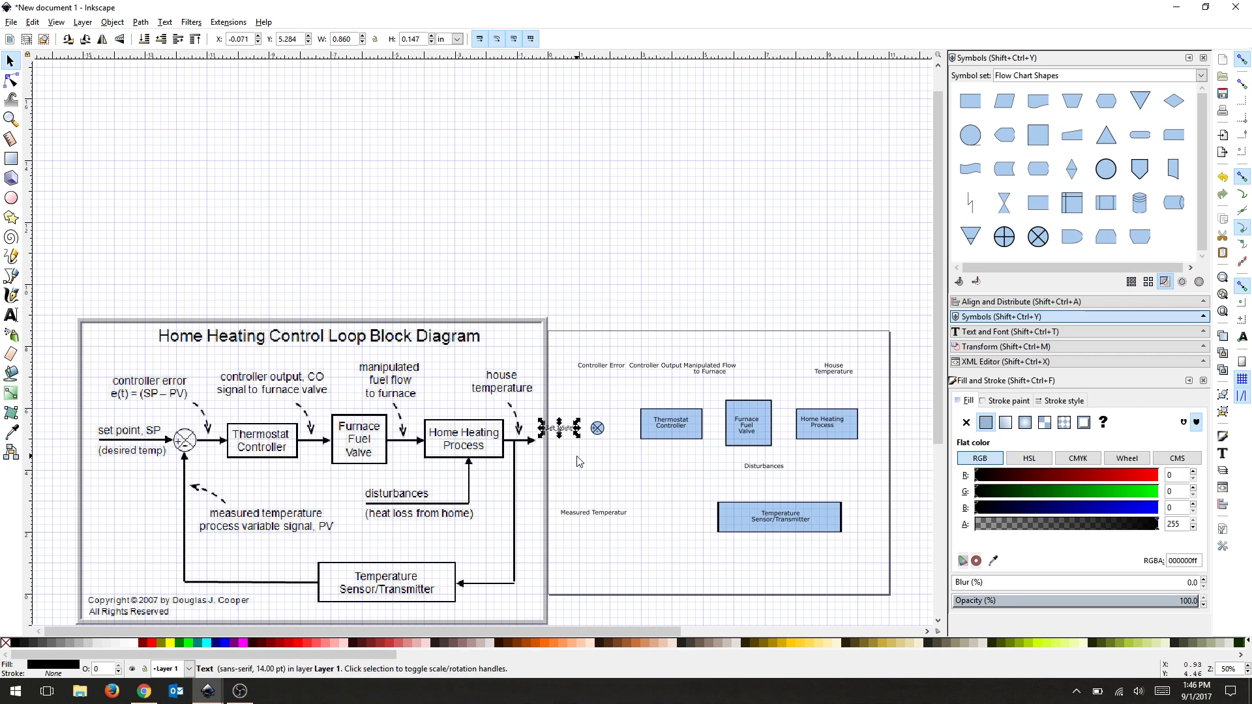
left_click(695, 516)
- Add the missing 'e' so the label reads Measured Temperature
double_click(619, 515)
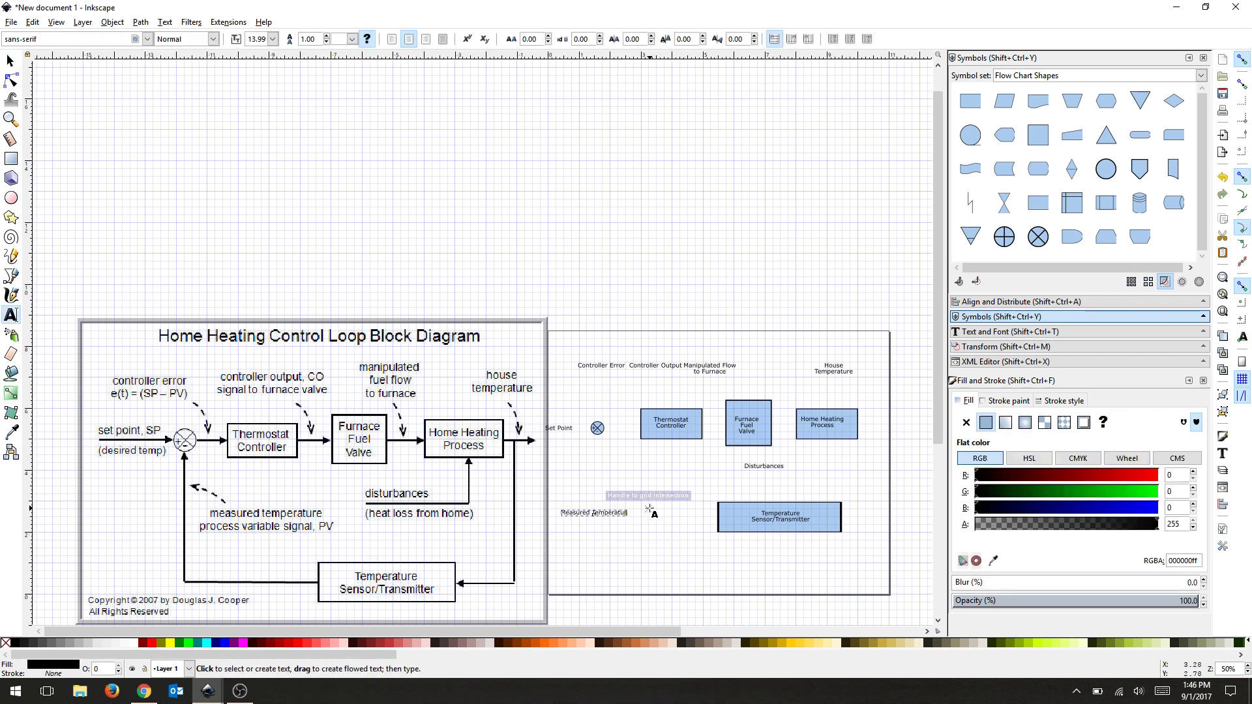
type("e")
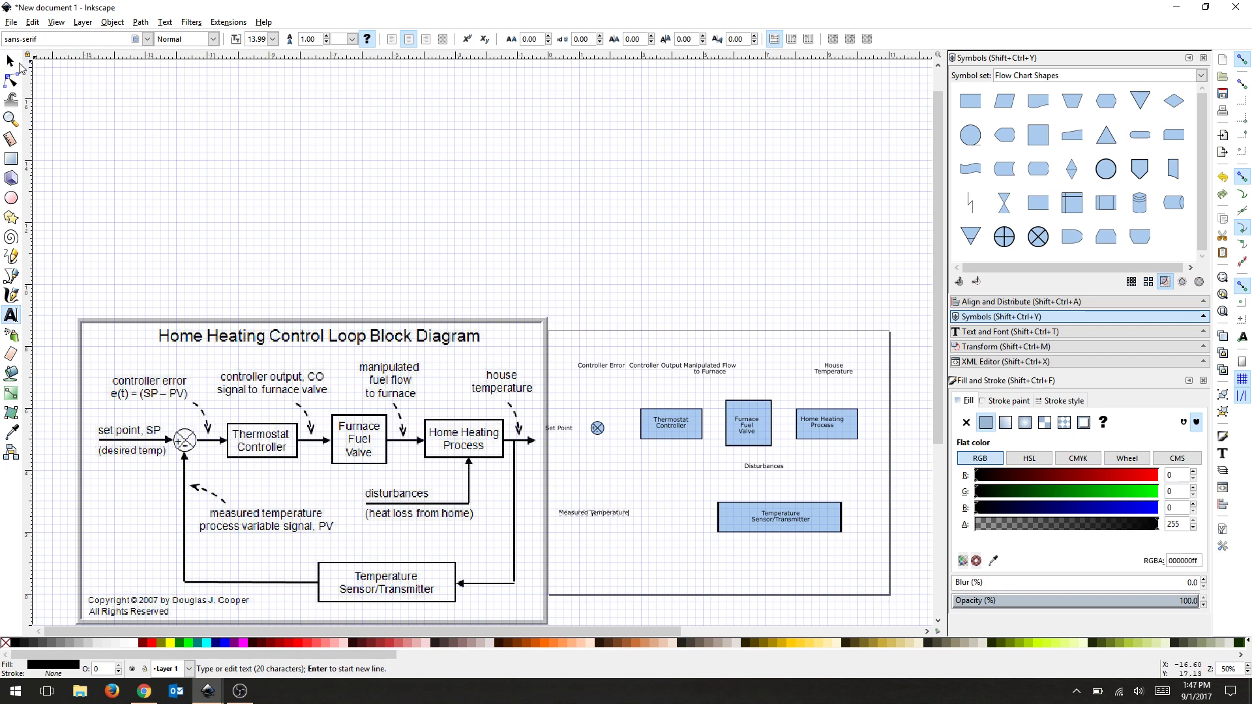
left_click(363, 112)
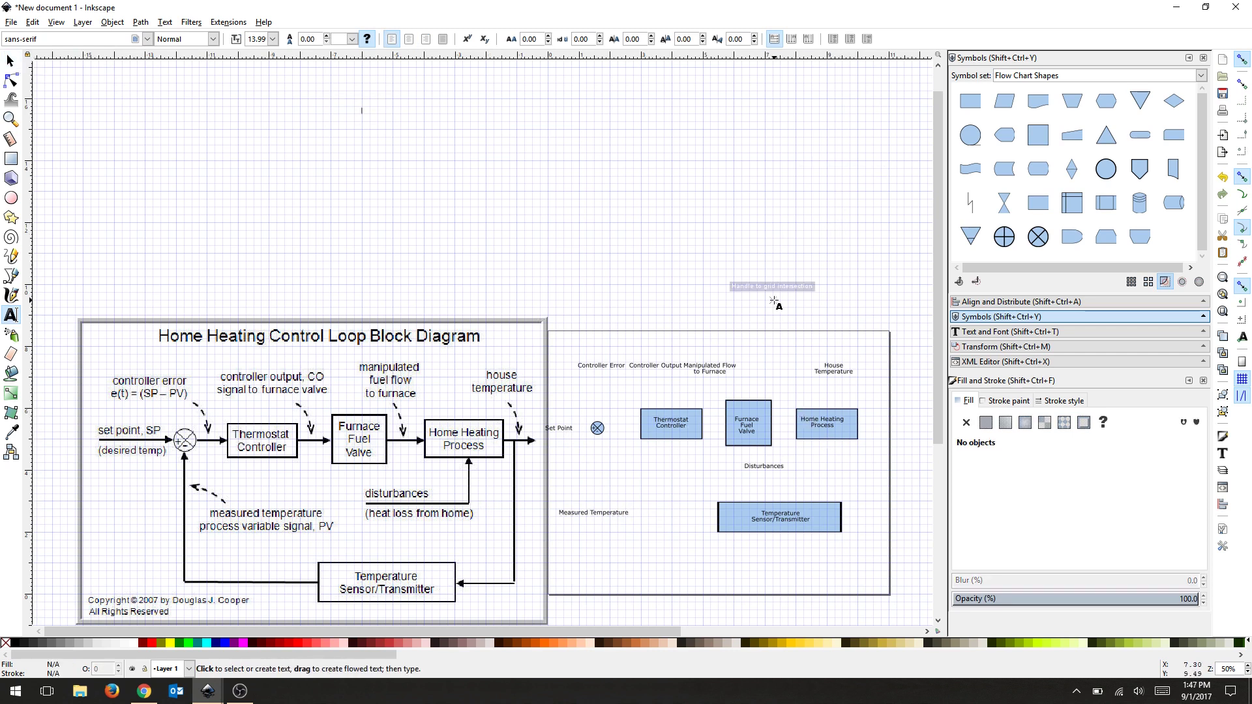
- Delete the stray 'H' text created on the canvas
type("H")
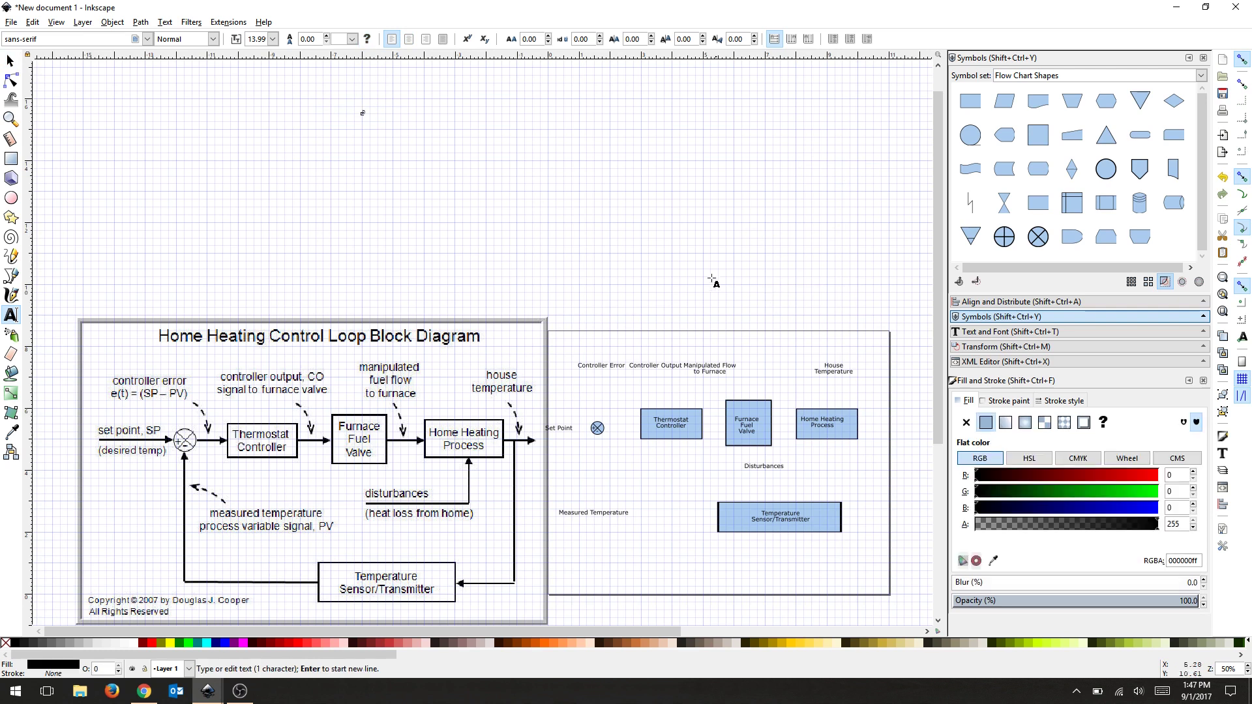
left_click(9, 61)
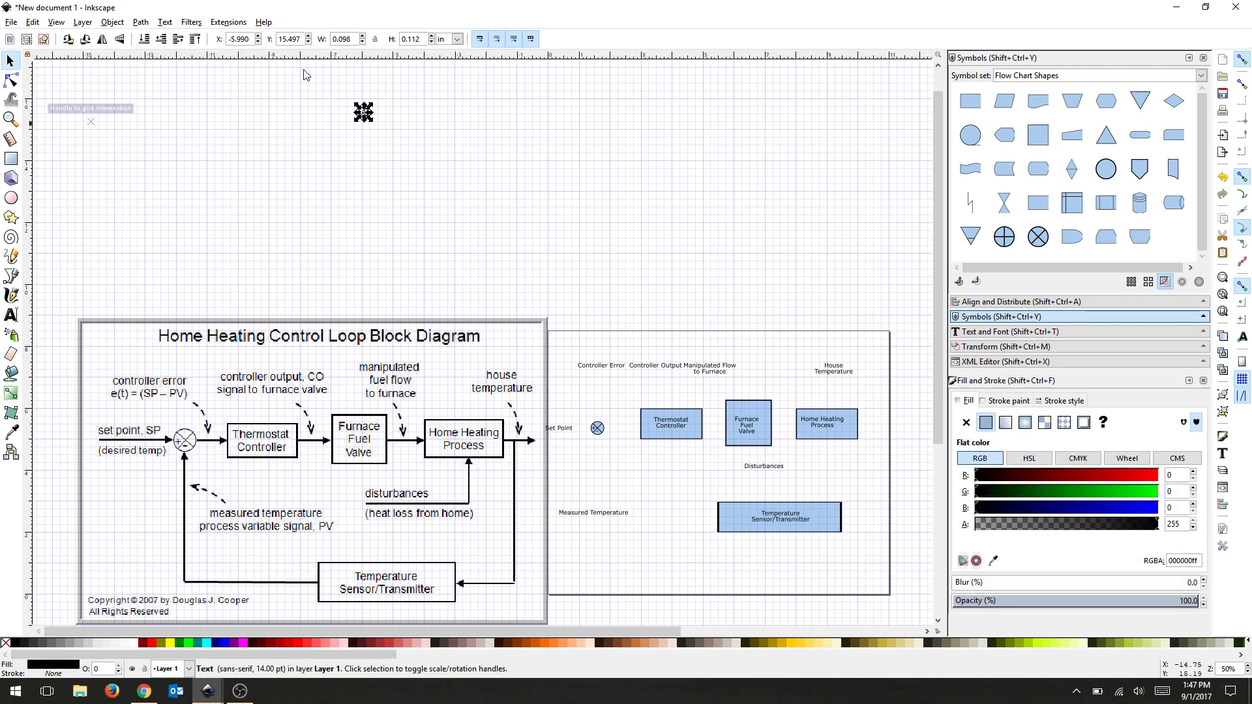
left_click(401, 142)
left_click_drag(436, 137, 332, 102)
key("Delete")
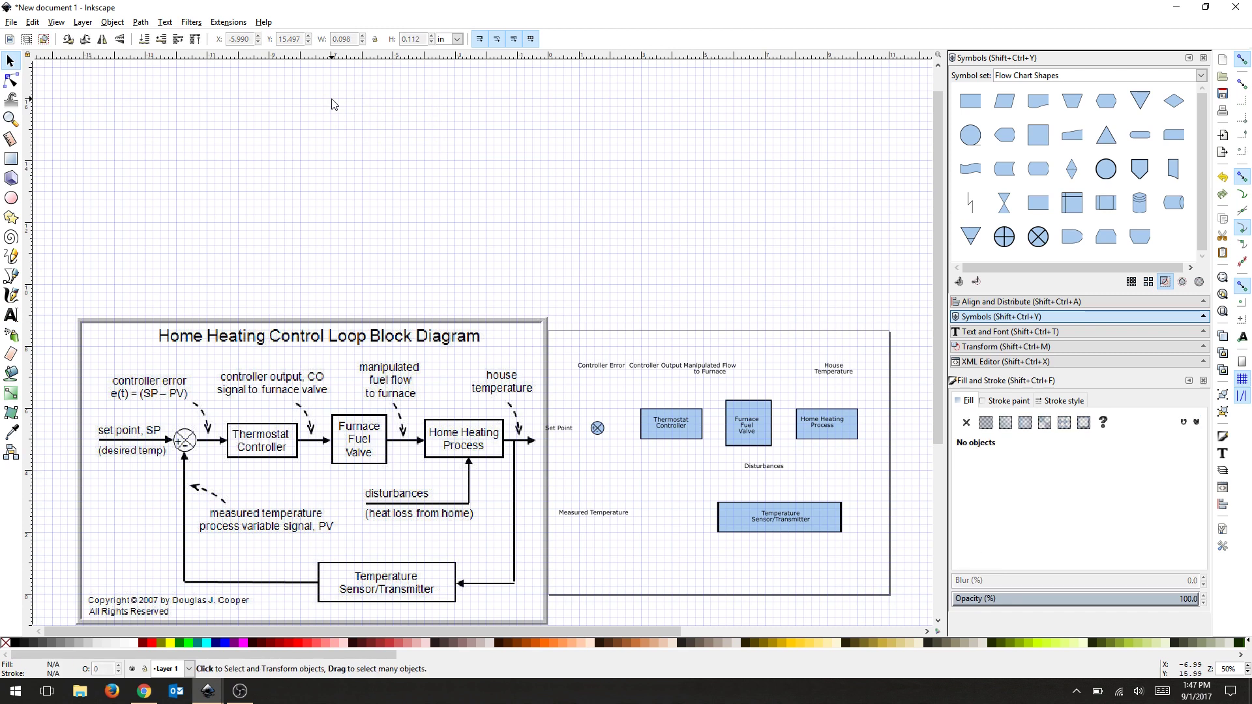
- Draw connectors from the summing junction and Furnace Fuel Valve toward Home Heating Process and the sensor block
key("o")
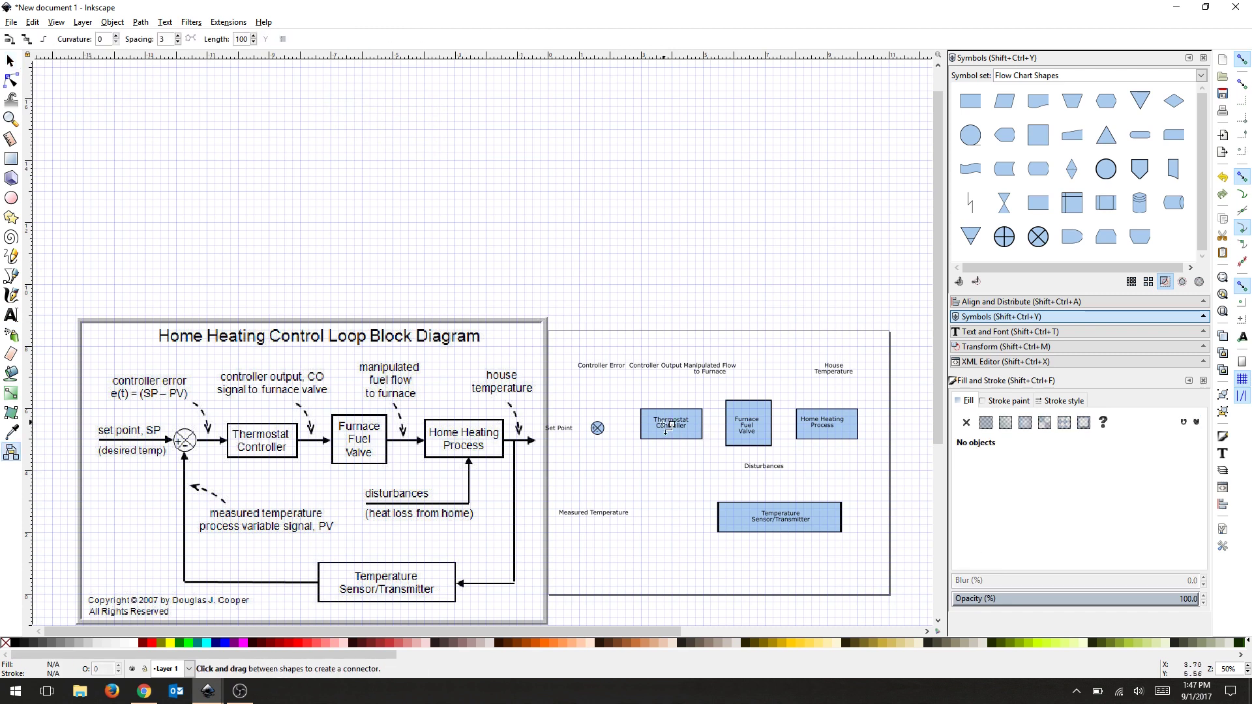
mouse_move(598, 429)
left_mouse_down()
mouse_move(635, 456)
mouse_move(674, 439)
left_mouse_up()
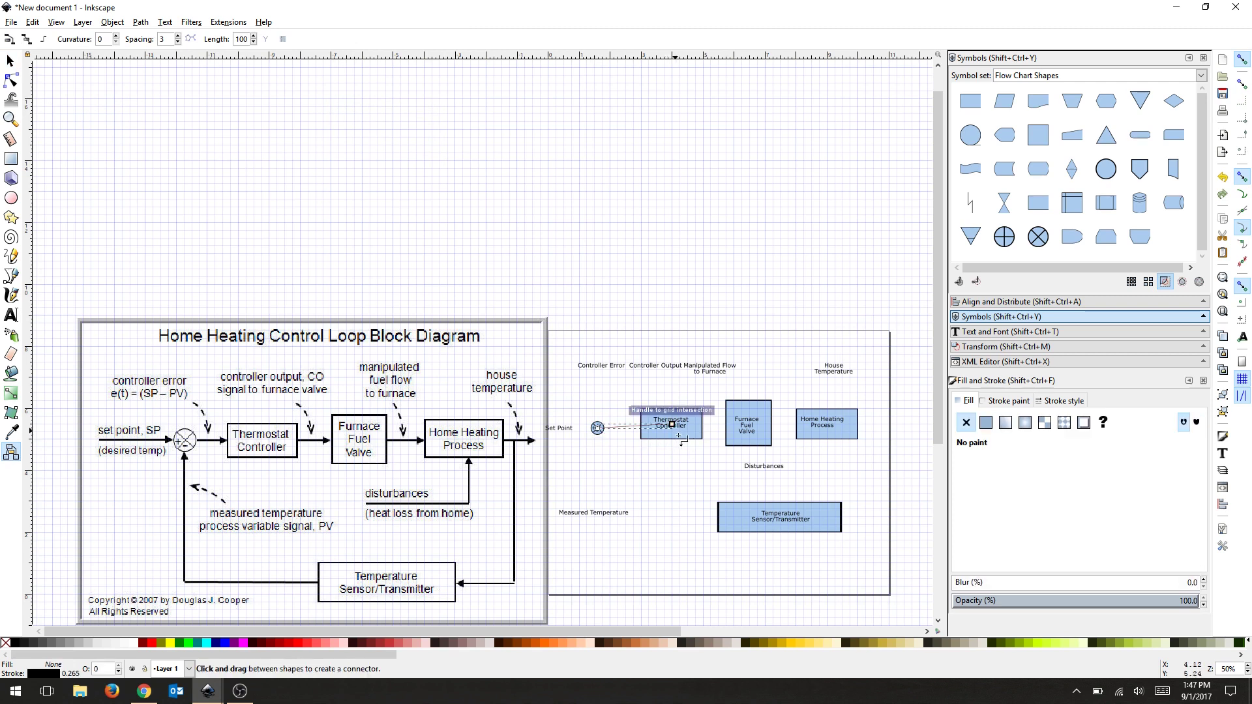
mouse_move(749, 425)
left_mouse_down()
mouse_move(736, 448)
mouse_move(673, 426)
left_mouse_up()
mouse_move(749, 424)
left_mouse_down()
mouse_move(775, 441)
mouse_move(827, 424)
mouse_move(814, 511)
mouse_move(726, 524)
left_mouse_up()
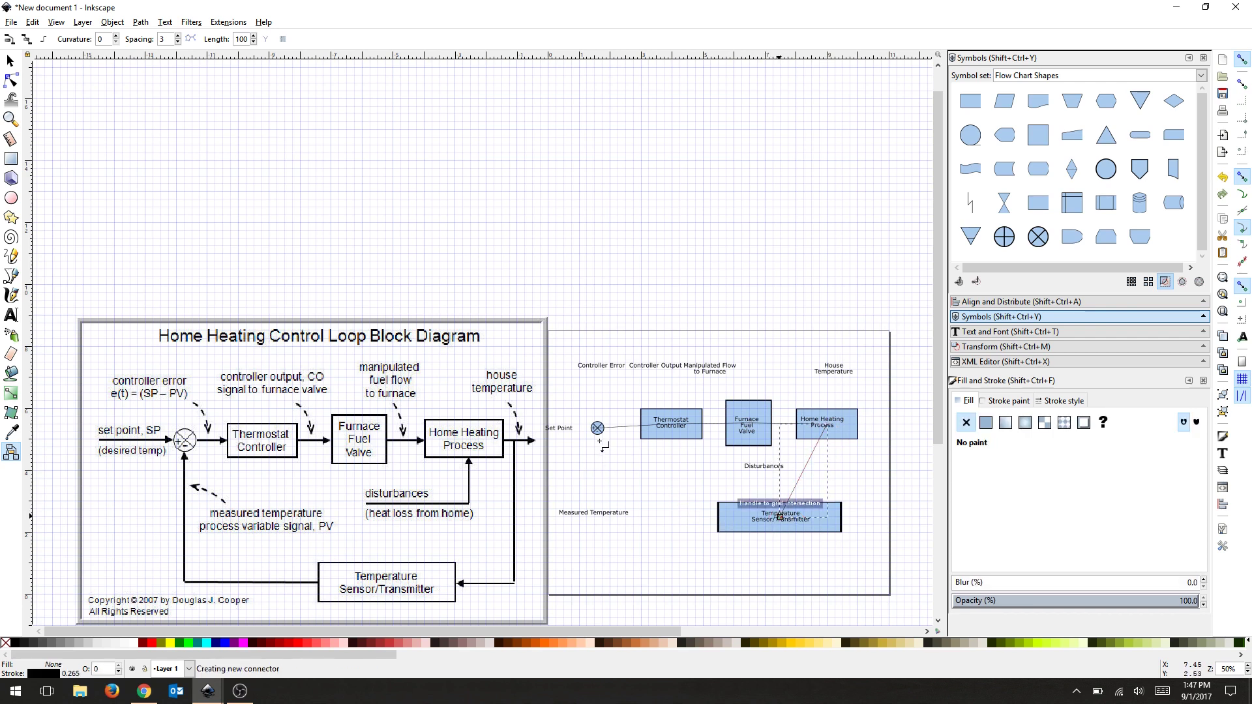
left_click_drag(597, 429, 666, 502)
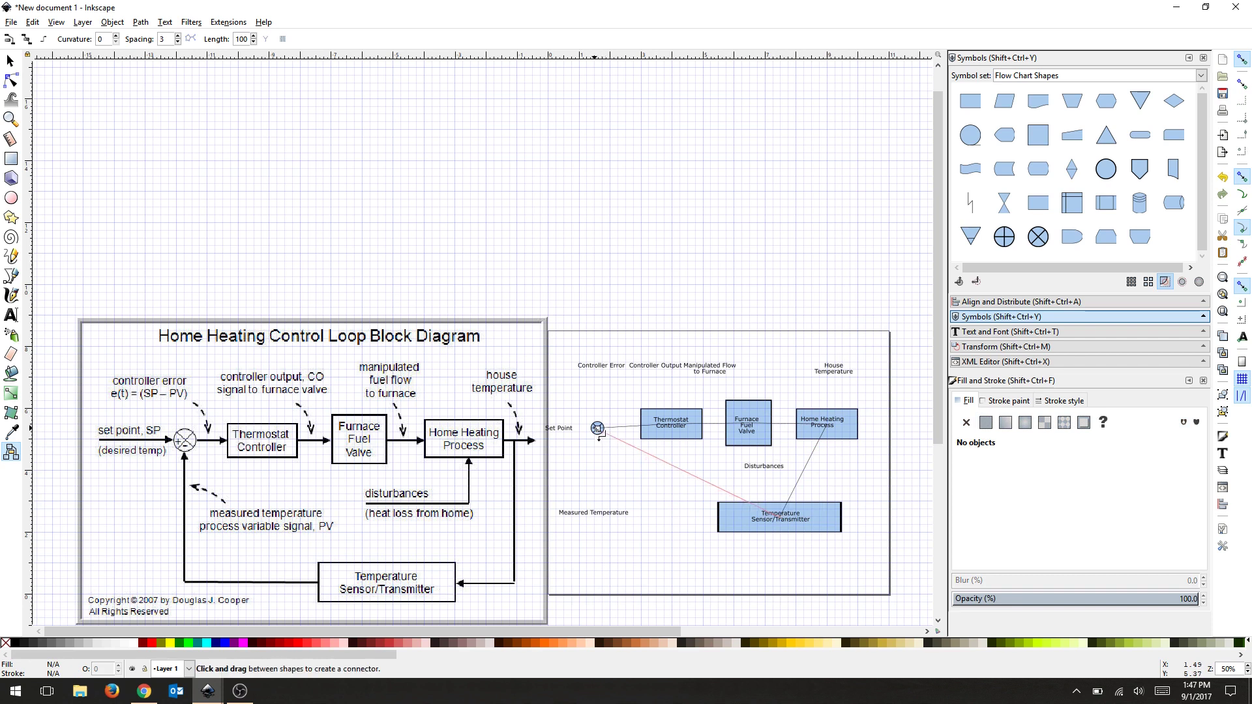
left_click(631, 512)
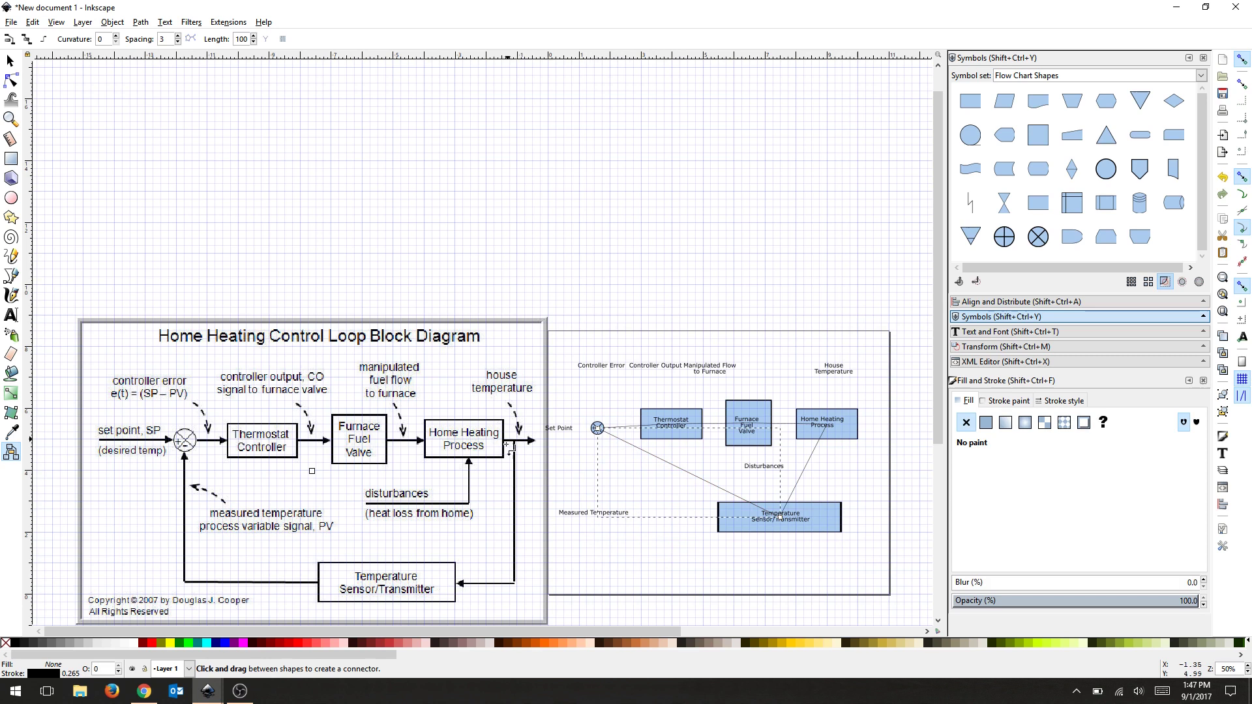
- Shift the Temperature Sensor/Transmitter box slightly to a new position
left_click(9, 61)
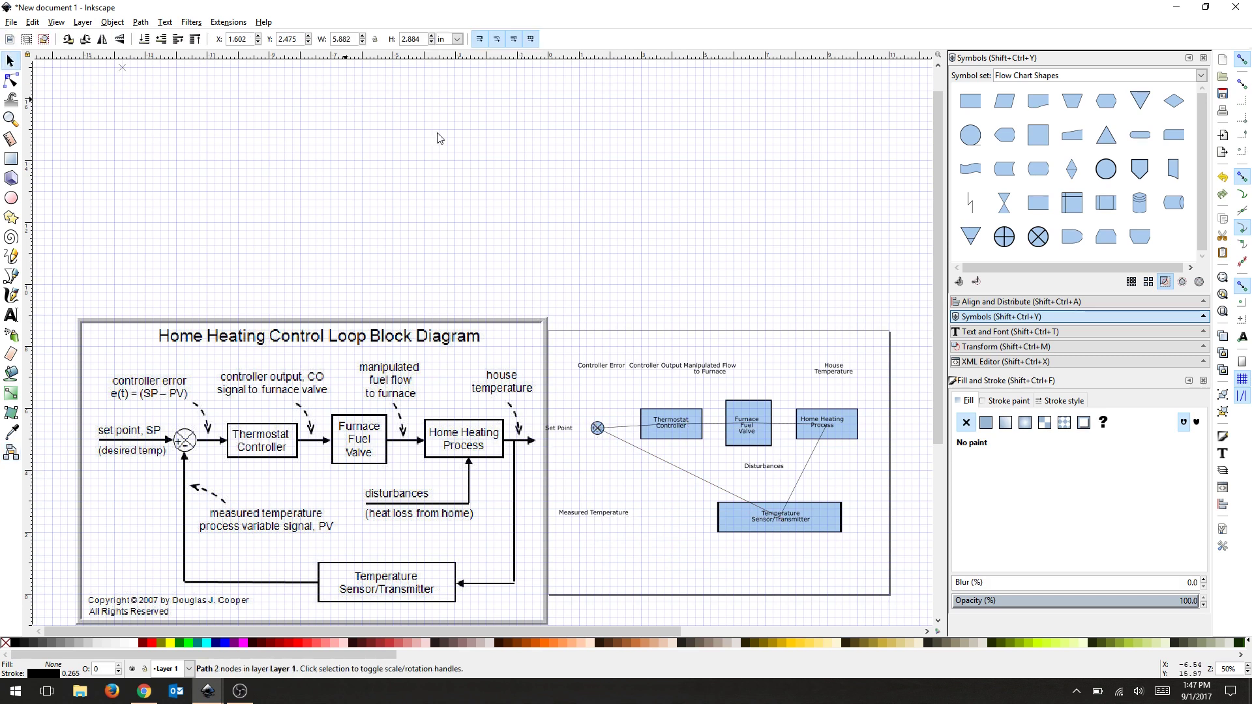
left_click(736, 579)
mouse_move(814, 538)
left_mouse_down()
mouse_move(802, 561)
mouse_move(817, 533)
left_mouse_up()
left_click(820, 558)
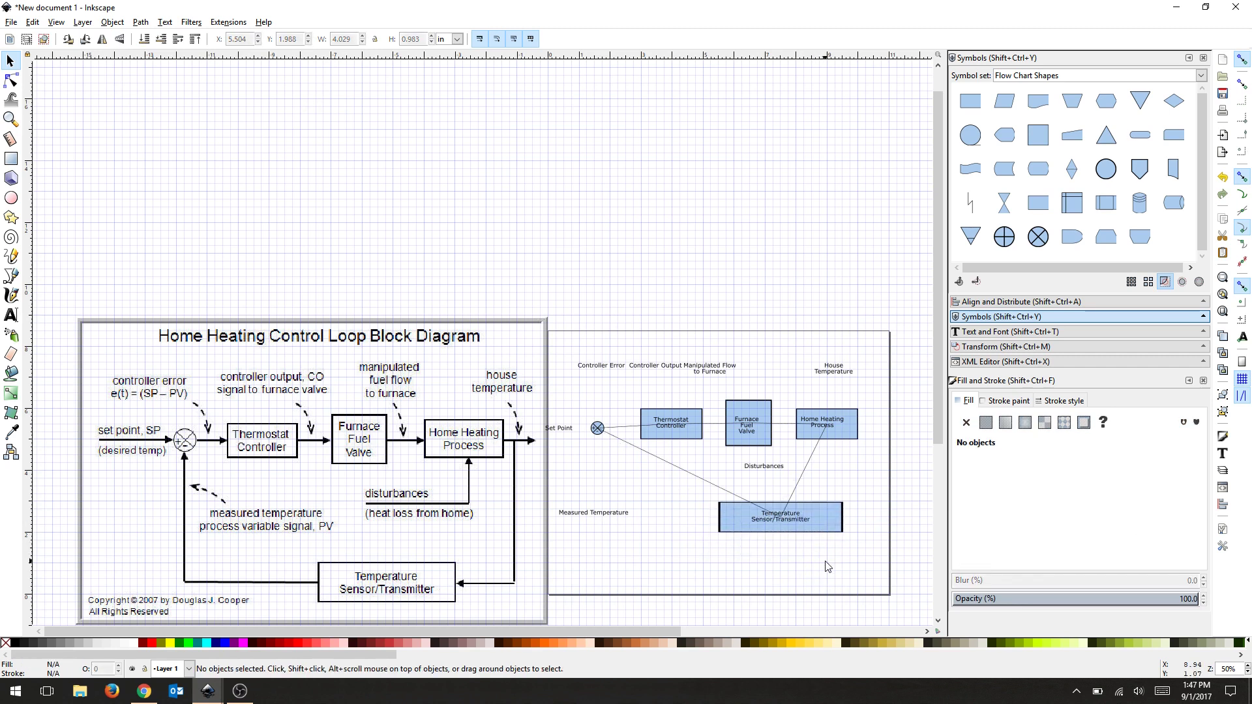
- Centre and group the Thermostat Controller box with its label, then place it beside Furnace Fuel Valve
left_click(683, 424)
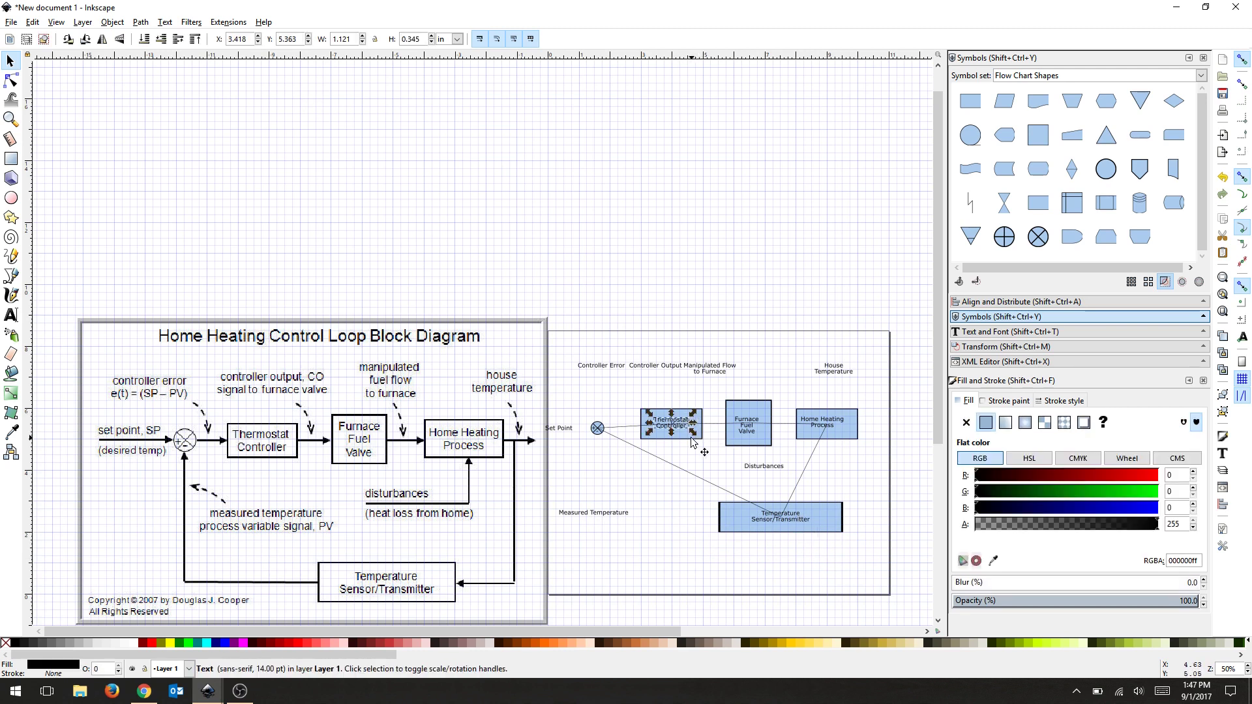
left_click(692, 441, "shift")
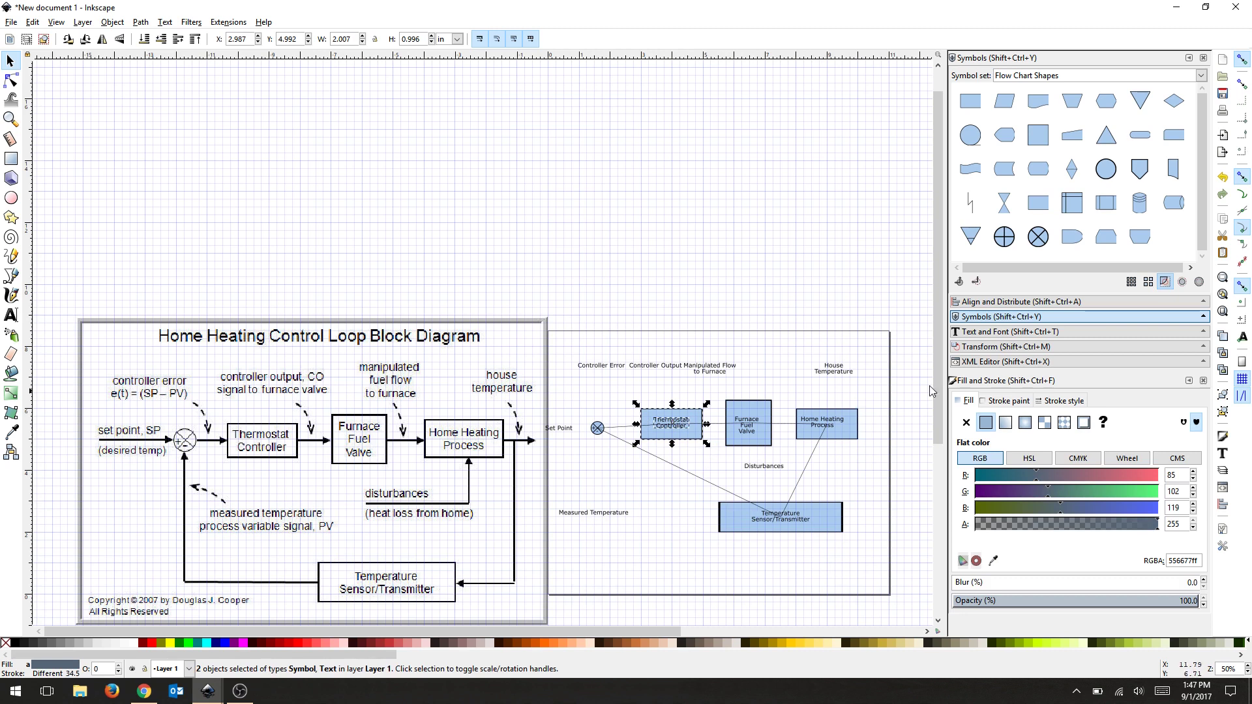
left_click(118, 22)
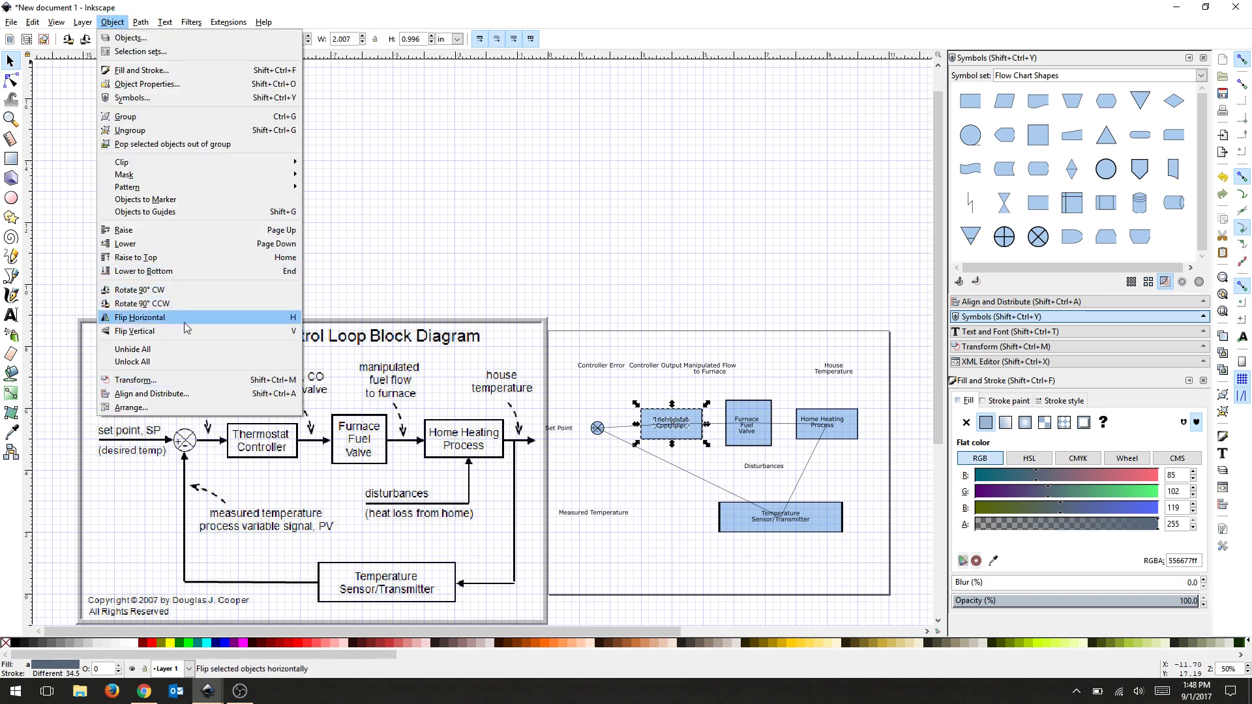
left_click(163, 395)
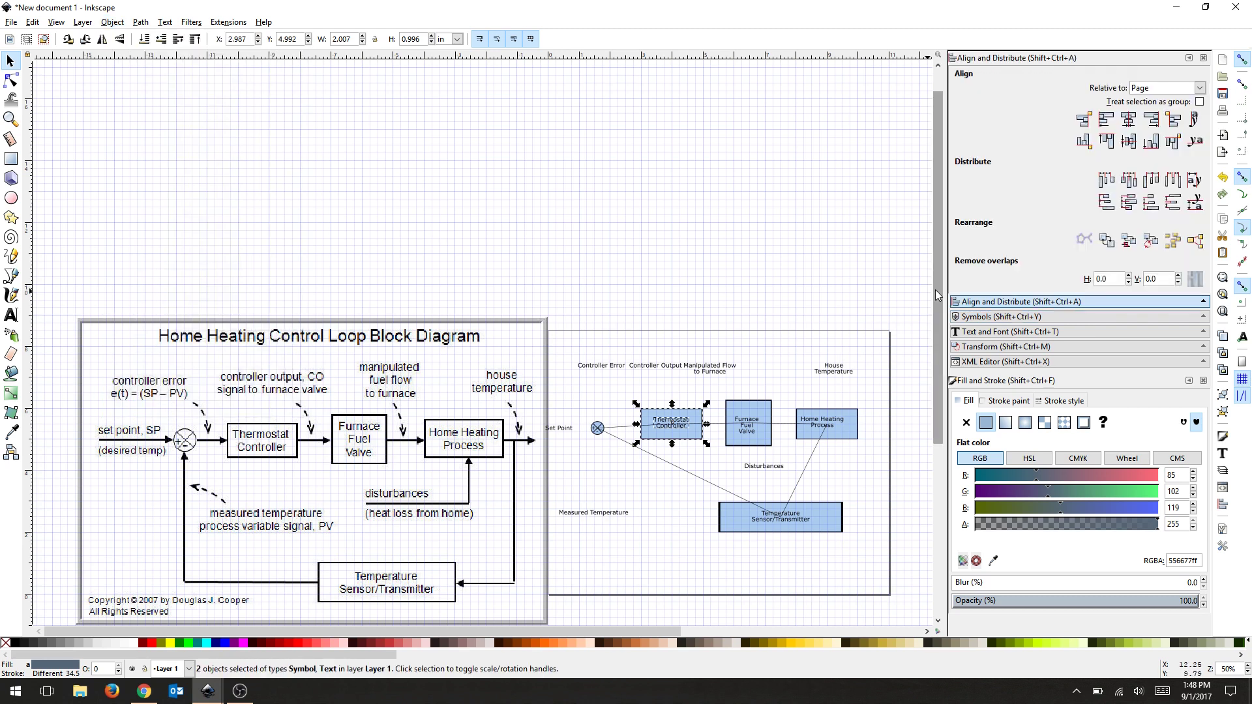
left_click(1132, 147)
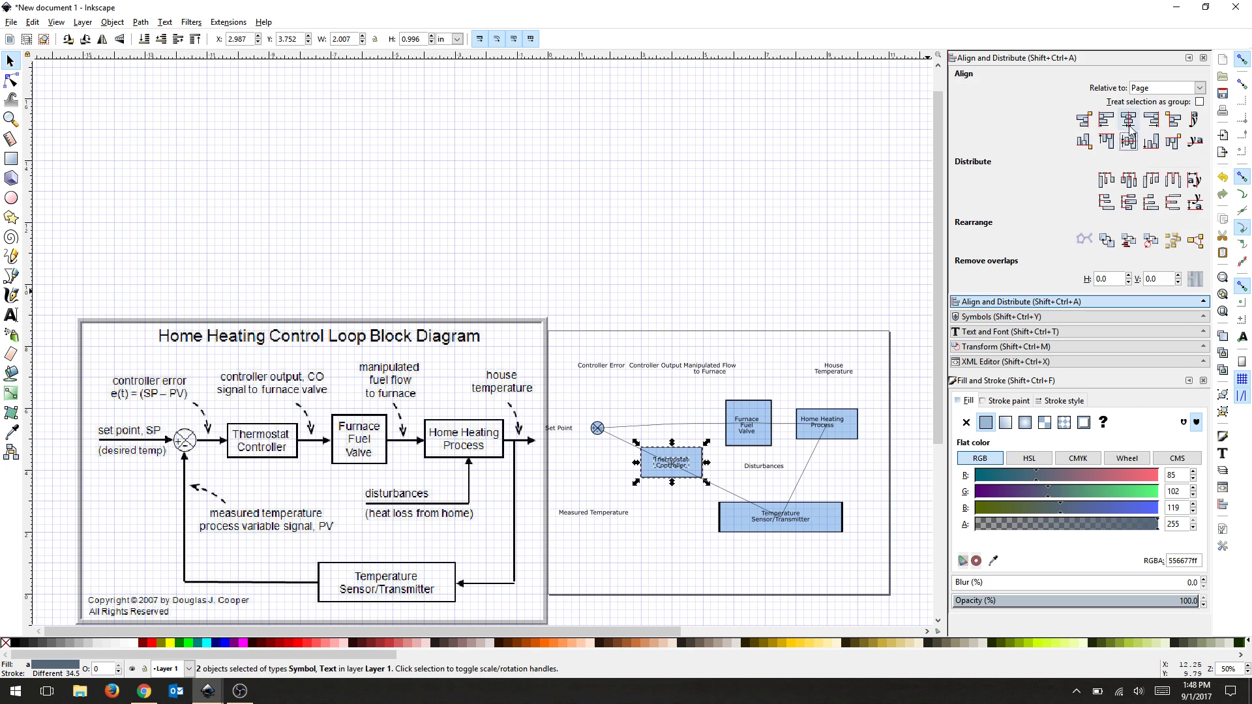
left_click(1130, 120)
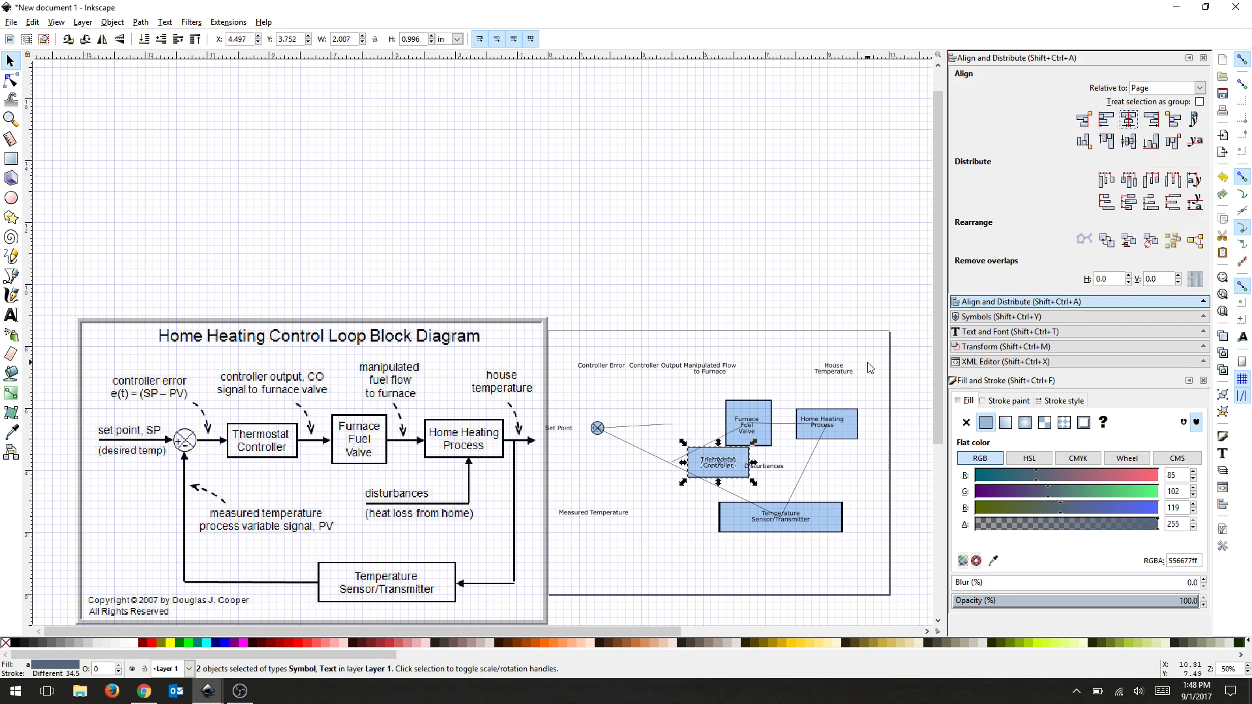
key("ctrl+g")
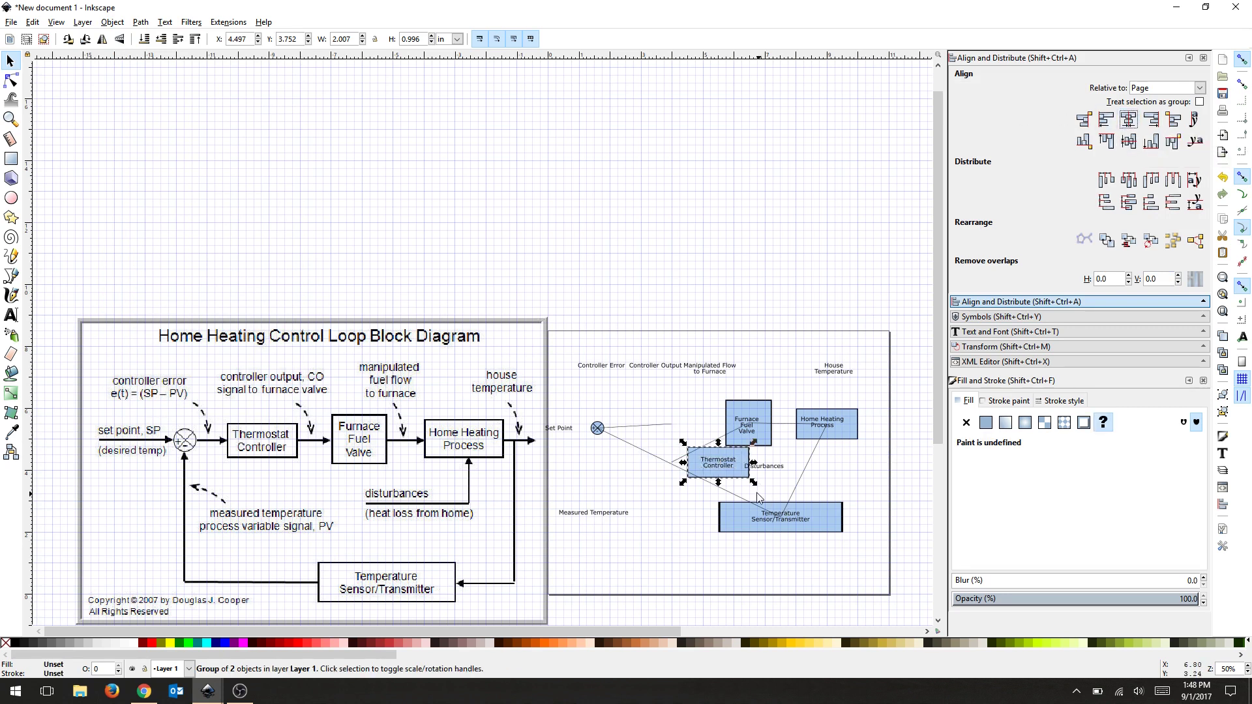
left_click_drag(735, 481, 669, 394)
left_click(772, 291)
left_click(703, 457)
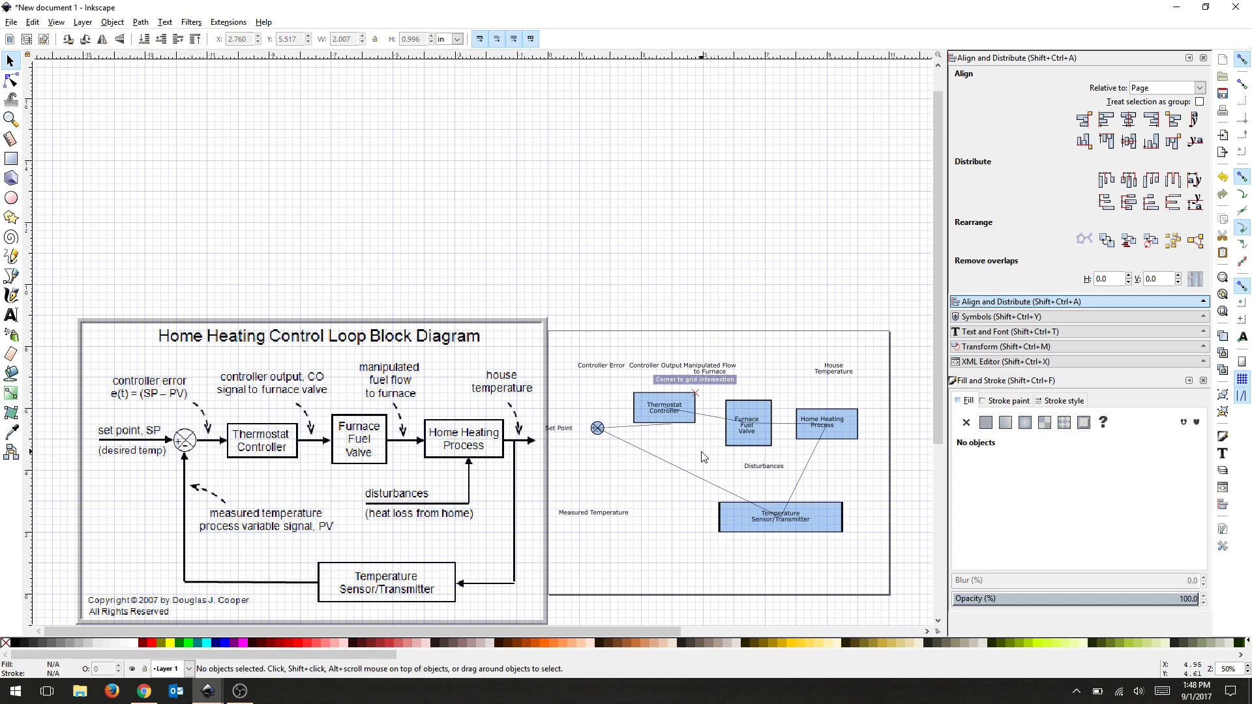
- Delete the old connectors: Thermostat to valve, Home Heating to sensor, and the diagonal junction-to-sensor line
left_click(658, 426)
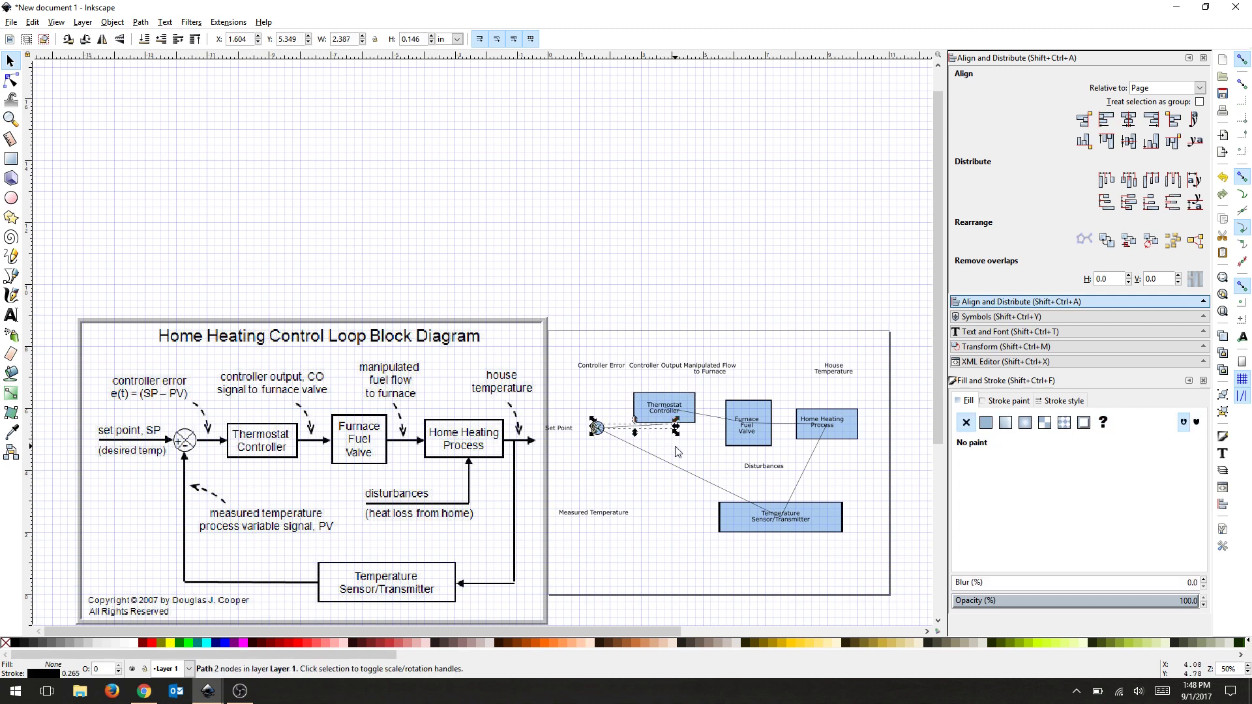
left_click(717, 418)
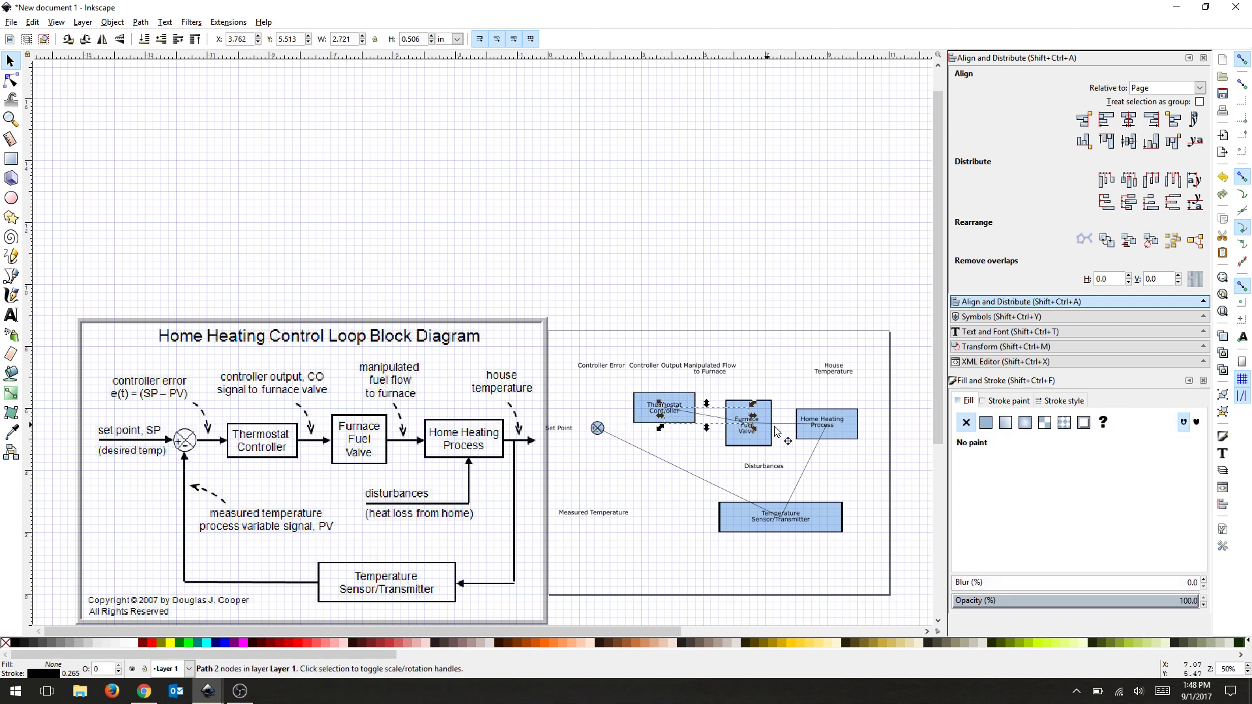
key("Delete")
left_click(808, 471)
key("Delete")
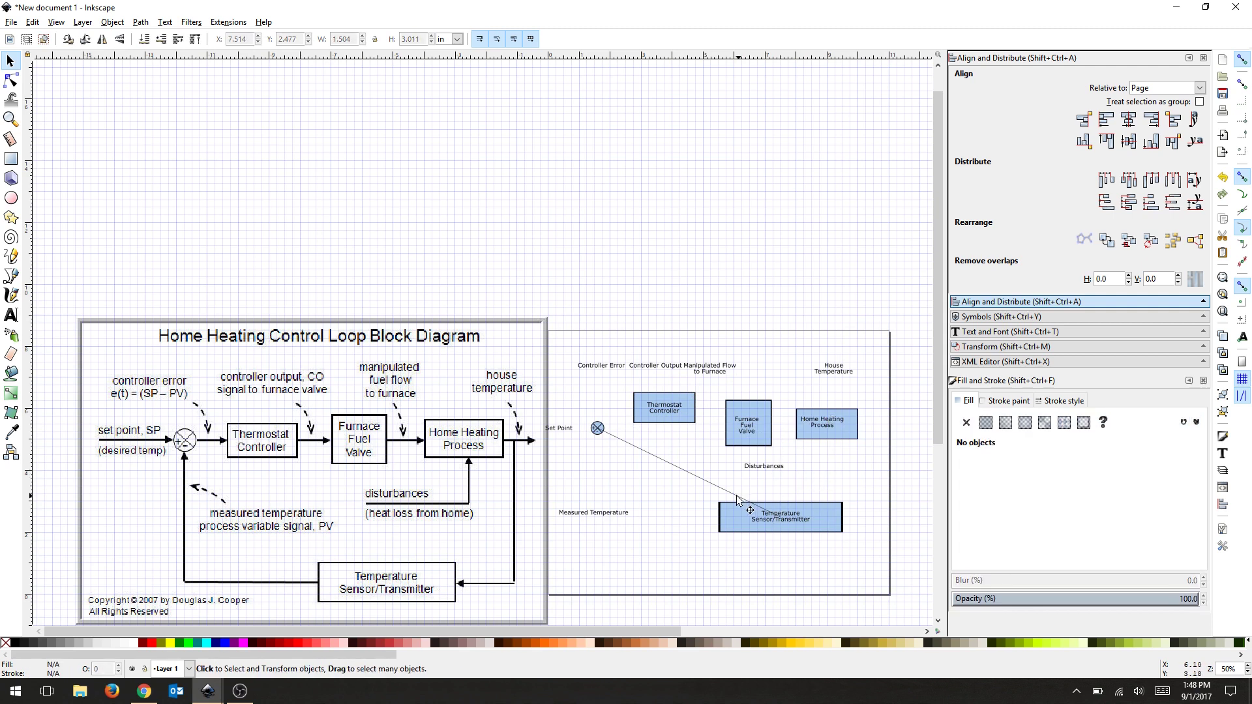
left_click(738, 501)
key("Delete")
- Centre and group the Furnace Fuel Valve box with its label, moving it up and right
left_click(751, 431)
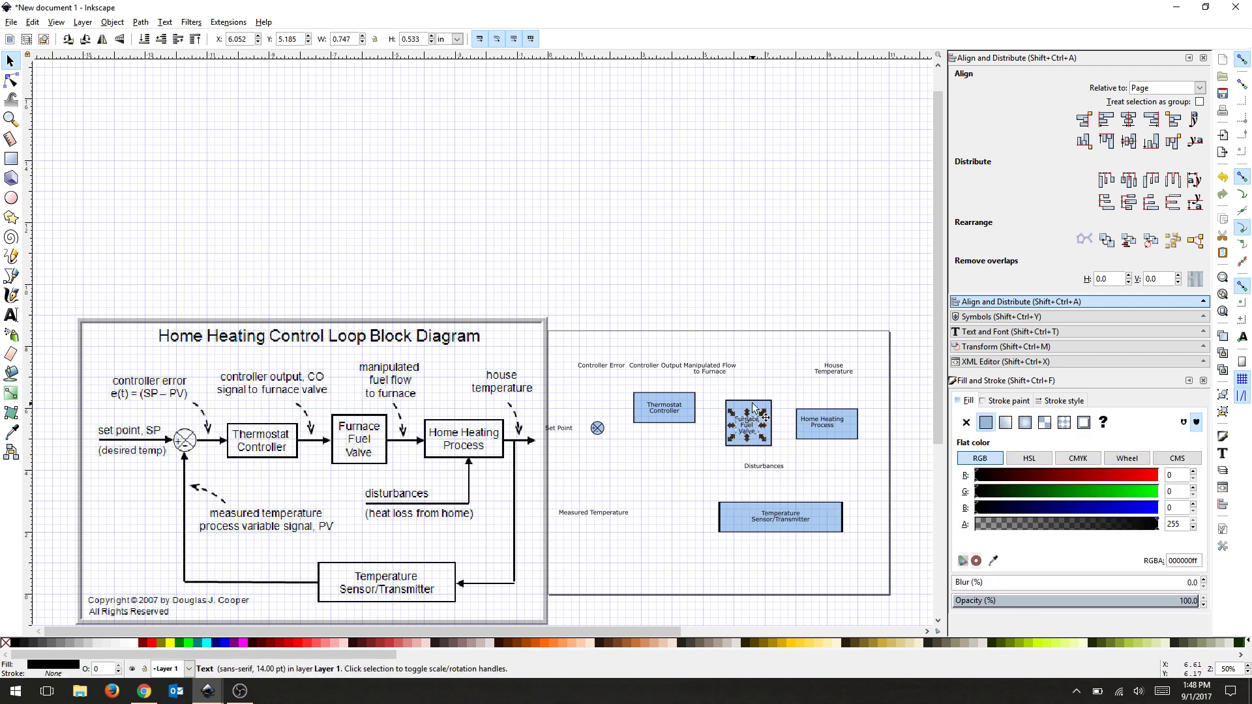
left_click(1129, 120)
left_click(1129, 141)
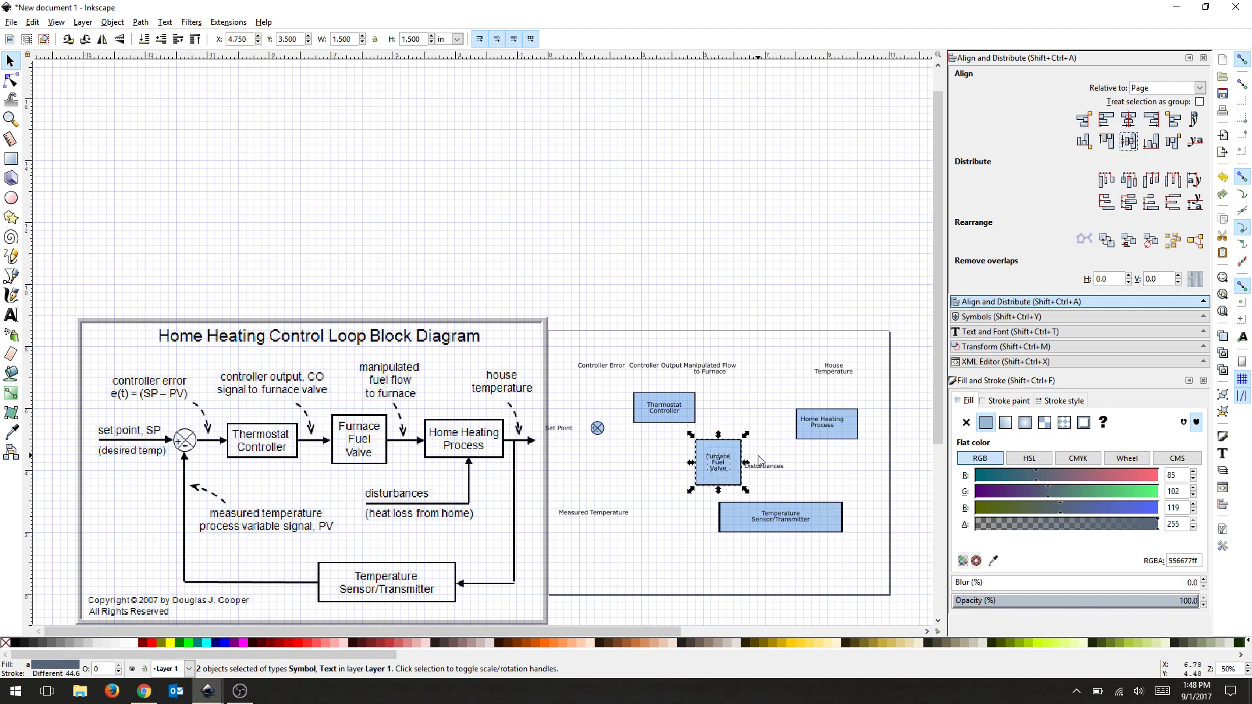
key("ctrl+g")
mouse_move(734, 450)
left_mouse_down()
mouse_move(751, 398)
mouse_move(779, 386)
left_mouse_up()
- Centre and group Home Heating Process with its label and place it at the row's right end
left_click(823, 429)
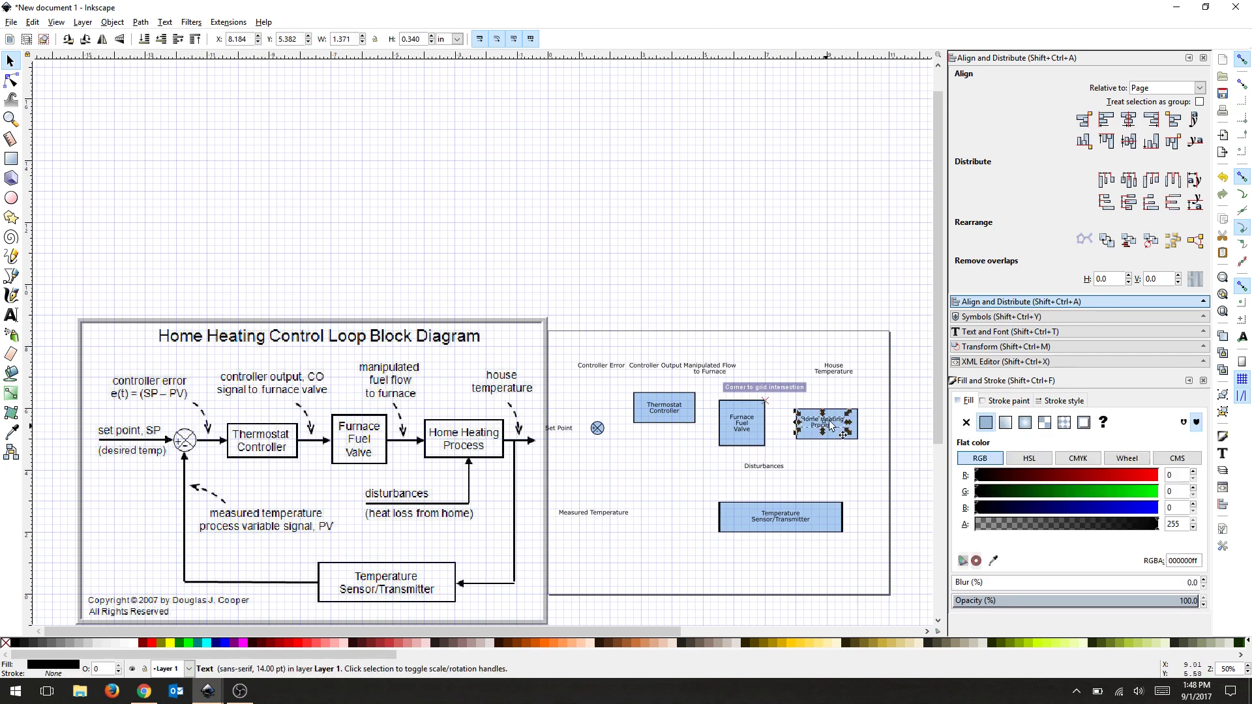
left_click(838, 415, "shift")
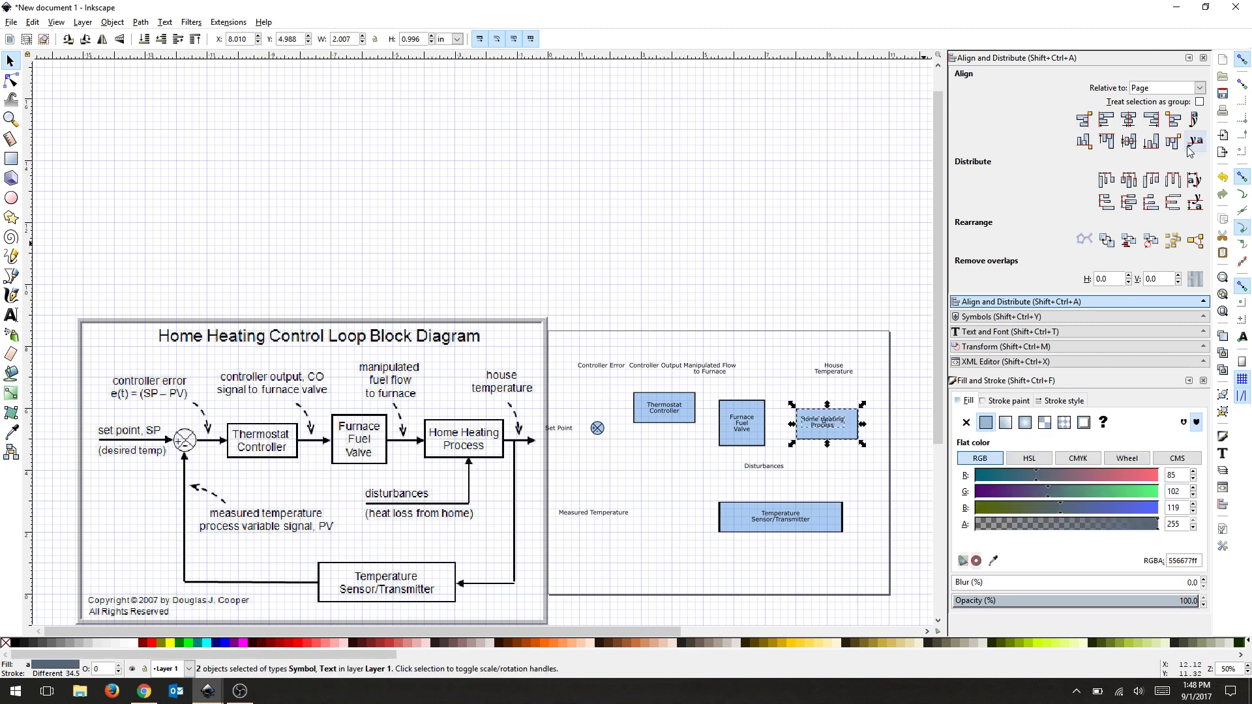
left_click(1129, 120)
left_click(1129, 141)
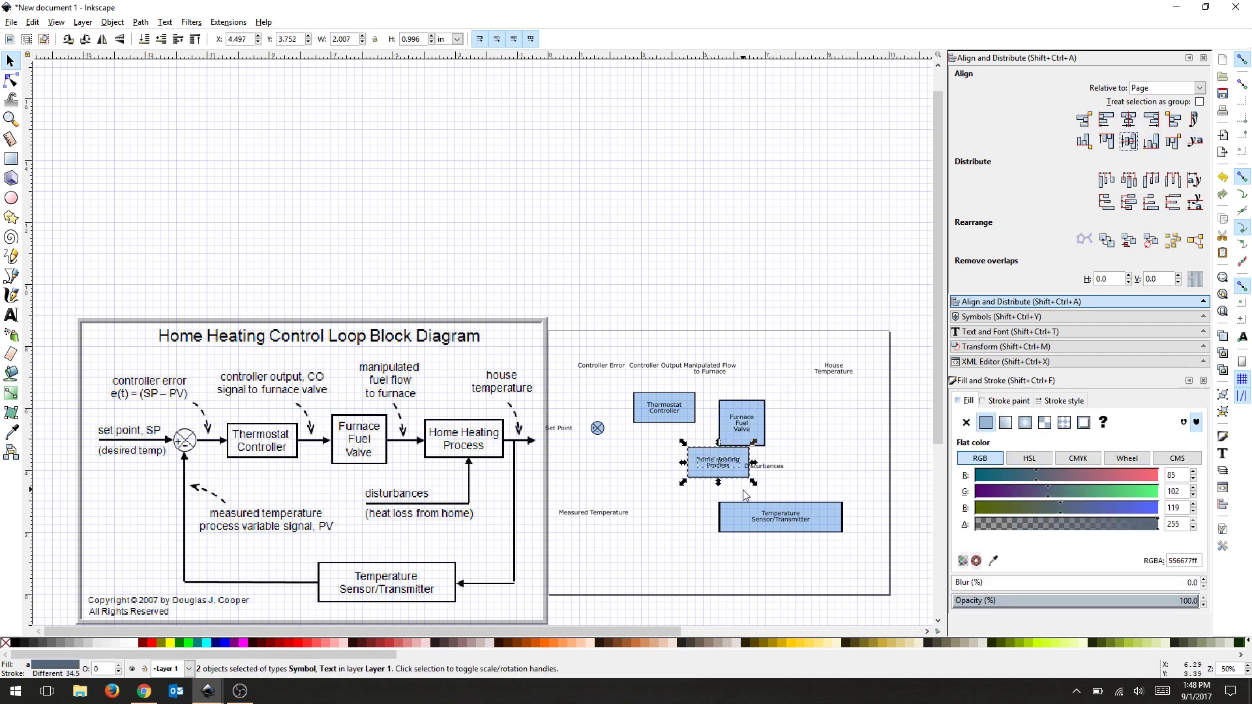
key("ctrl+g")
mouse_move(748, 477)
left_mouse_down()
mouse_move(865, 447)
mouse_move(863, 432)
left_mouse_up()
left_click(867, 491)
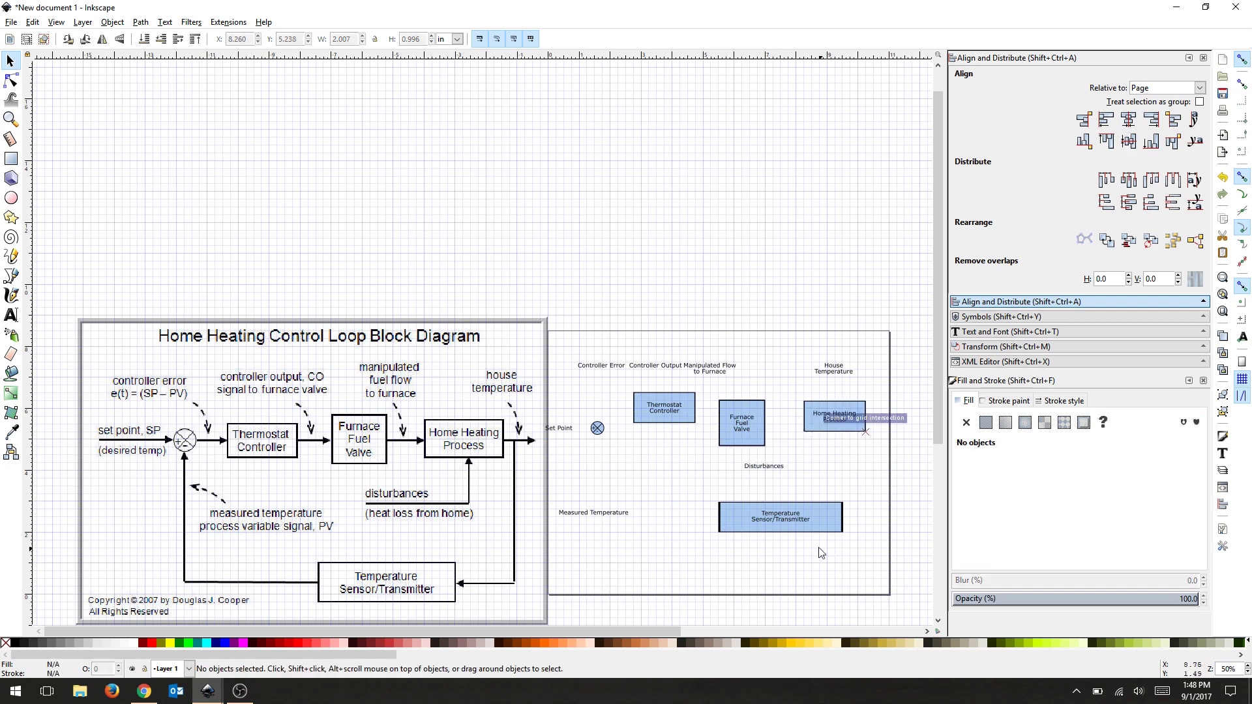
- Centre and group the Temperature Sensor/Transmitter box with its label, moving it down and right
left_click(792, 527)
left_click(781, 517, "shift")
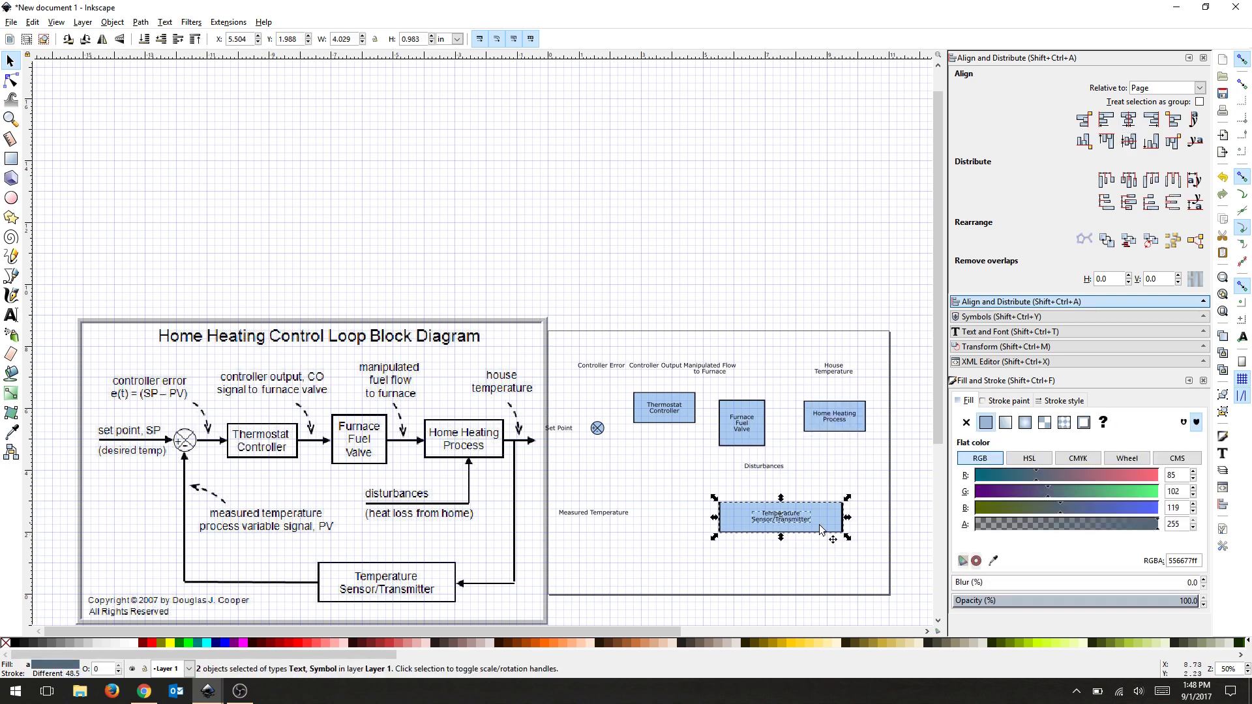
left_click(1129, 120)
left_click(1129, 141)
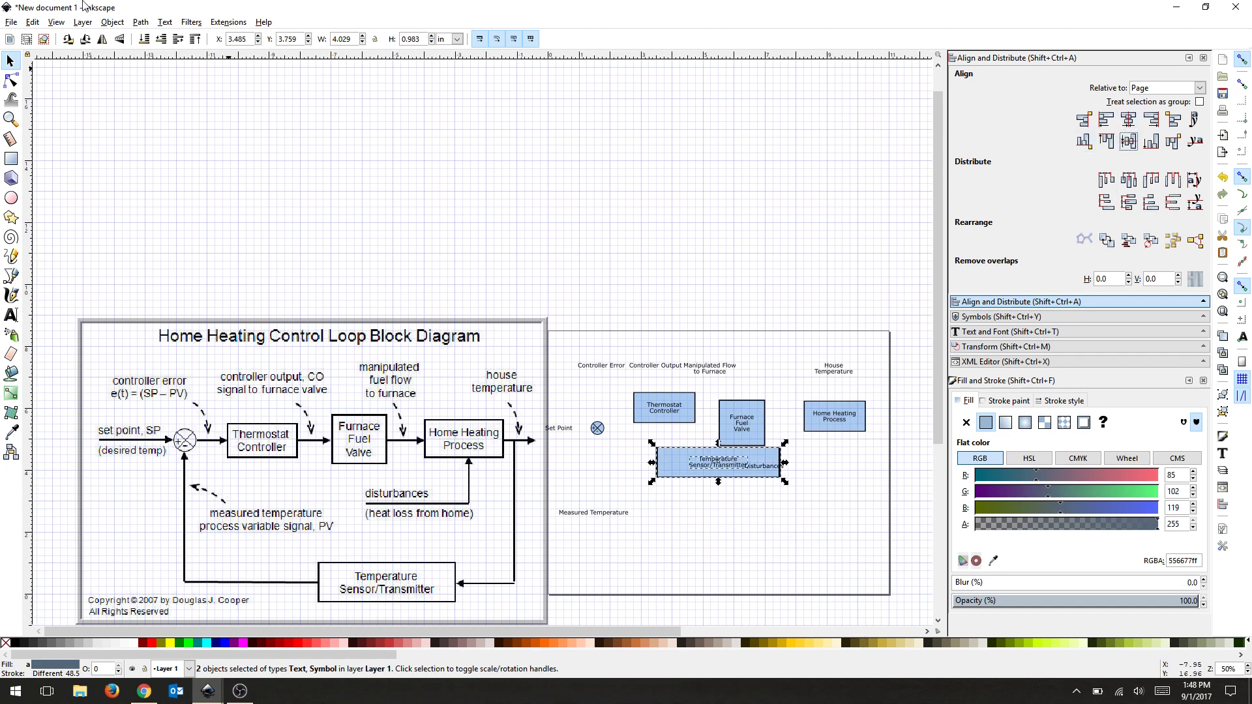
left_click(112, 22)
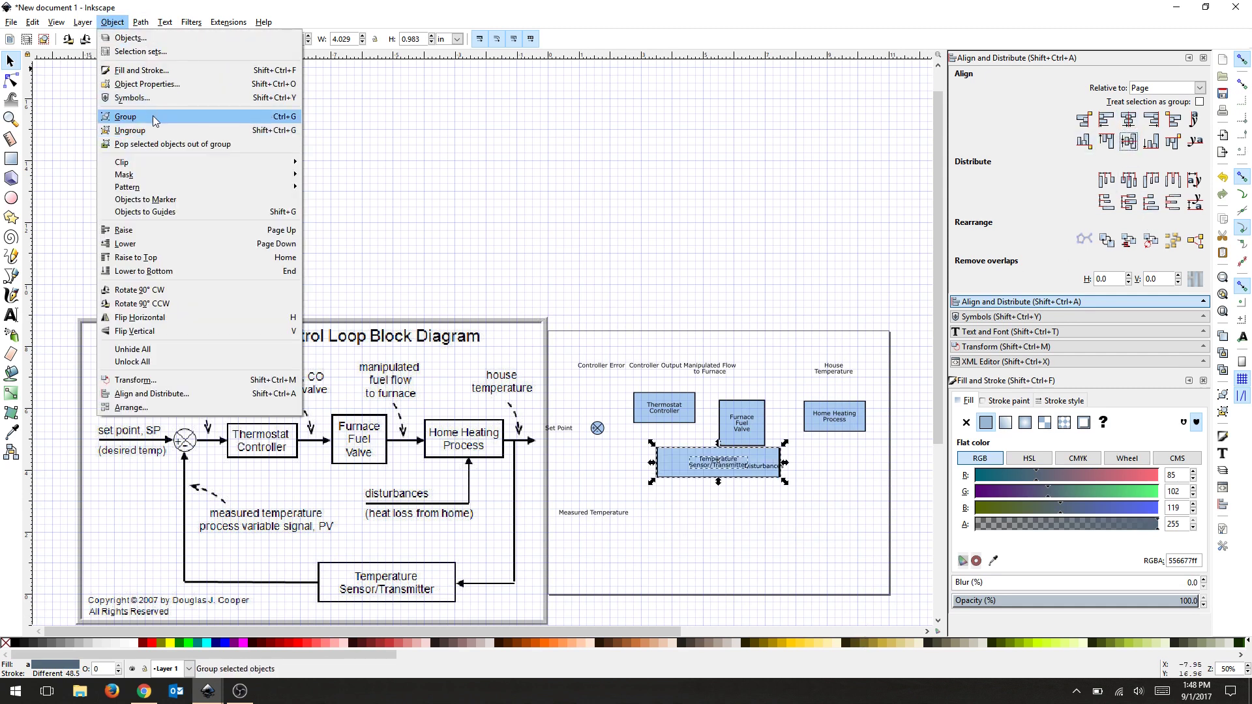
left_click(286, 117)
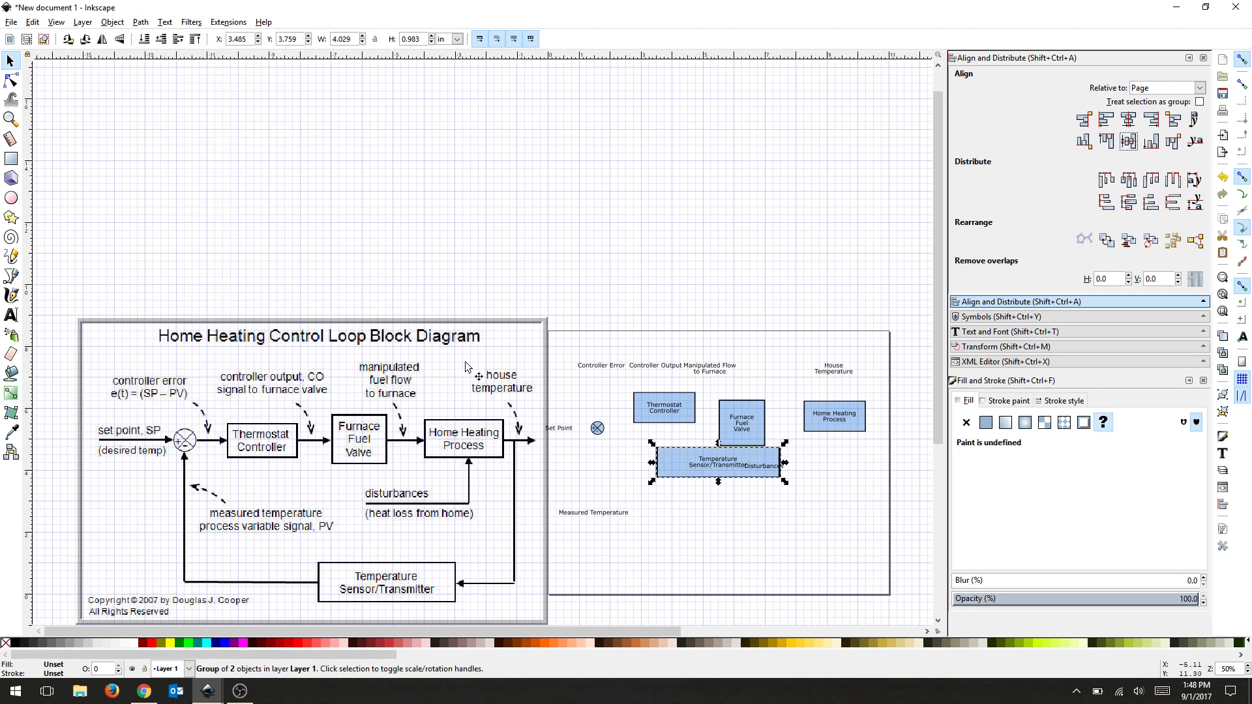
left_click(752, 524)
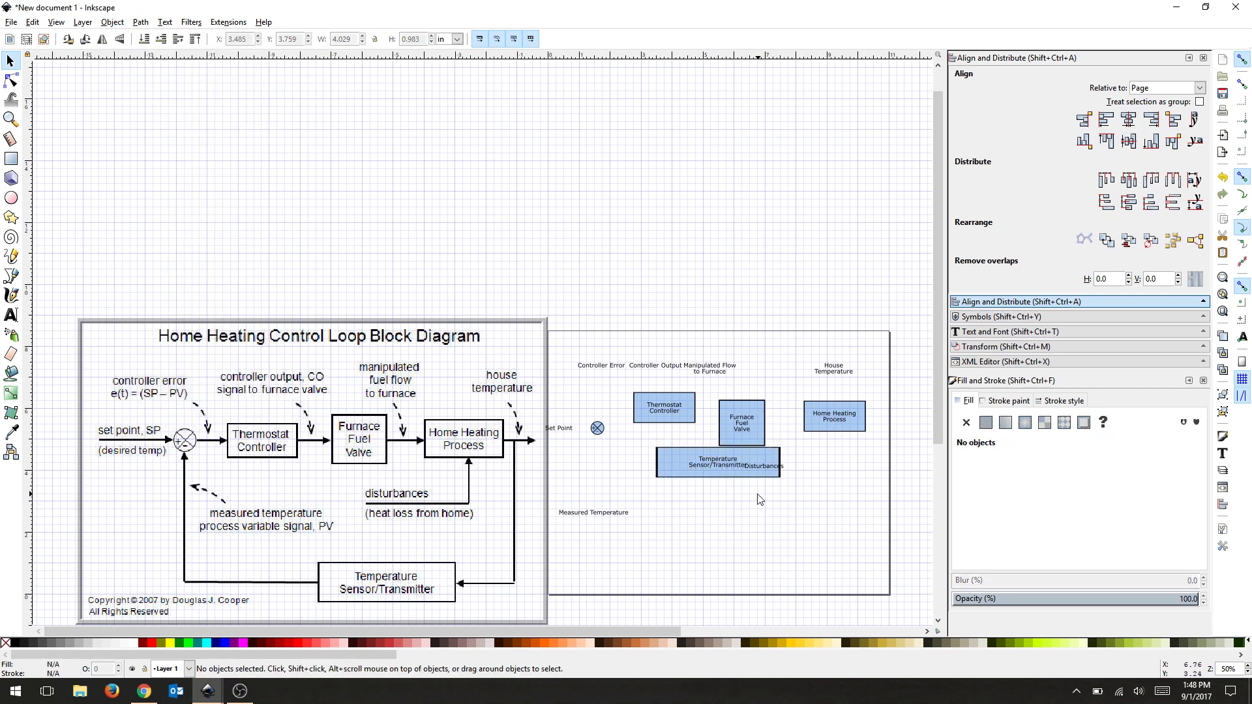
left_click_drag(723, 473, 781, 530)
left_click(794, 564)
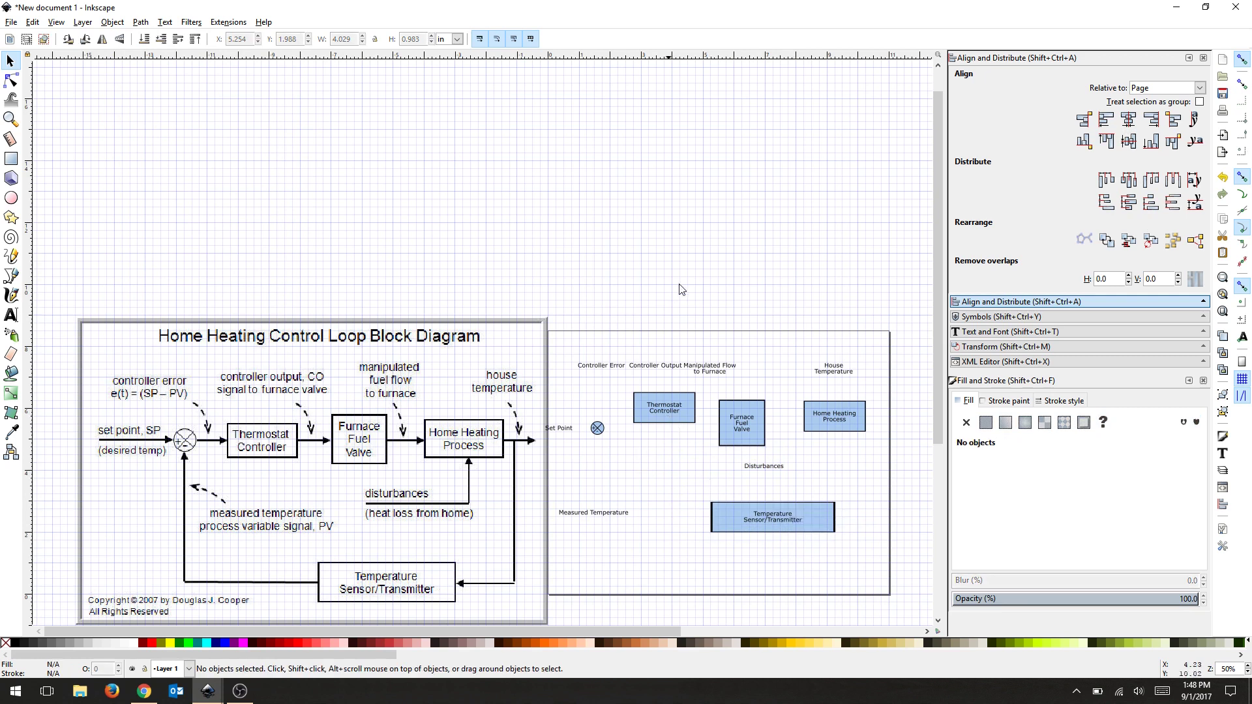
- Draw a right-angle connector from the Set Point junction to Thermostat Controller
key("o")
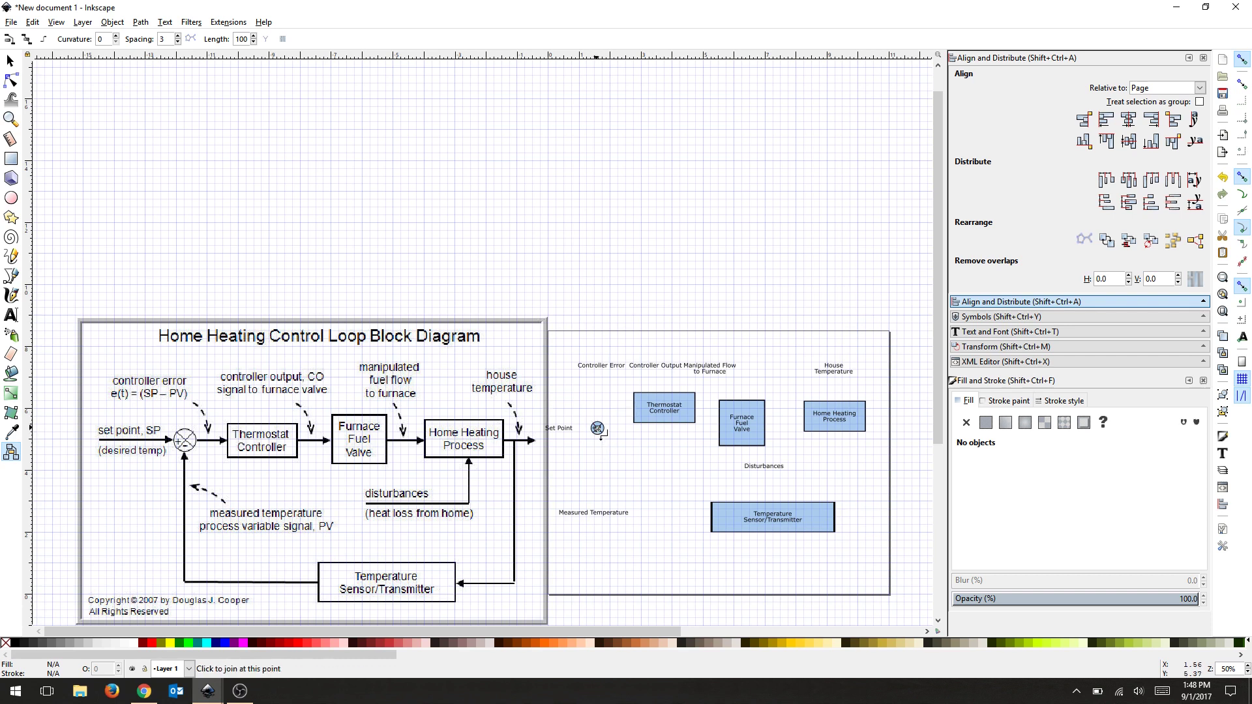
scroll(598, 429, "up", 2)
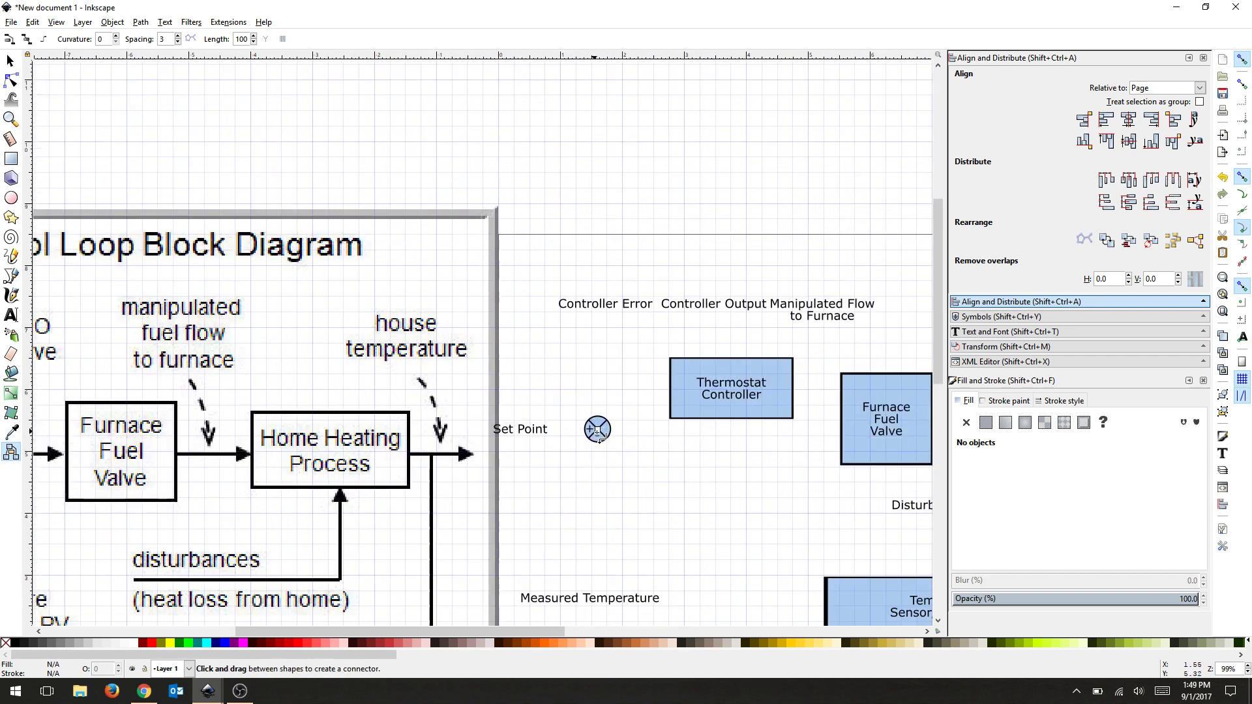
left_click_drag(597, 429, 731, 389)
left_click_drag(482, 199, 96, 64)
left_click(43, 38)
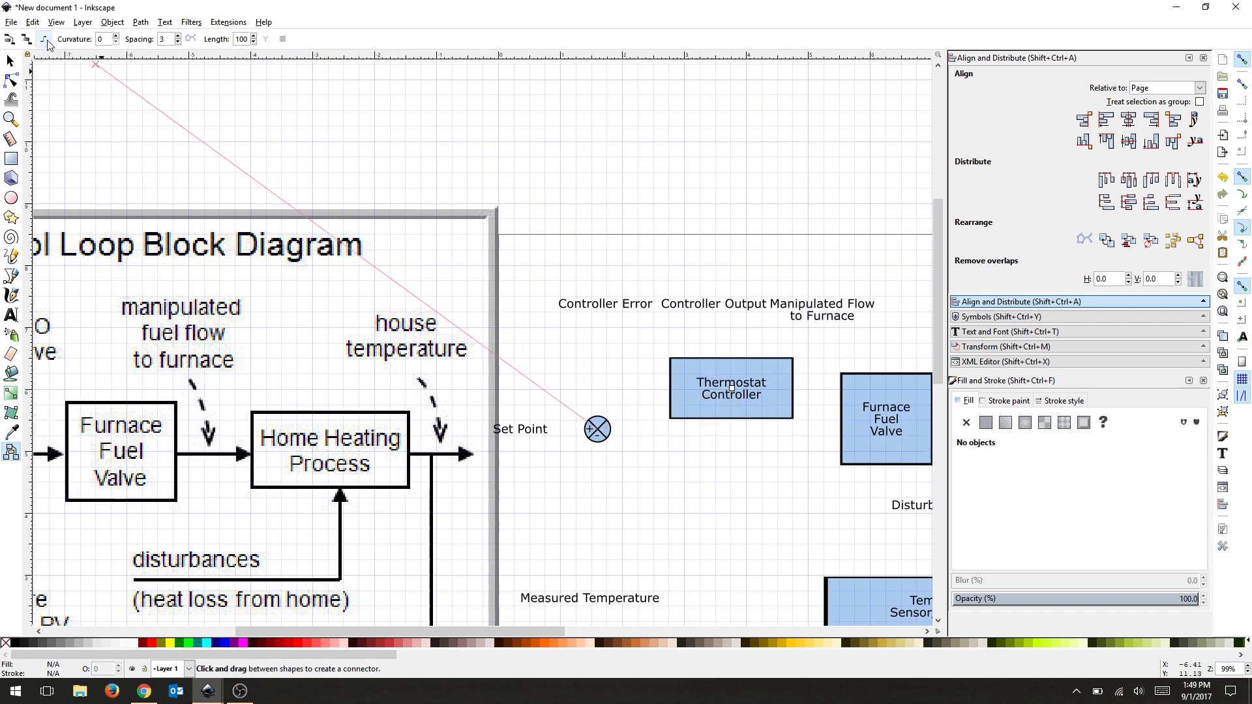
left_click(733, 392)
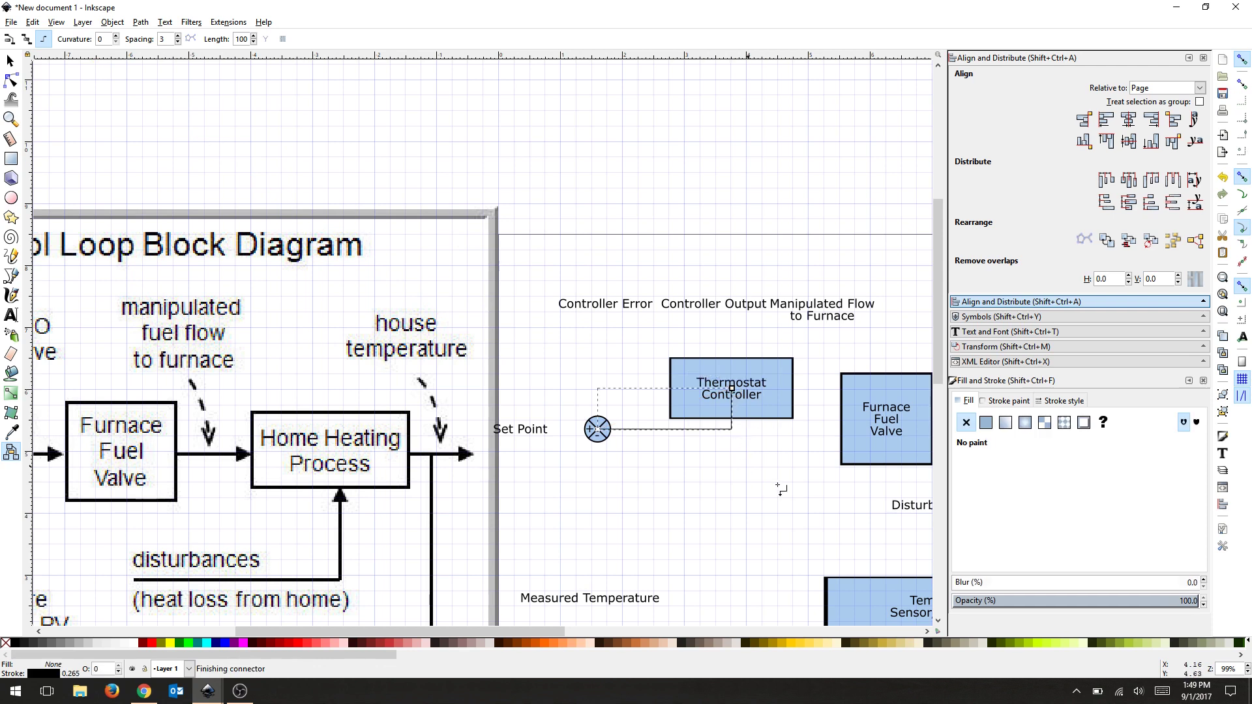
scroll(795, 490, "down", 1)
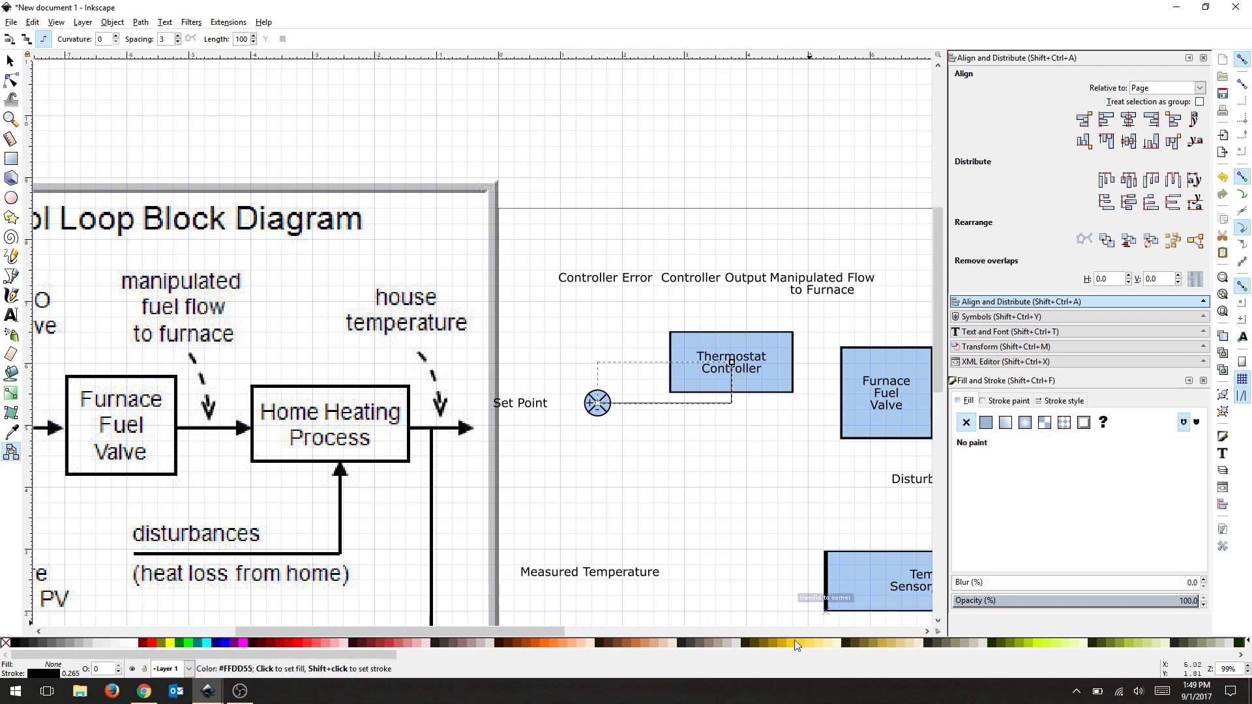
left_click_drag(565, 631, 692, 636)
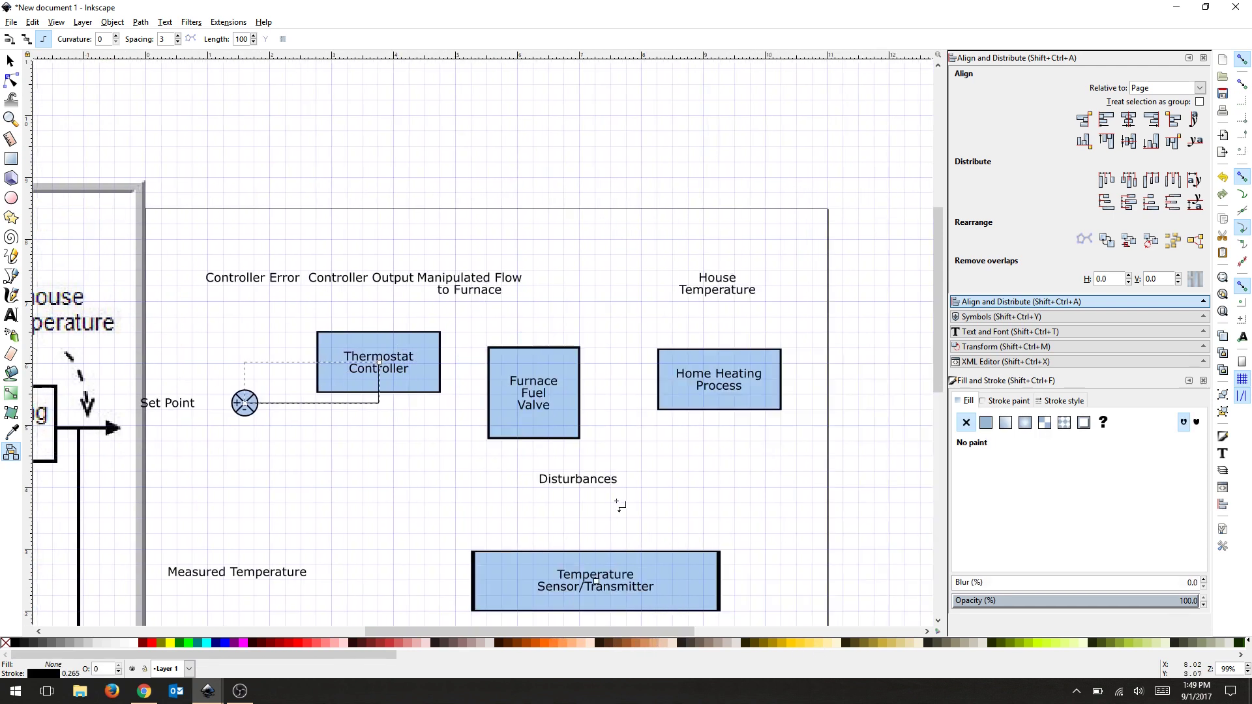
- Connect Thermostat Controller to Furnace Fuel Valve, and the valve to Home Heating Process
left_click(381, 364)
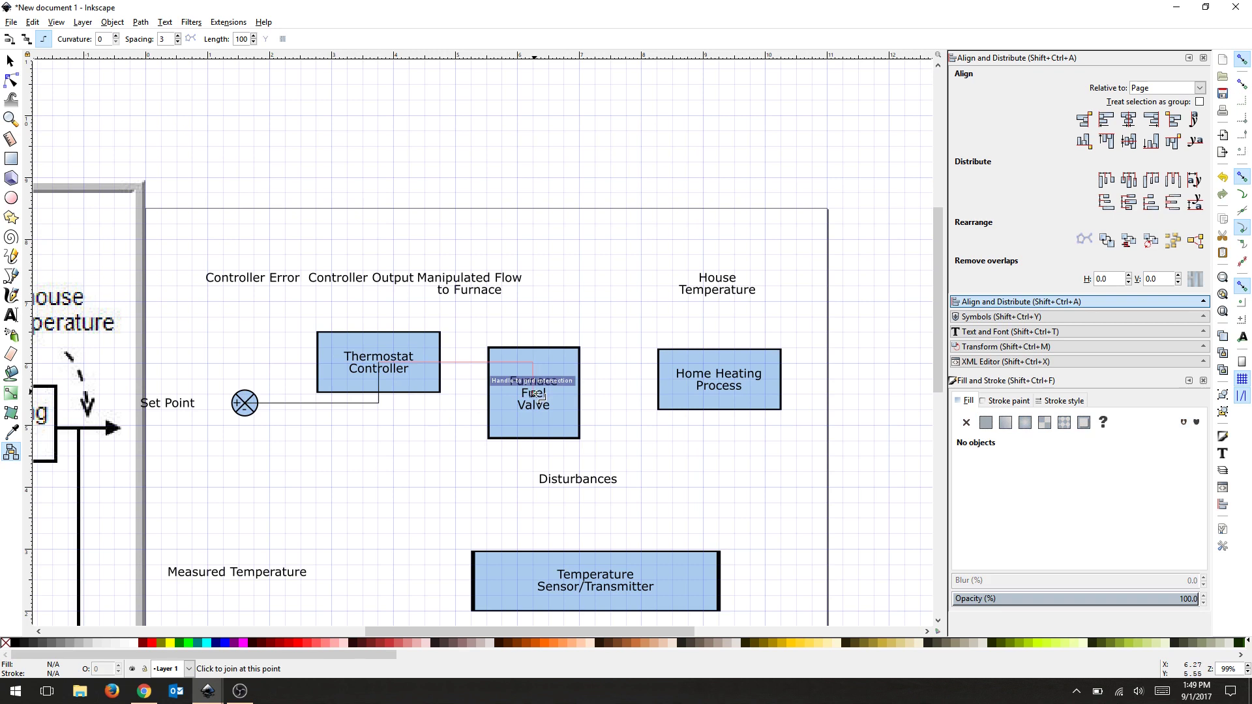
left_click(535, 394)
left_click(544, 396)
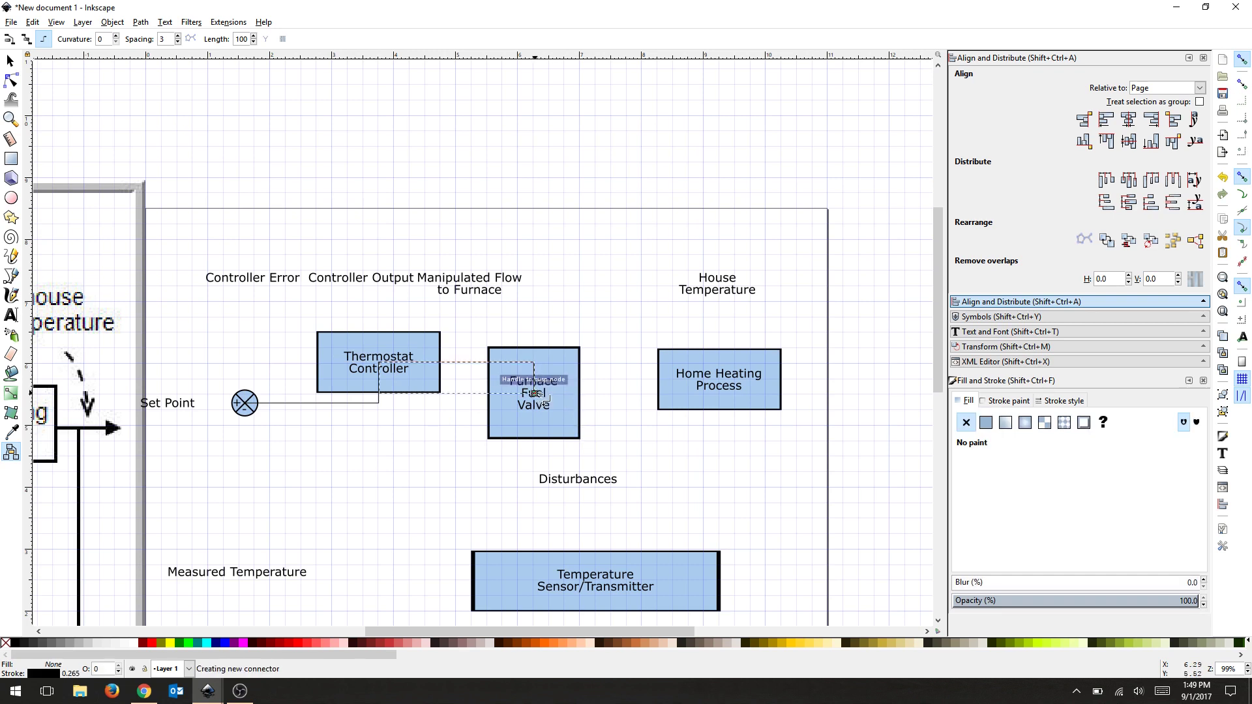
left_click(720, 384)
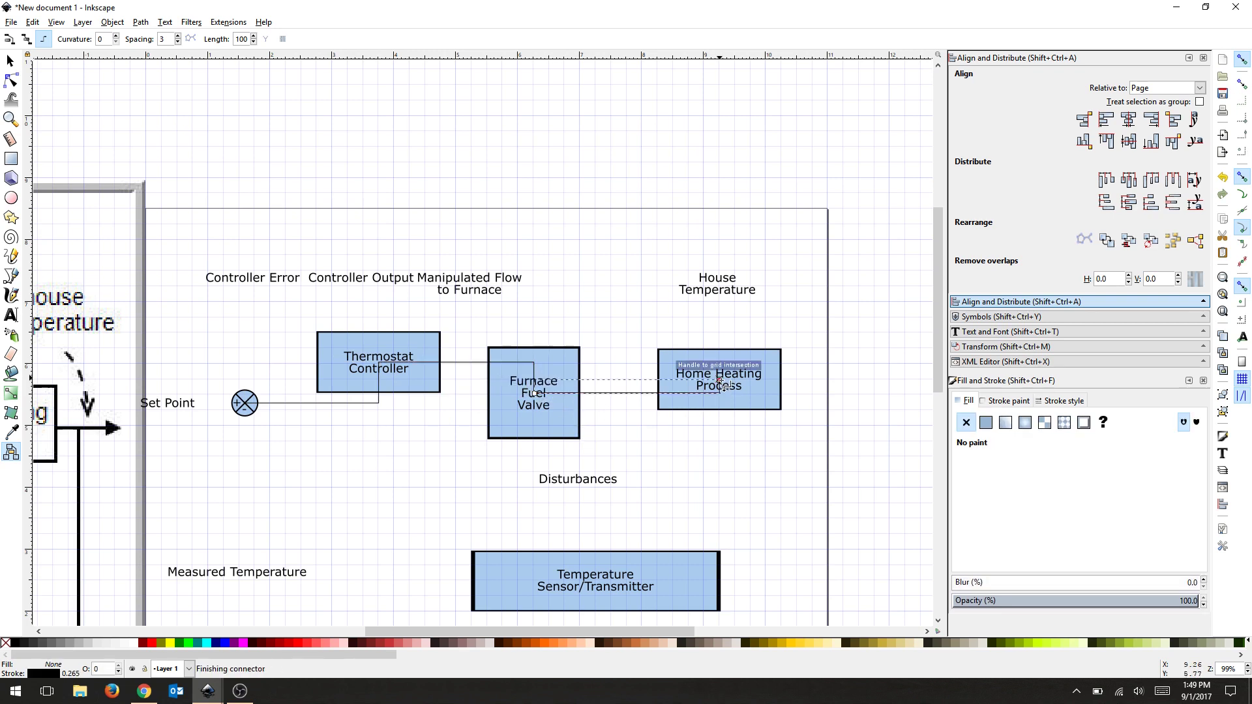
- Connect the Temperature Sensor/Transmitter to Home Heating Process and back to the summing junction
left_click(599, 583)
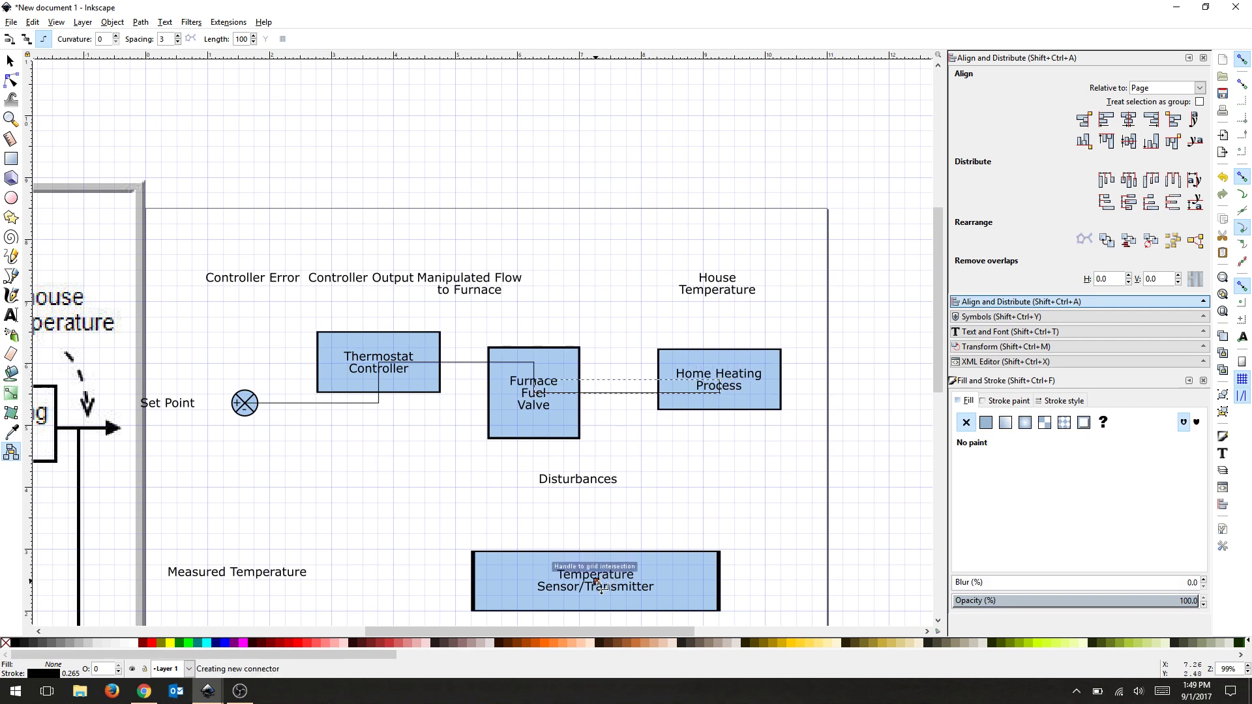
left_click(720, 381)
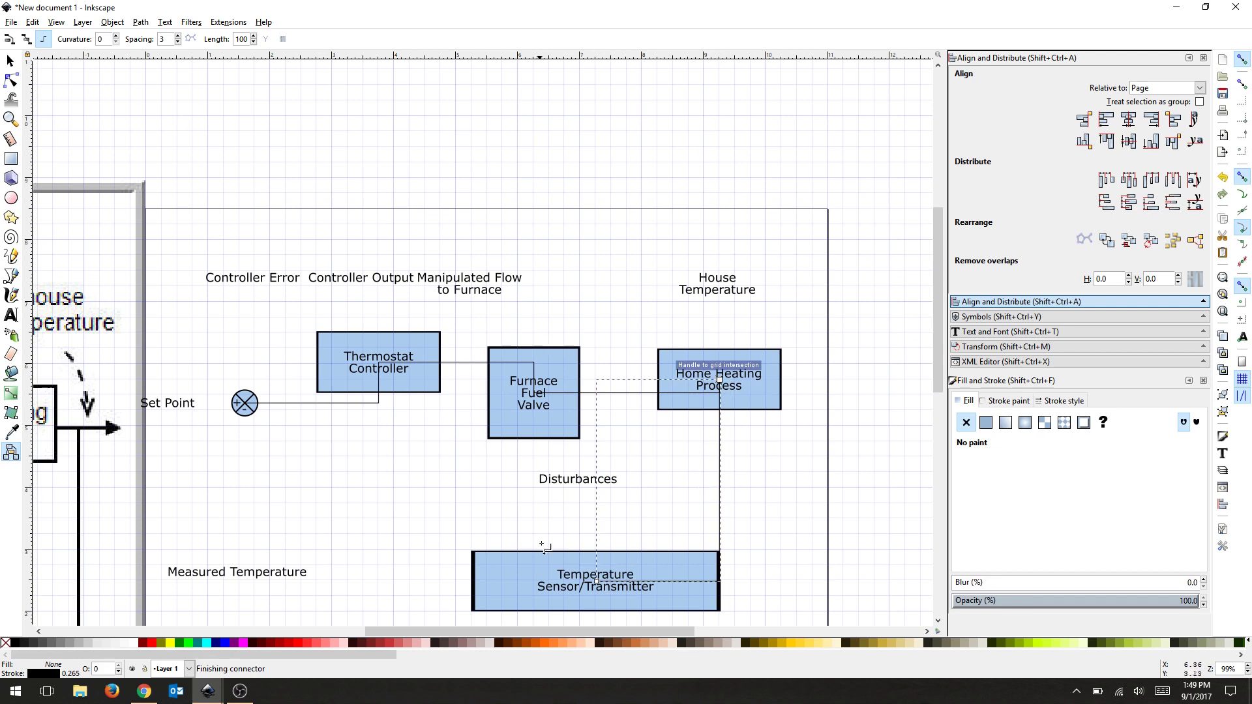
left_click(599, 583)
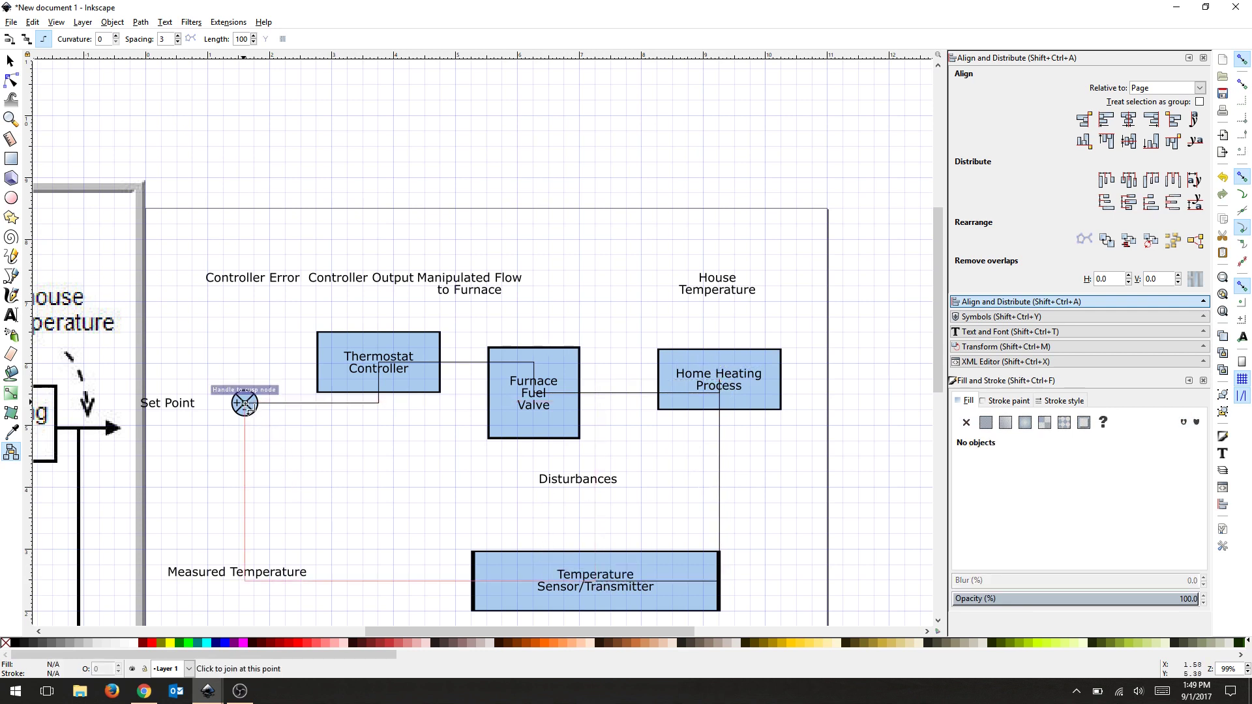
left_click(246, 406)
left_click(9, 61)
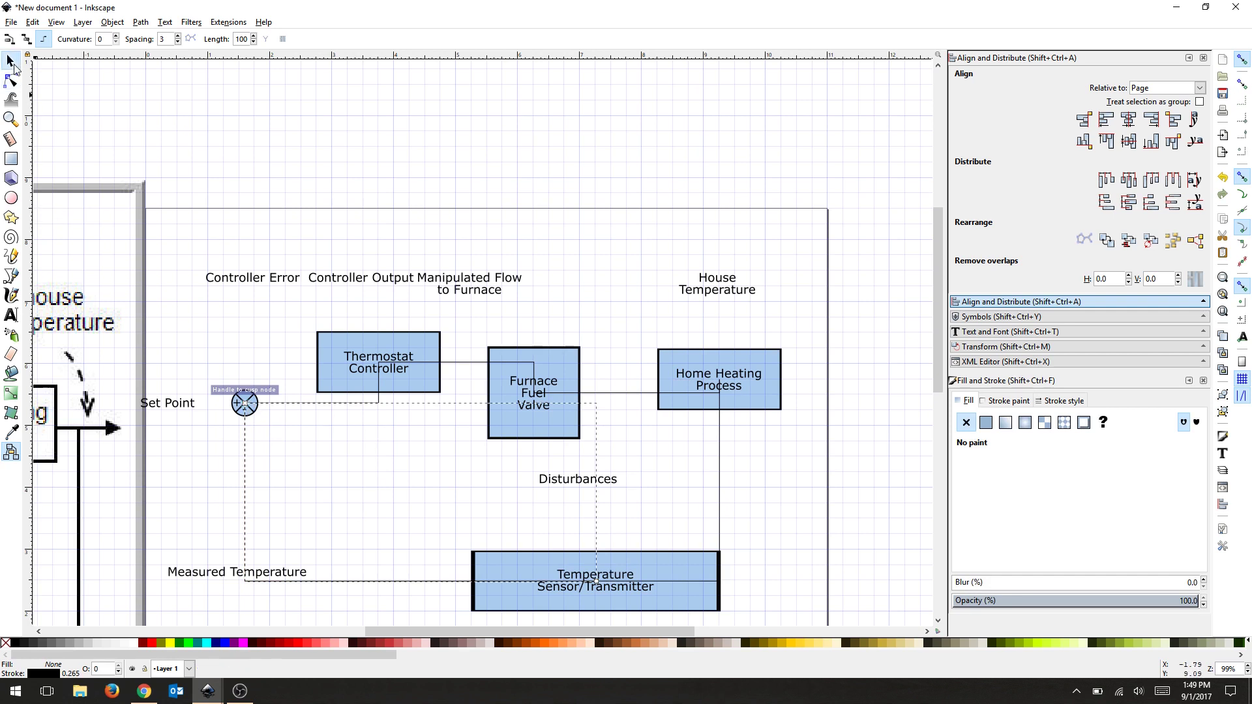
left_click(401, 534)
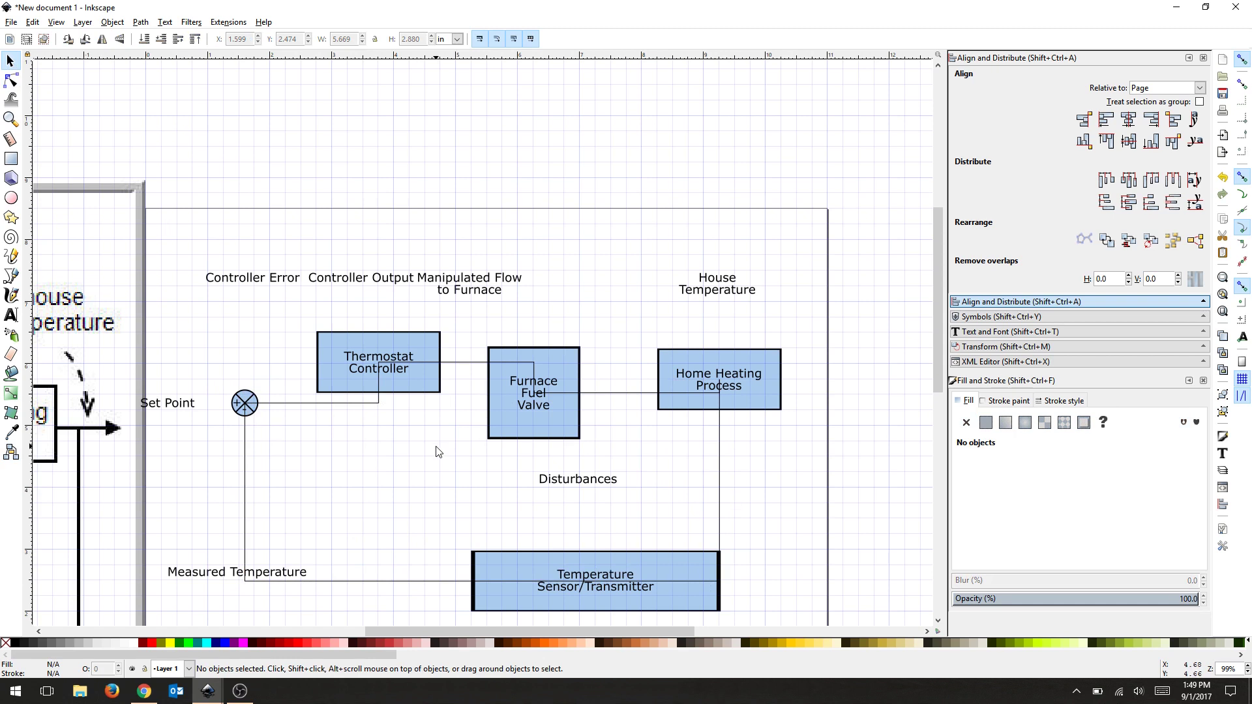
- Move Thermostat Controller down onto the grid and line the summing circle up with it
scroll(438, 452, "down", 2)
left_click(378, 285)
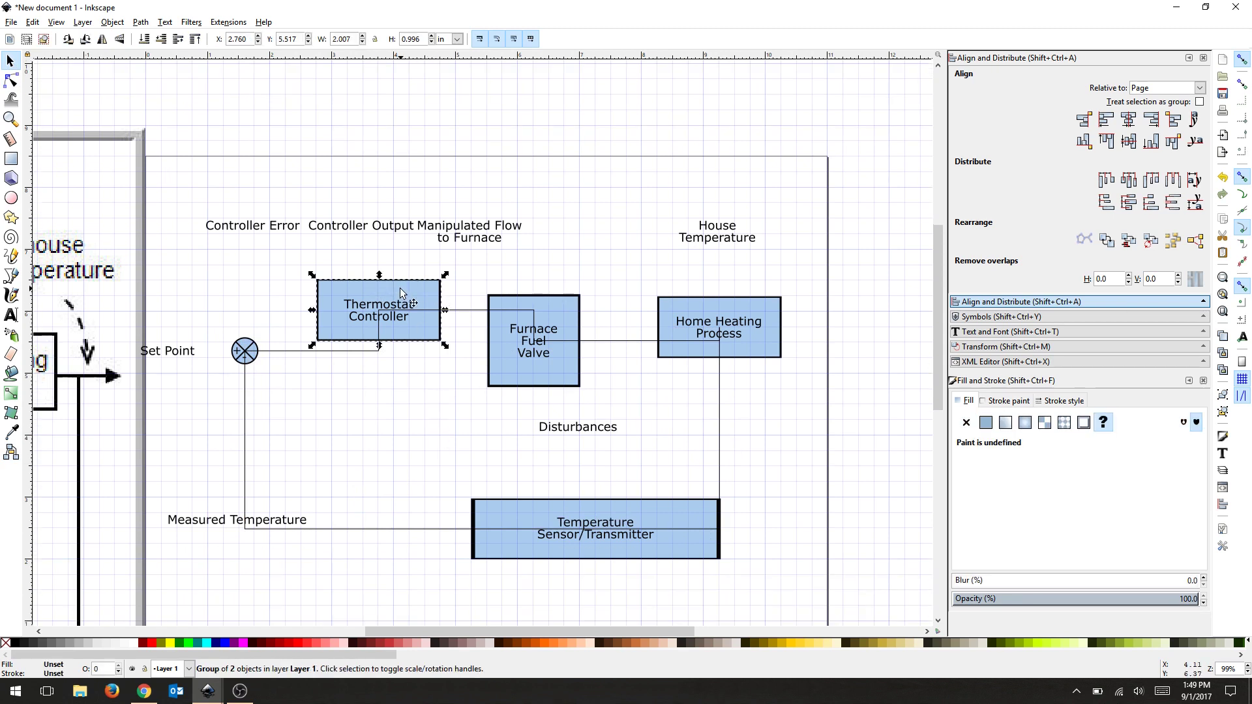
left_click_drag(400, 289, 399, 342)
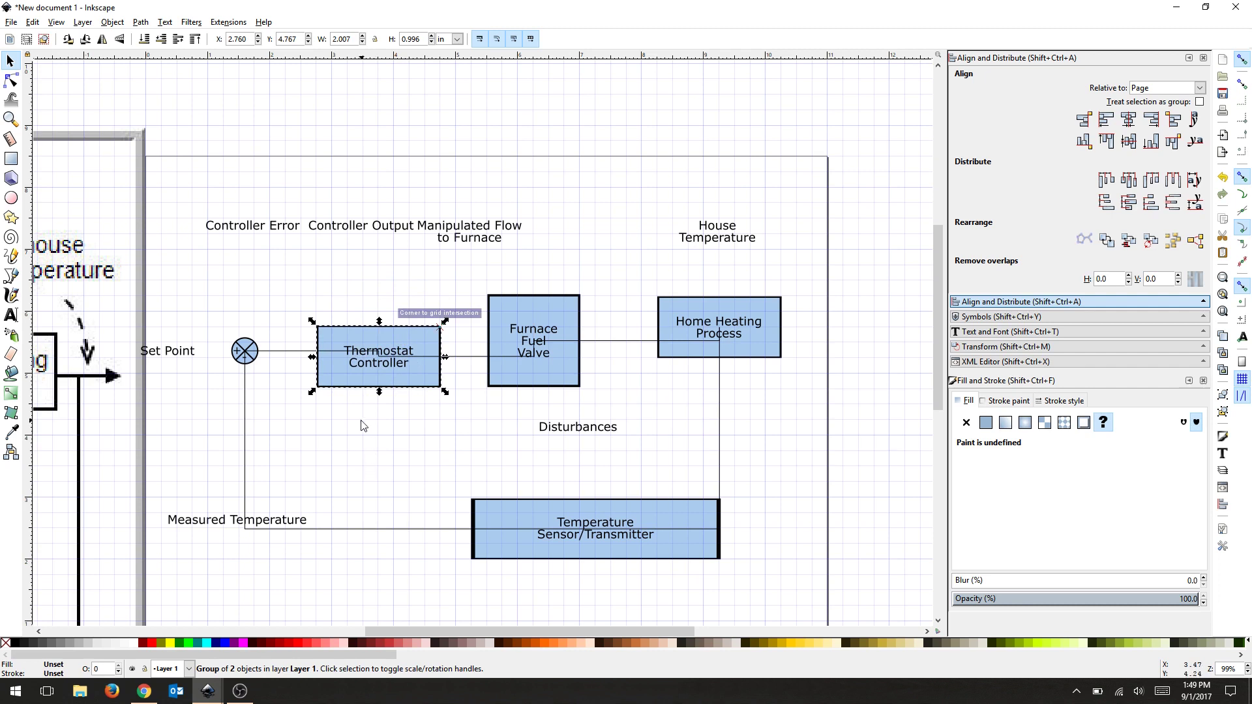
left_click_drag(343, 390, 343, 384)
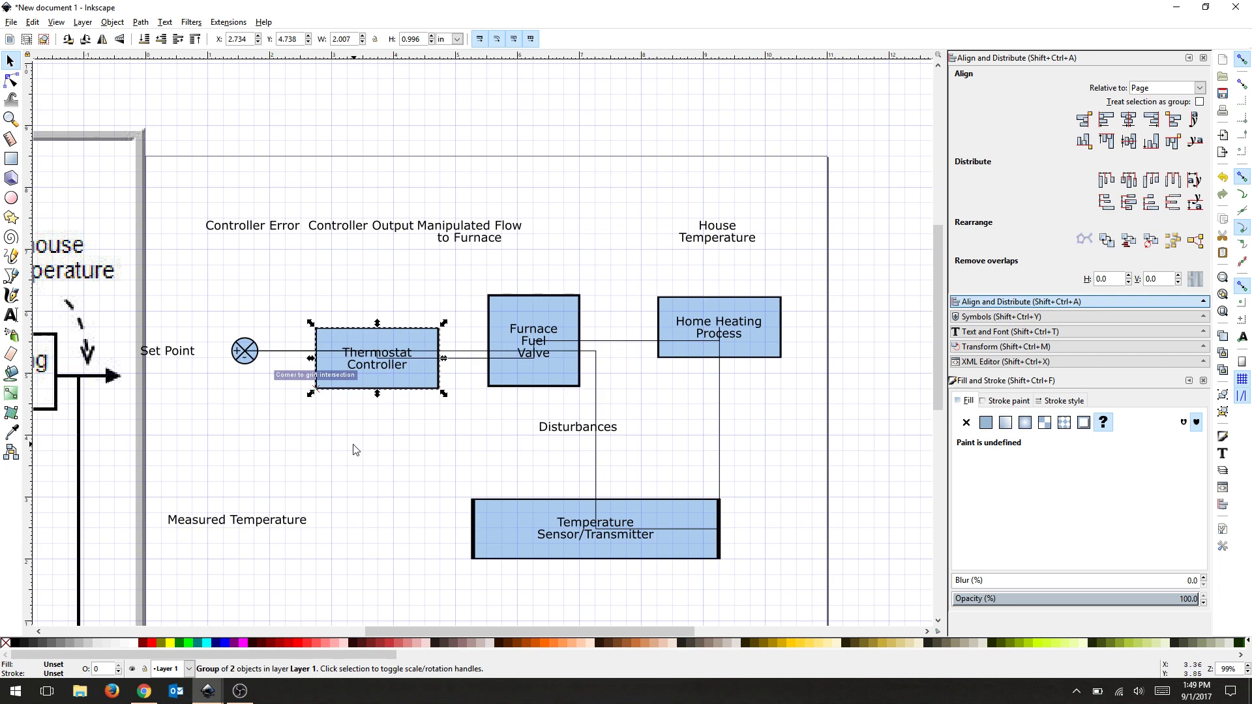
left_click(259, 361)
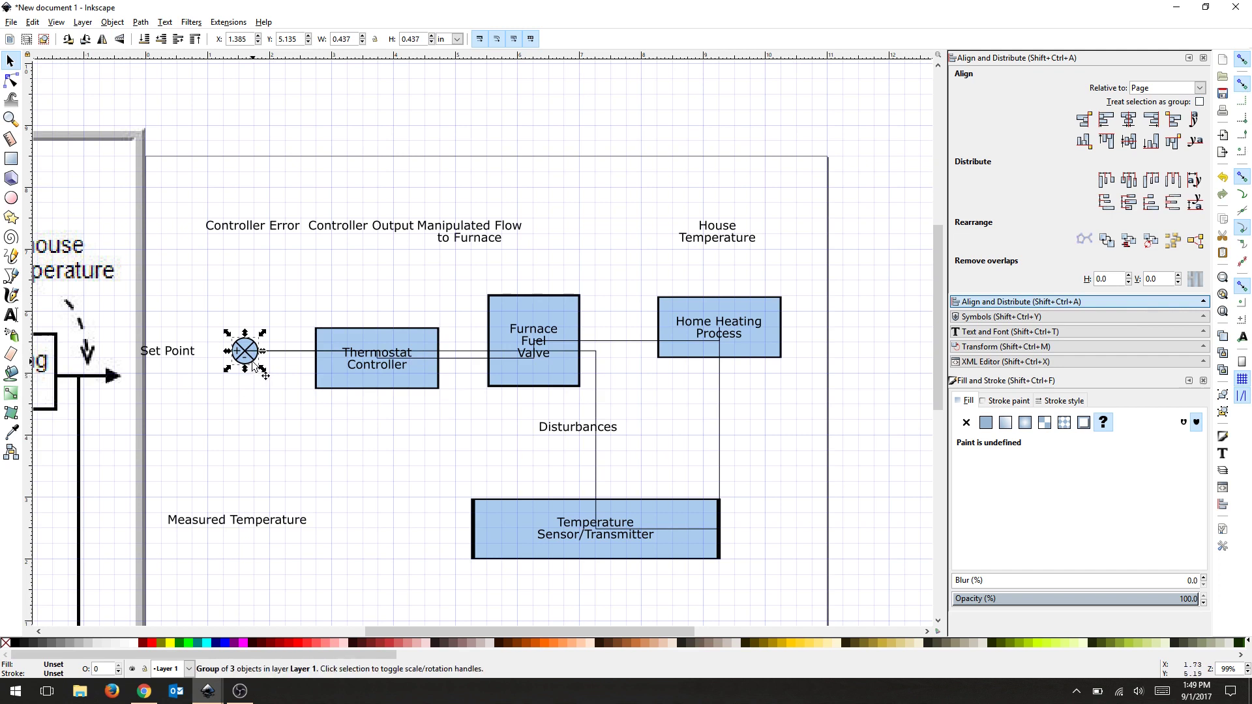
left_click_drag(254, 366, 254, 388)
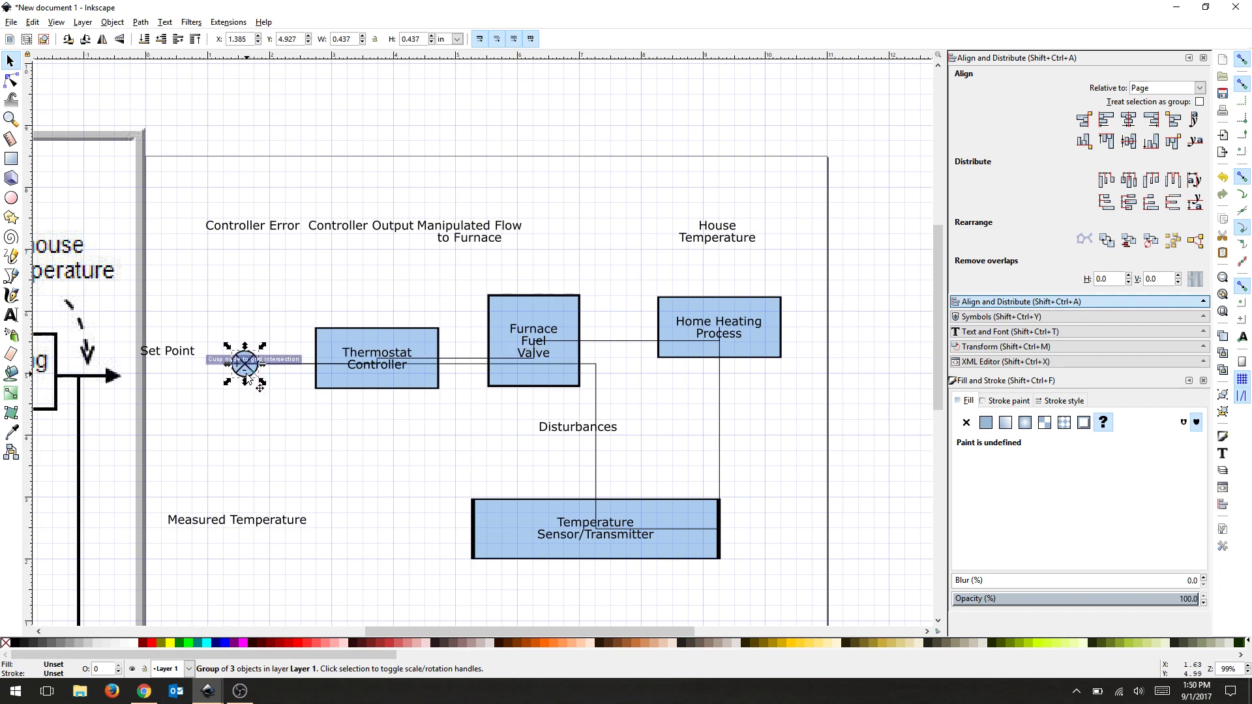
left_click(287, 440)
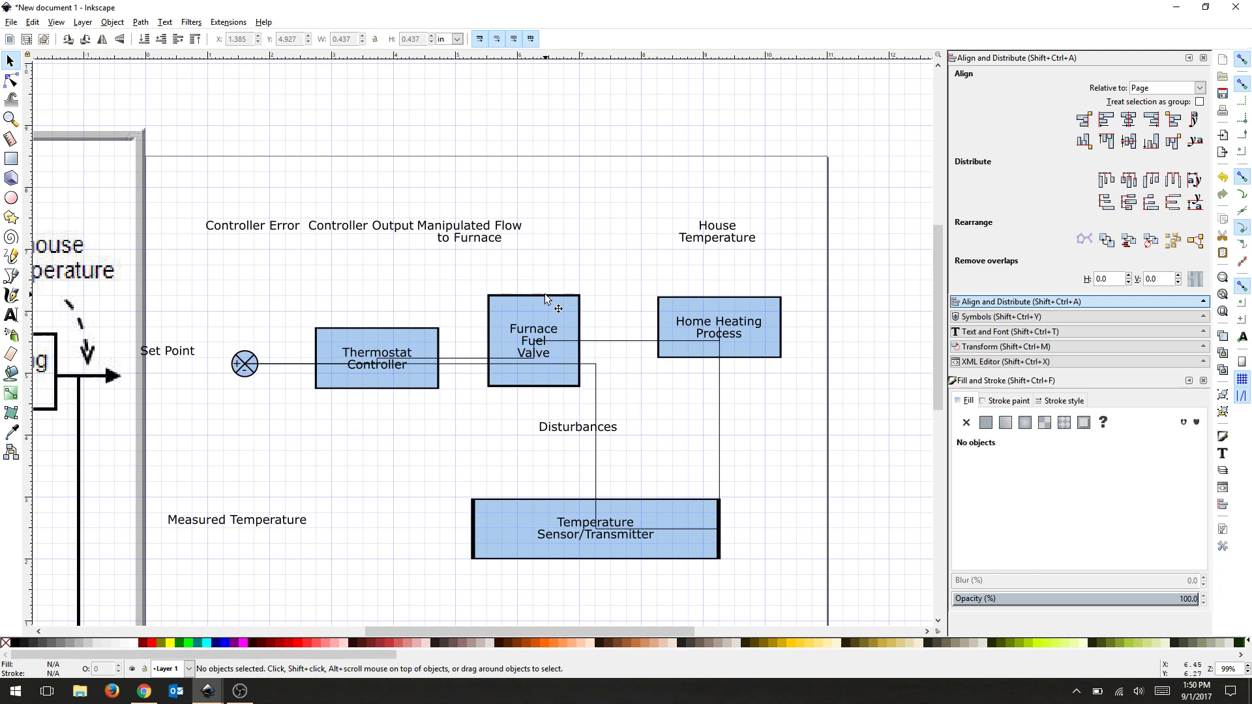
- Lower Furnace Fuel Valve and Home Heating Process into the same row
left_click_drag(546, 296, 547, 311)
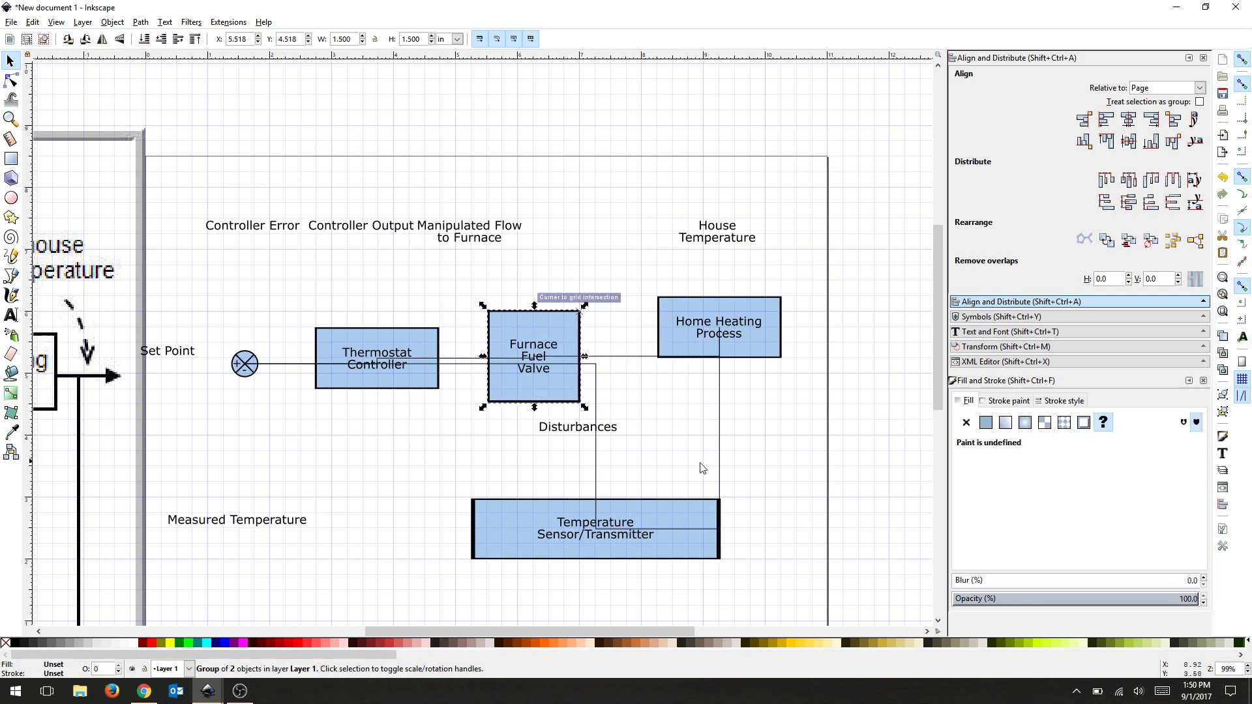
left_click(802, 461)
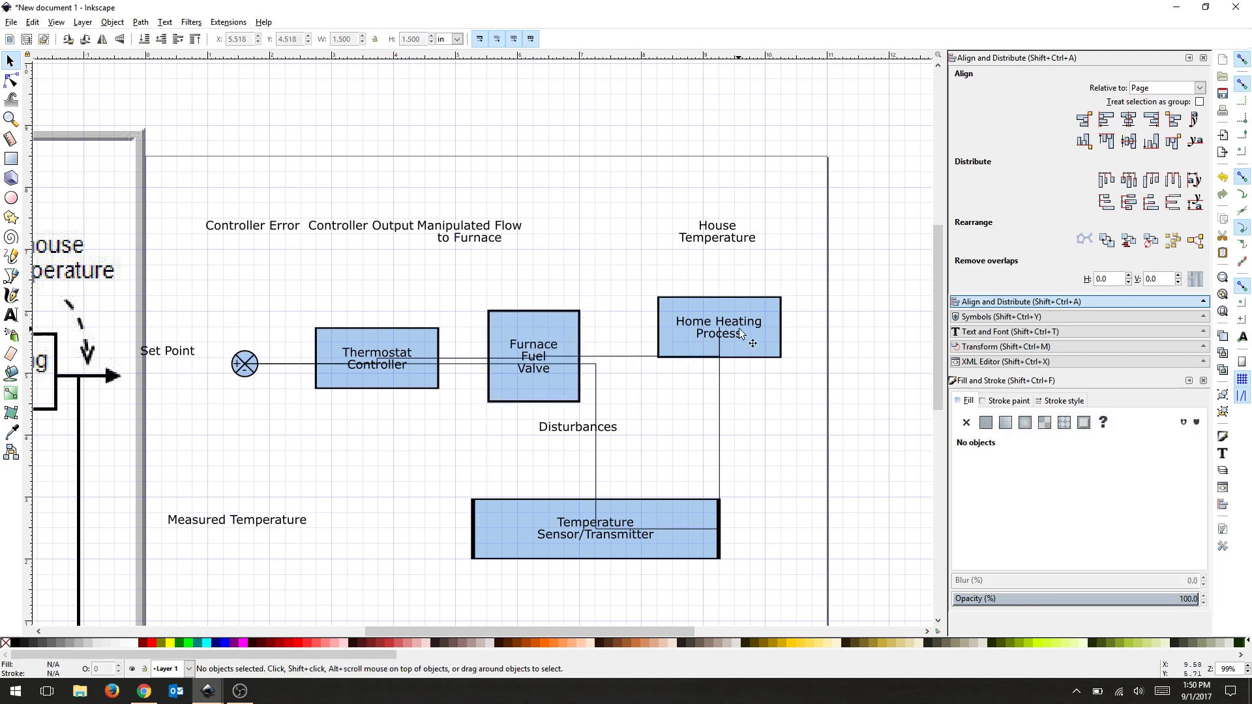
left_click_drag(750, 355, 722, 388)
- Move the Temperature Sensor/Transmitter block further left under the loop
left_click(820, 429)
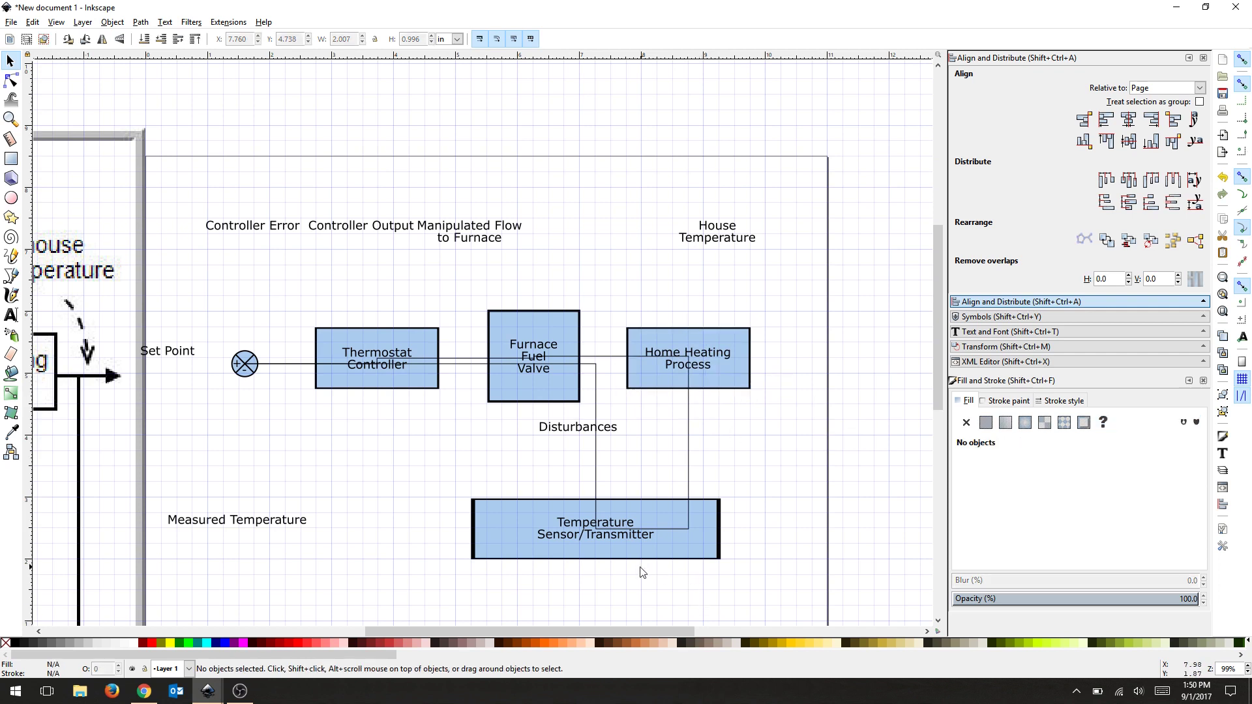
left_click_drag(635, 556, 577, 569)
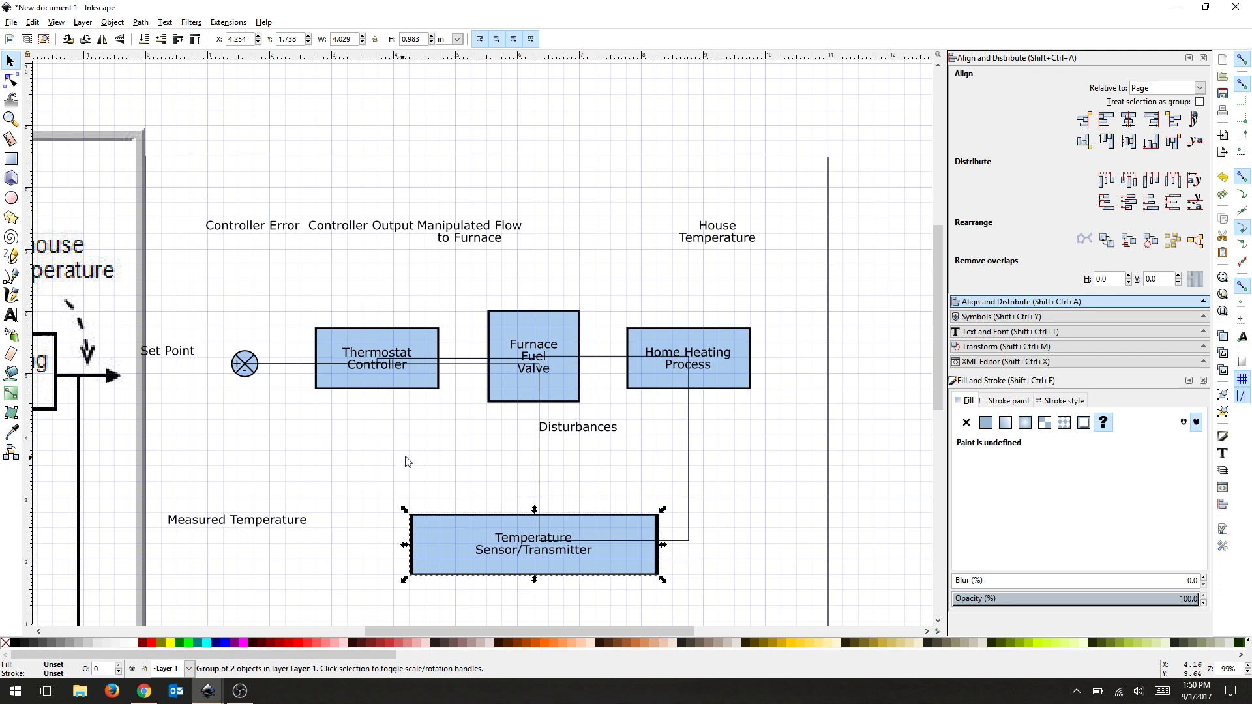
left_click(541, 409)
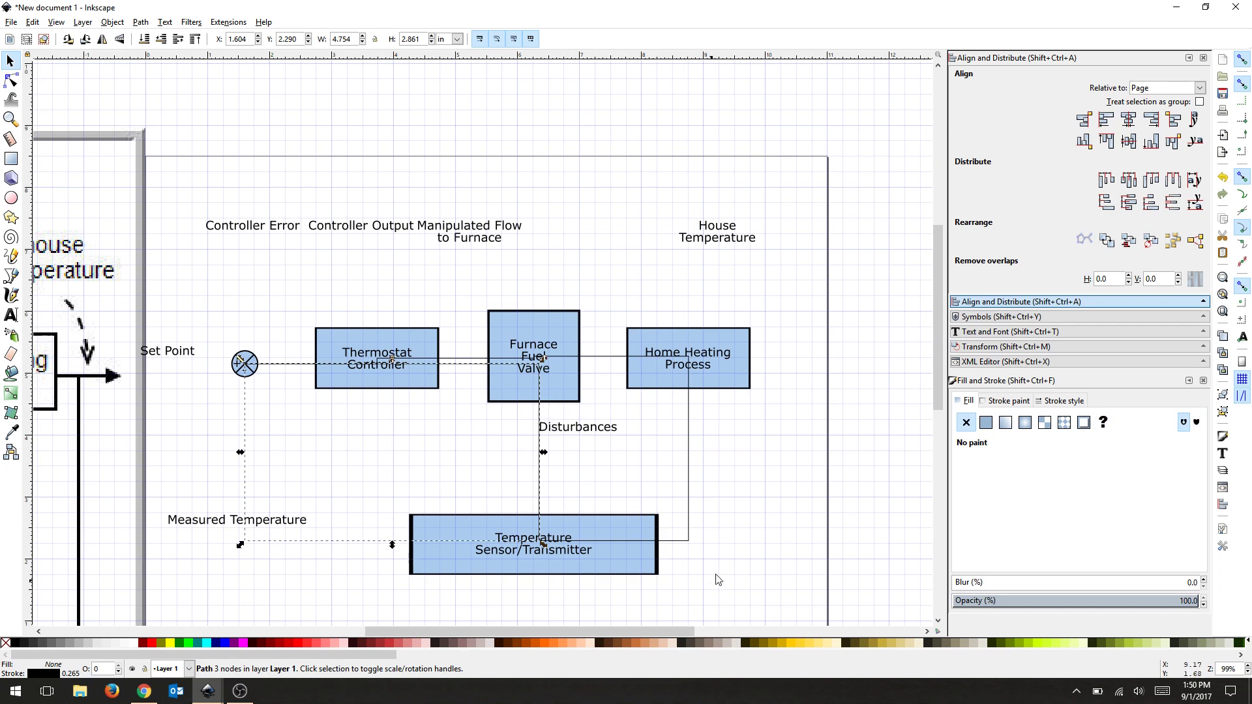
left_click(765, 415)
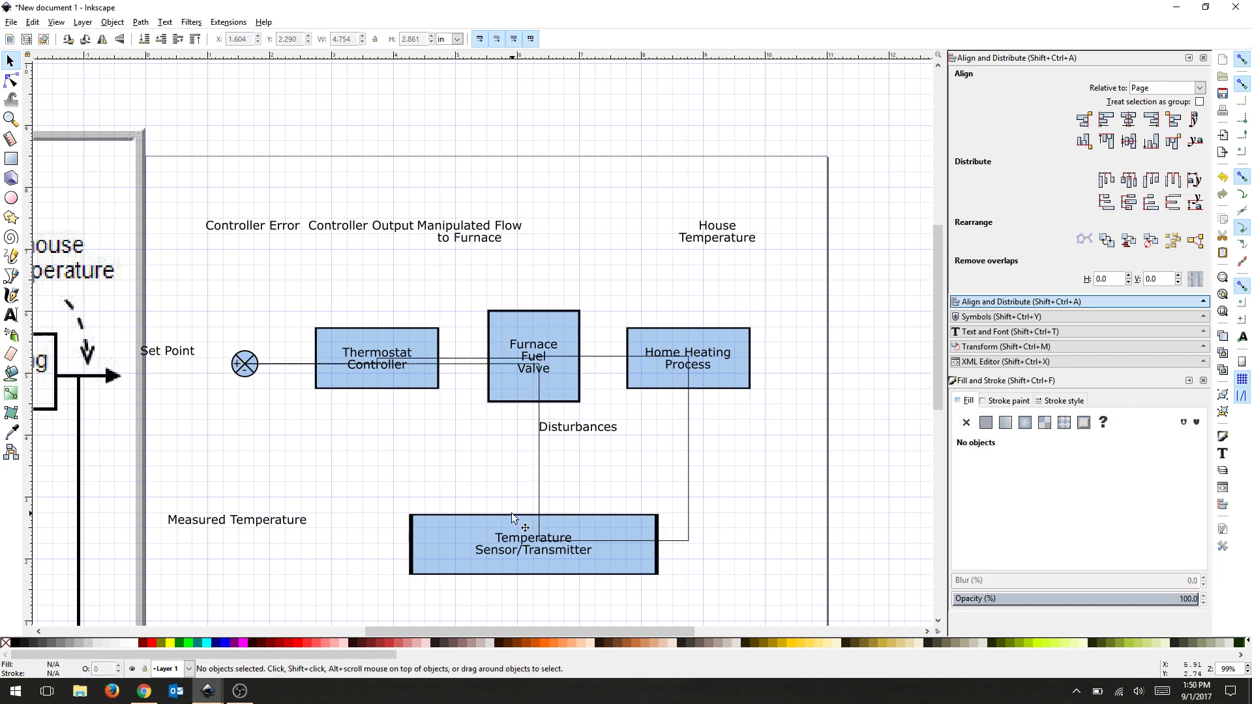
left_click_drag(512, 513, 464, 511)
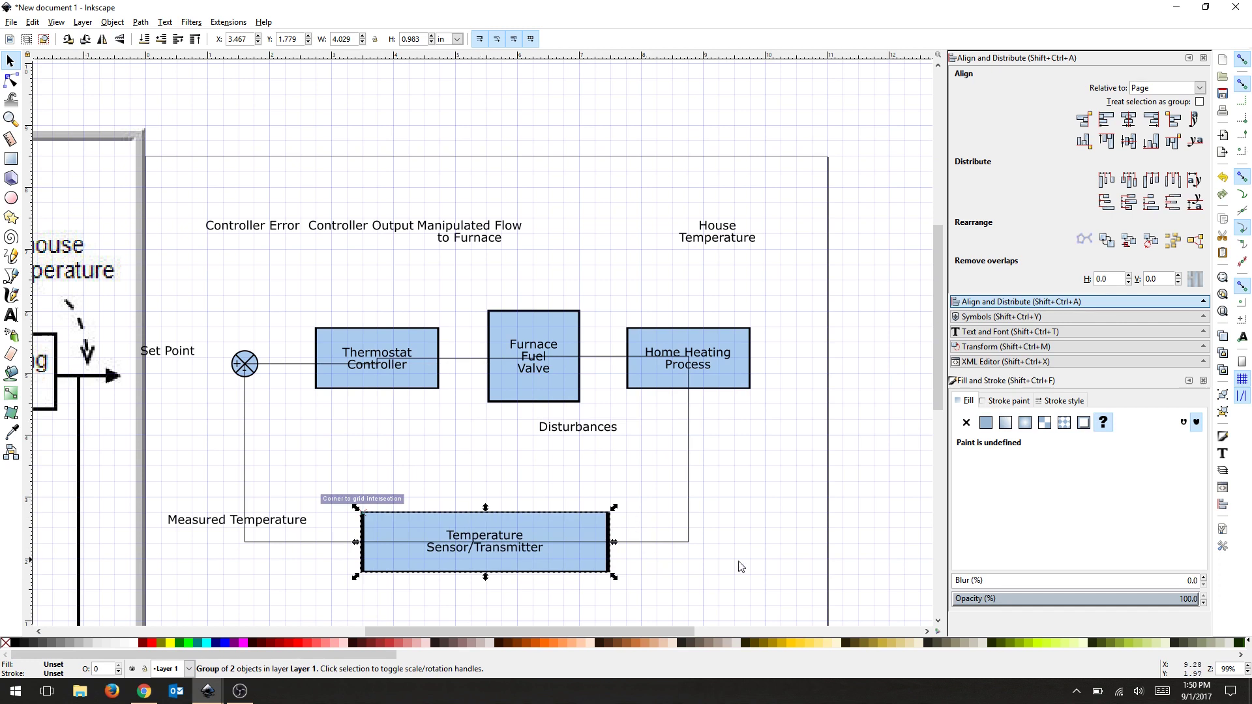
left_click(771, 558)
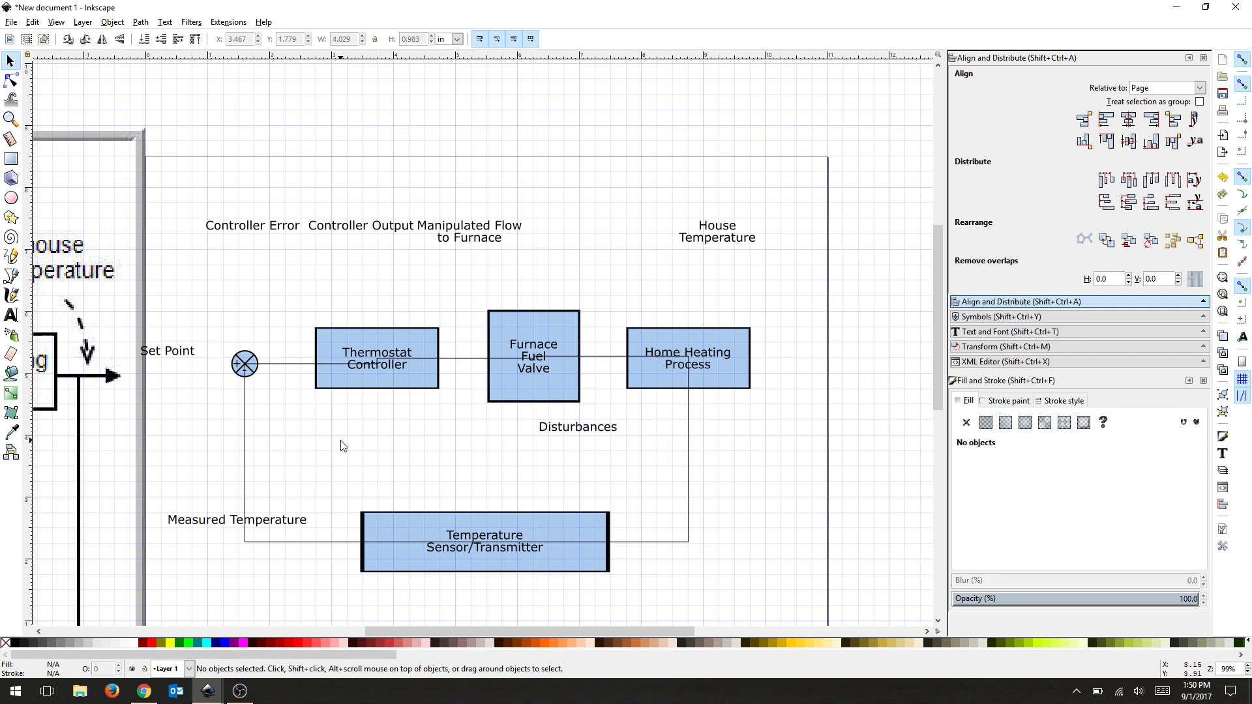
- Raise Thermostat Controller and the sensor block above the connector lines crossing them
left_click(328, 333)
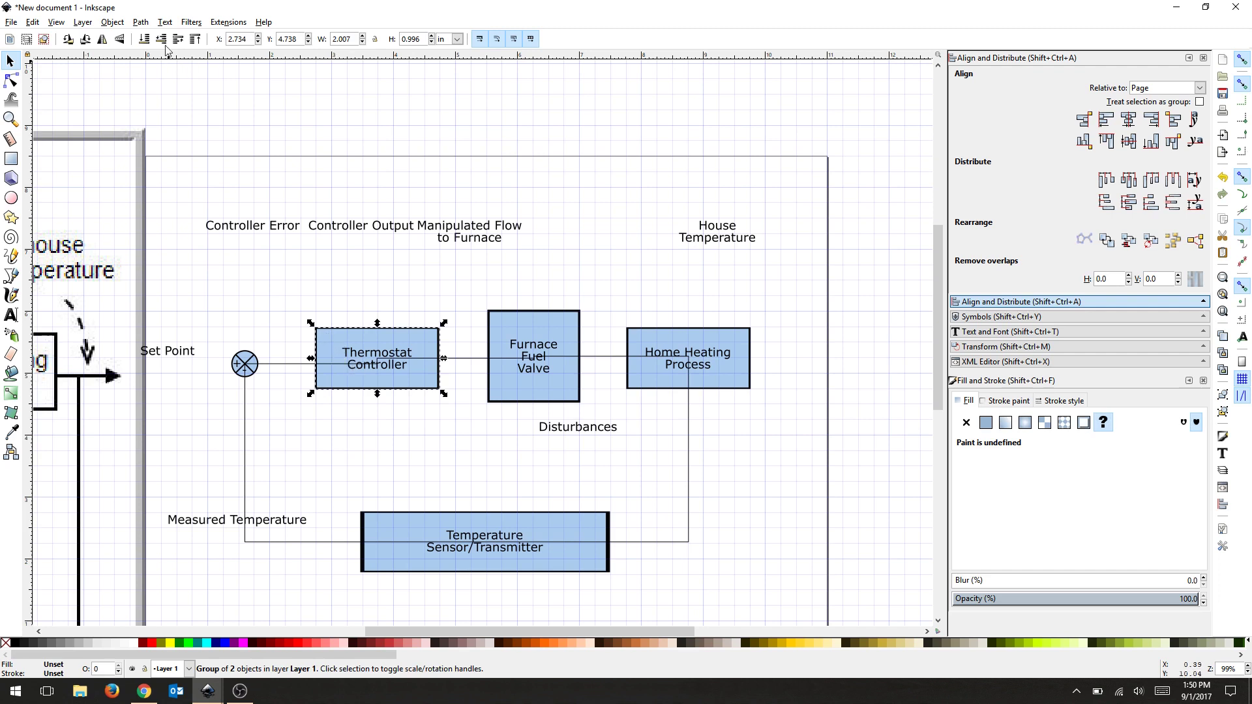
left_click(112, 22)
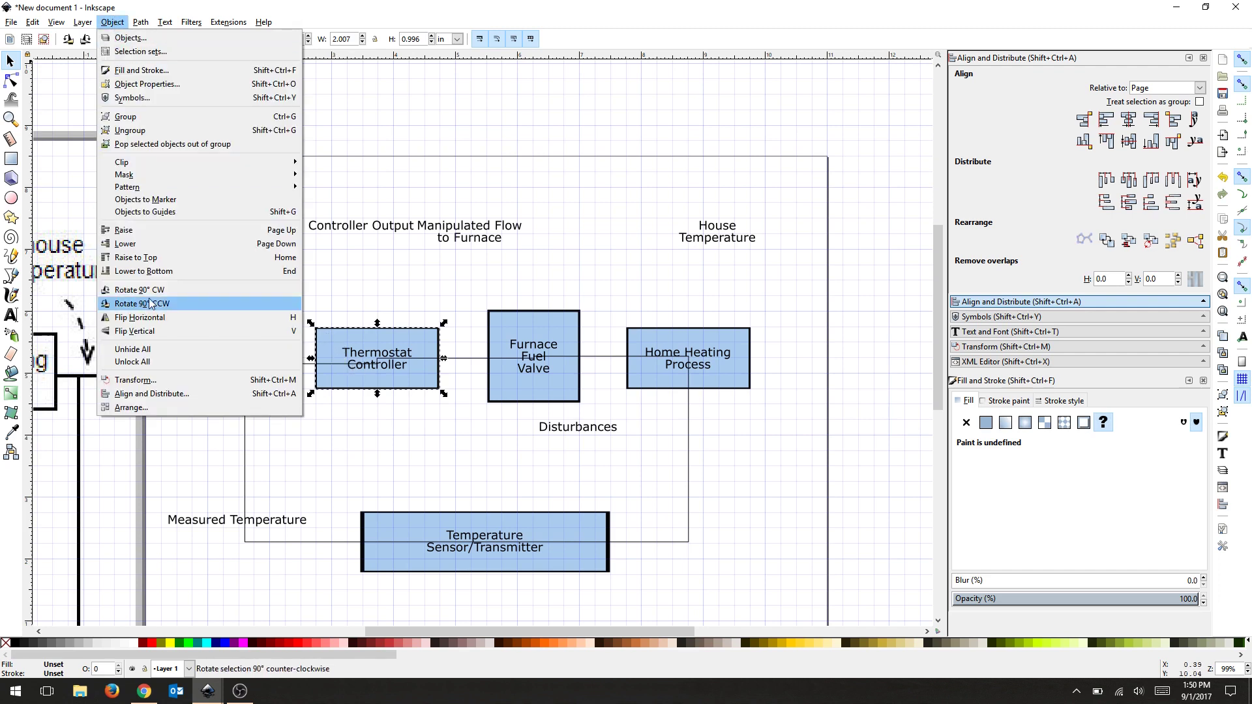
left_click(282, 236)
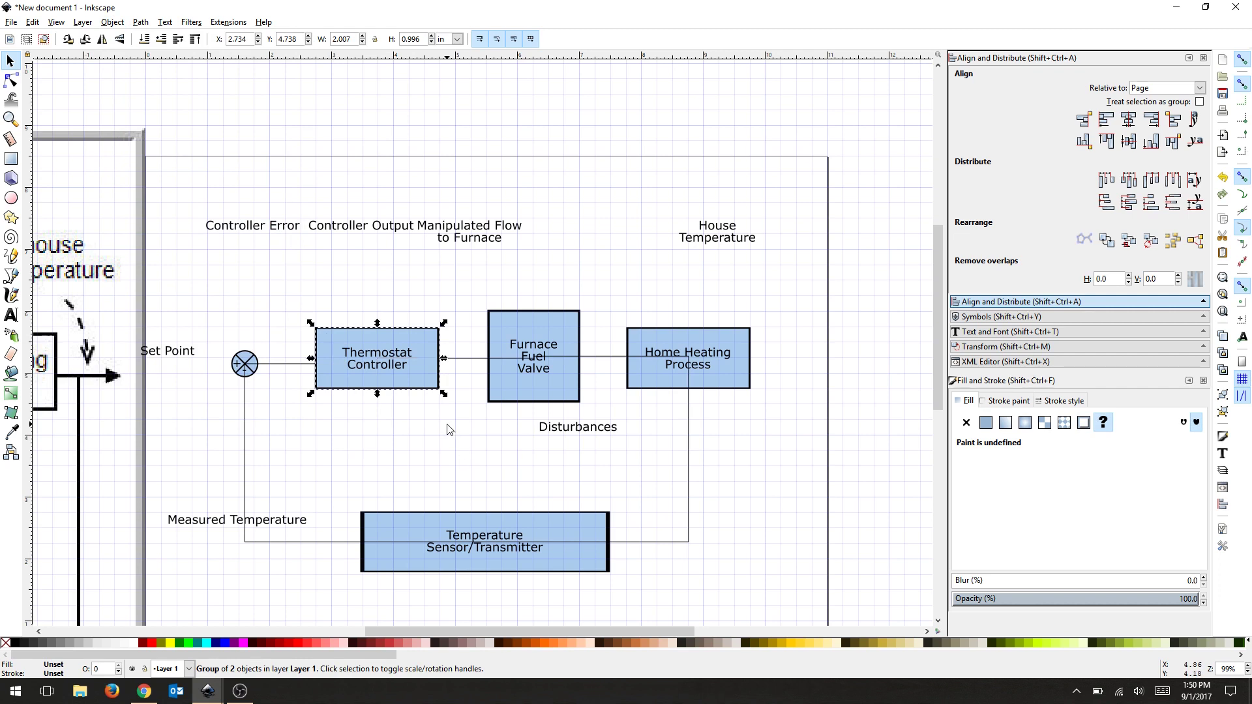
left_click(501, 321)
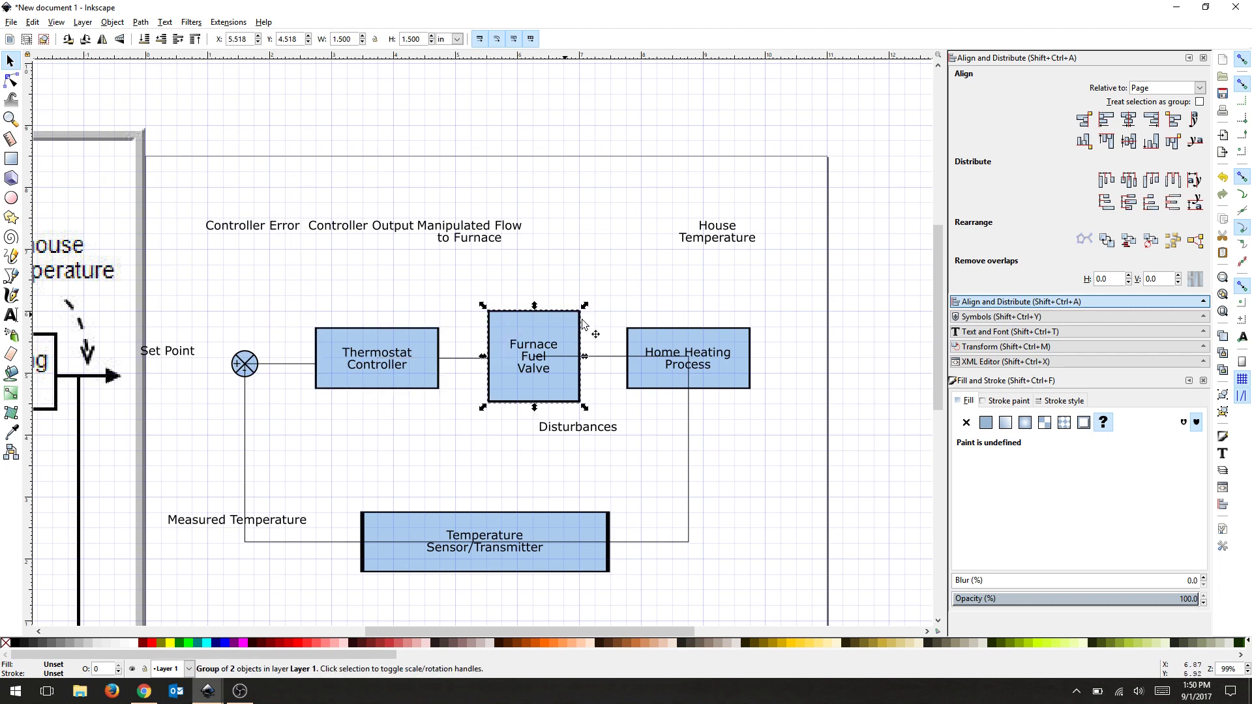
left_click(633, 334)
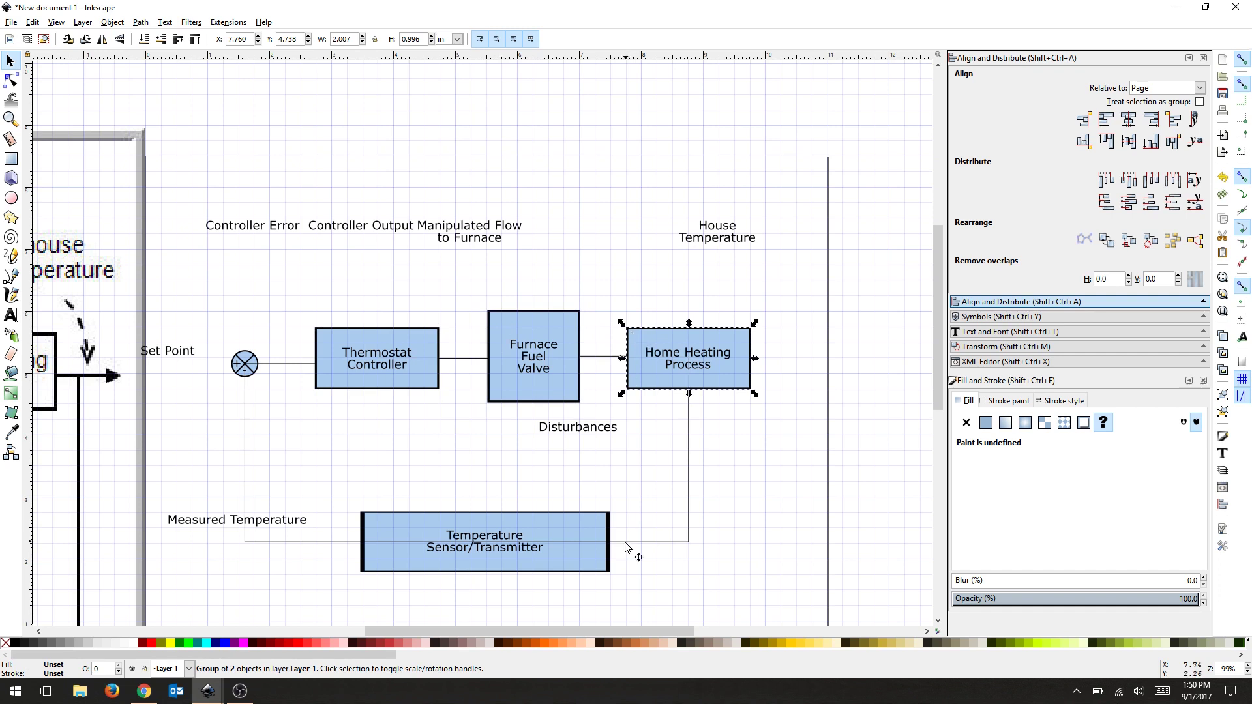
left_click(577, 520)
key("Page_Up")
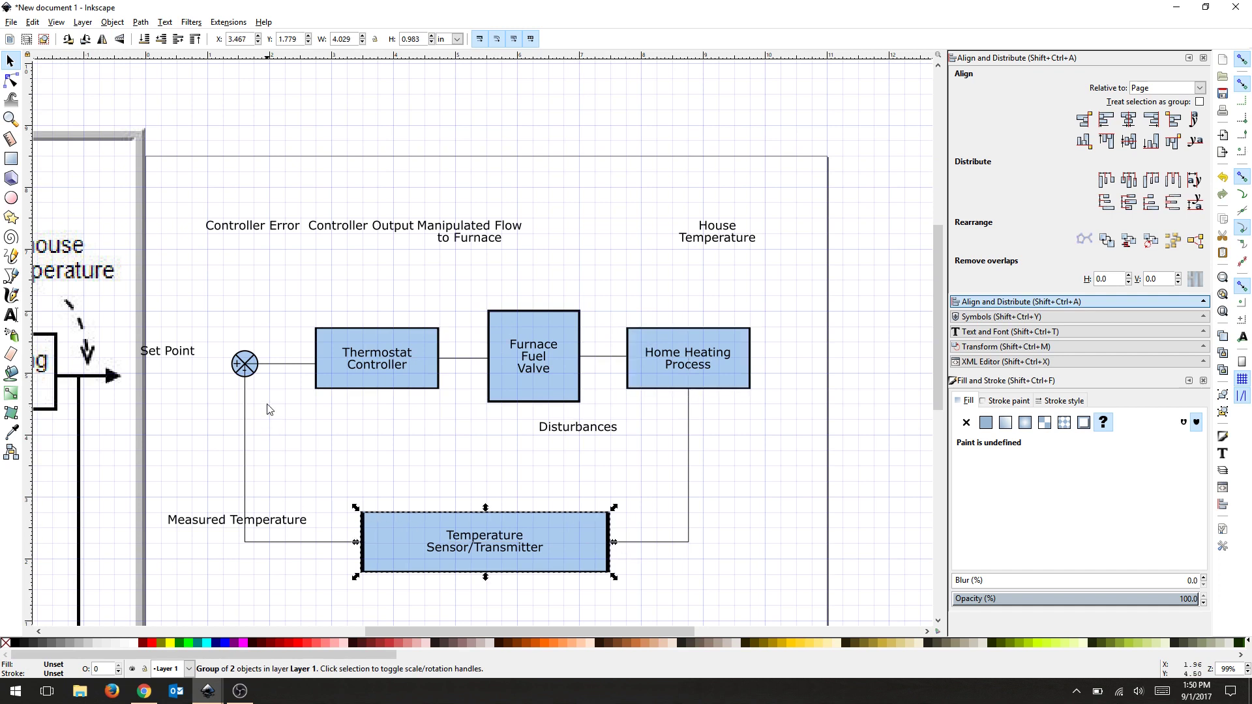
left_click(256, 373)
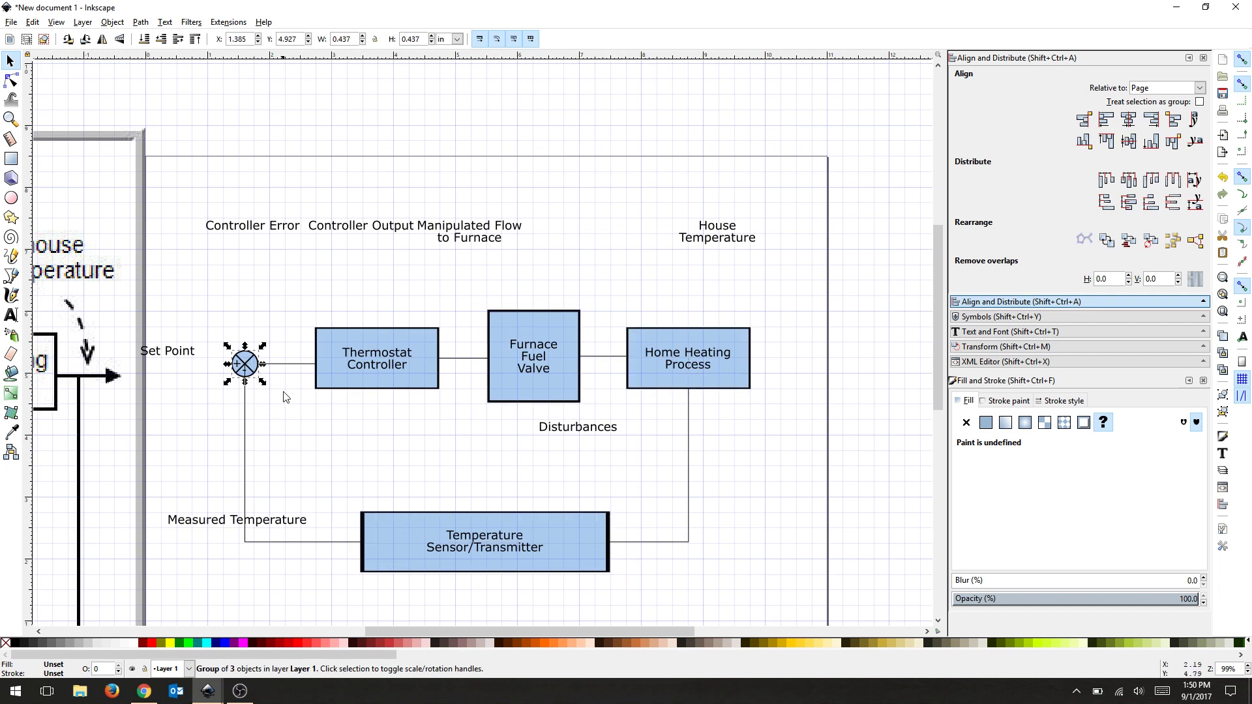
left_click(306, 456)
- Move the Measured Temperature label up and right and the Set Point label closer to the junction
left_click_drag(272, 521, 367, 465)
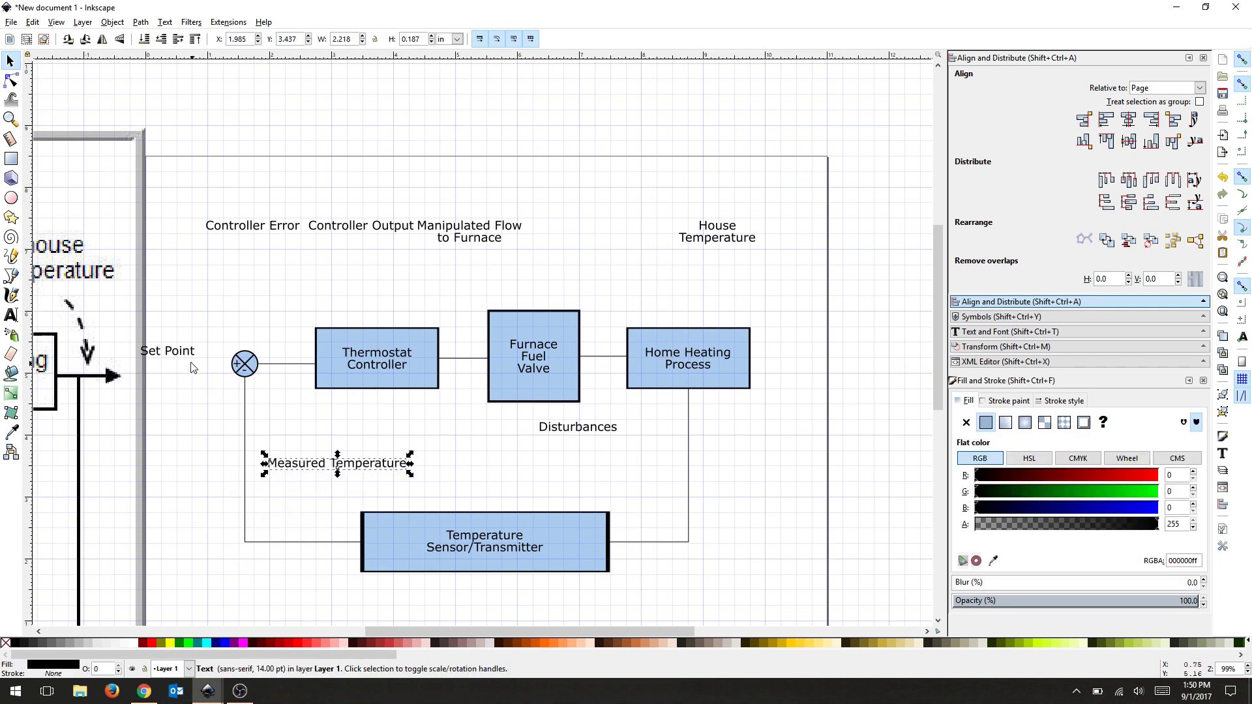
left_click_drag(183, 353, 204, 365)
left_click(227, 337)
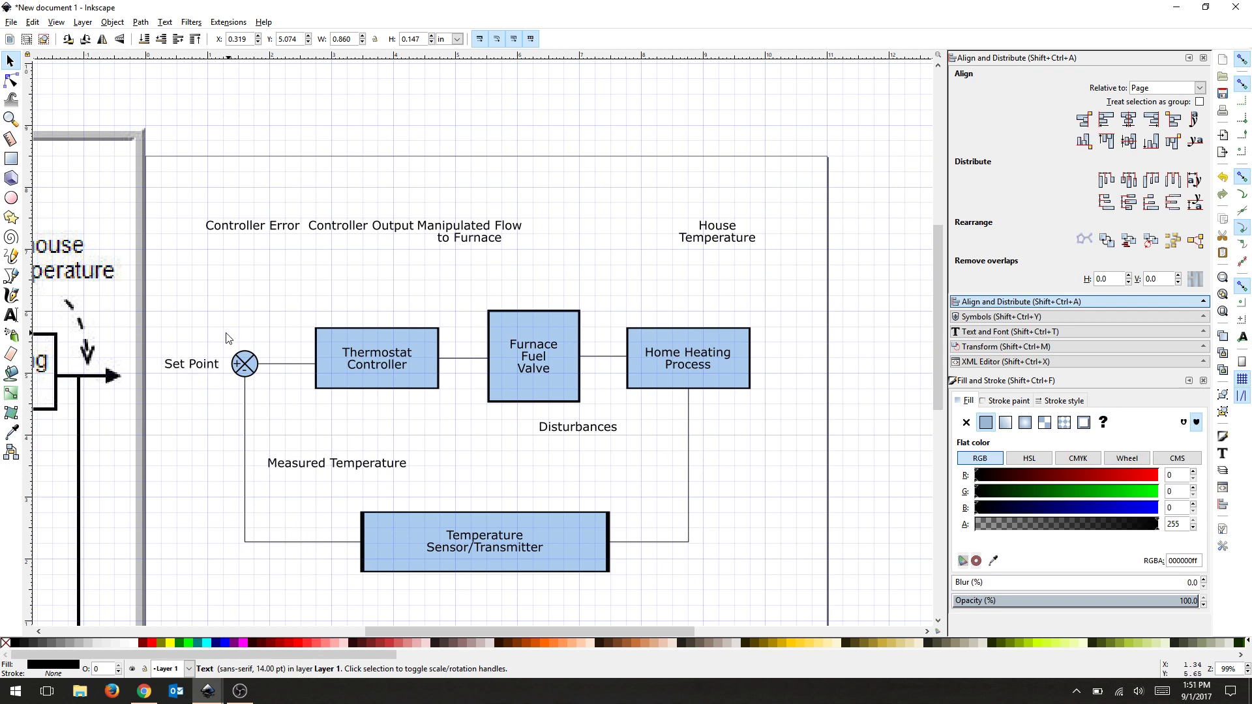
- Lower Controller Error, Controller Output, Manipulated Flow to Furnace and House Temperature into one row above the blocks
mouse_move(263, 227)
left_mouse_down()
mouse_move(297, 293)
mouse_move(294, 281)
left_mouse_up()
left_click_drag(354, 233, 424, 285)
left_click_drag(462, 230, 643, 298)
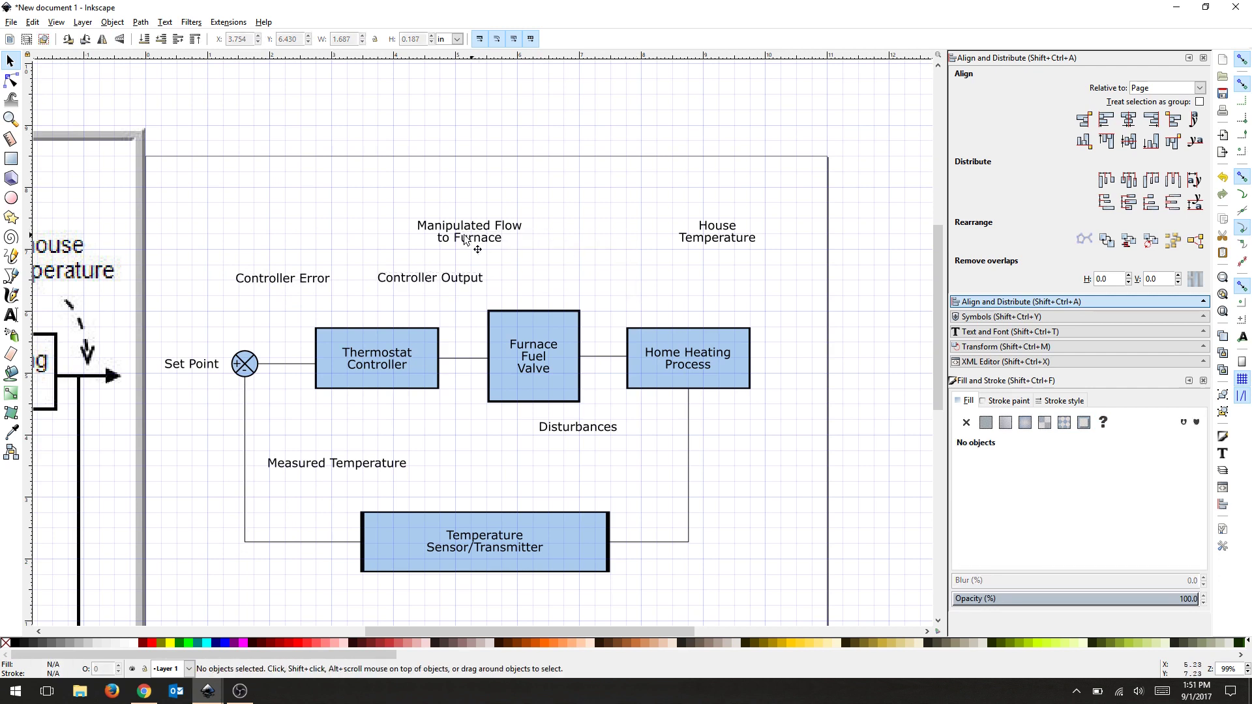
mouse_move(489, 229)
left_mouse_down()
mouse_move(592, 234)
mouse_move(624, 276)
left_mouse_up()
left_click_drag(726, 241, 746, 289)
left_click(801, 351)
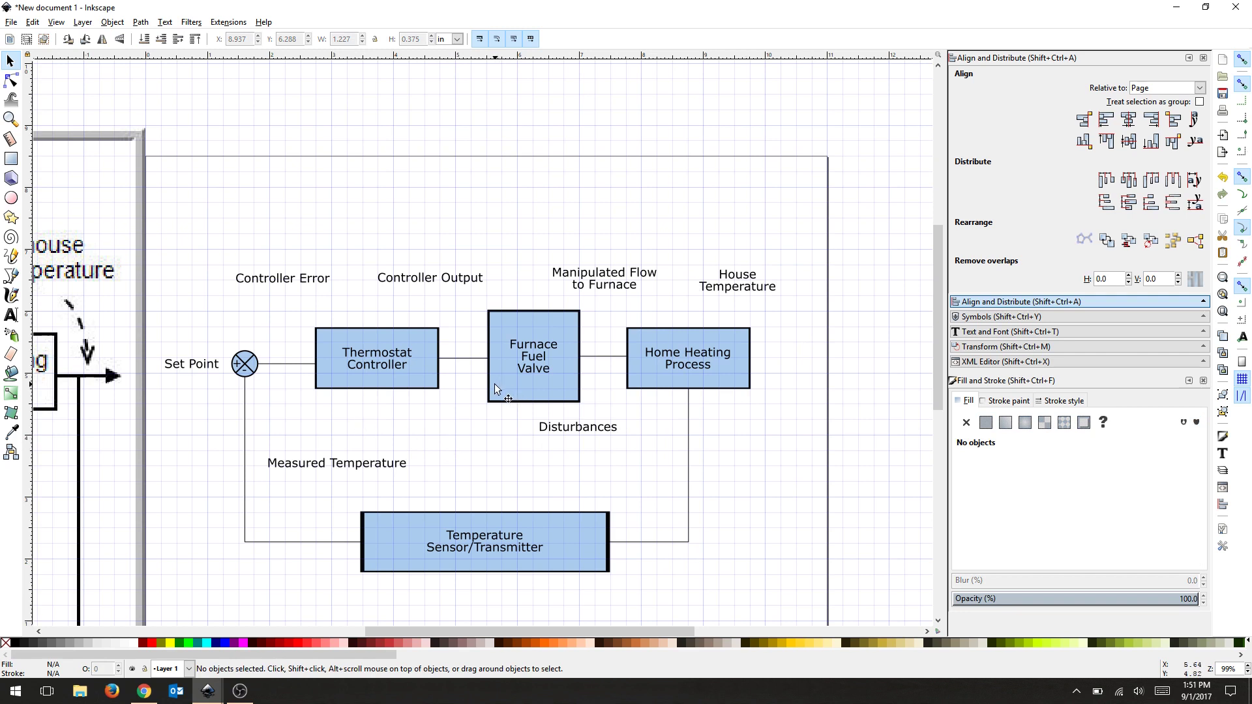
- Draw a right-angle line from beside Disturbances up into the Home Heating Process block
key("o")
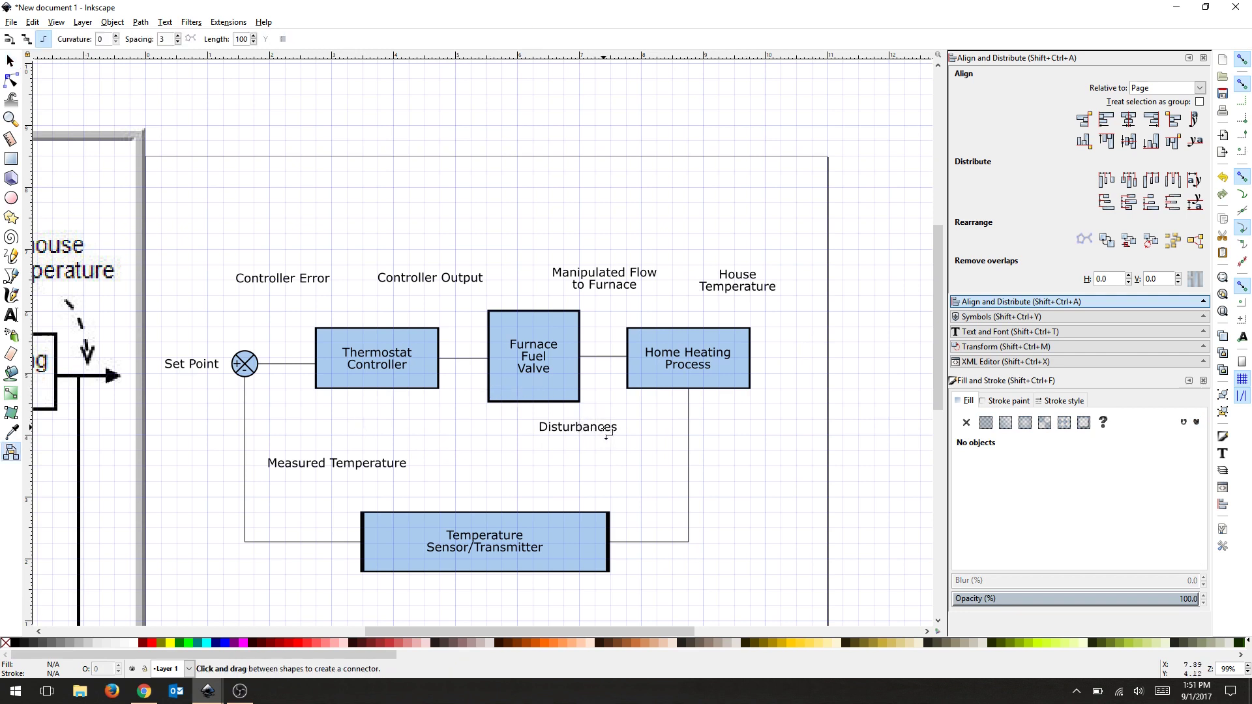
left_click(9, 61)
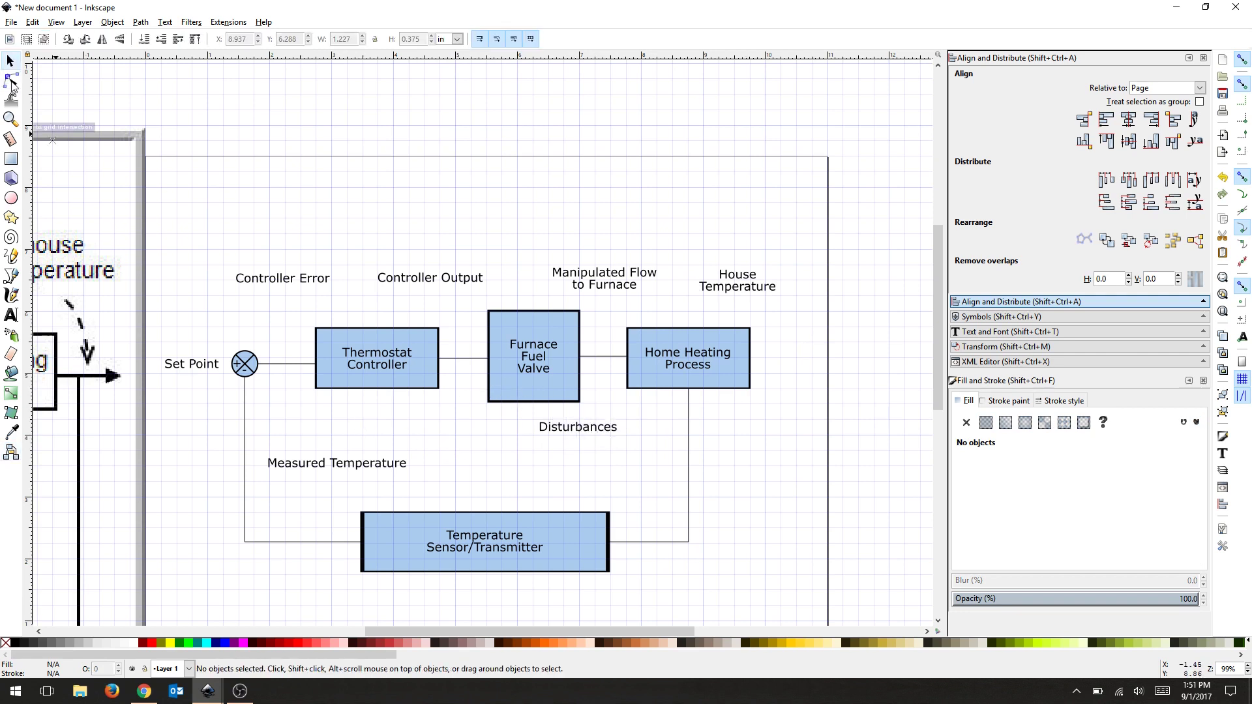
left_click(11, 275)
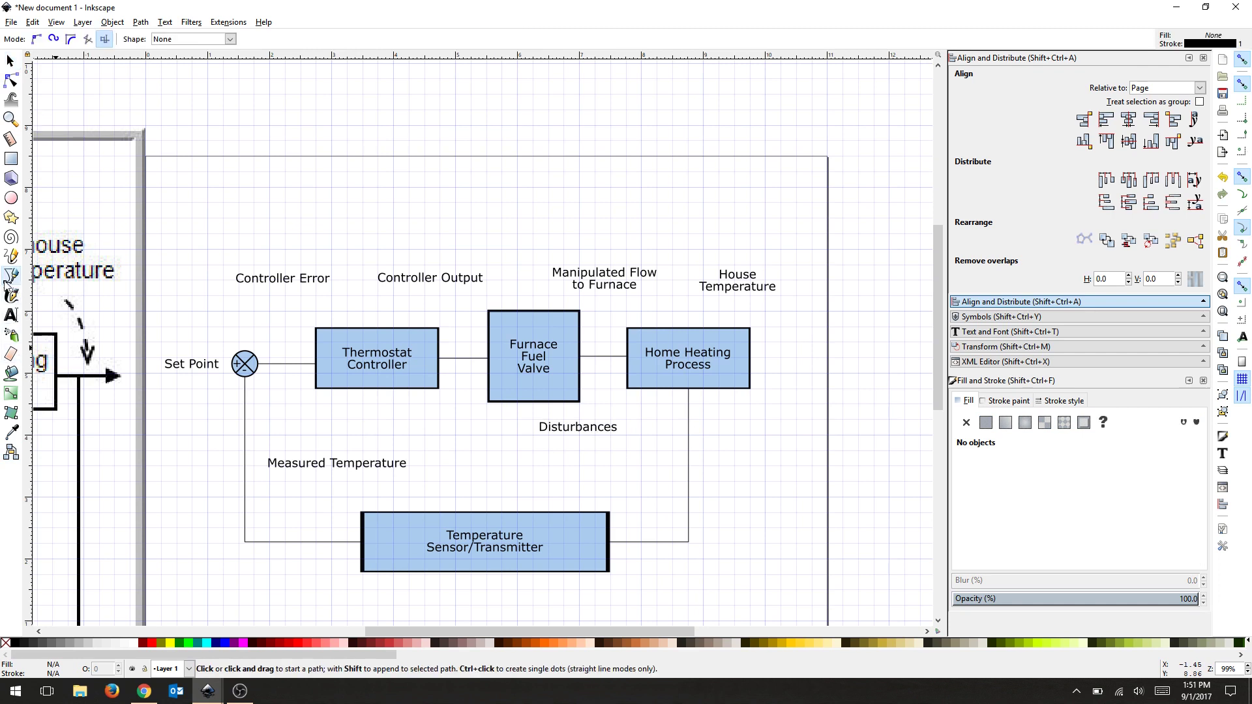
left_click(626, 435)
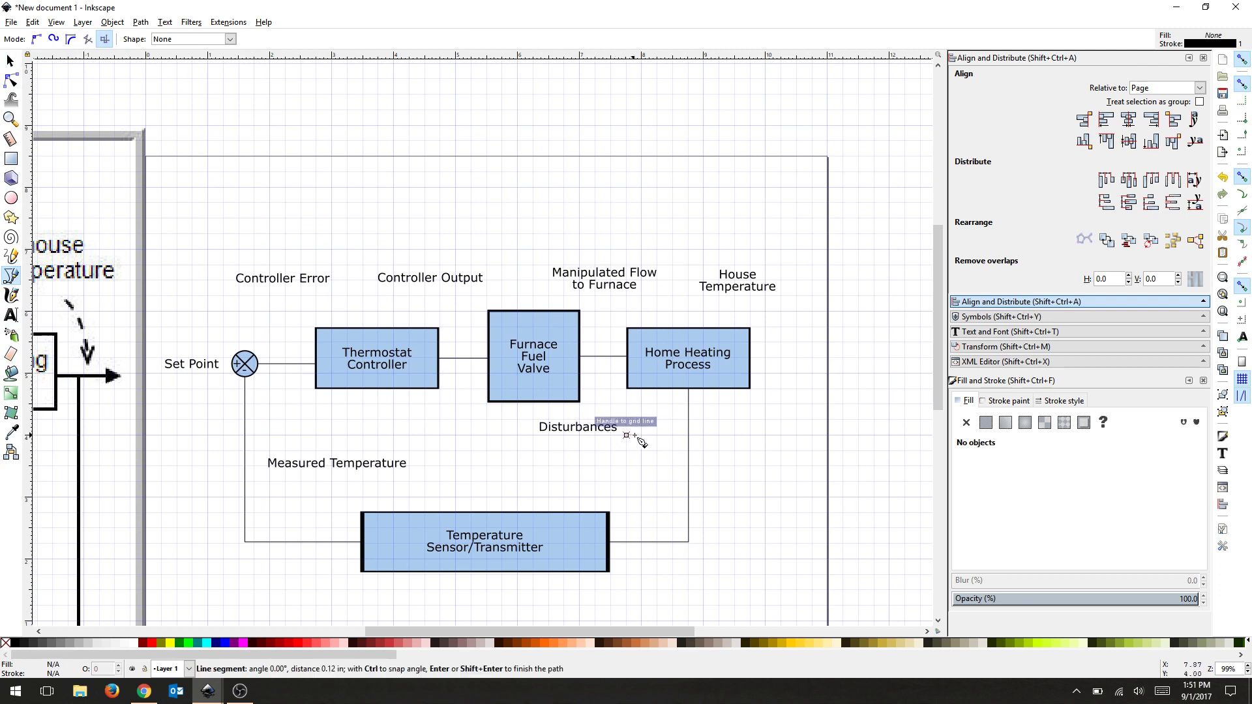
left_click(672, 435)
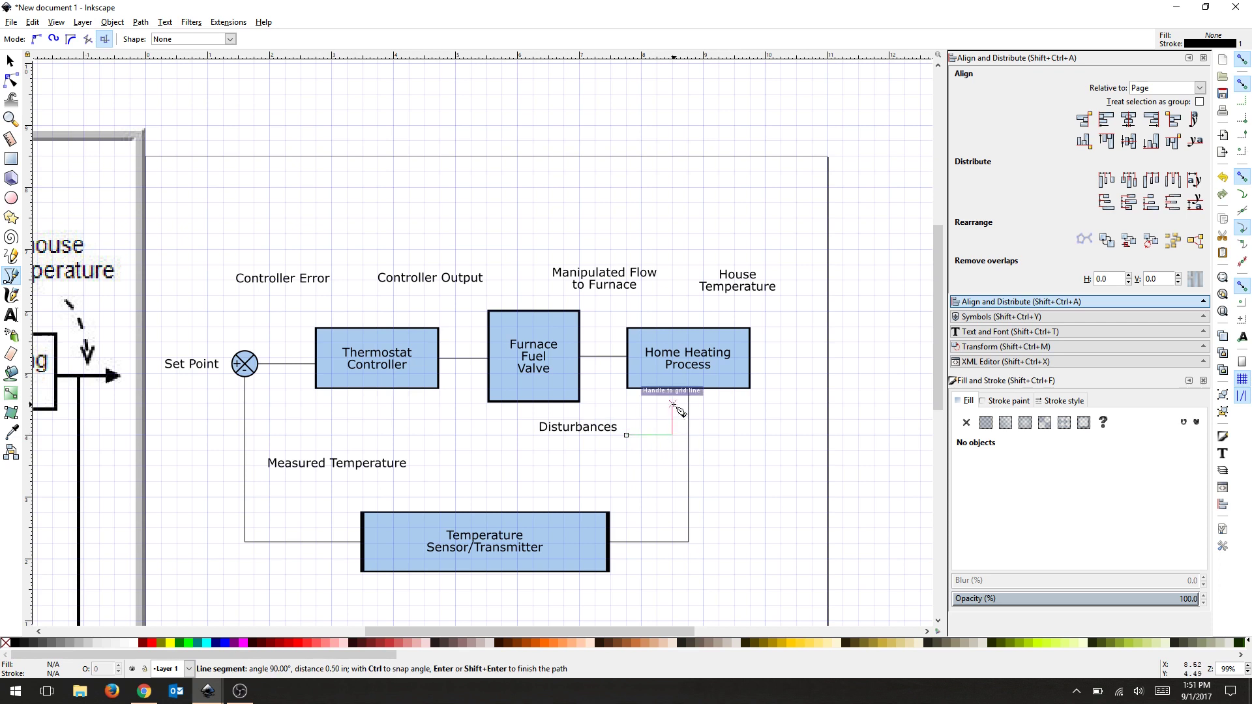
left_click(673, 404)
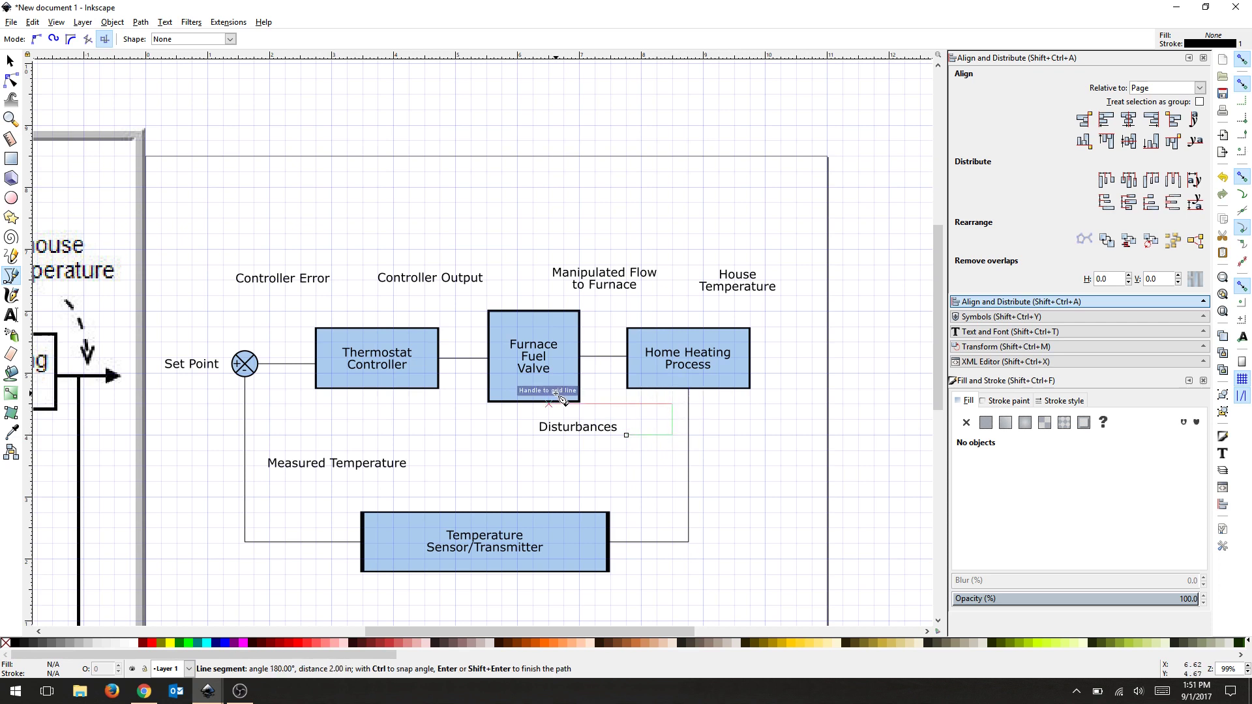
key("Return")
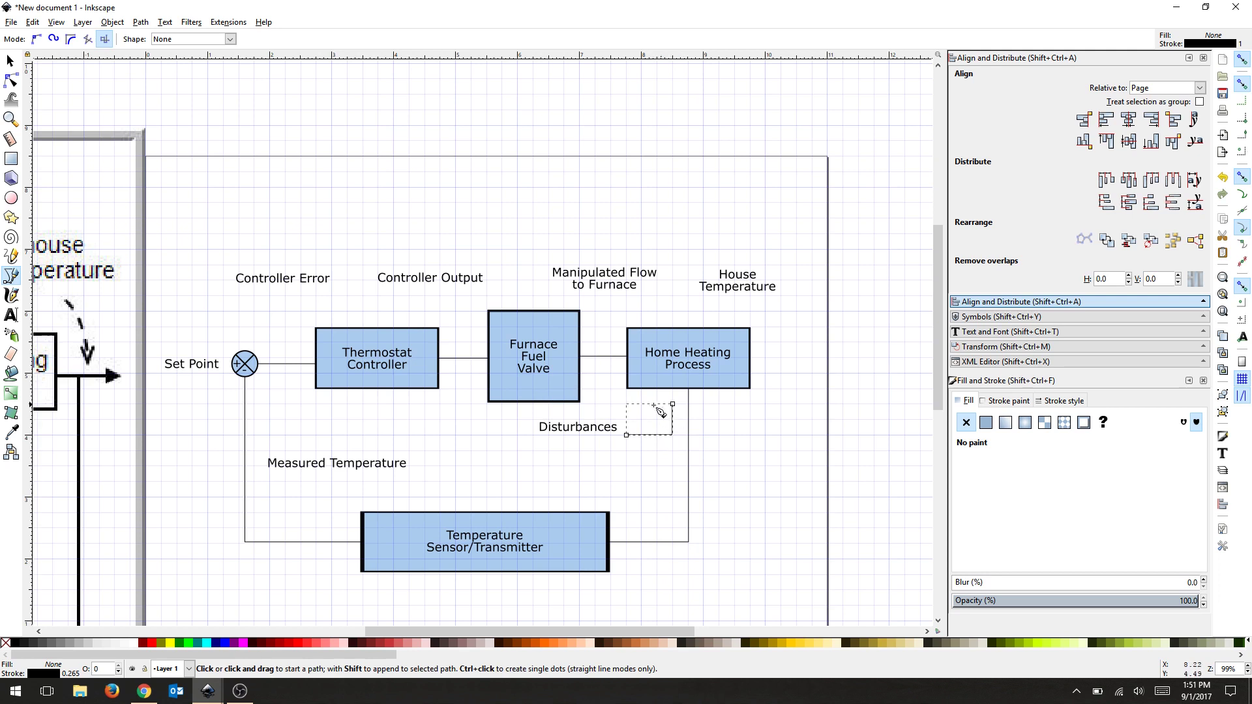
- Give the Disturbances line an arrowhead end marker in the stroke style settings
left_click(10, 60)
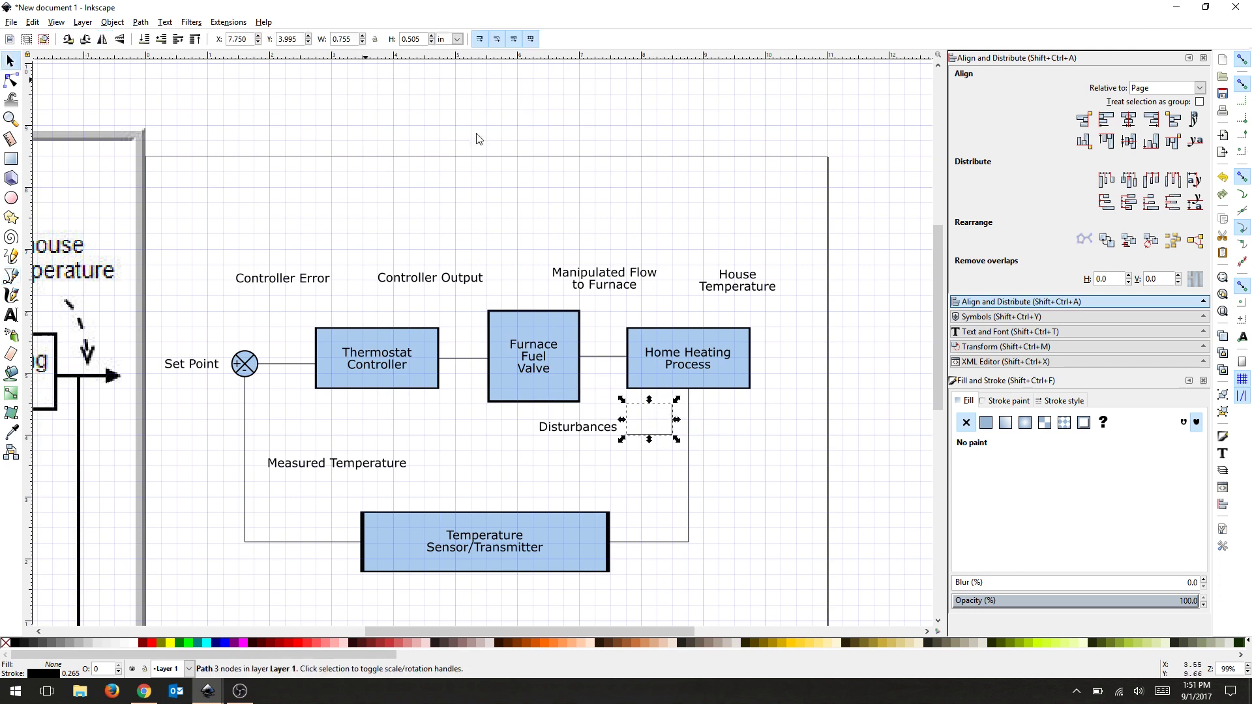
left_click(1058, 401)
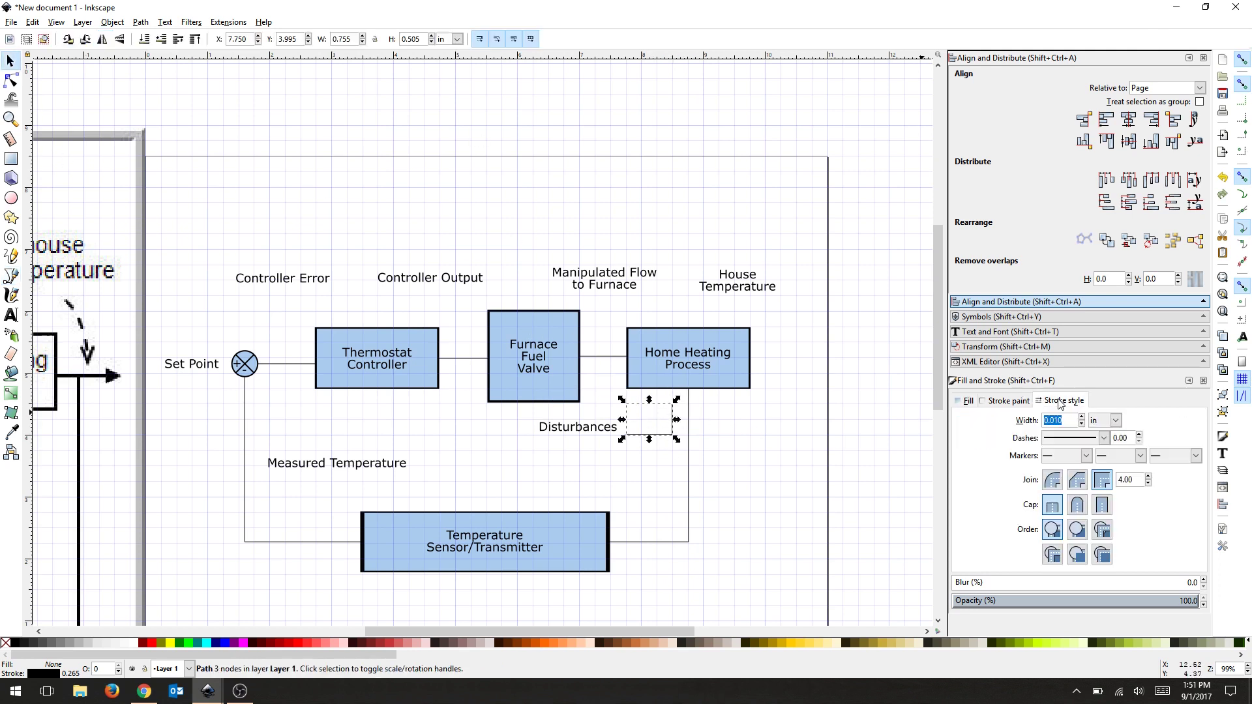
left_click(1196, 456)
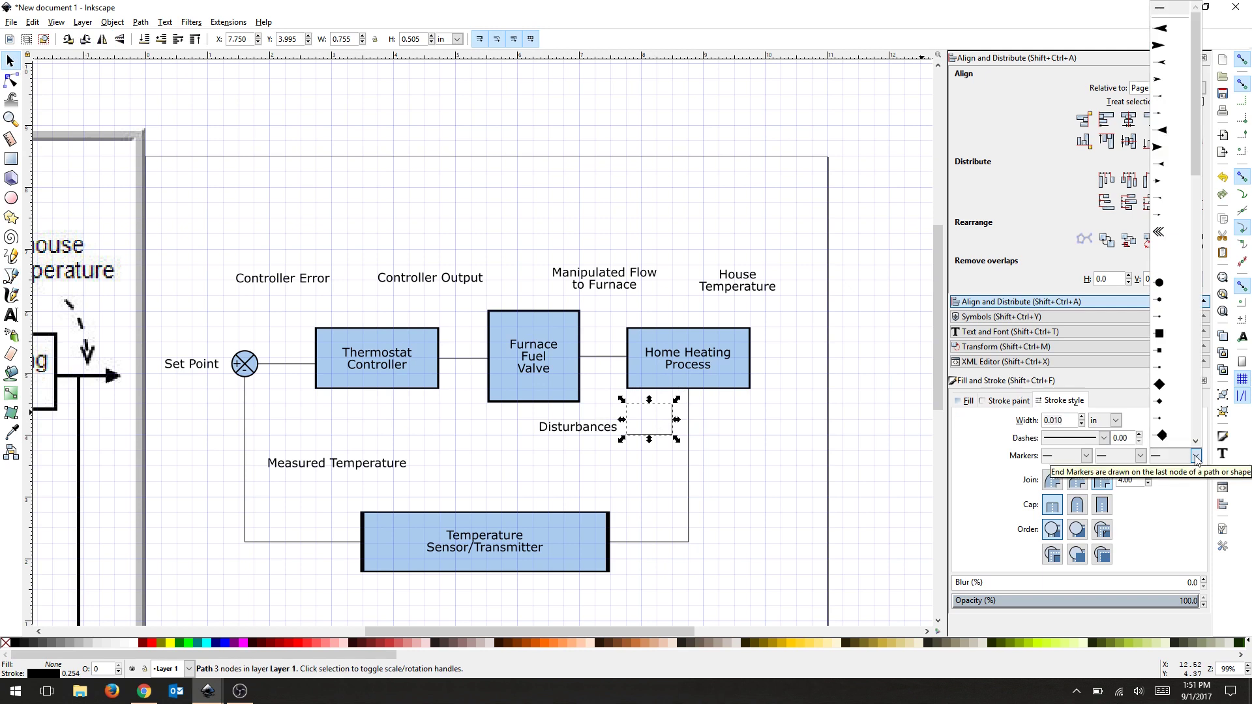
left_click(1170, 150)
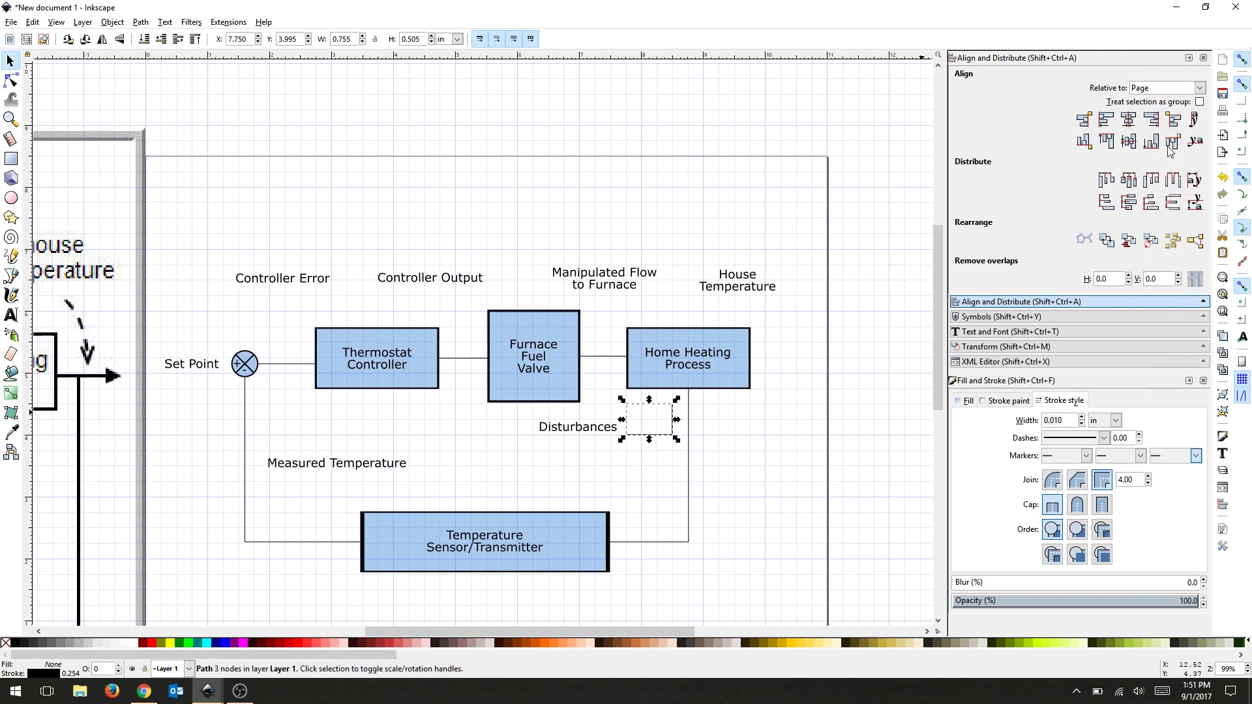
double_click(1061, 421)
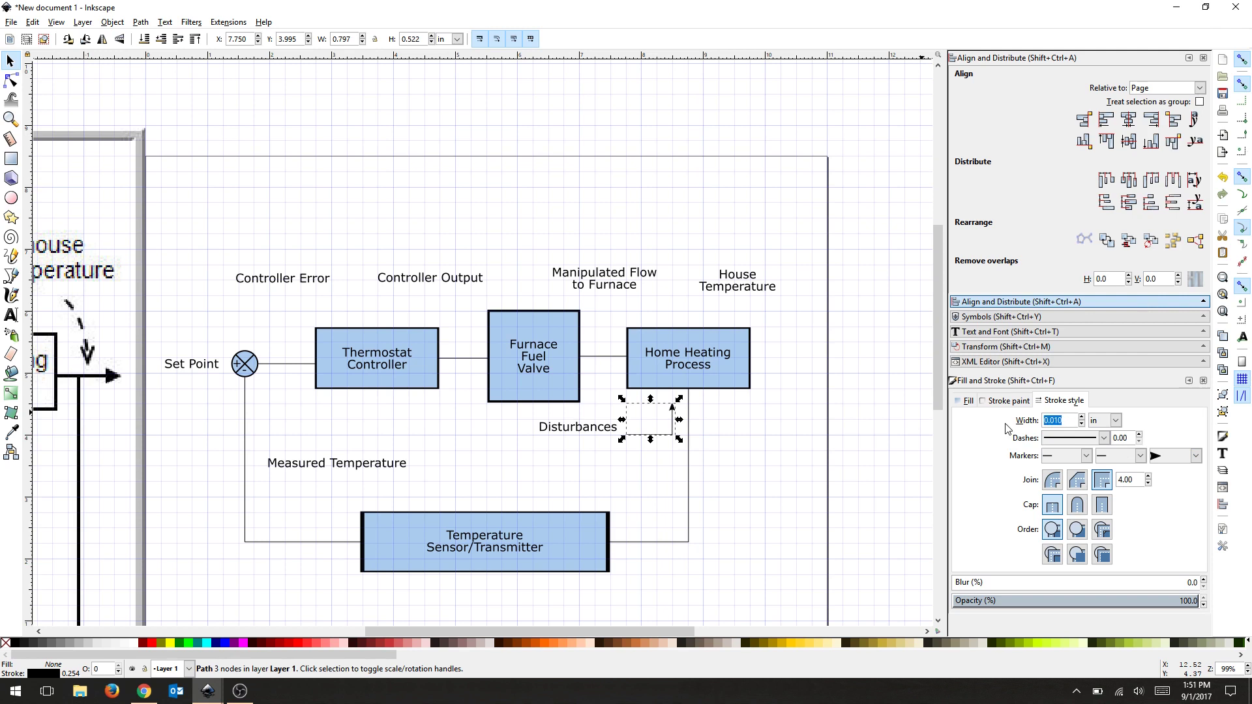
left_click(734, 497)
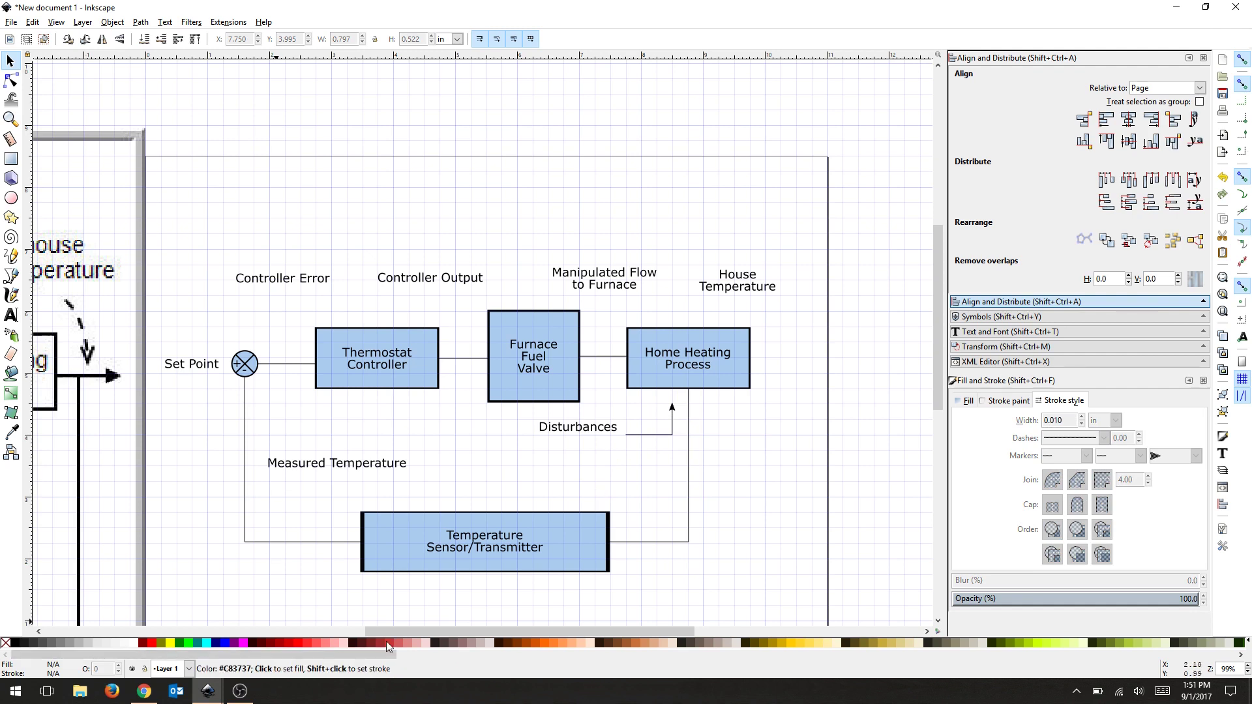
- Draw a short BSpline curve from below Controller Error down toward the Thermostat Controller
left_click_drag(389, 630, 211, 627)
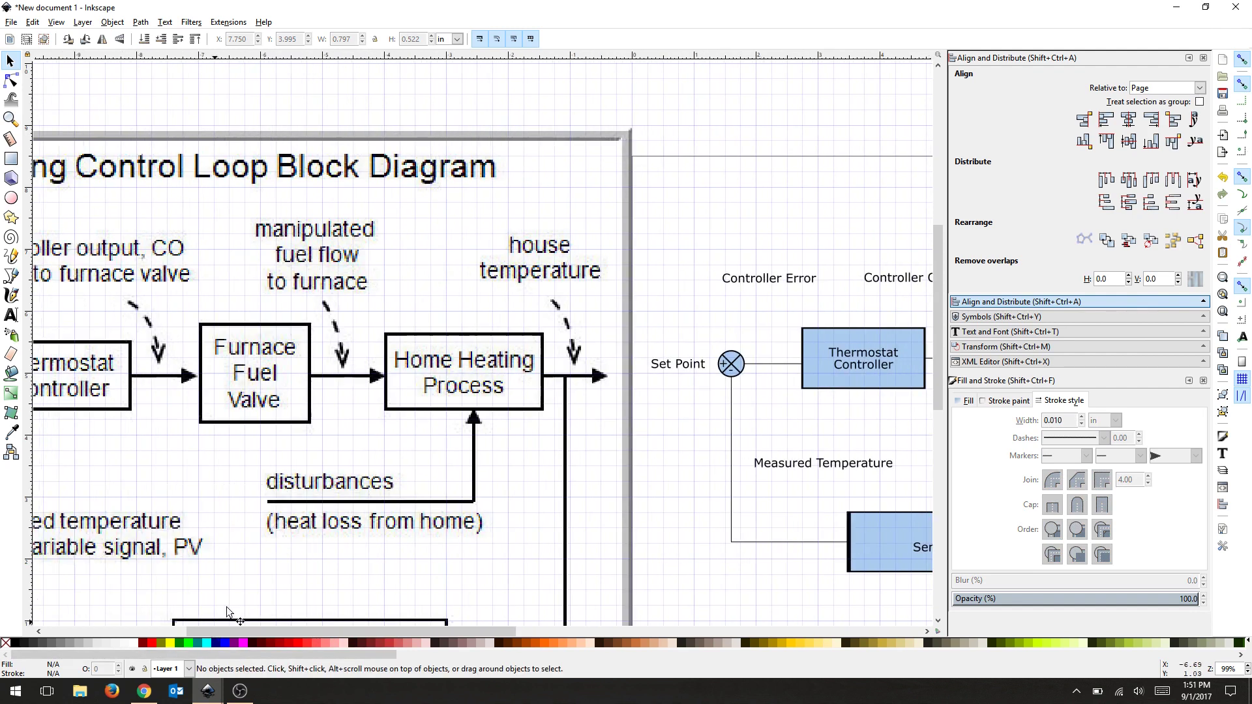
left_click(11, 275)
left_click(72, 41)
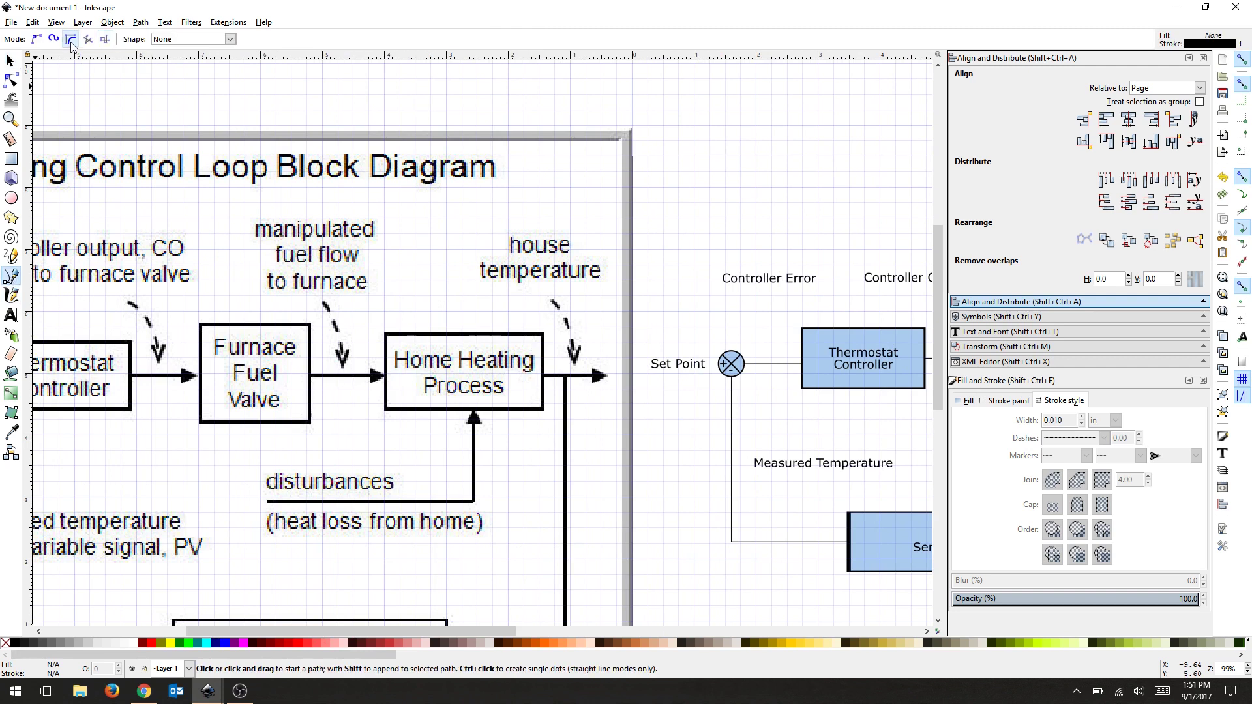
left_click(758, 297)
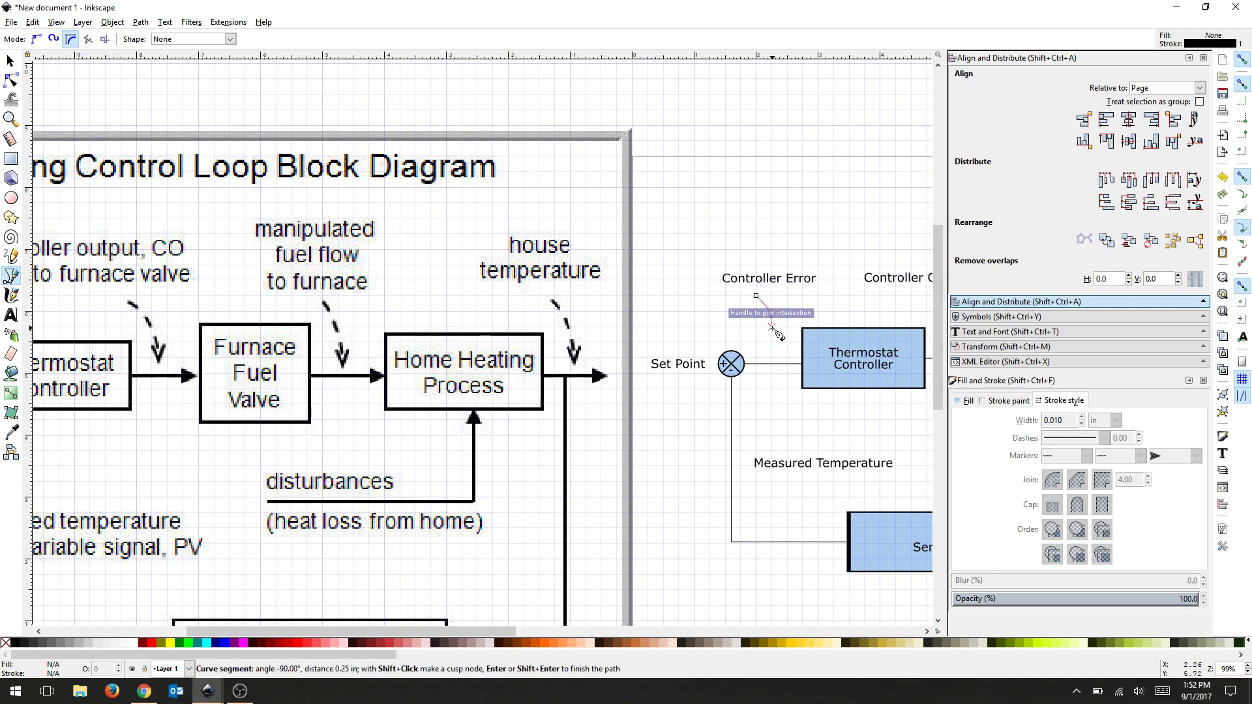
left_click(772, 326)
key("Return")
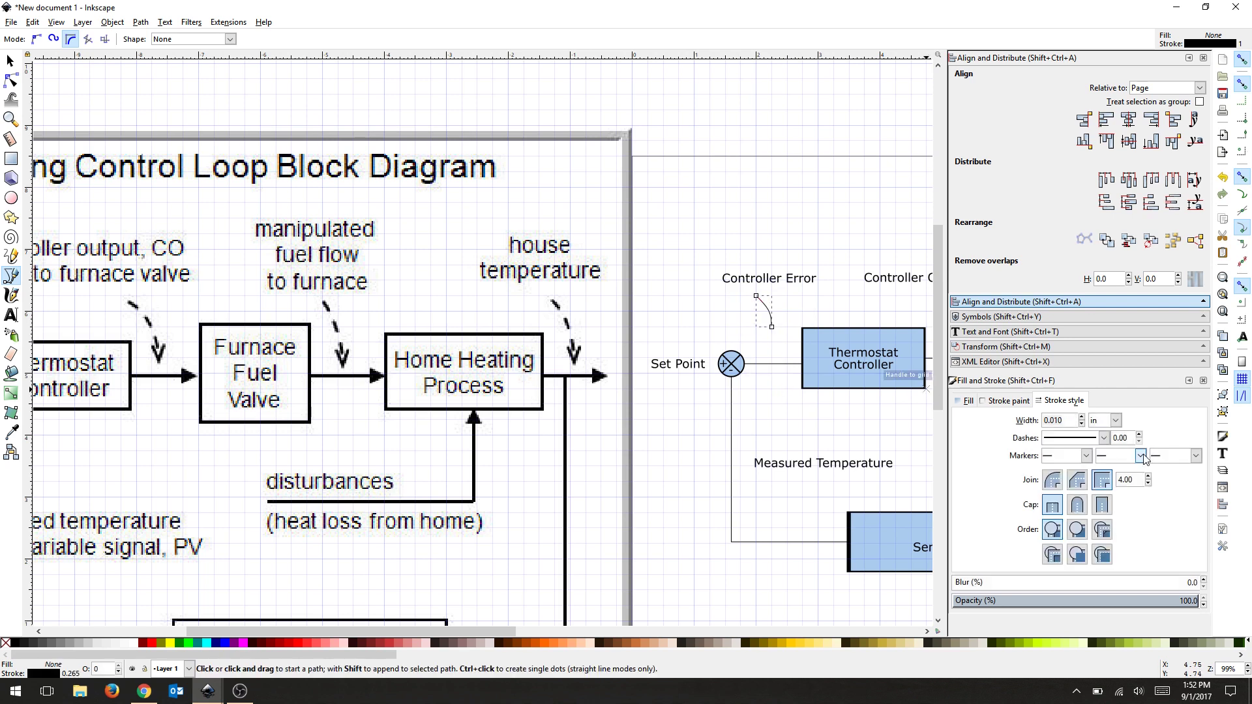
- Make the curve a short-dash line with an arrowhead end marker
left_click(1105, 441)
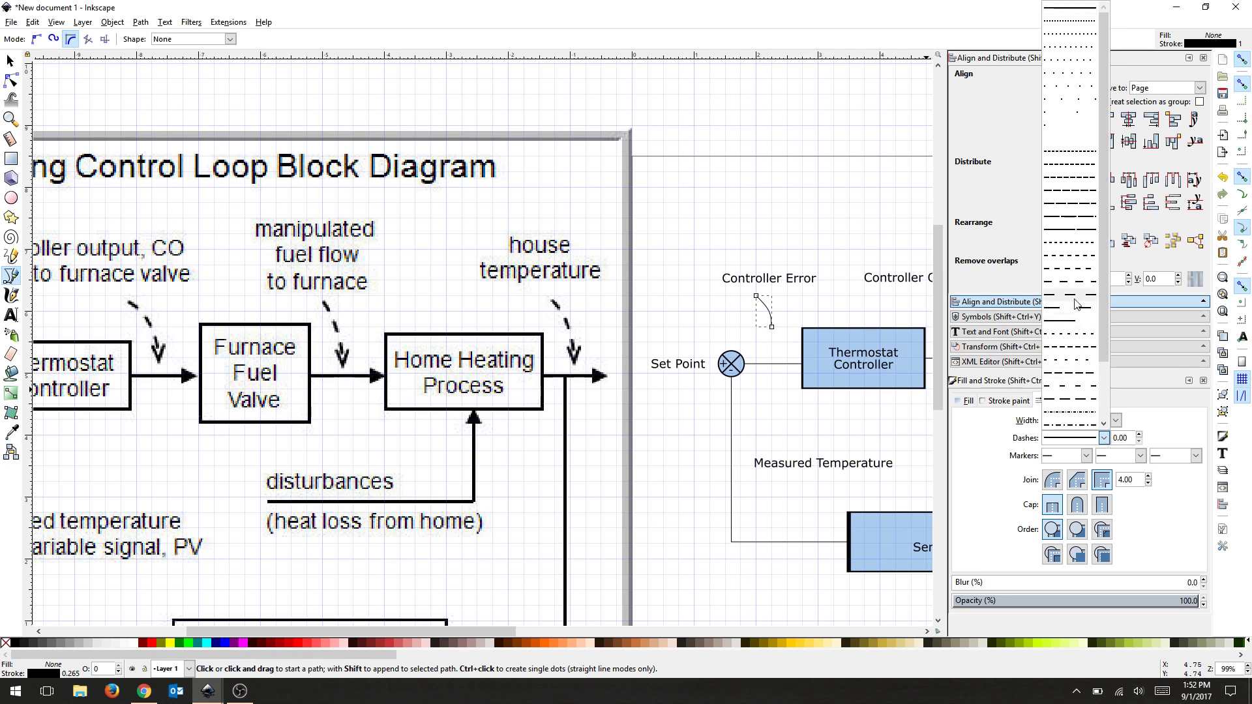
left_click(1072, 265)
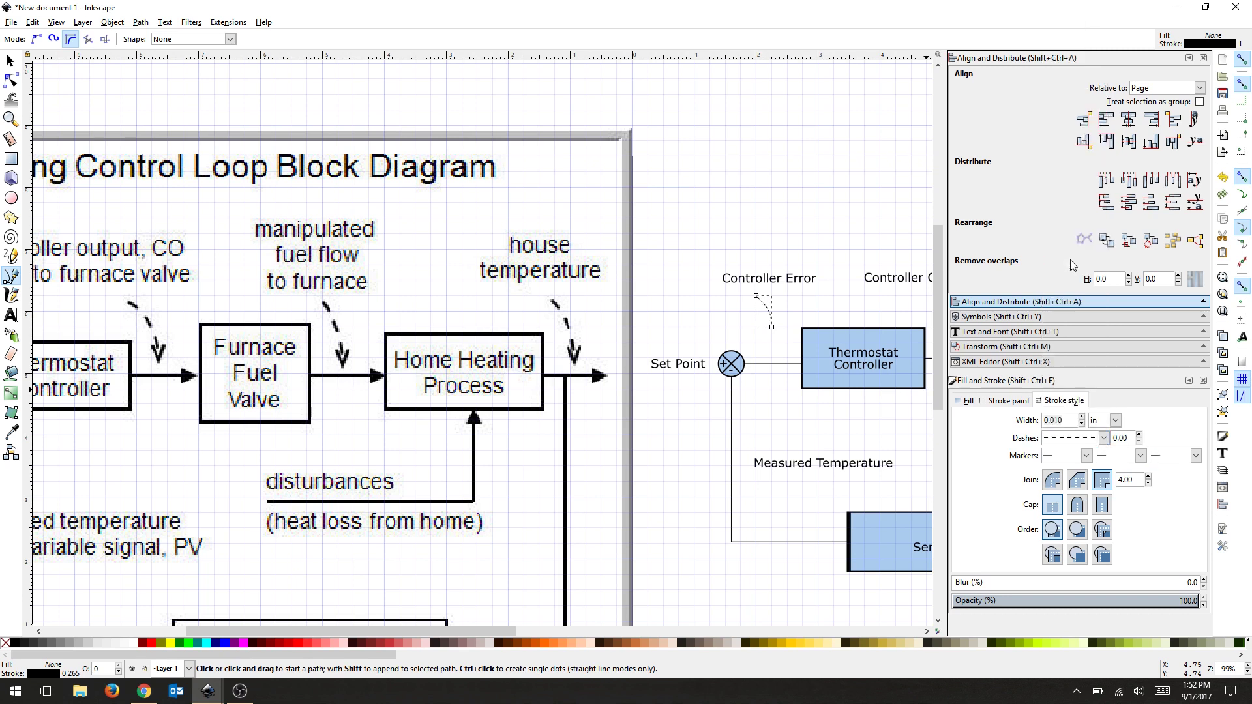
left_click(1196, 456)
left_click(1164, 164)
left_click(820, 216)
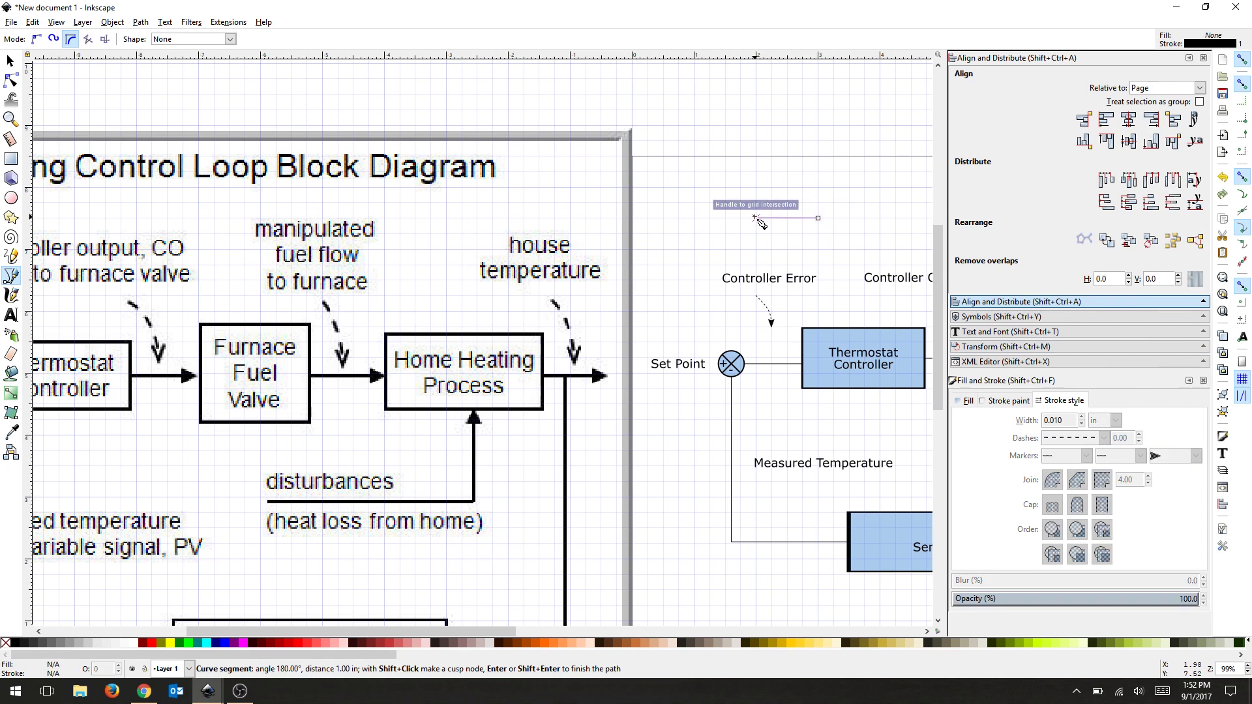
key("Escape")
left_click(10, 60)
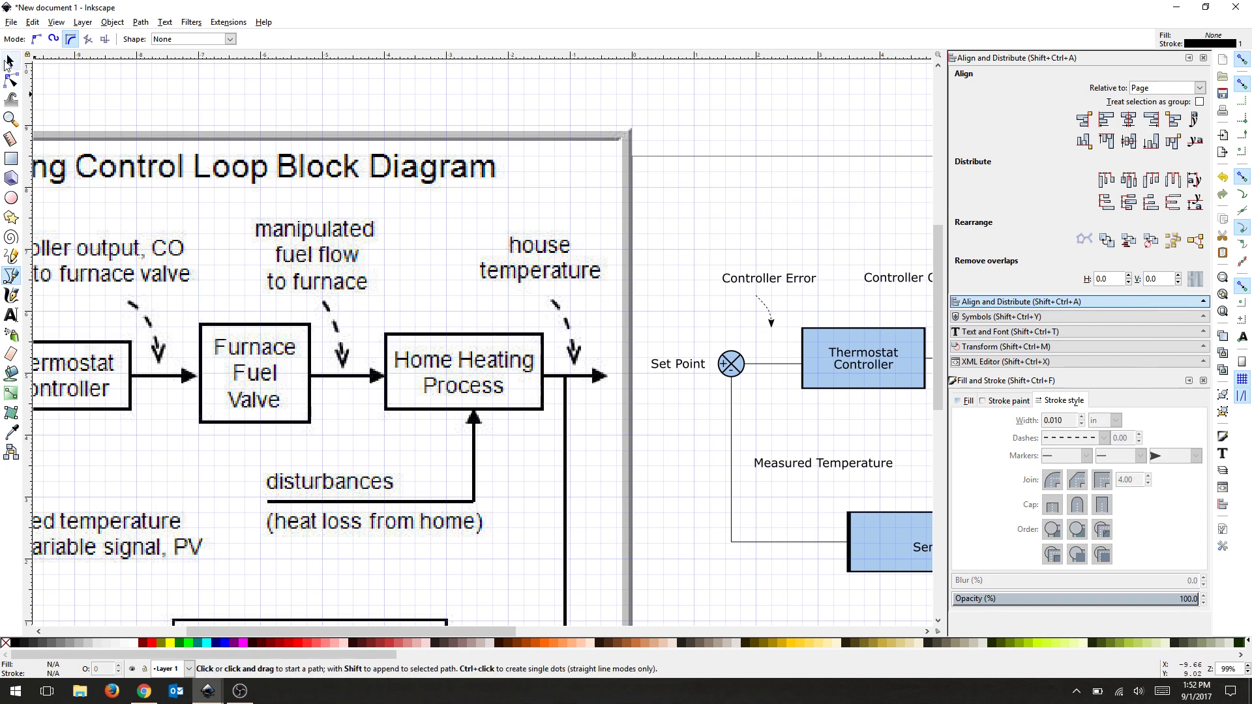
left_click(771, 312)
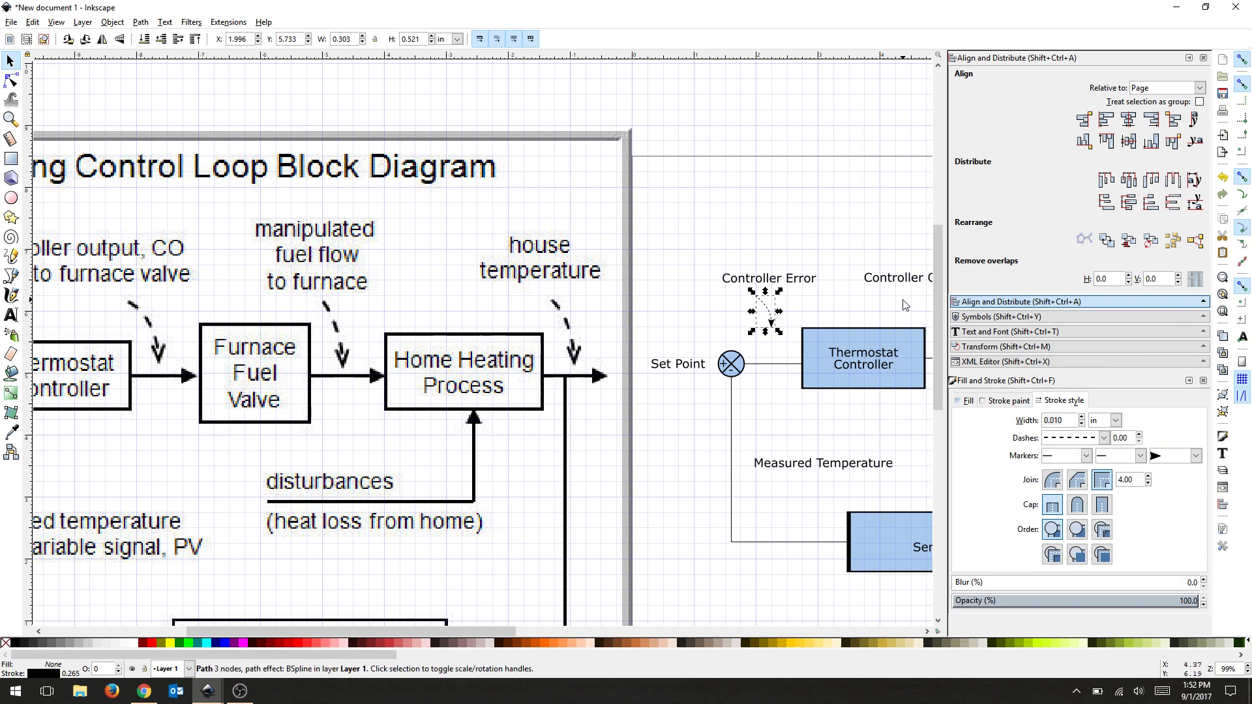
- Paste copies of the dashed arrow under Controller Output, Manipulated Flow to Furnace, House Temperature and Measured Temperature
key("ctrl+c")
key("ctrl+v")
left_click_drag(471, 629, 653, 628)
key("ctrl+v")
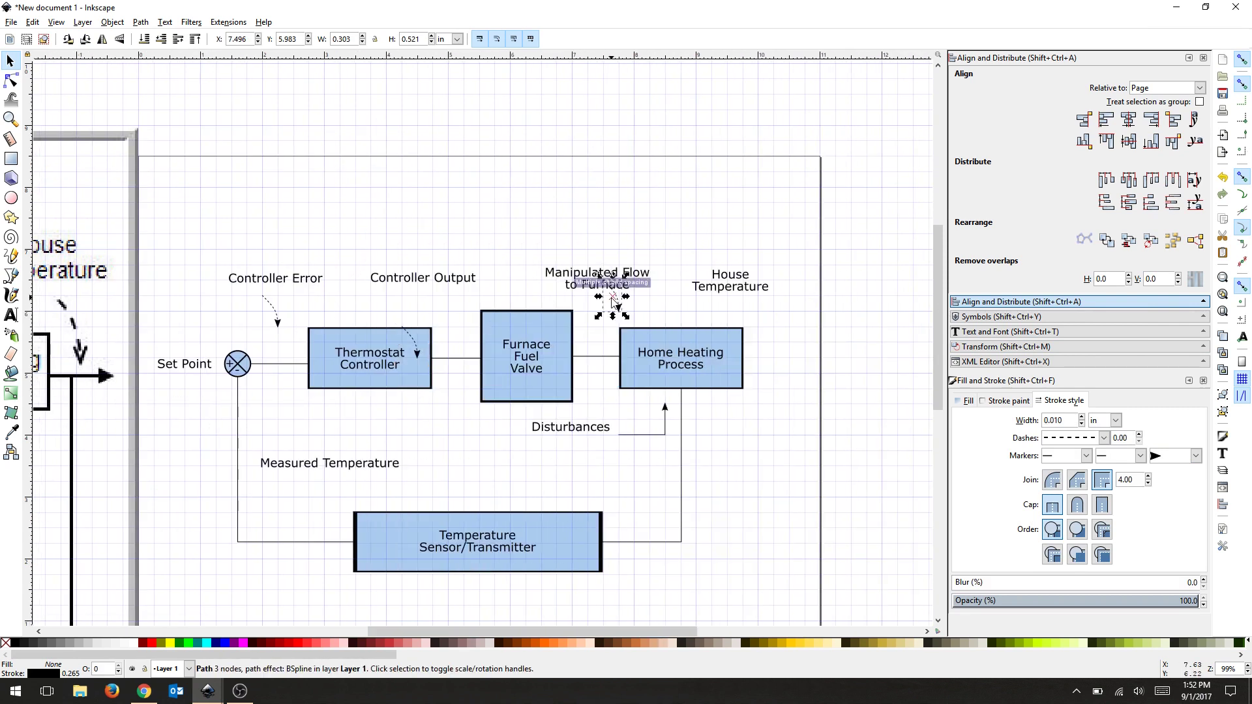
key("ctrl+v")
key("Escape")
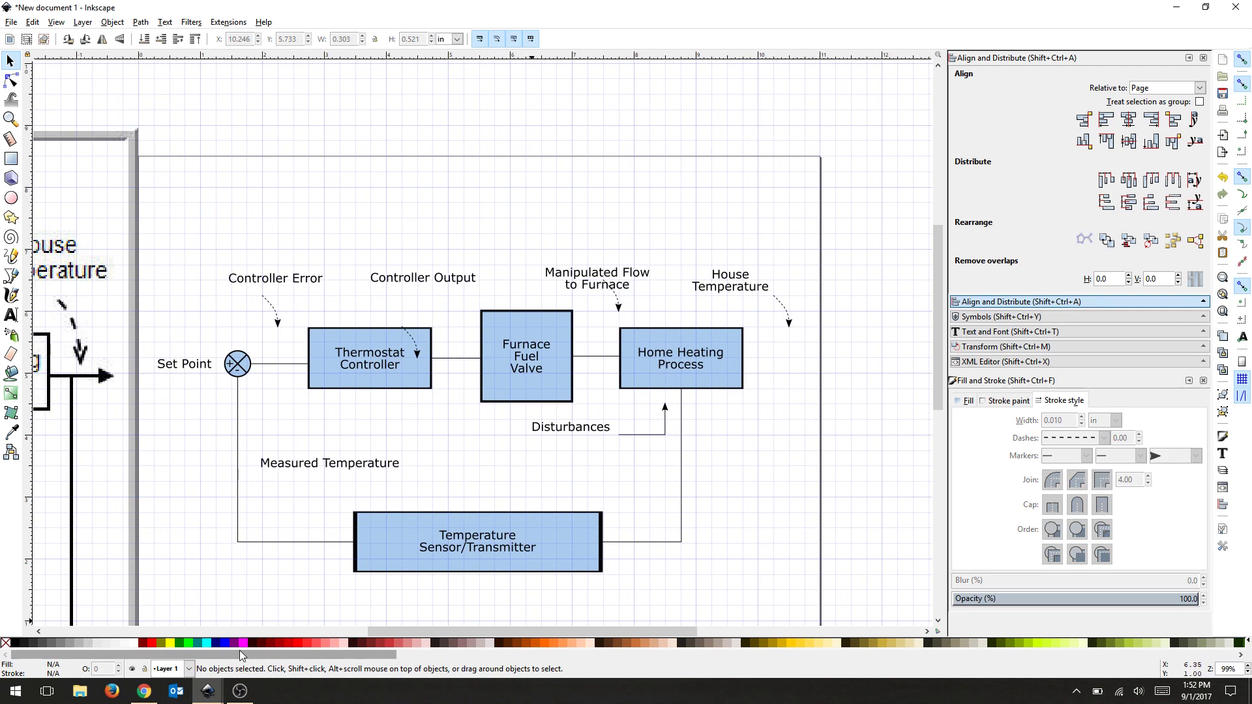
left_click_drag(414, 632, 472, 632)
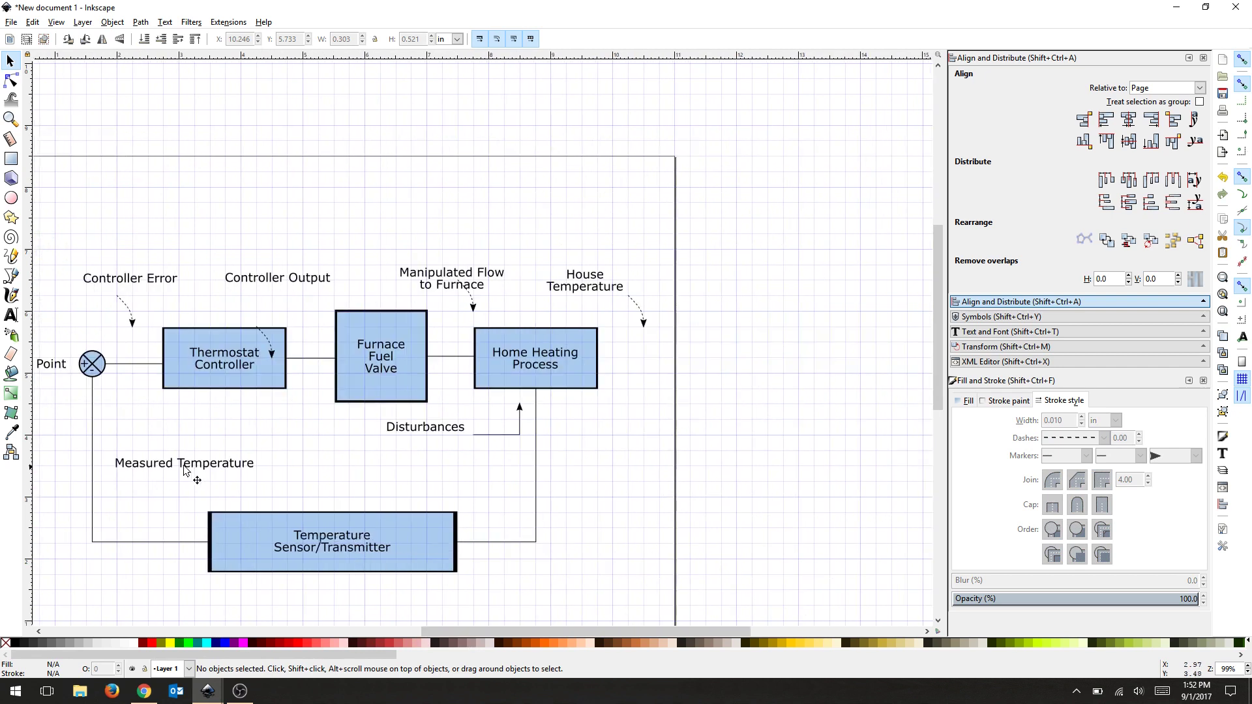
key("ctrl")
key("ctrl+v")
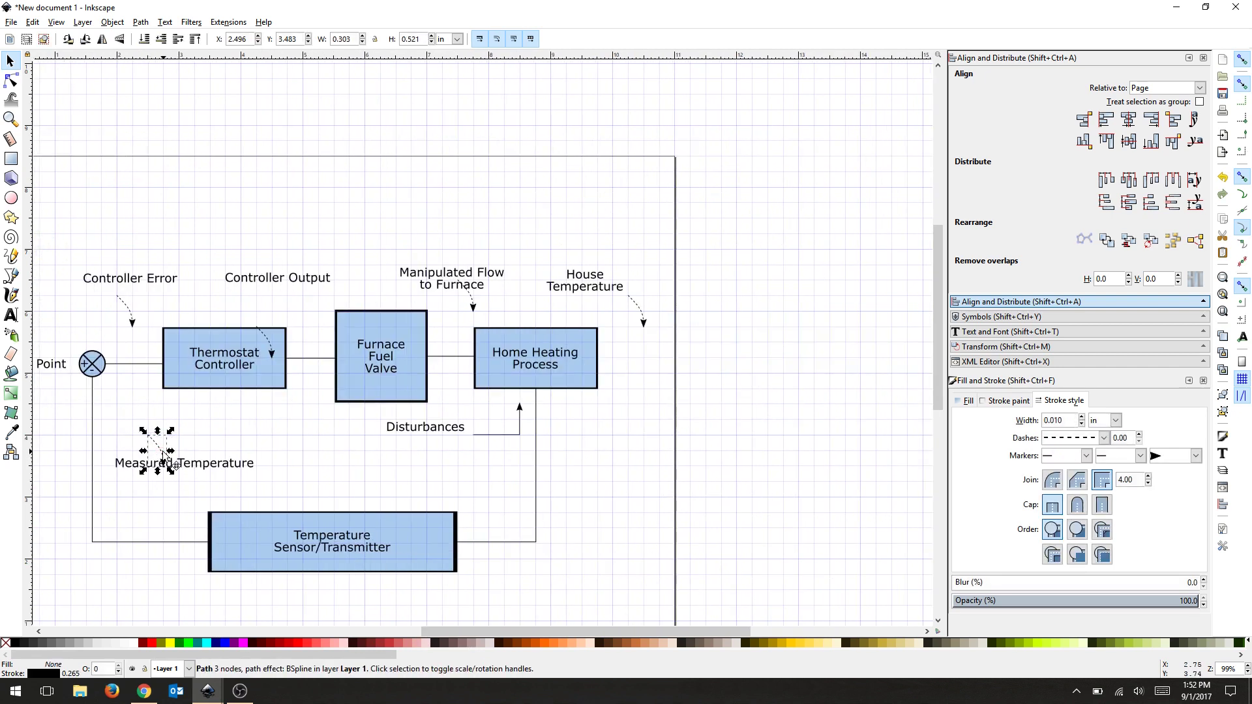
- Rotate, mirror and flip the arrow by Measured Temperature to reverse it; show the Transform dialog
left_click(169, 464)
left_click_drag(171, 471, 127, 437)
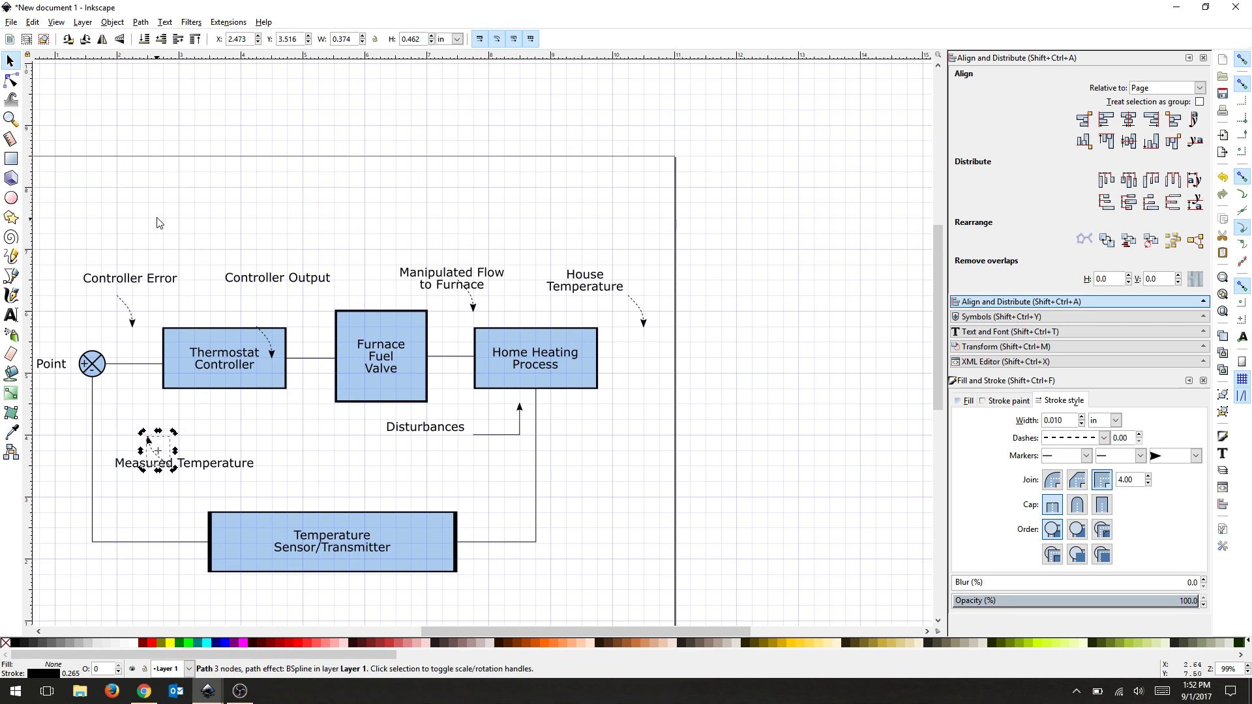
left_click(103, 41)
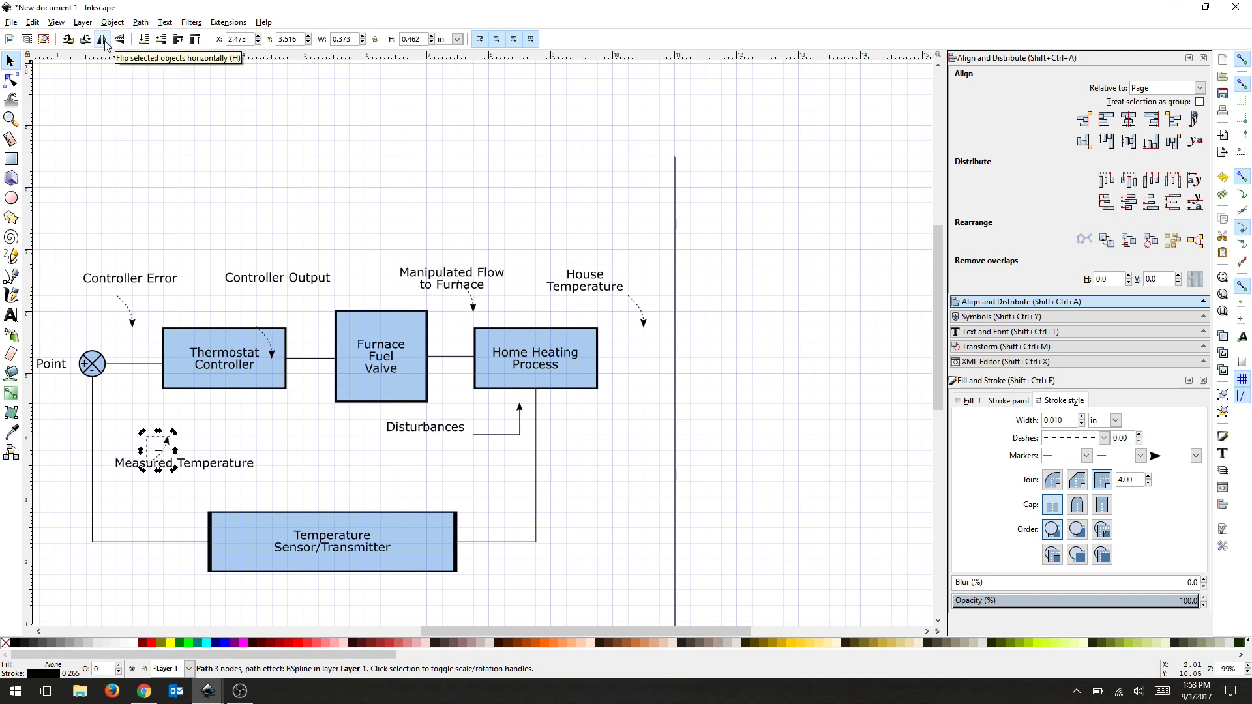
left_click(115, 42)
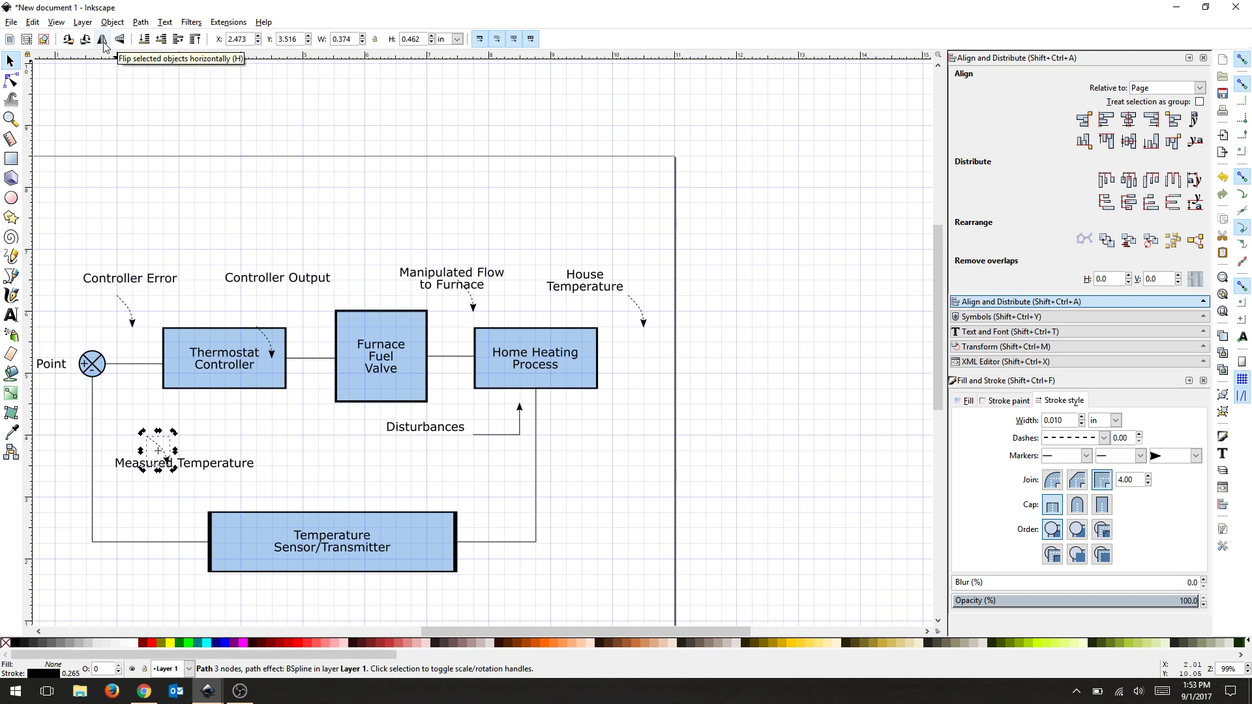
left_click(88, 42)
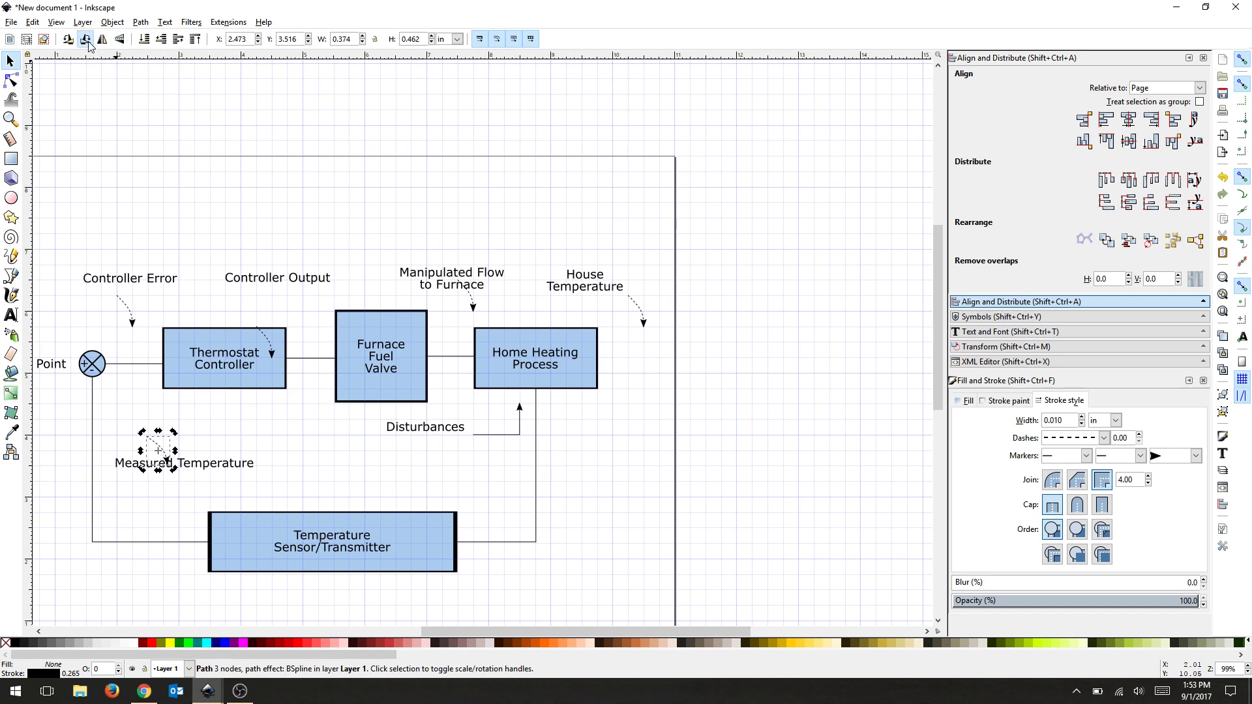
left_click(88, 42)
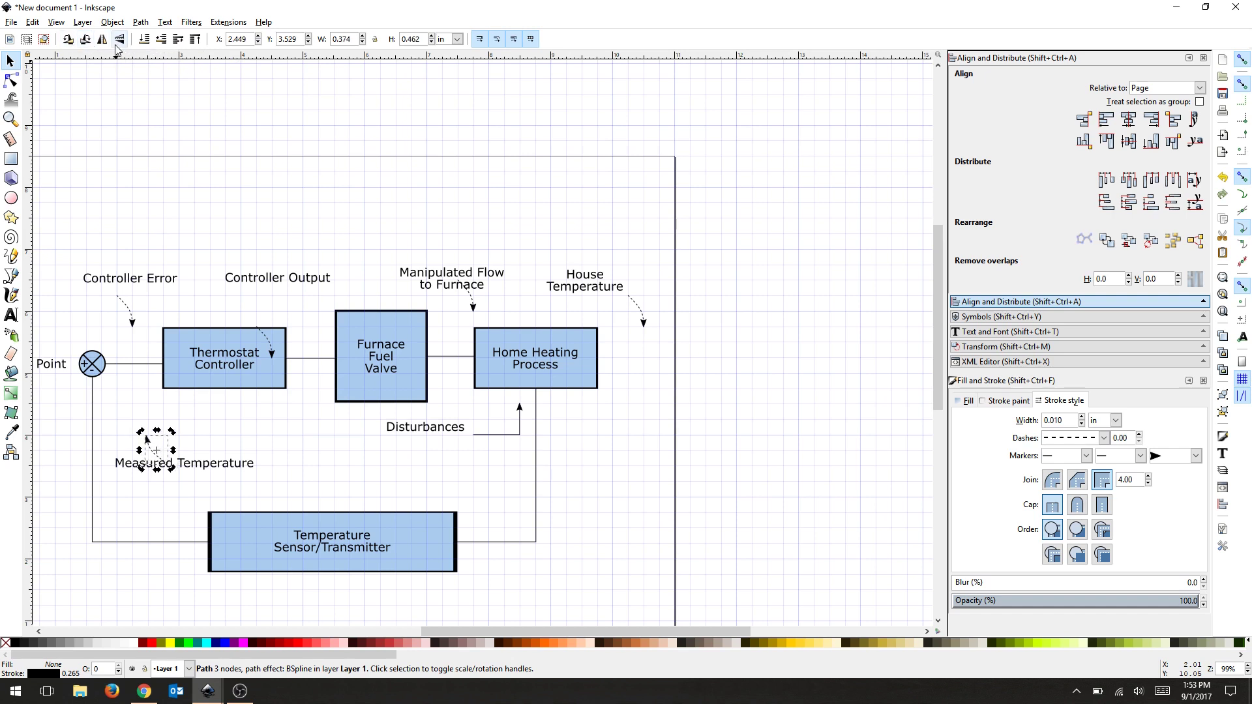
left_click(112, 22)
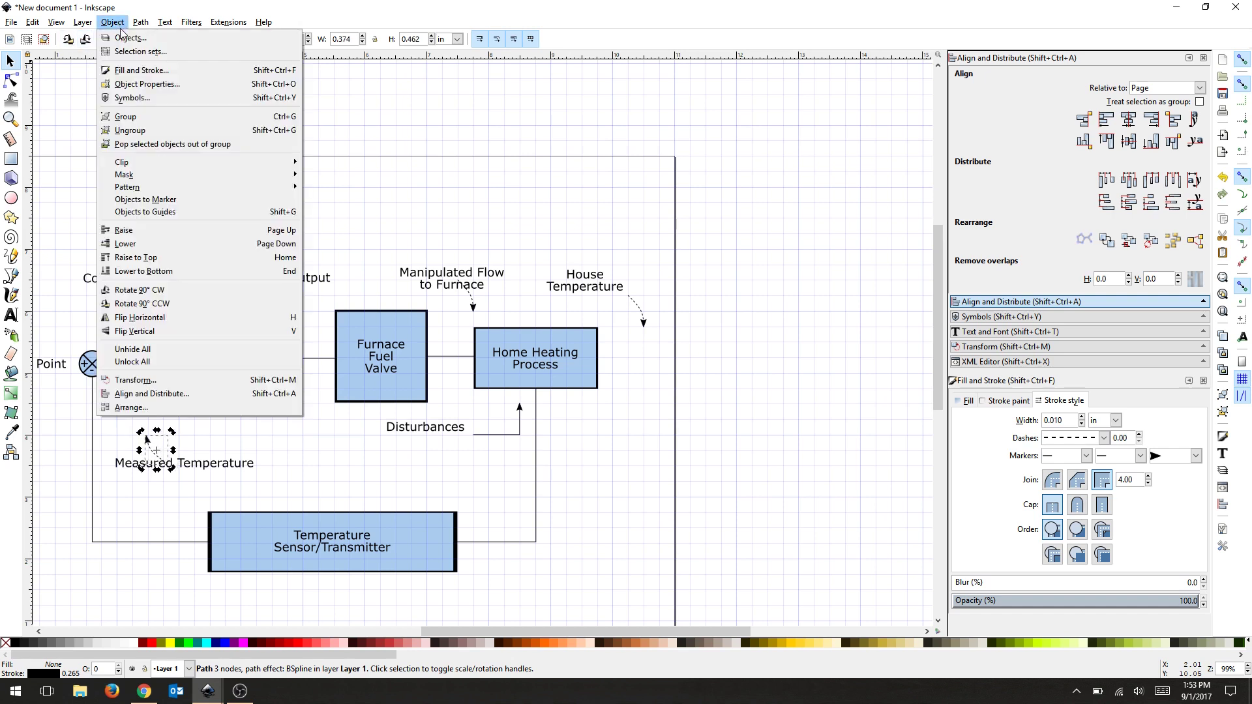
left_click(202, 379)
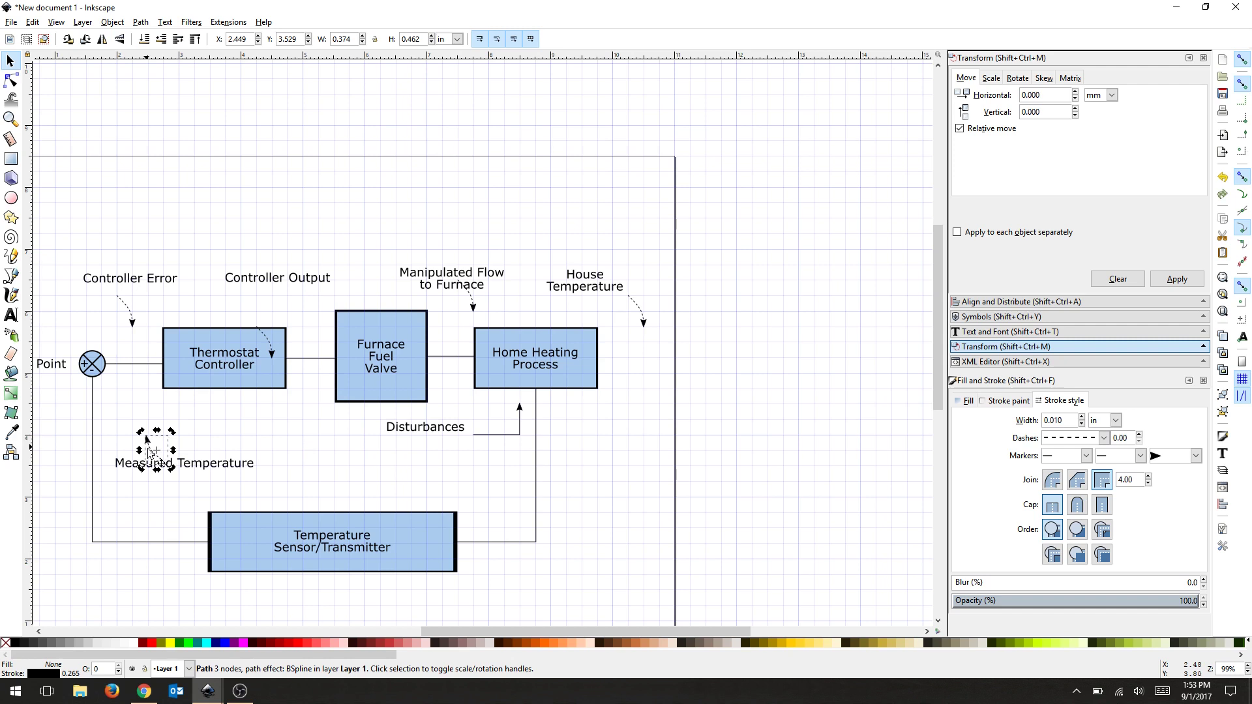
- Draw a short curve from above Measured Temperature toward the summing point
left_click(255, 456)
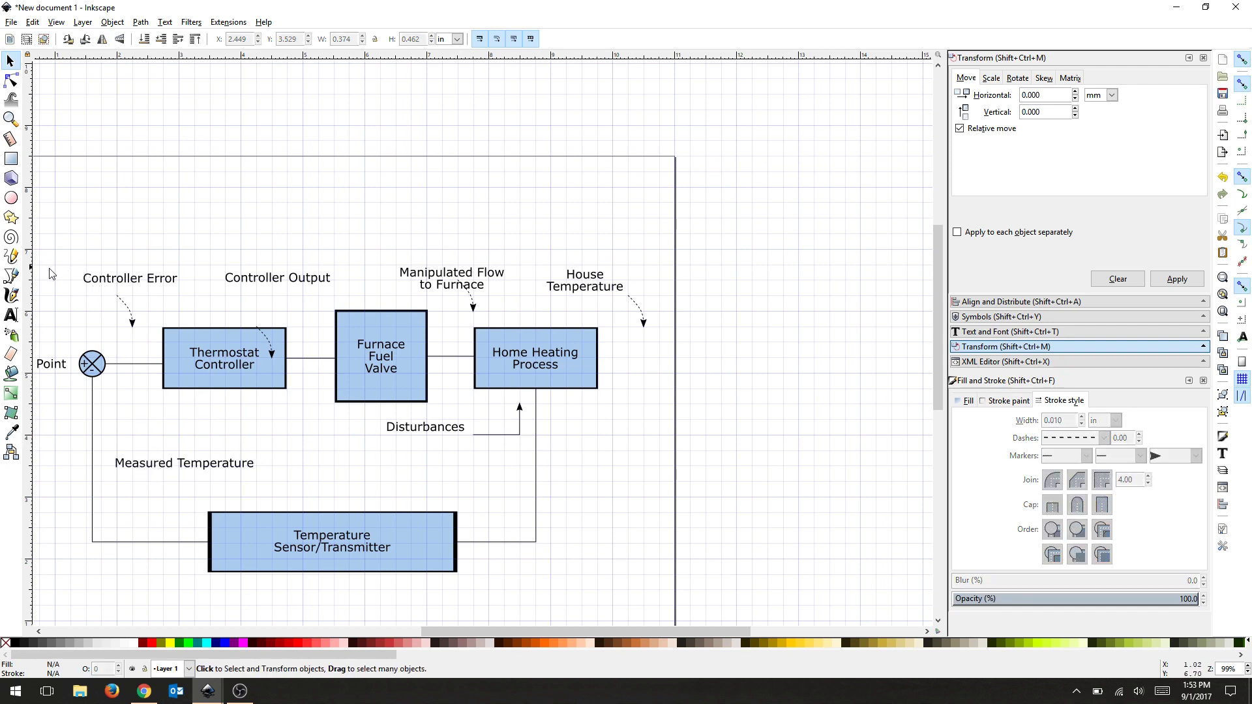
left_click(11, 276)
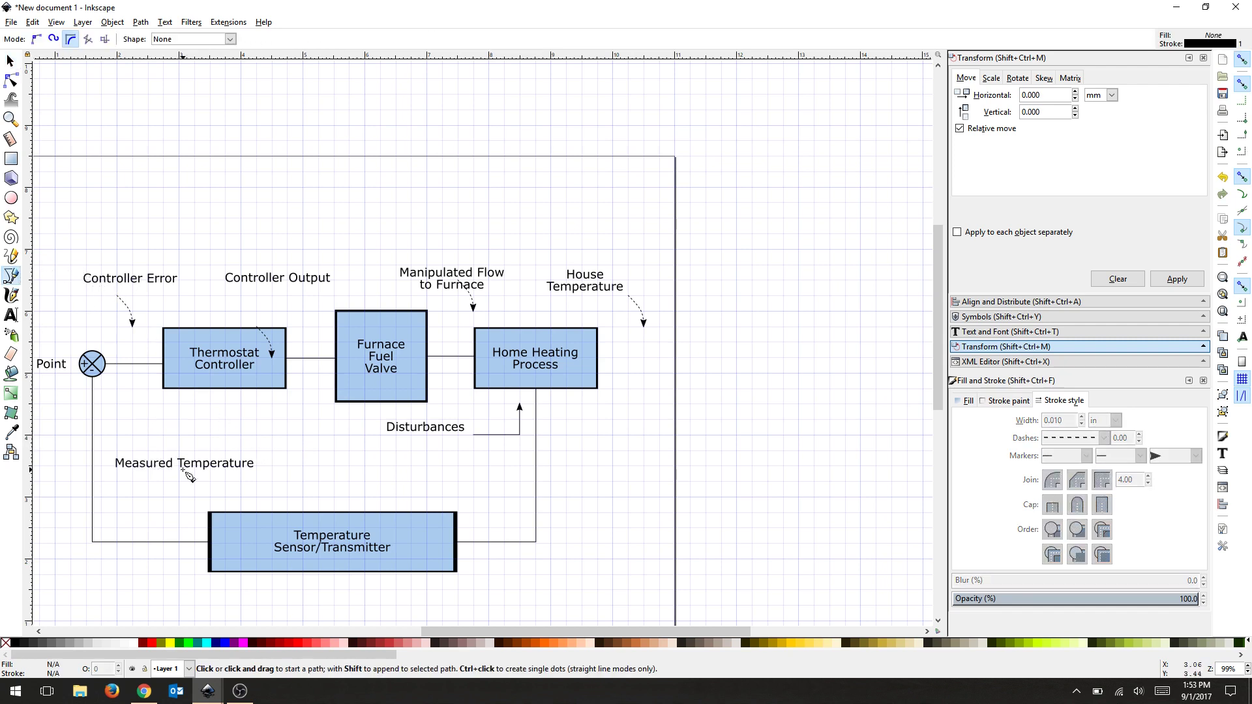
left_click(134, 433)
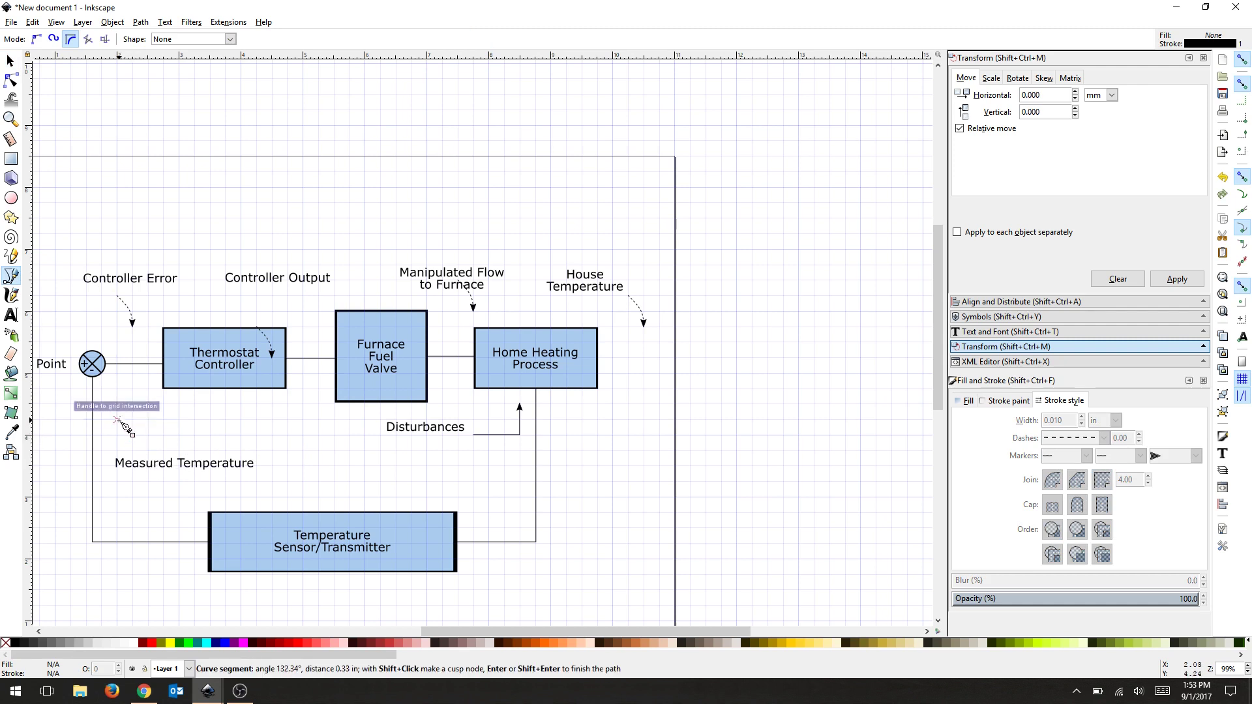
left_click(102, 420)
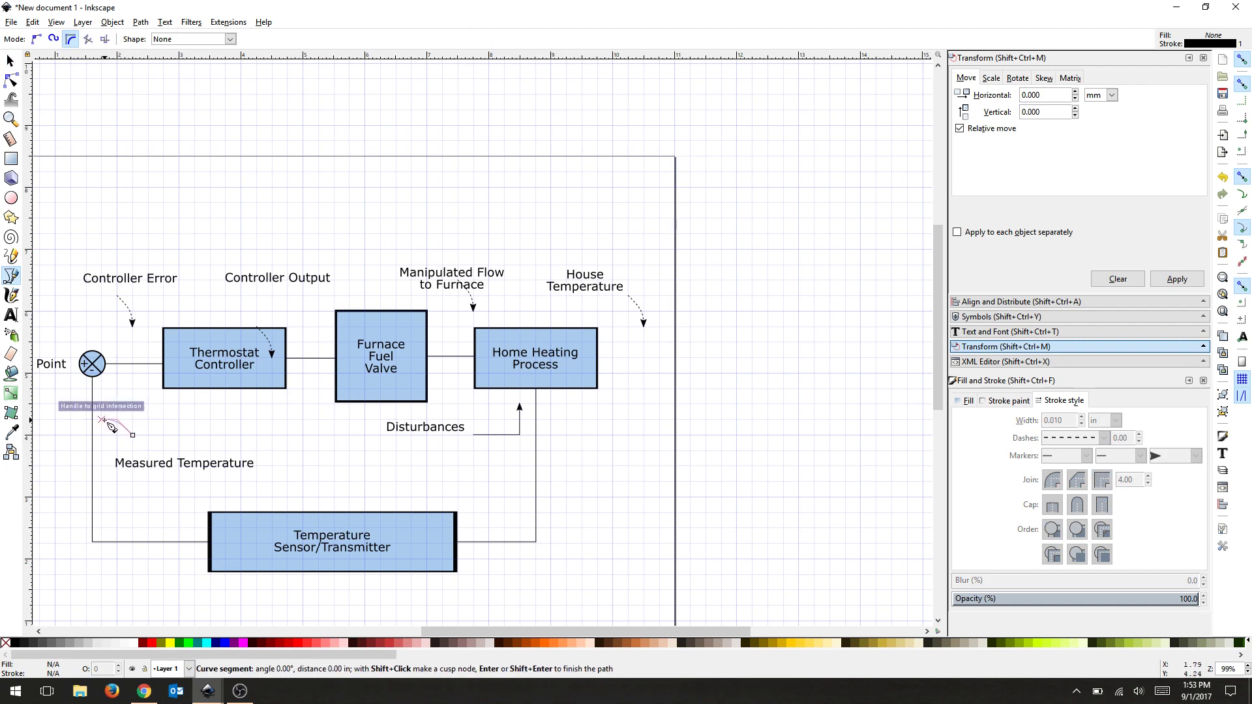
key("Return")
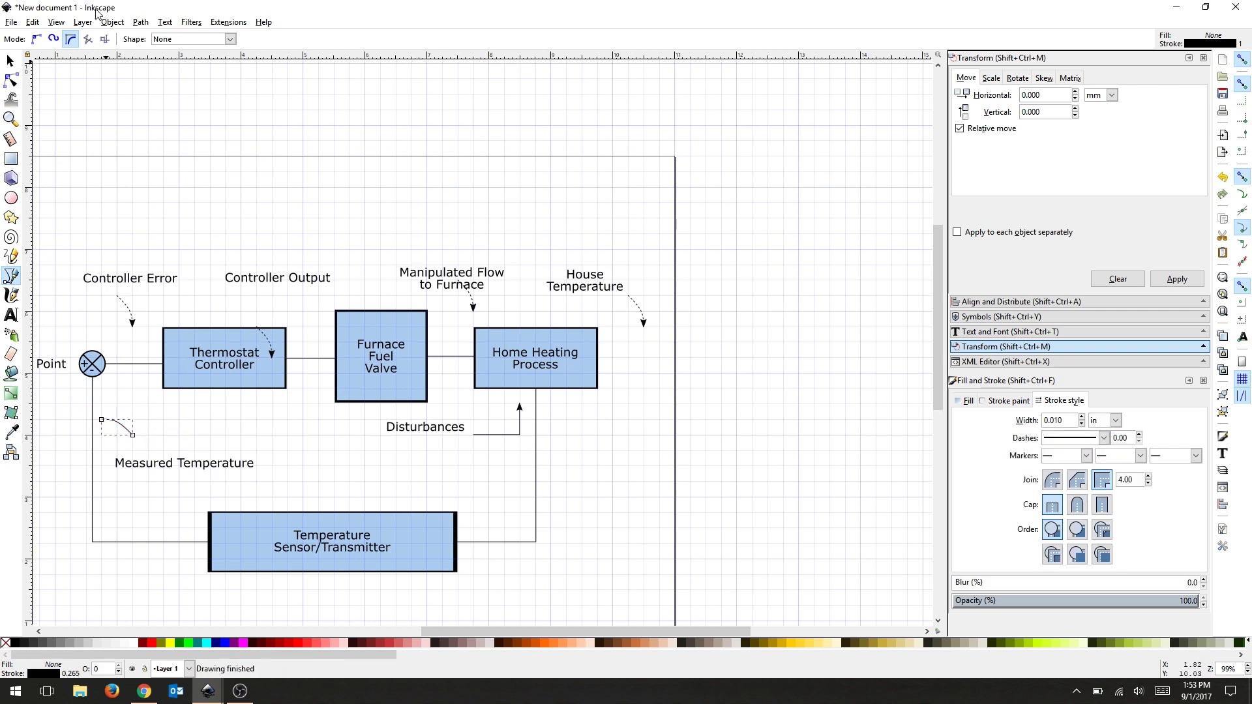
left_click(10, 63)
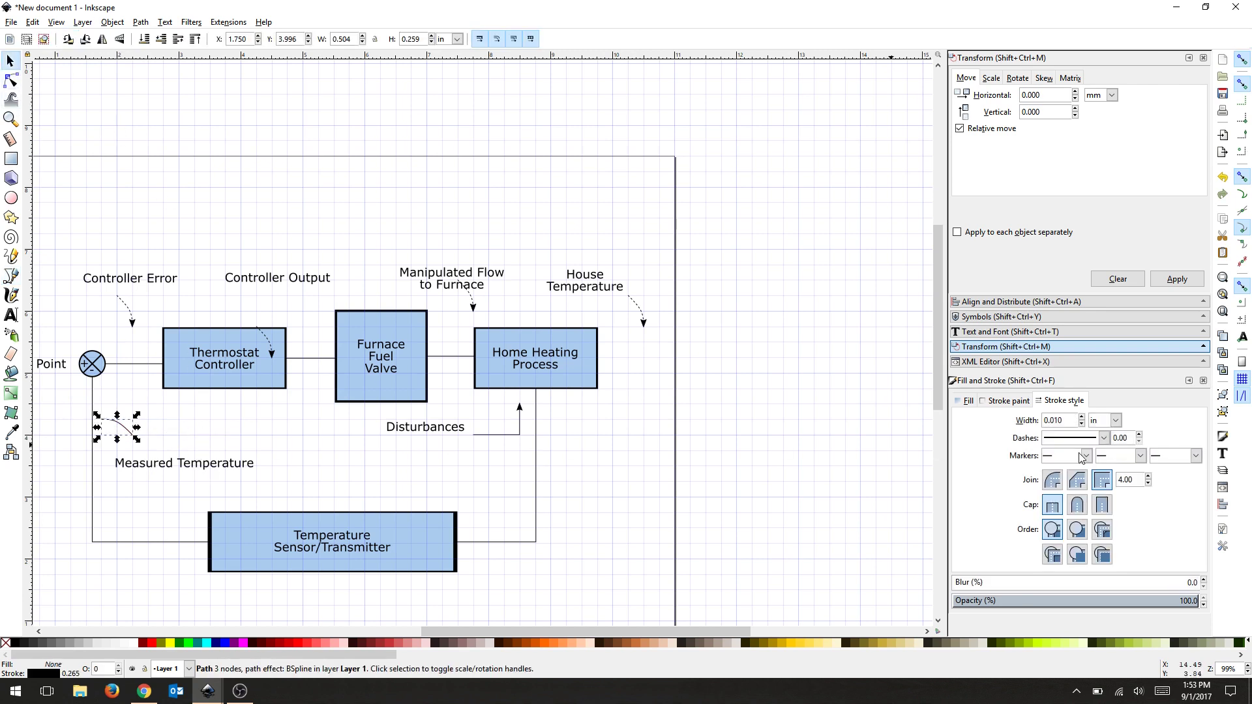
- Make the new curve dashed with a triangle arrowhead at its end
left_click(1104, 438)
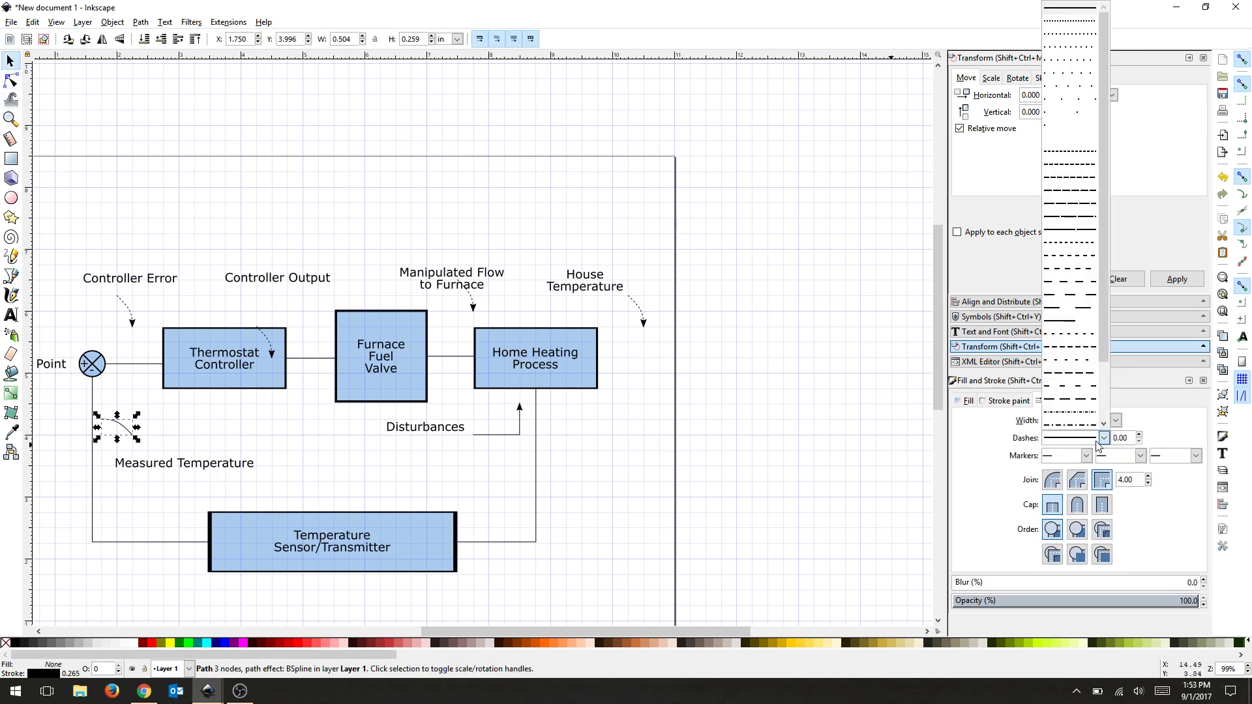
left_click(1075, 258)
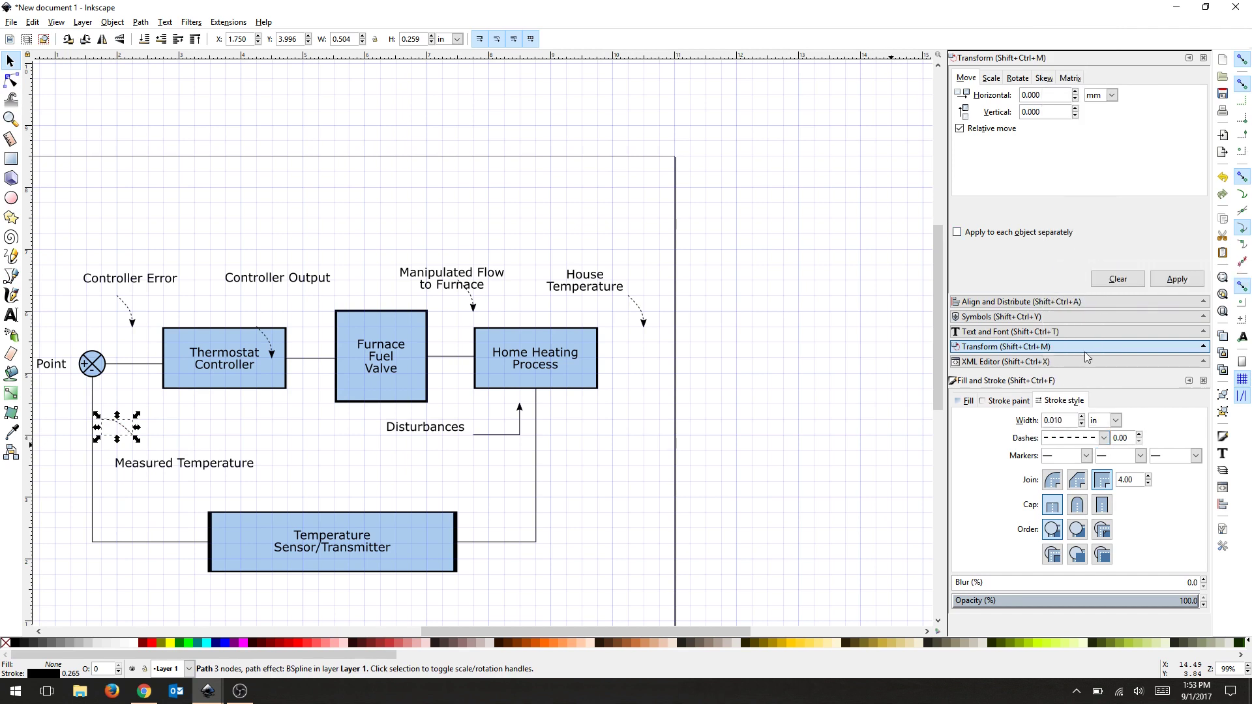
left_click(1087, 457)
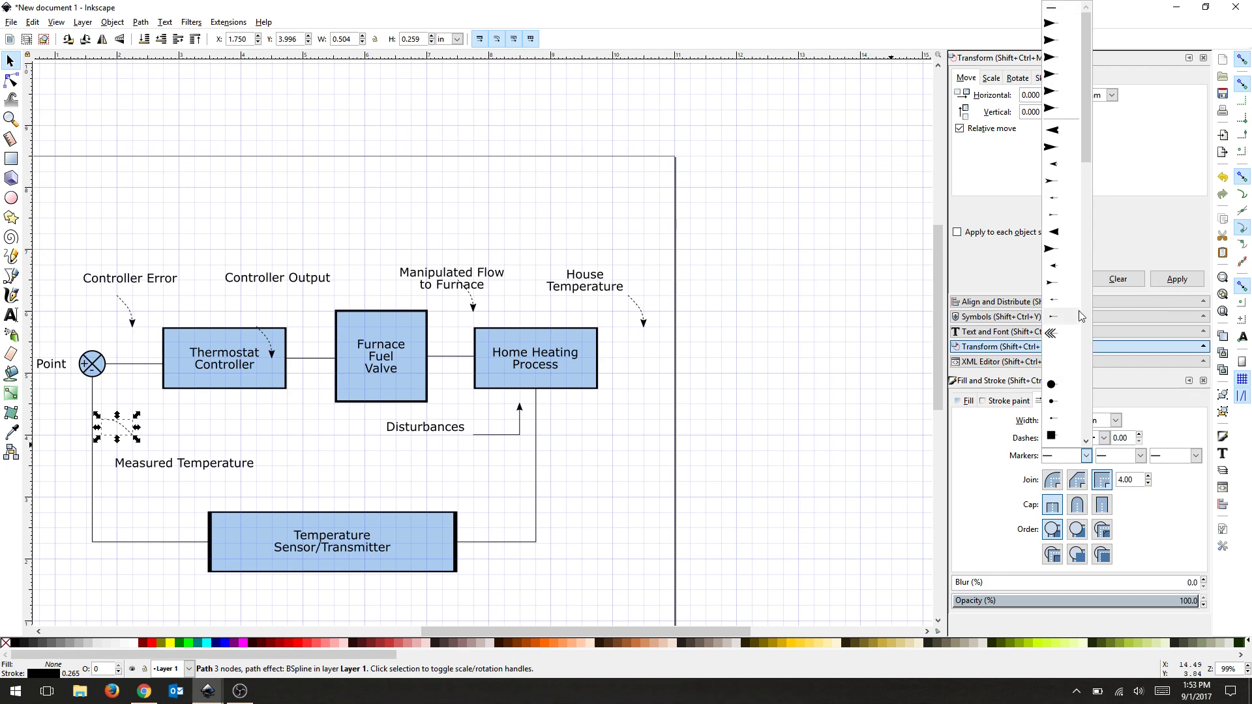
left_click(1068, 241)
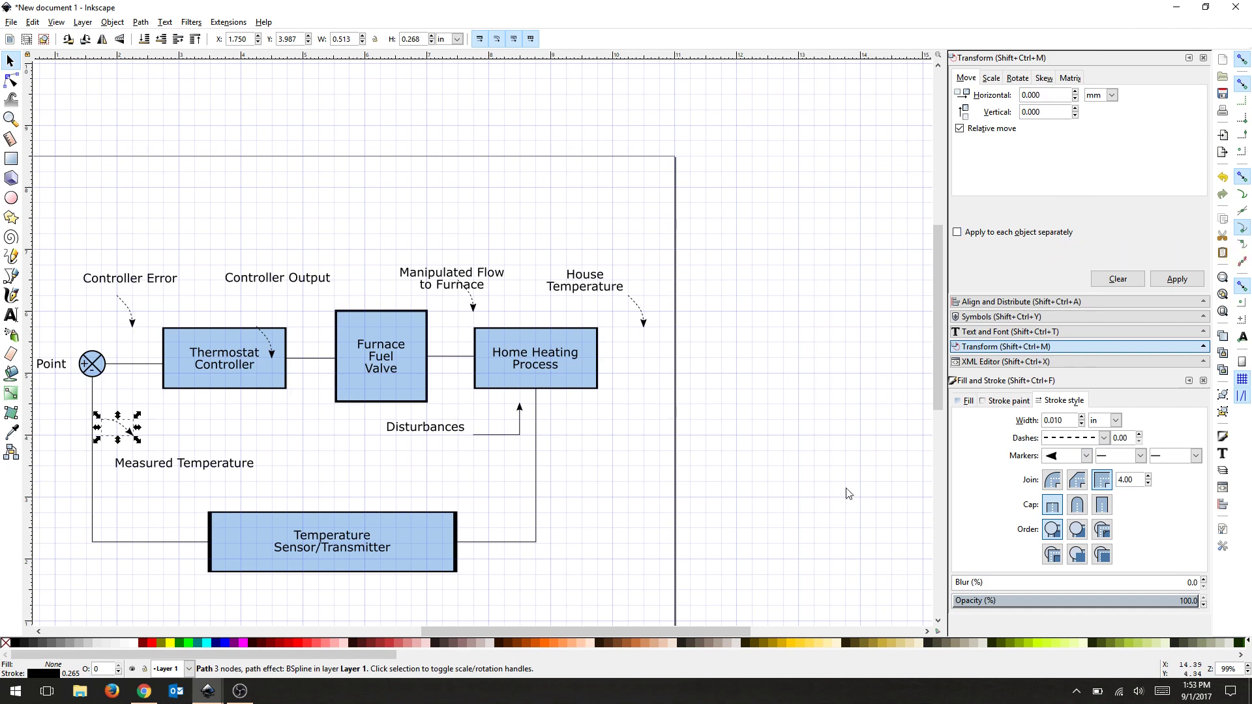
key("ctrl+z")
left_click(1196, 456)
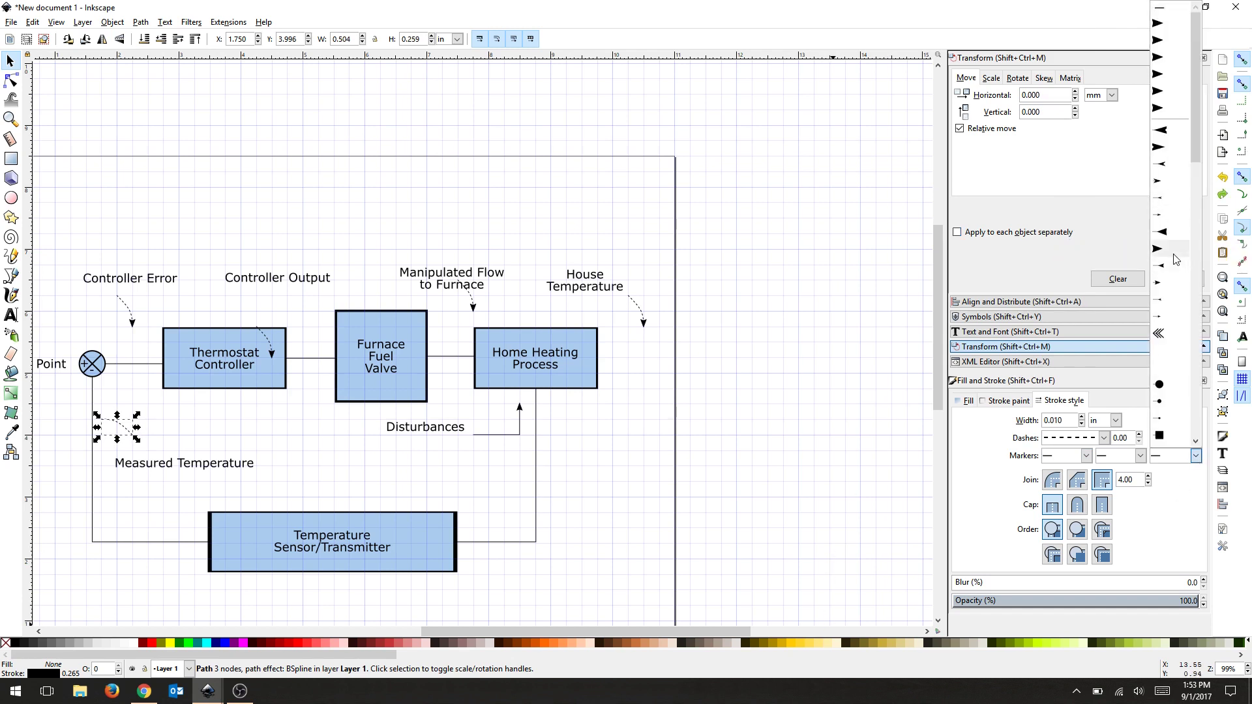
left_click(1174, 250)
left_click(484, 474)
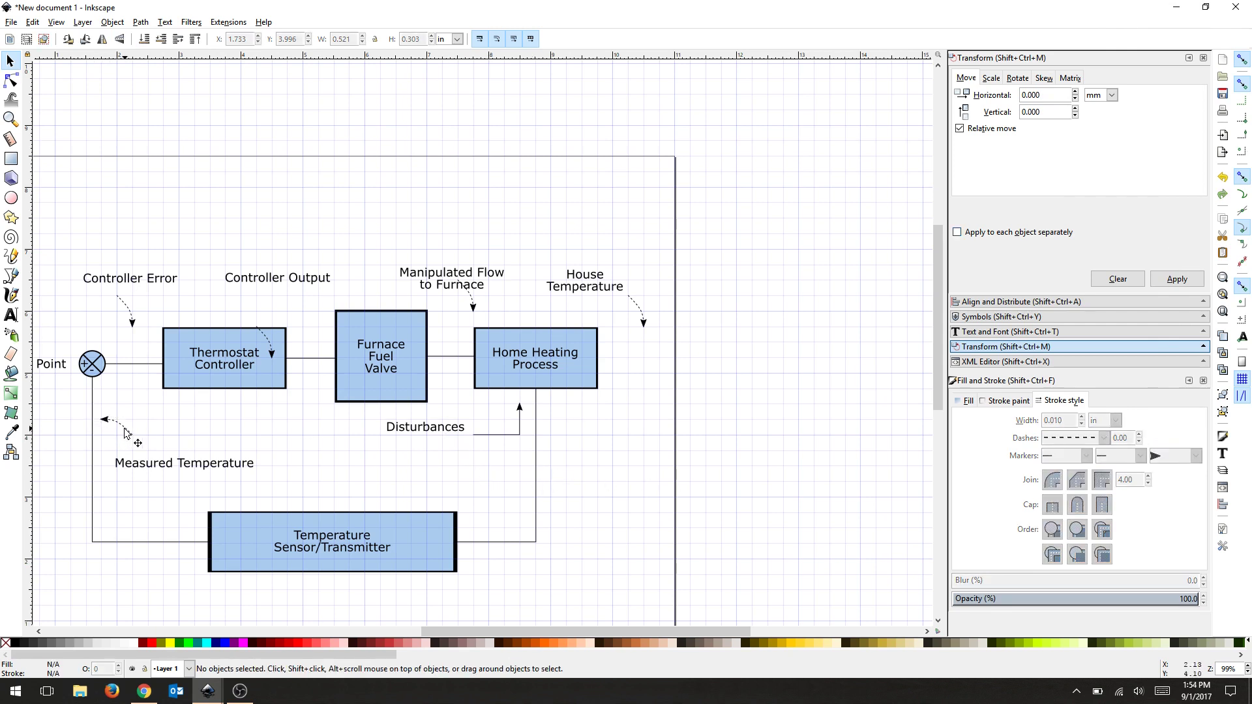
- Shift the Measured Temperature label up-left and nudge the Disturbances label down-right
left_click_drag(152, 467, 139, 449)
left_click(155, 489)
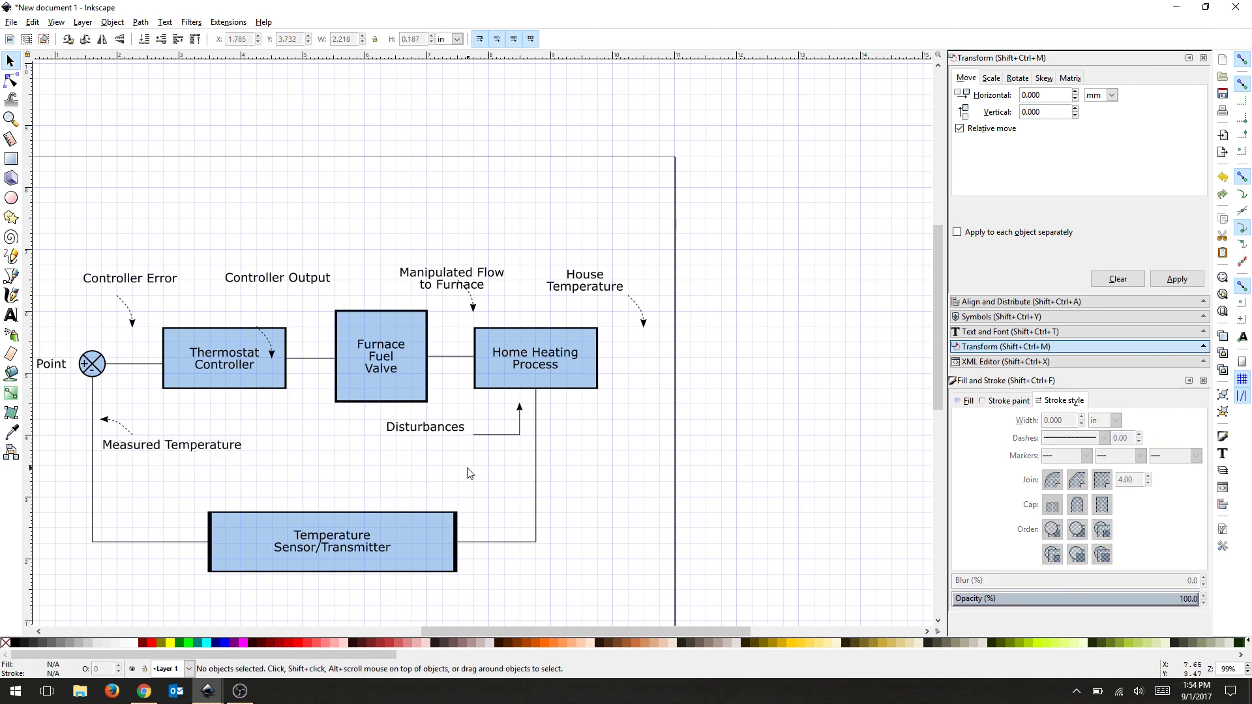
left_click_drag(443, 433, 449, 441)
left_click(306, 475)
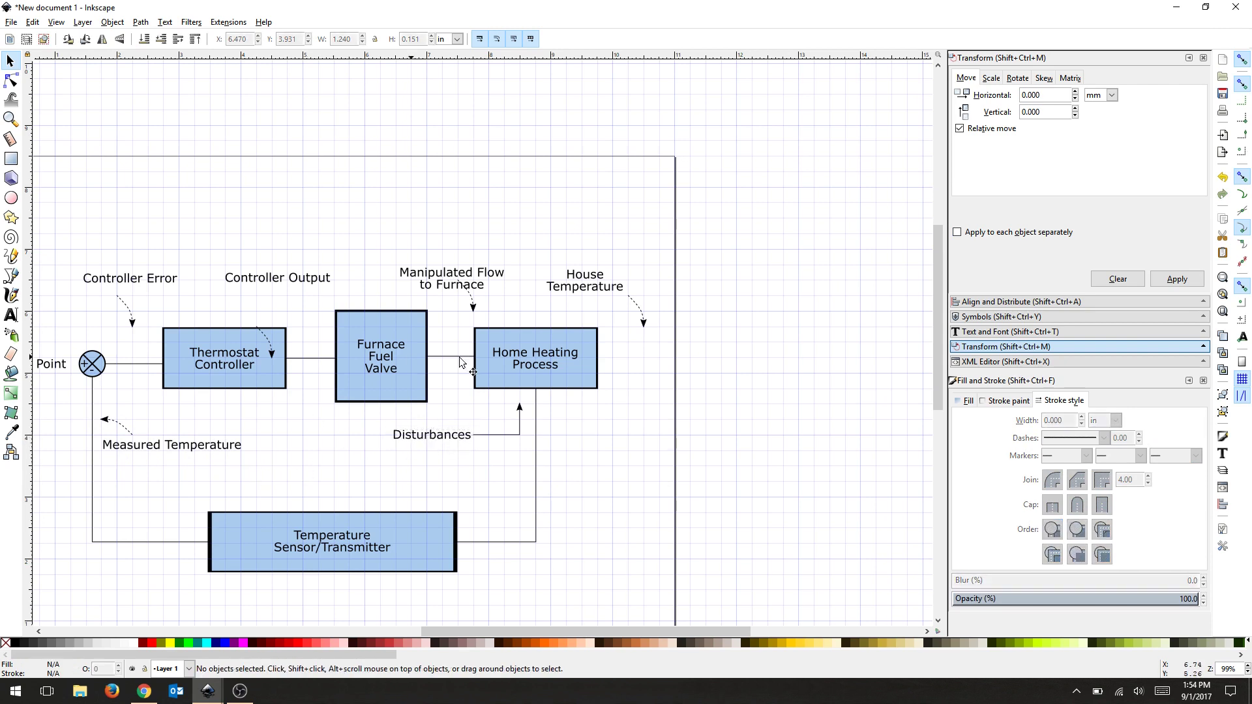
- Move the Manipulated Flow, Controller Output and Controller Error dashed arrows onto their connectors
left_click_drag(469, 313, 455, 339)
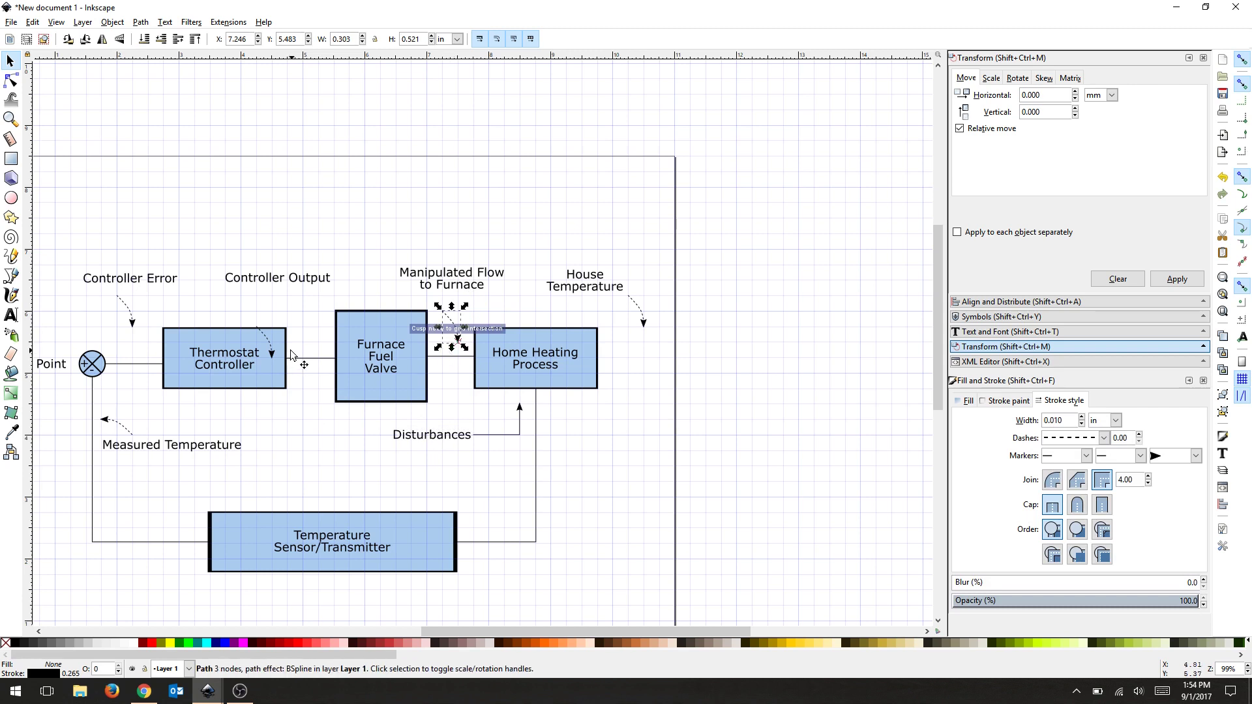
left_click_drag(274, 359, 321, 343)
left_click(322, 406)
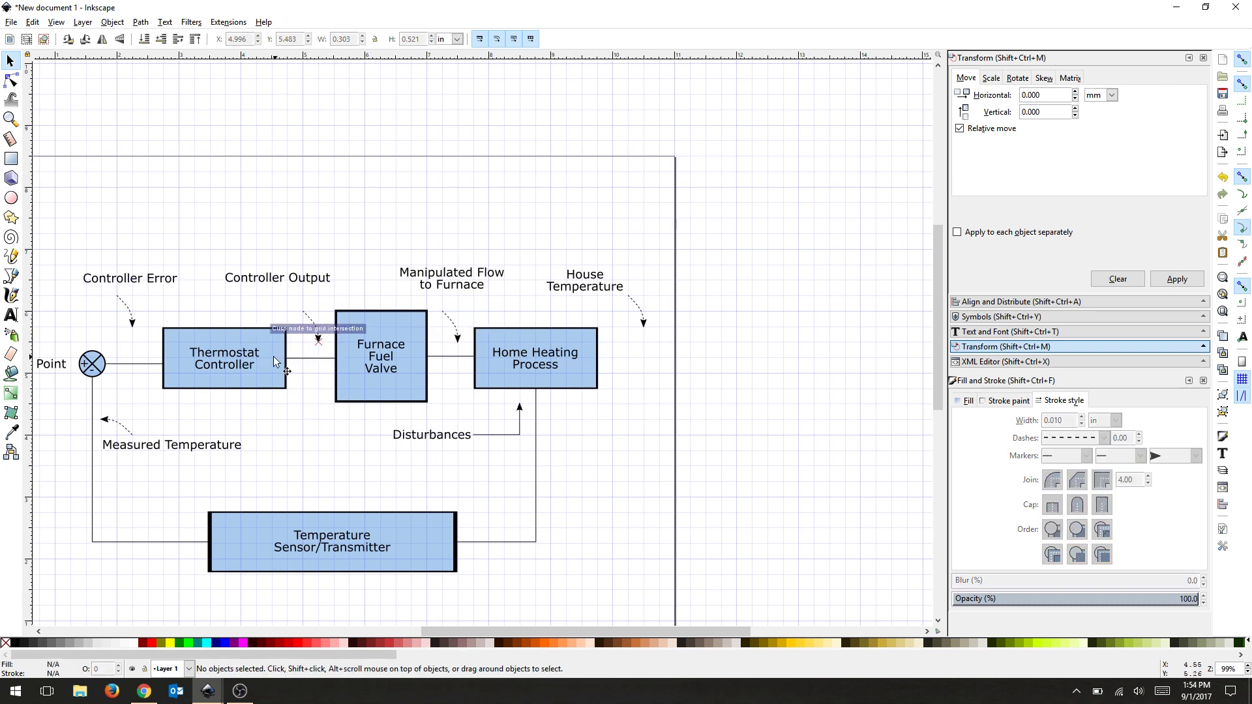
left_click_drag(131, 325, 133, 340)
left_click(155, 399)
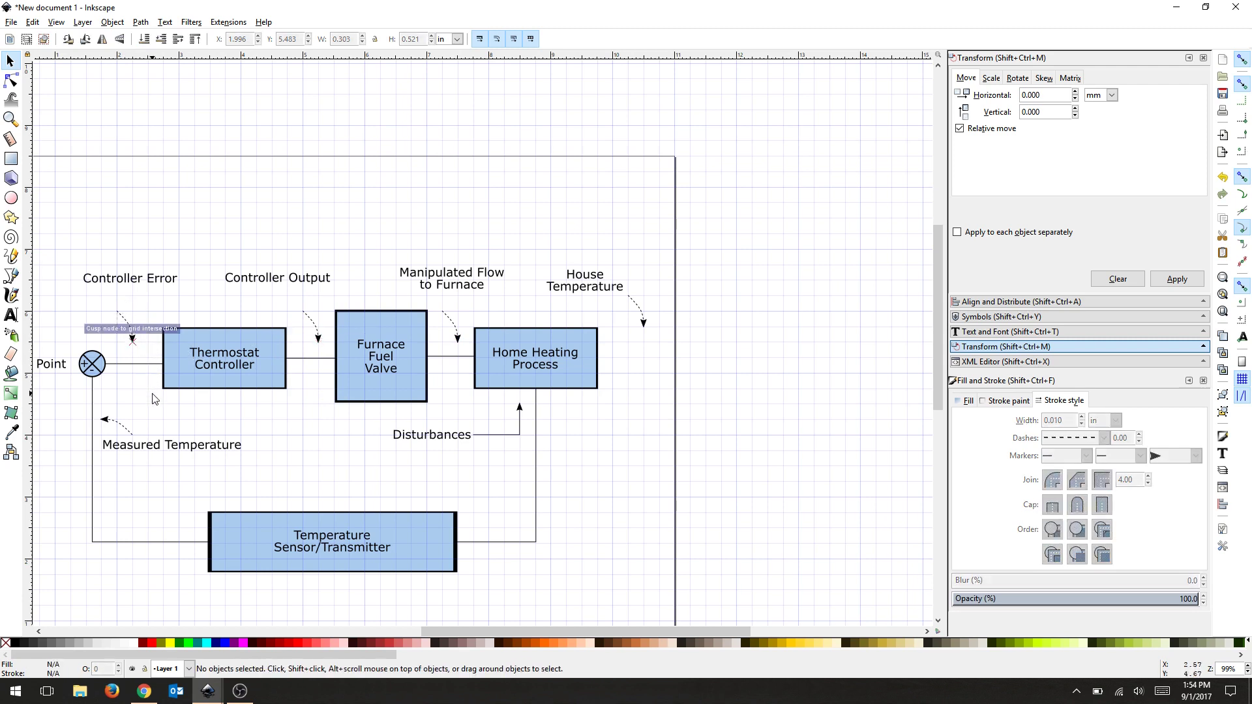
- Lower the Controller Error, Controller Output and Manipulated Flow to Furnace labels above their arrows
left_click_drag(147, 290, 133, 308)
left_click_drag(302, 281, 301, 305)
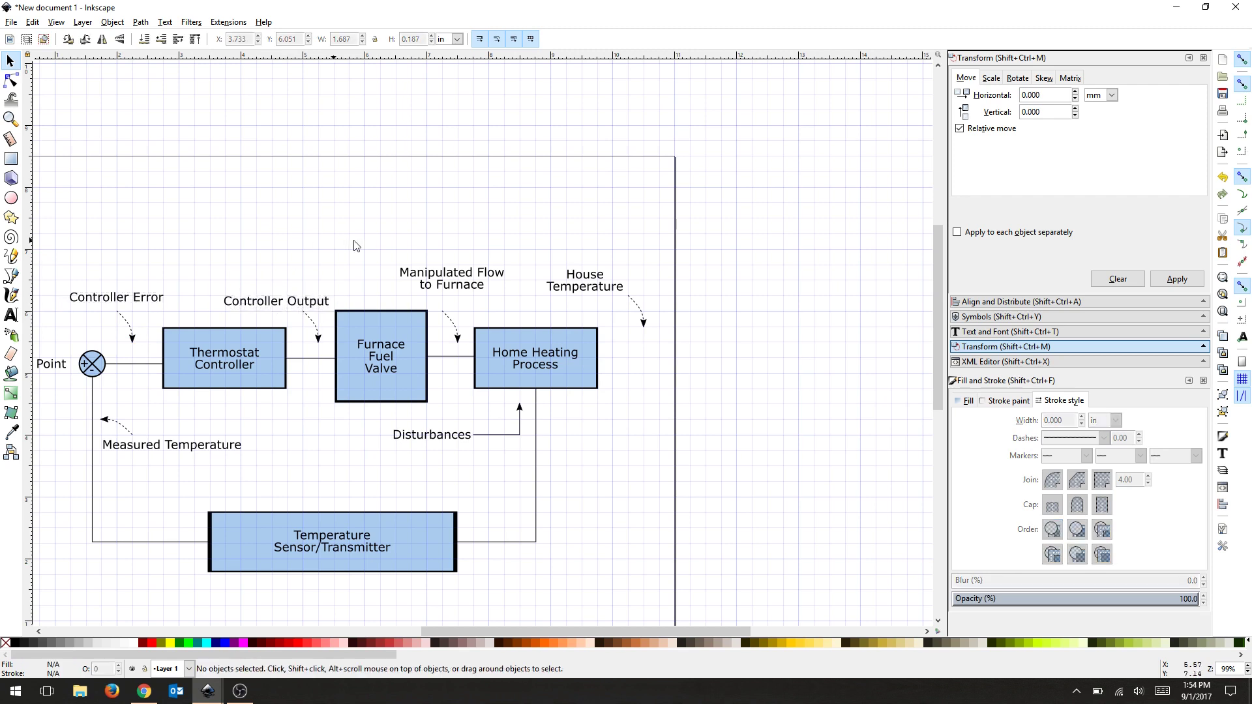
left_click_drag(441, 280, 453, 294)
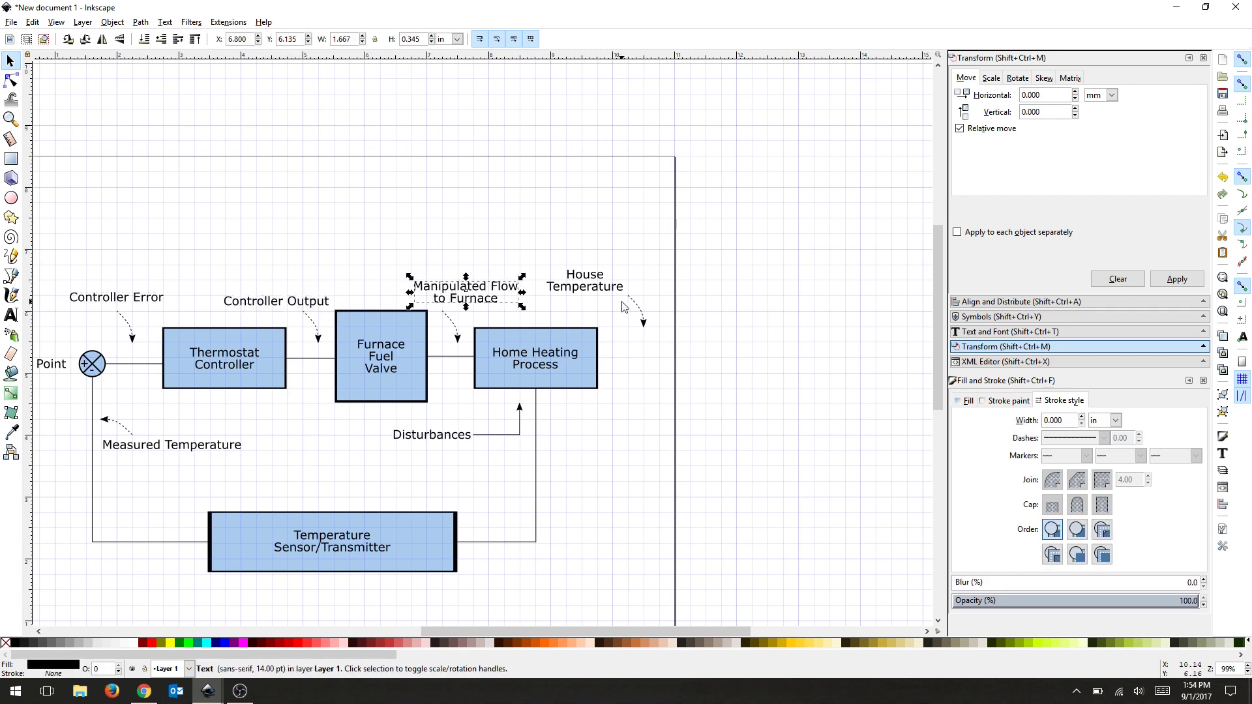
- Draw a paraxial horizontal line out from the right edge of Home Heating Process
left_click(11, 276)
left_click(104, 39)
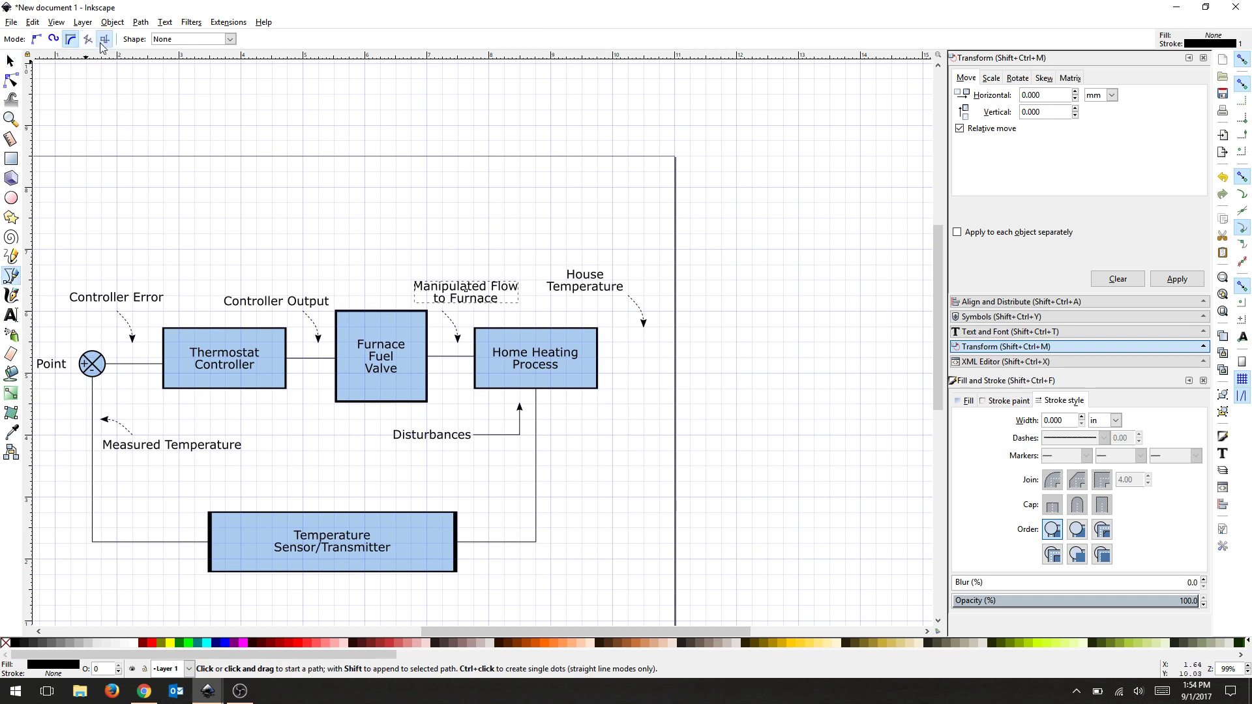
left_click(597, 357)
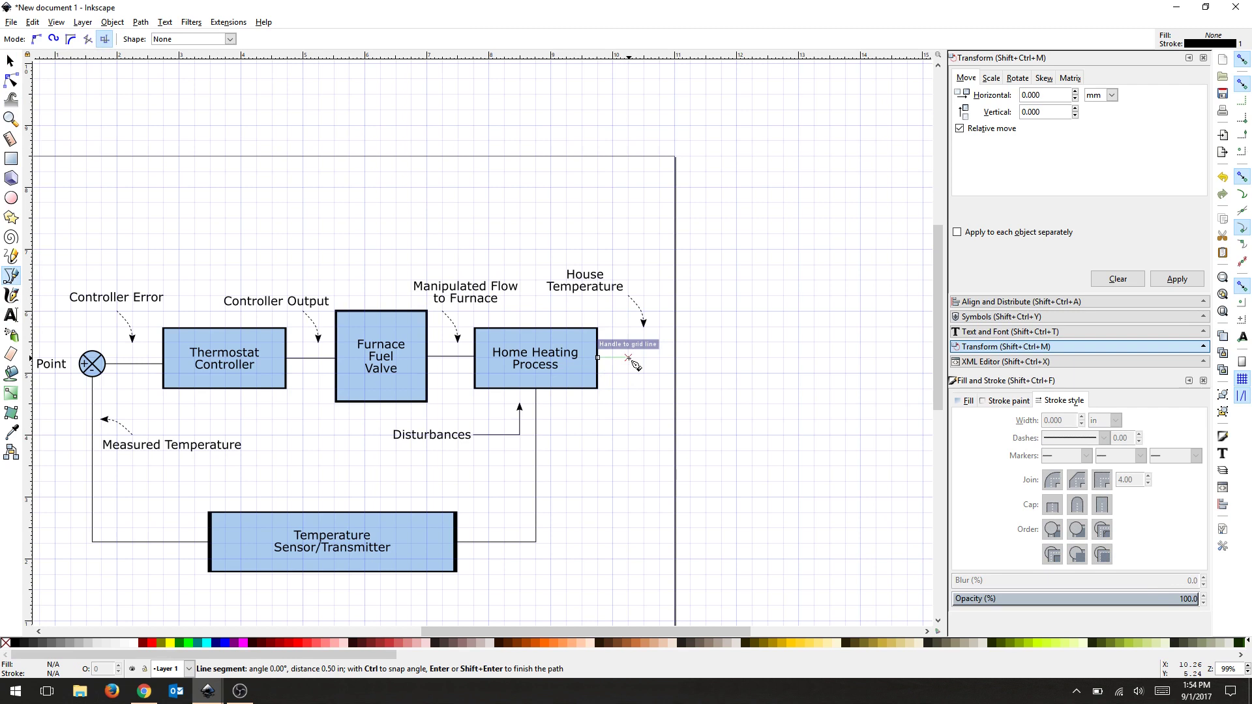
left_click(628, 359)
key("Return")
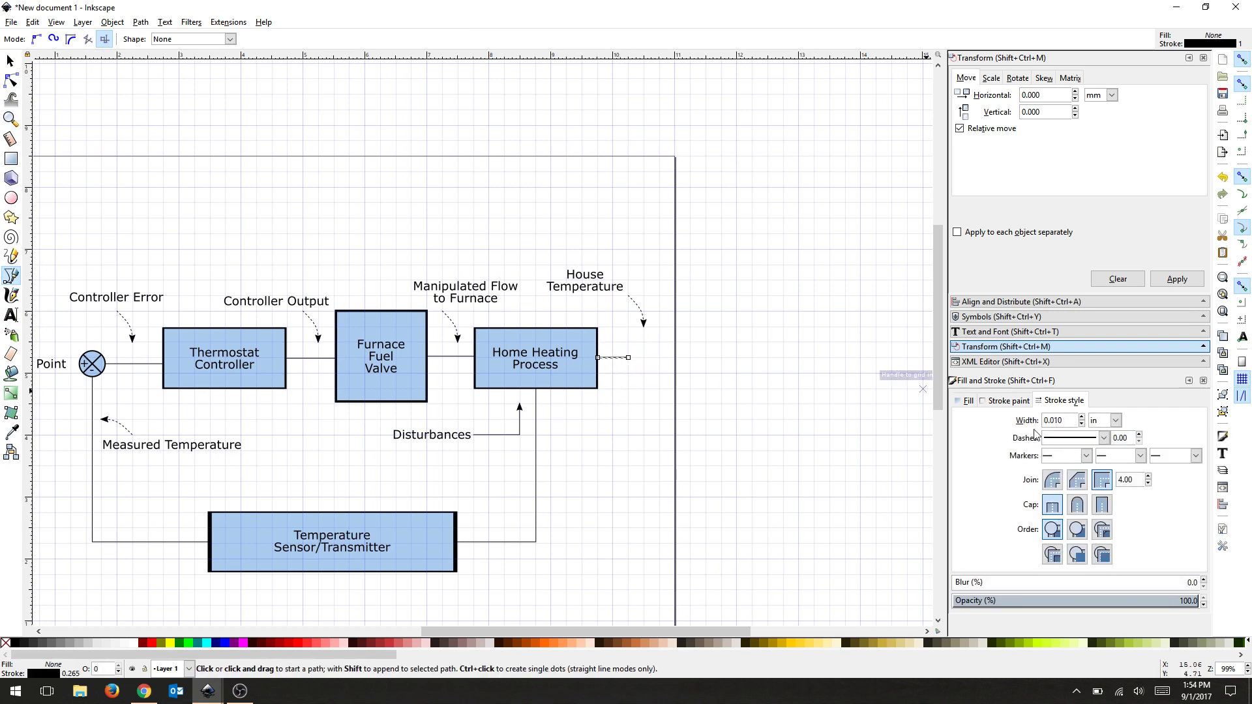
- Add an arrowhead end marker to the output line
left_click(1196, 455)
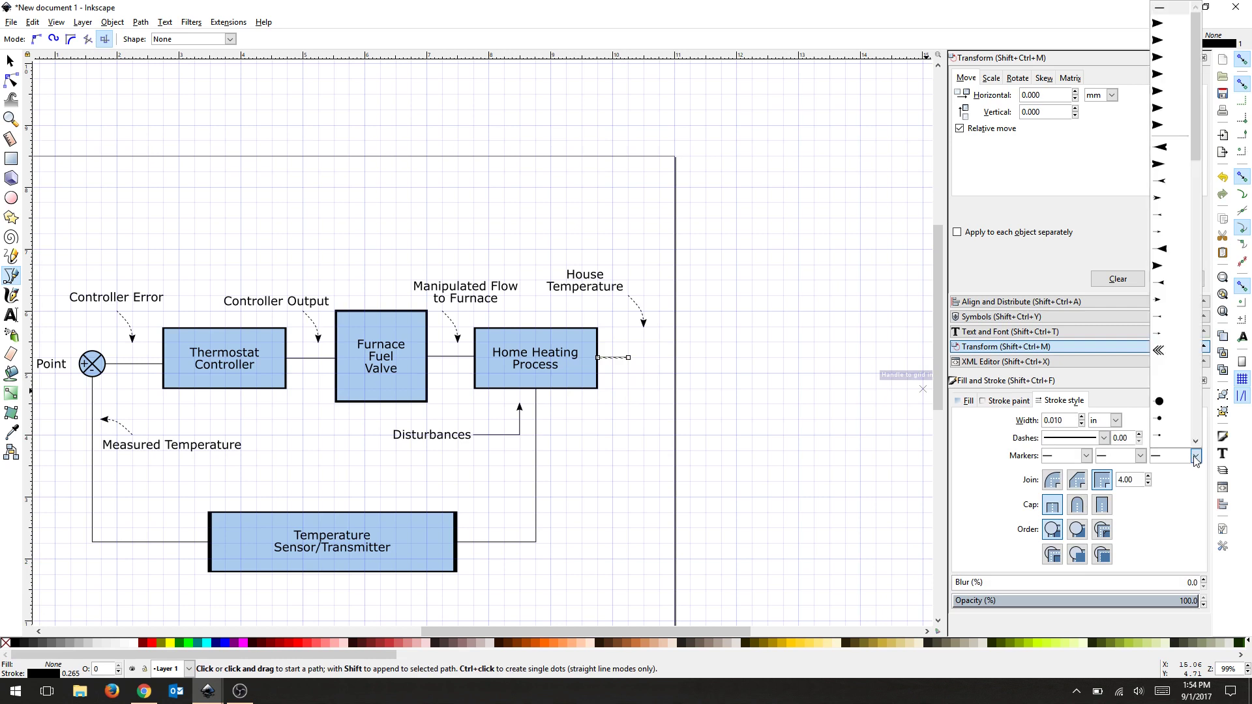
left_click(1169, 279)
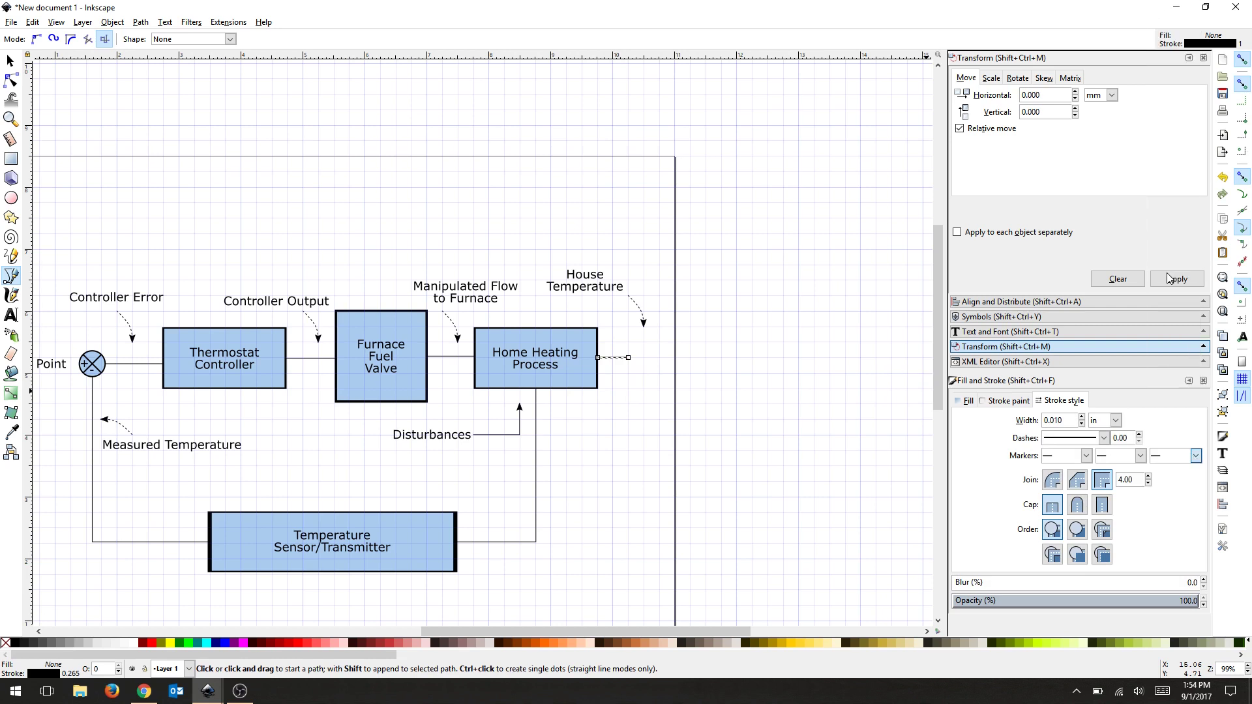
left_click(612, 451)
key("Escape")
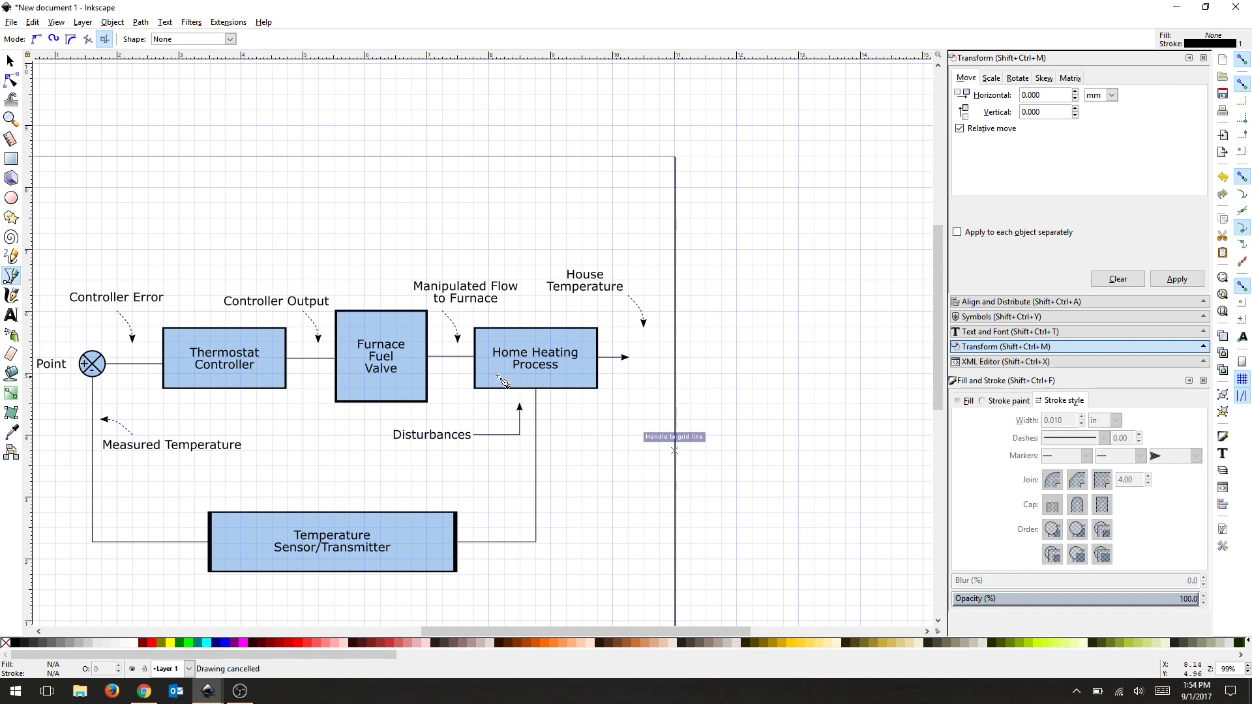
key("s")
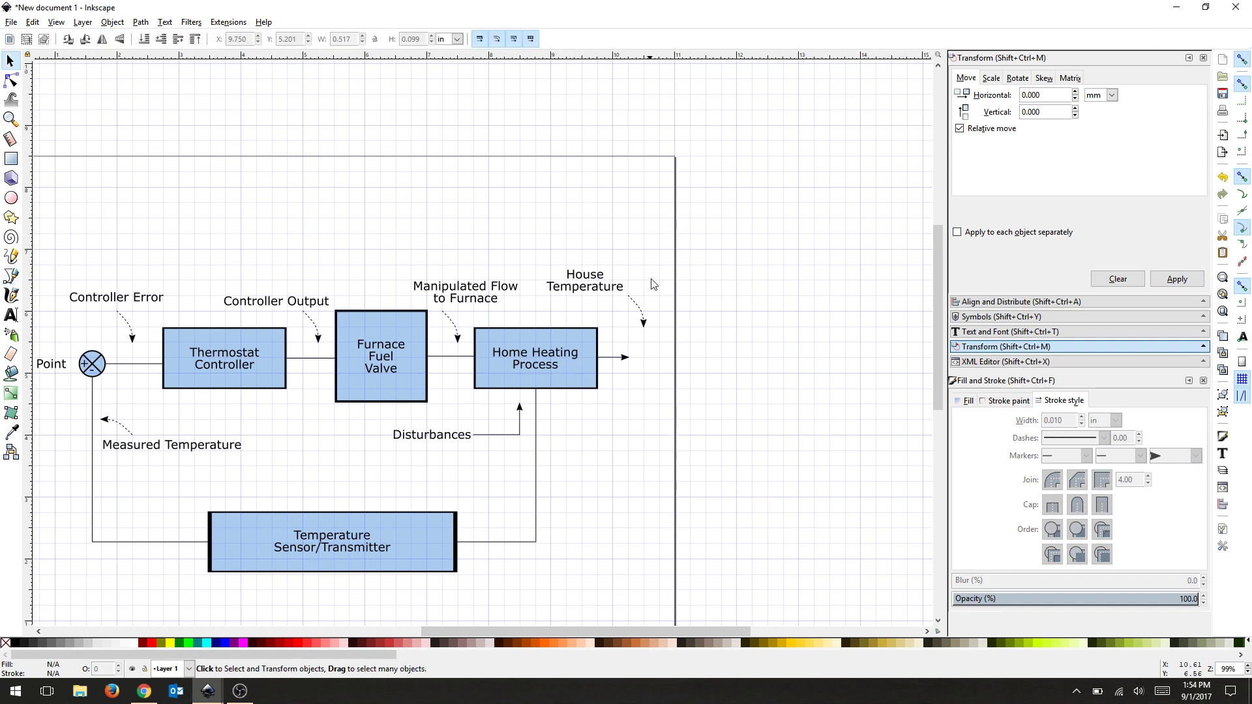
- Align the House Temperature dashed arrow, shift Manipulated Flow to Furnace left and Controller Output right
mouse_move(629, 317)
left_mouse_down()
mouse_move(599, 305)
mouse_move(627, 309)
left_mouse_up()
left_click(470, 299)
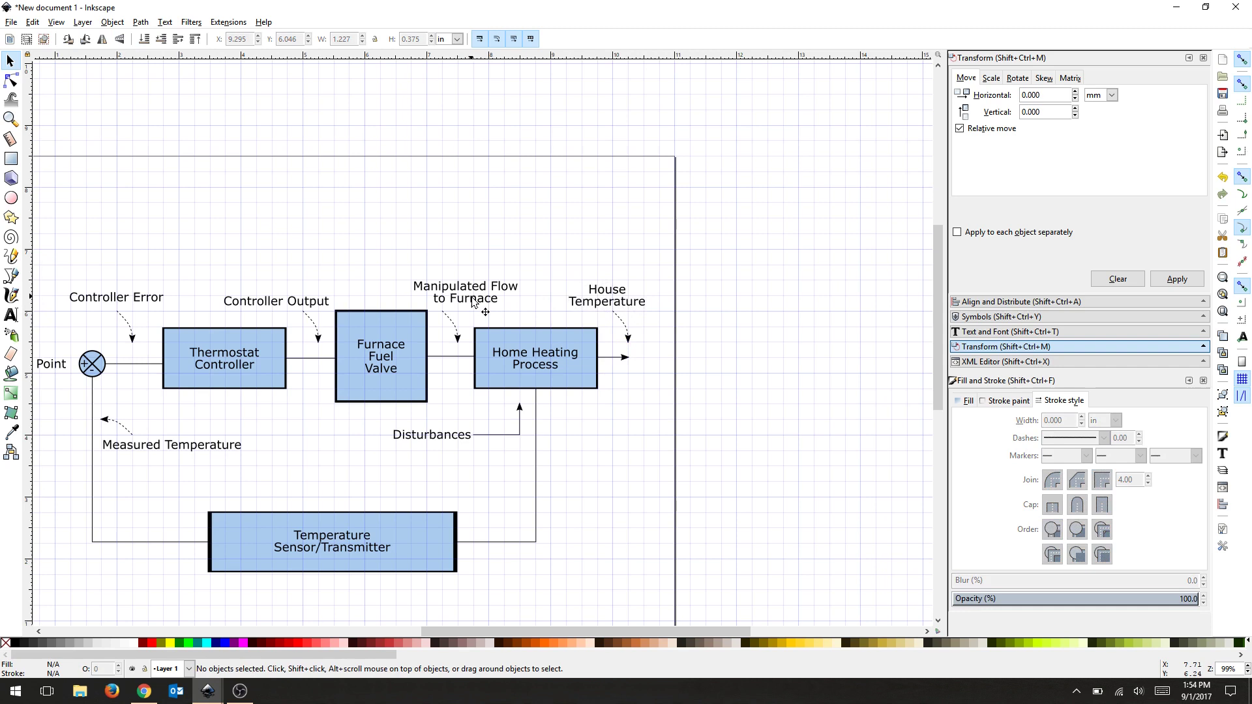
left_click_drag(467, 299, 450, 298)
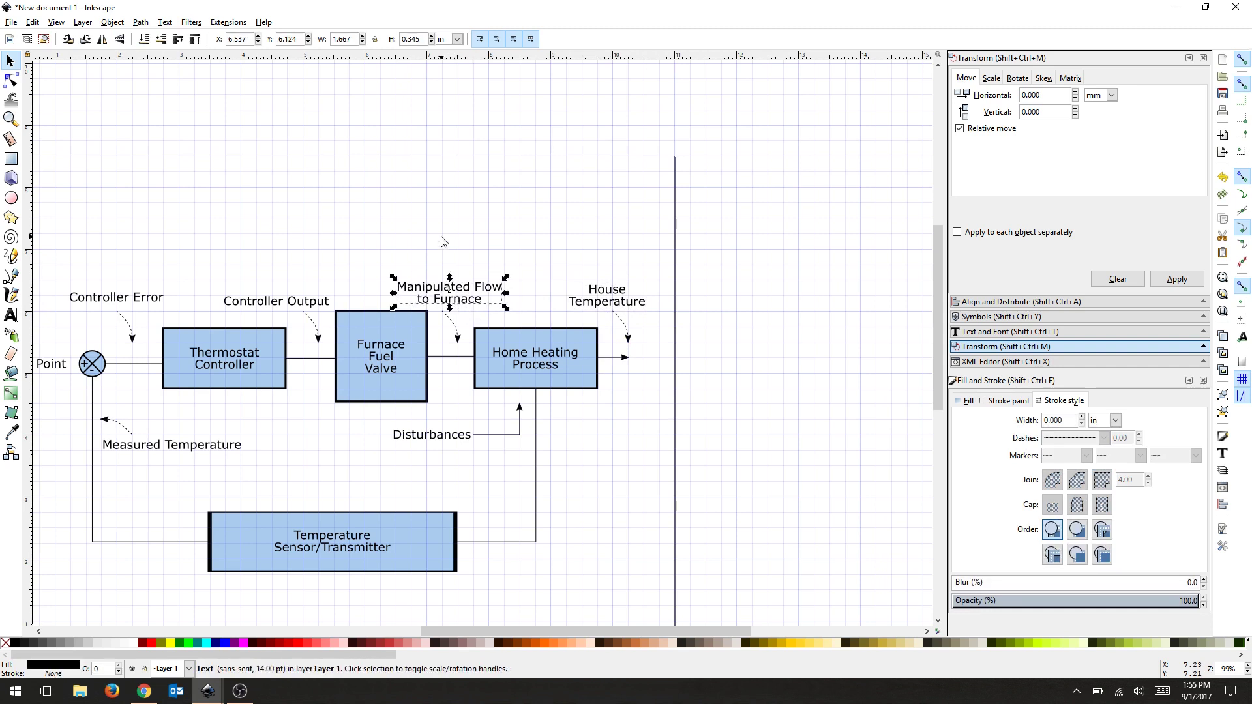
left_click(320, 265)
left_click_drag(302, 302, 325, 300)
left_click(236, 257)
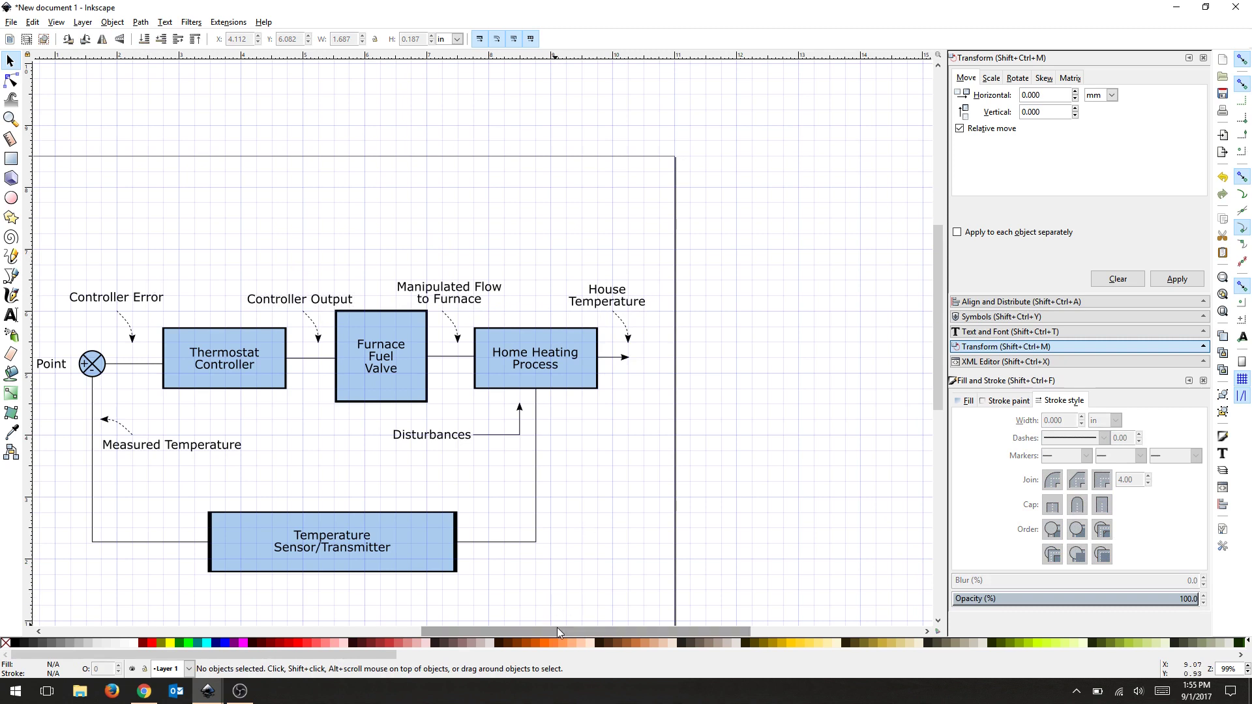
- Zoom out, delete the reference diagram image beside the page, and zoom back onto the diagram
left_click_drag(557, 630, 430, 630)
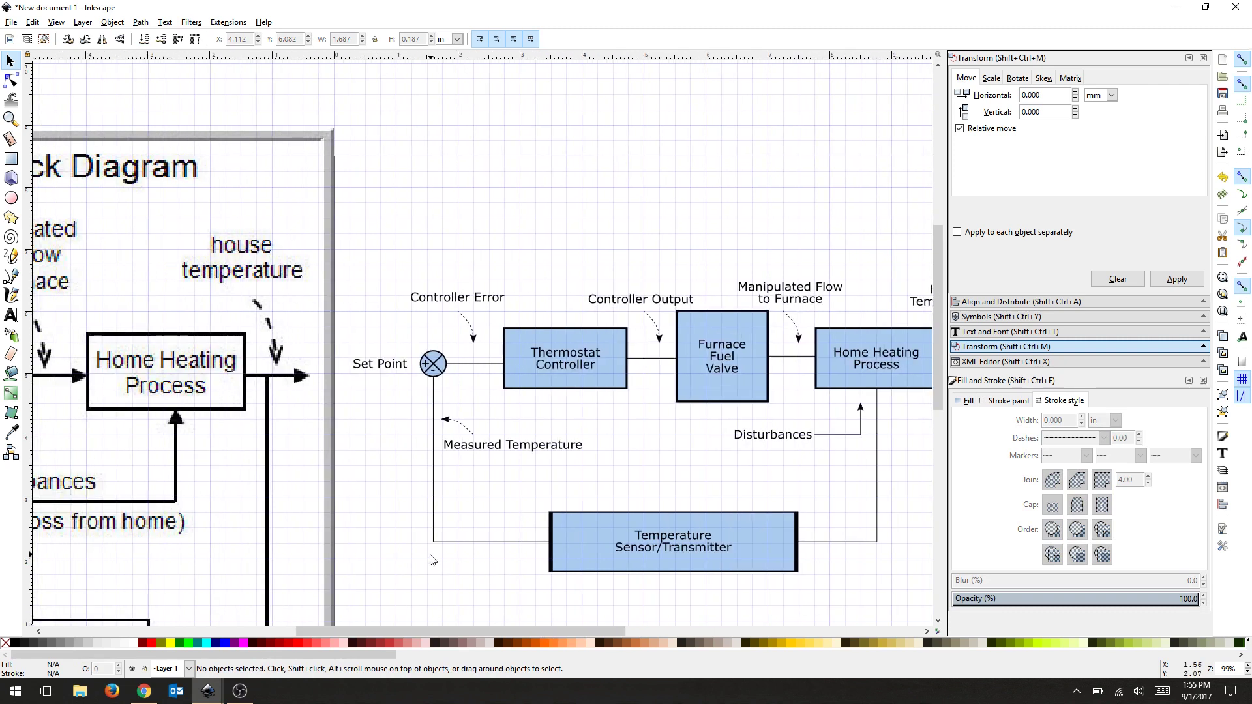
scroll(432, 553, "down", 3, "ctrl")
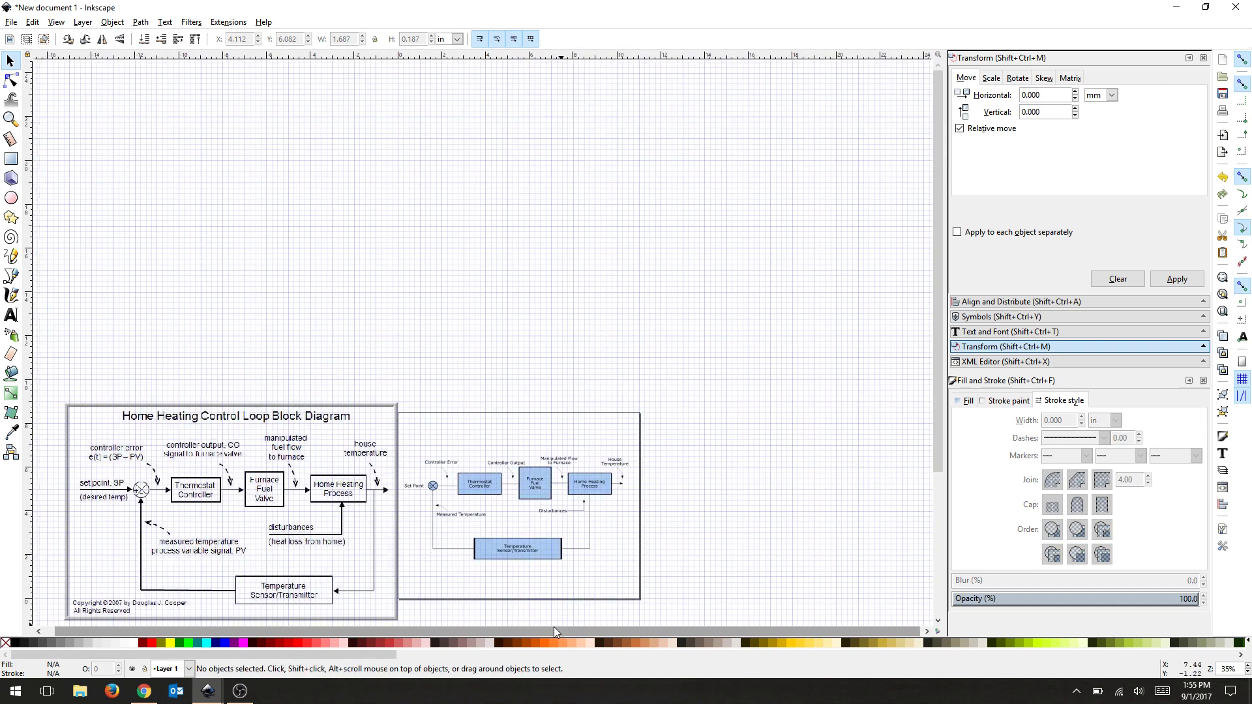
left_click_drag(554, 628, 542, 628)
left_click_drag(944, 432, 945, 547)
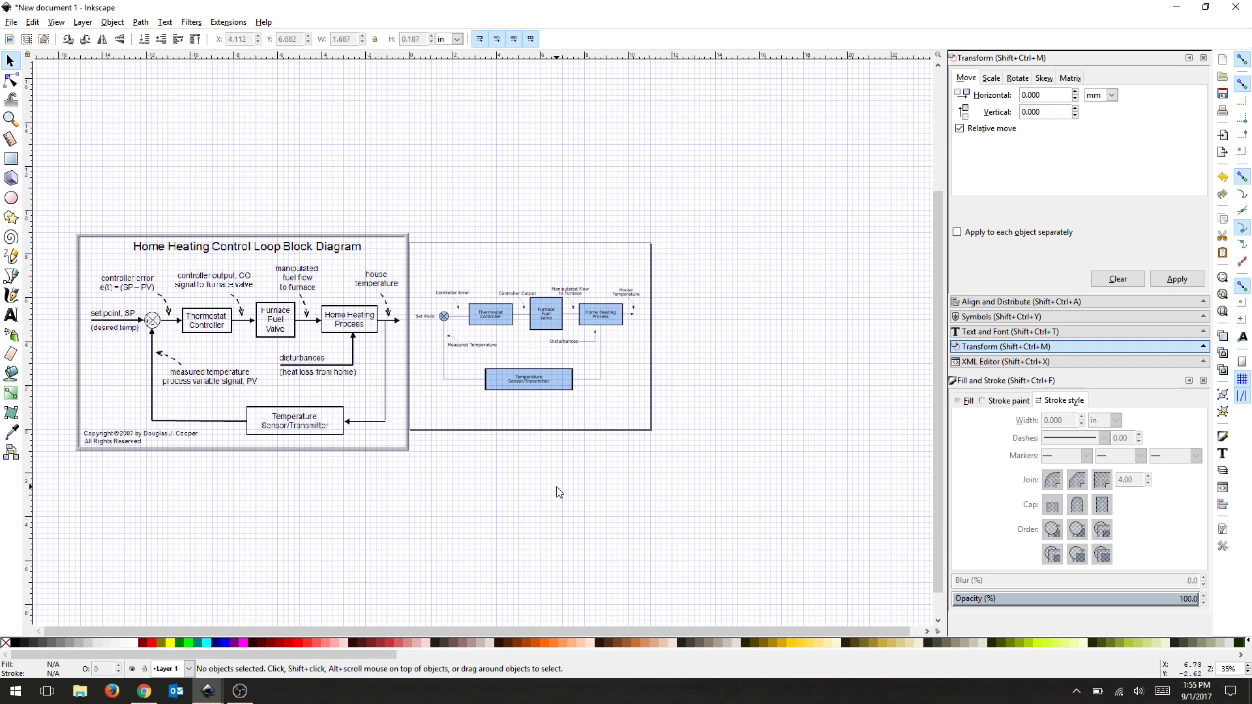
scroll(336, 388, "up", 1)
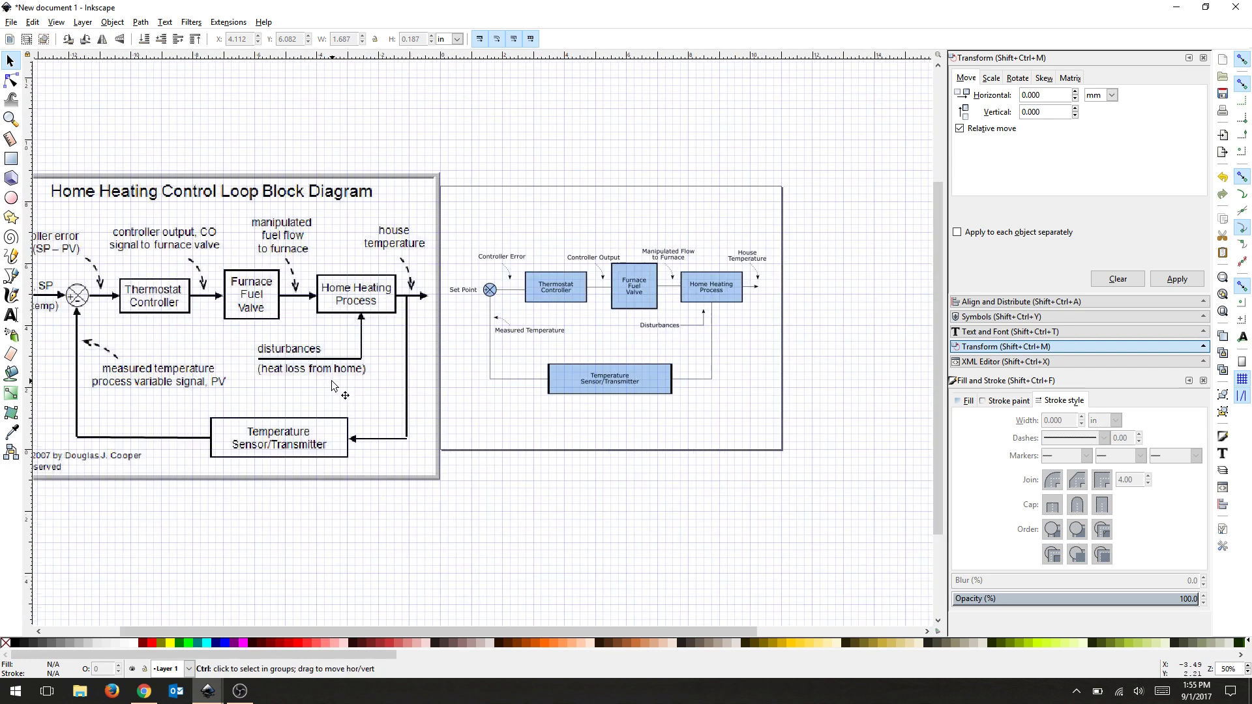
left_click(369, 391)
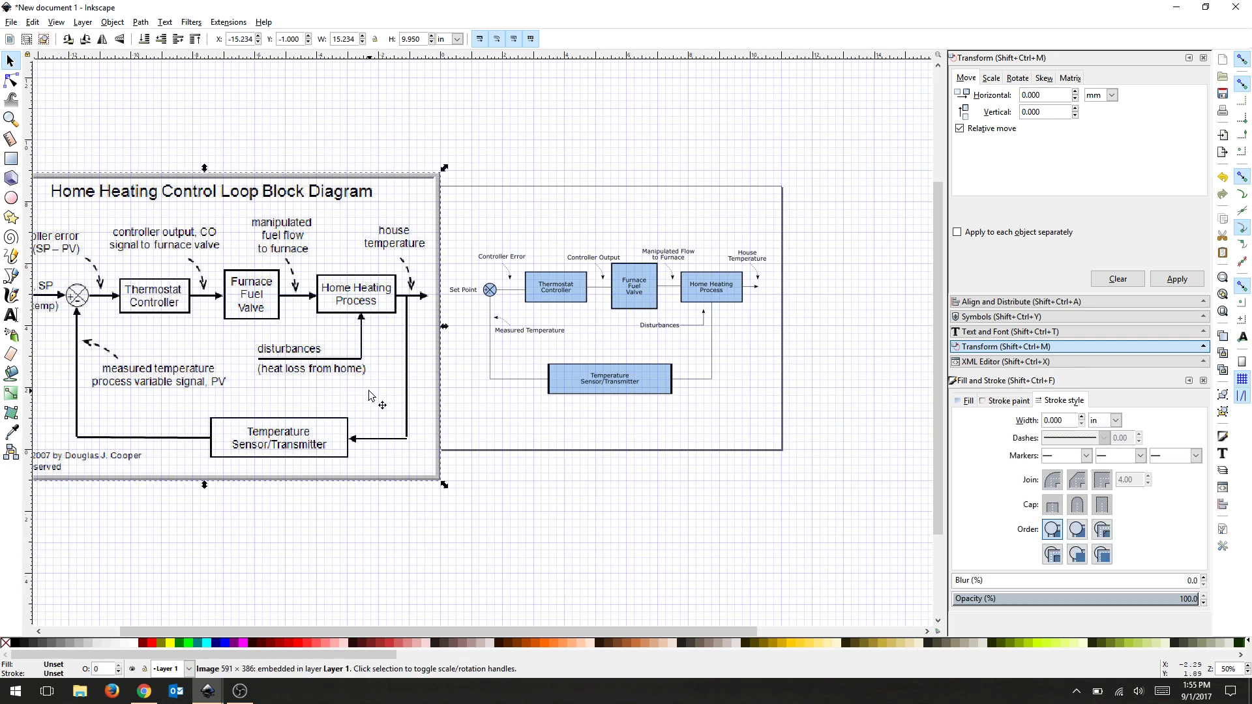
key("Delete")
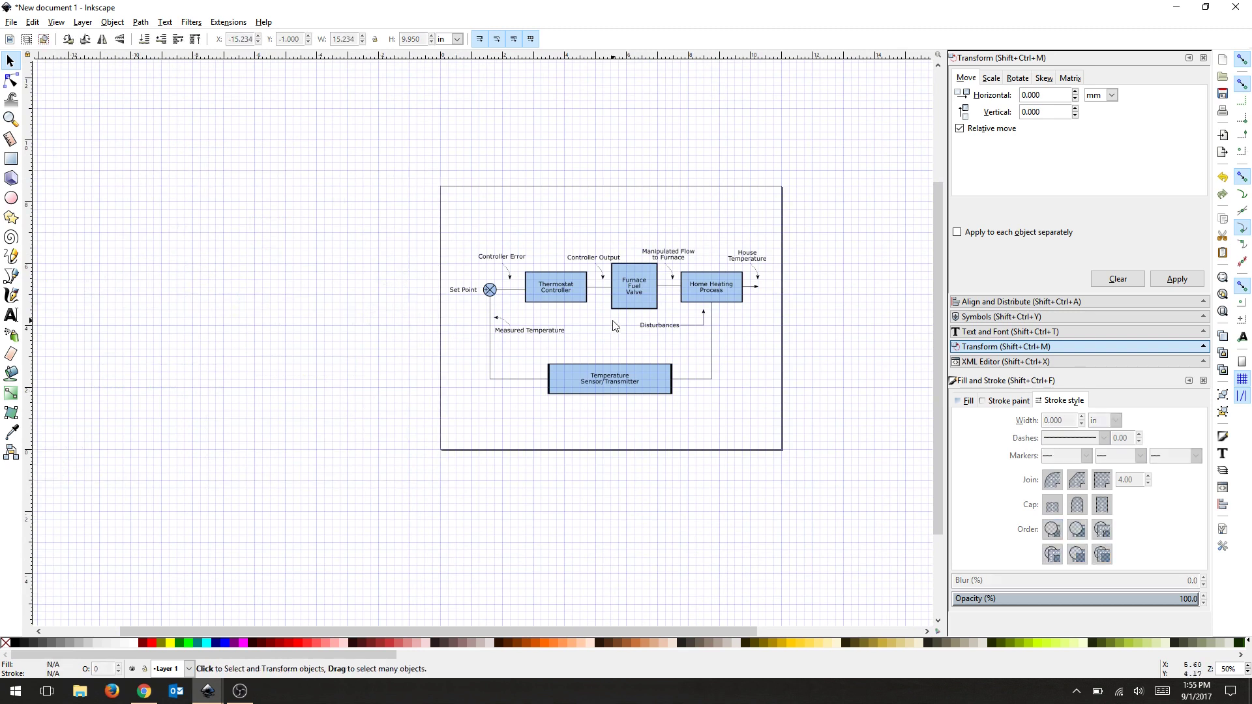
scroll(640, 335, "up", 2)
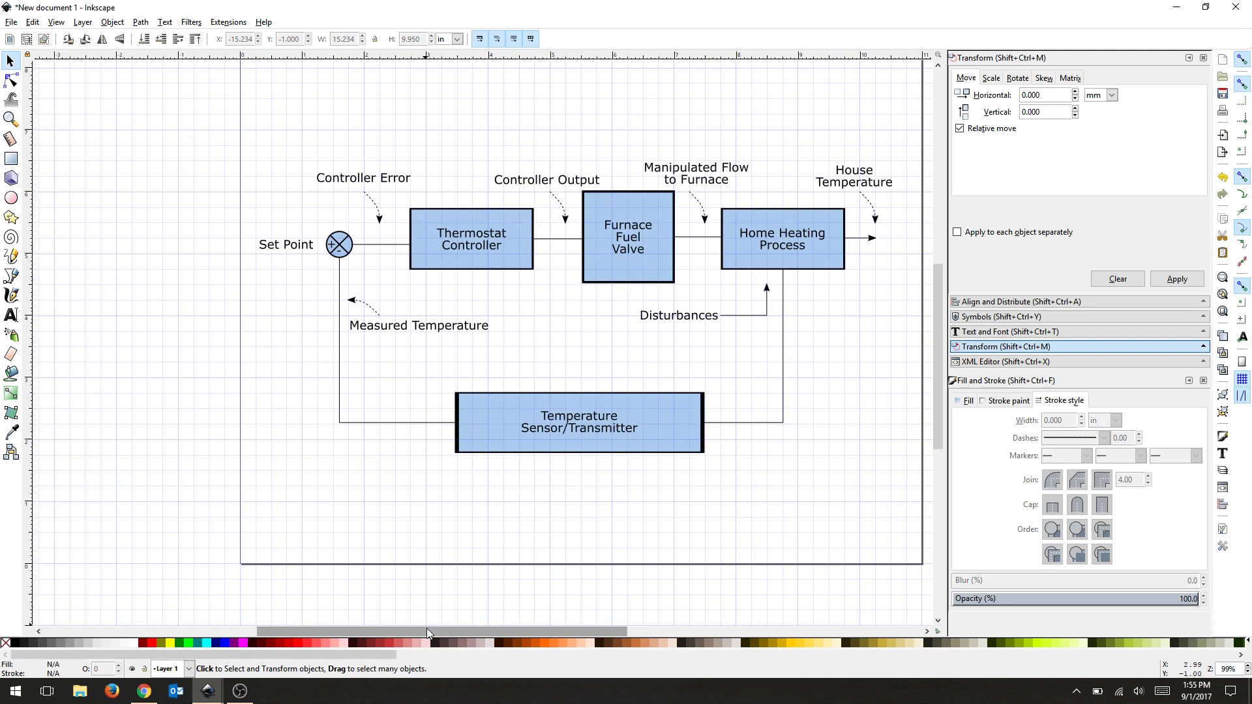
left_click_drag(427, 628, 475, 632)
scroll(389, 383, "up", 2)
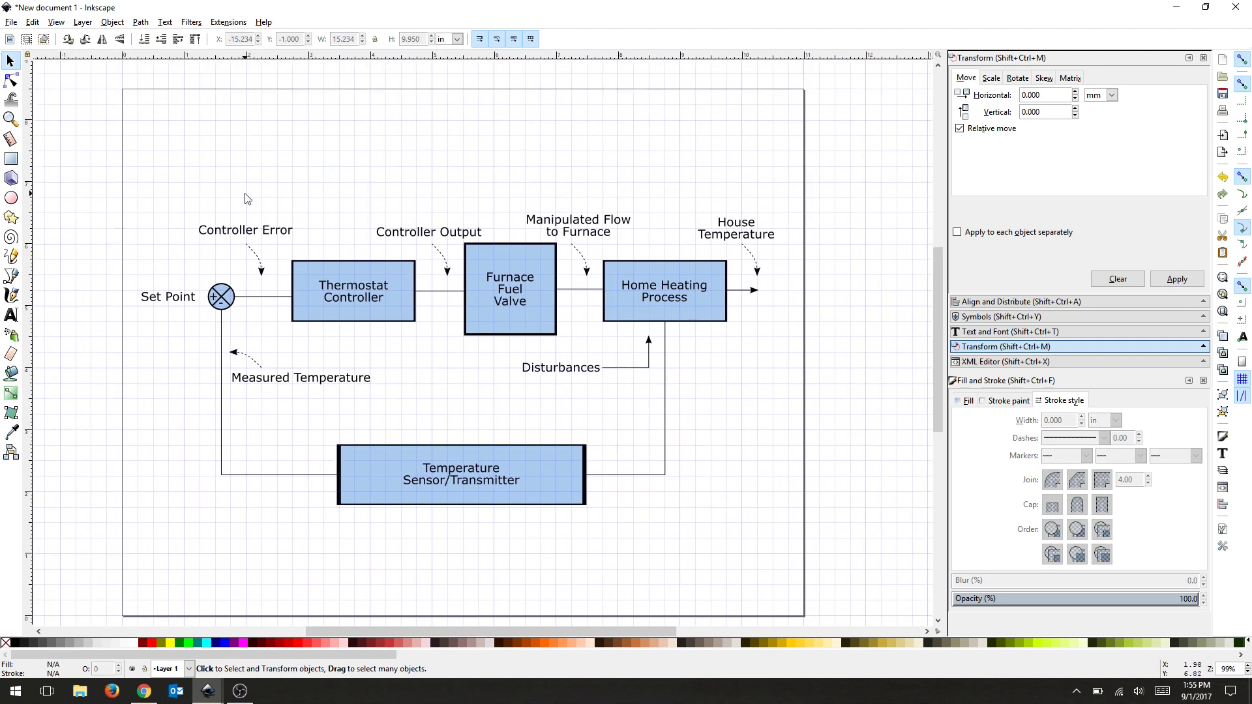
left_click(12, 21)
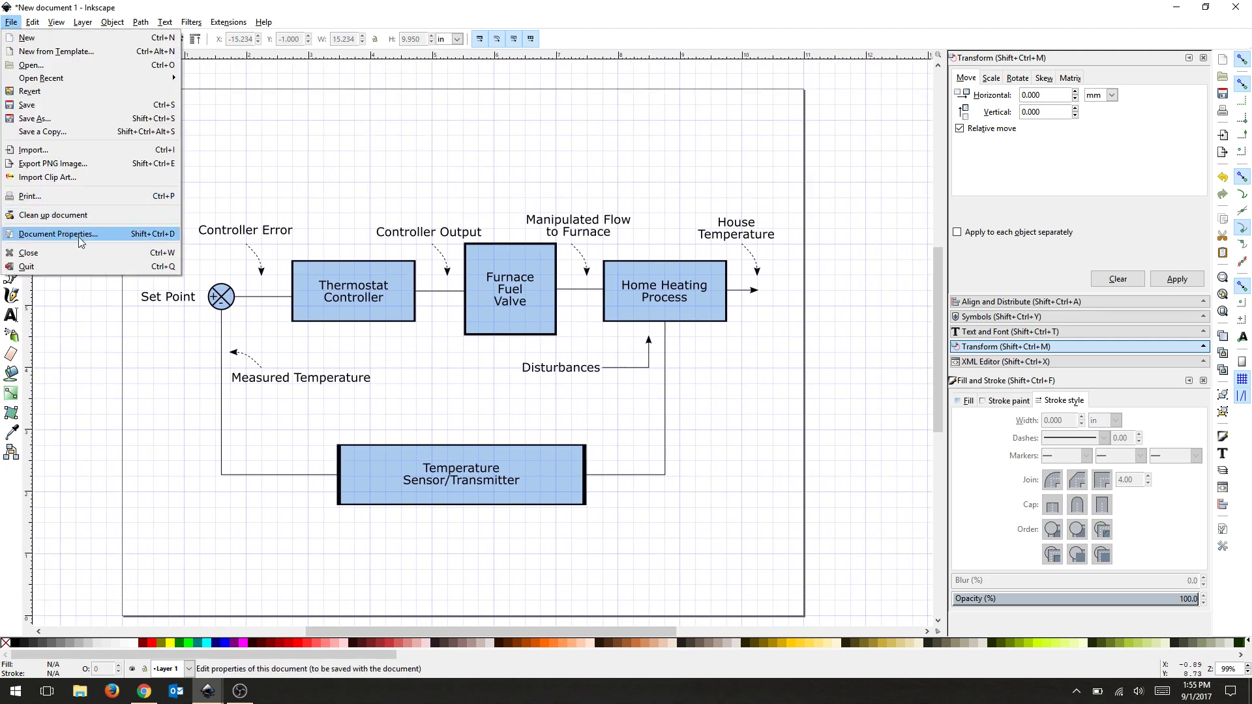
- Save the drawing to the Desktop as 'FlowChart Example' in Inkscape SVG format
left_click(64, 104)
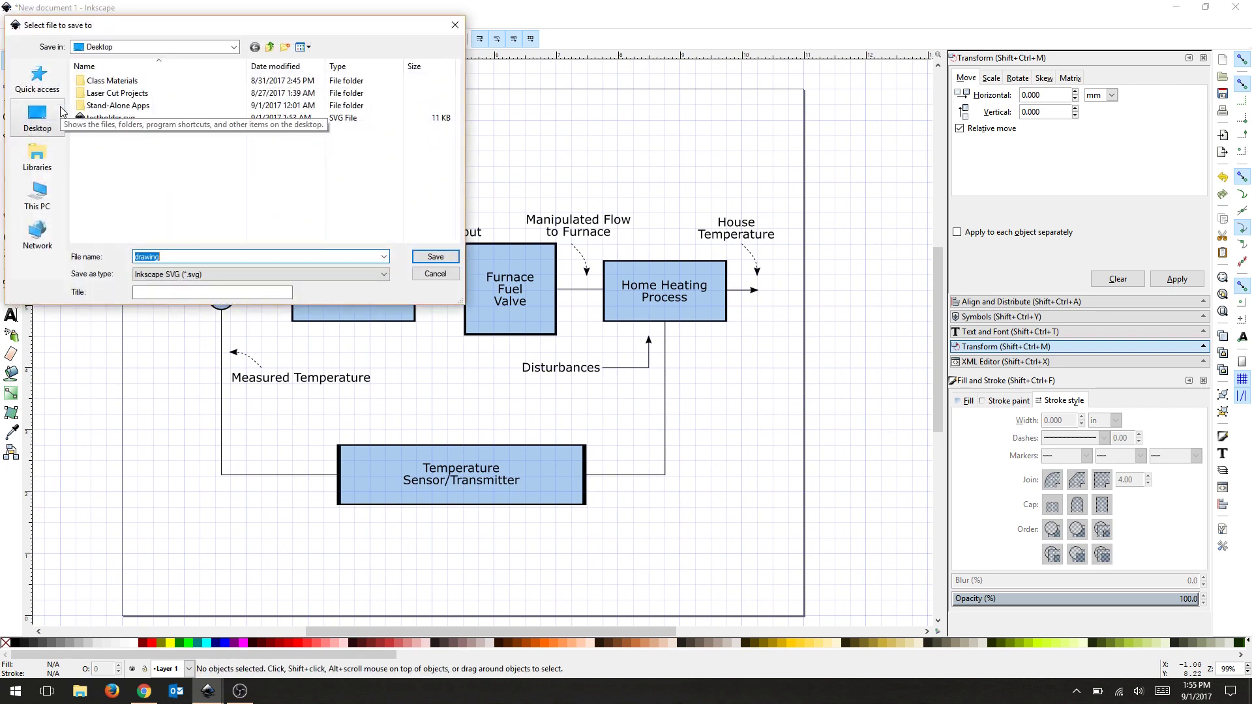
type("FlowChart Example")
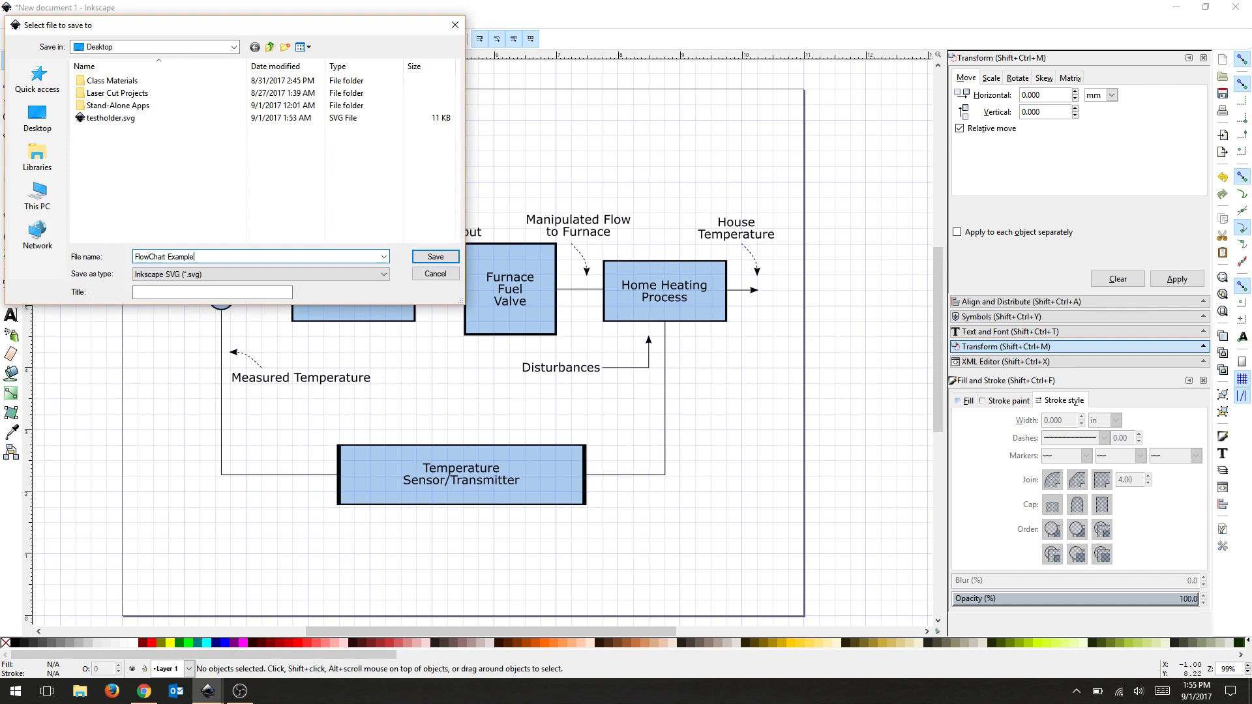
left_click(435, 255)
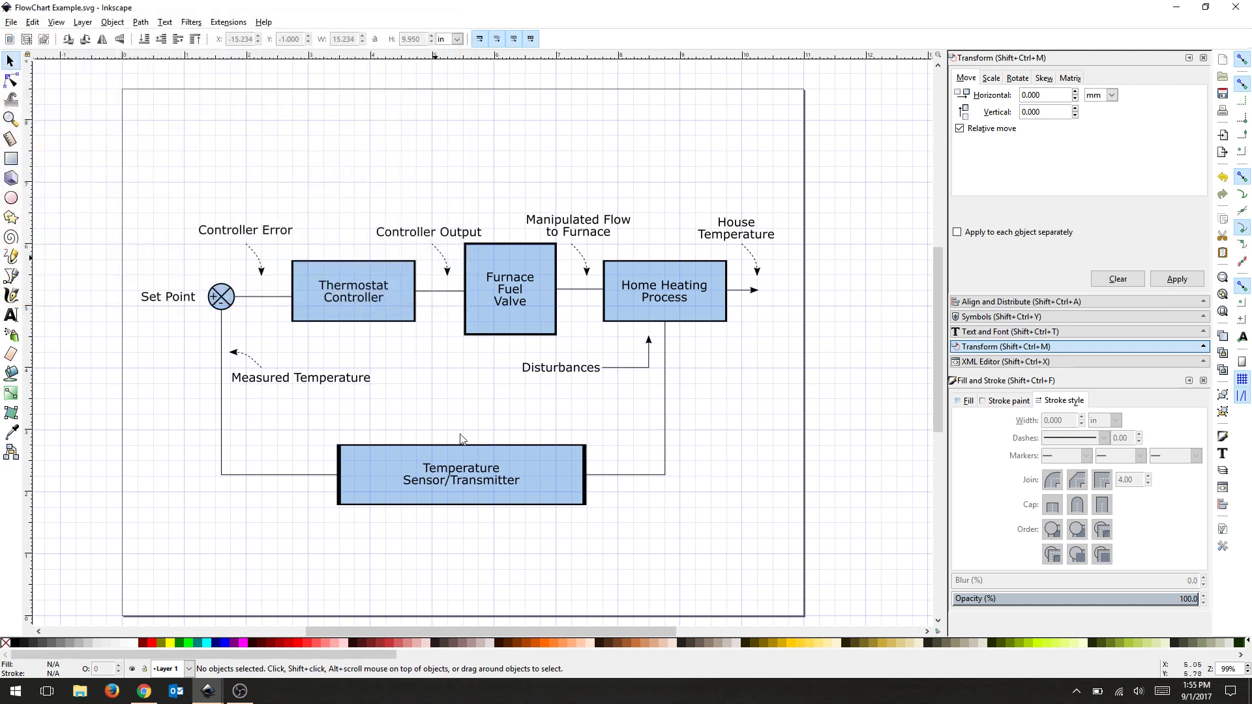
- Save a copy as Portable Document Format, FlowChart Example.pdf, accepting default PDF options
left_click(12, 22)
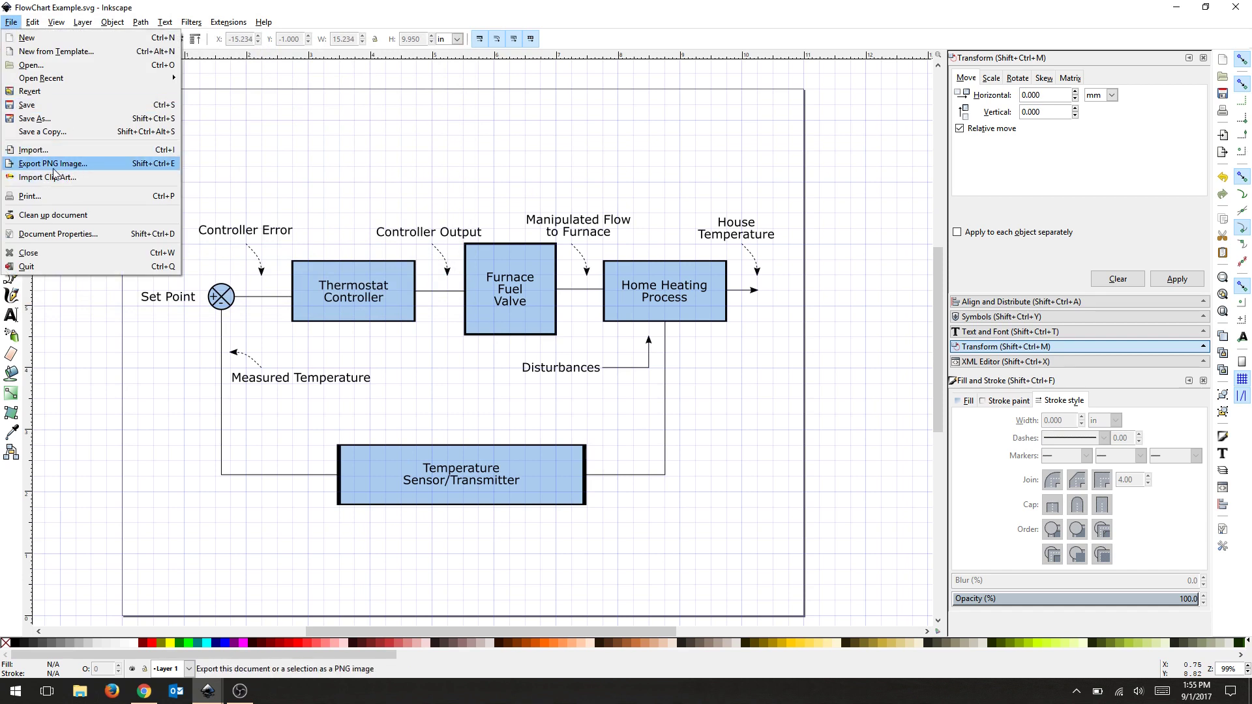
left_click(35, 118)
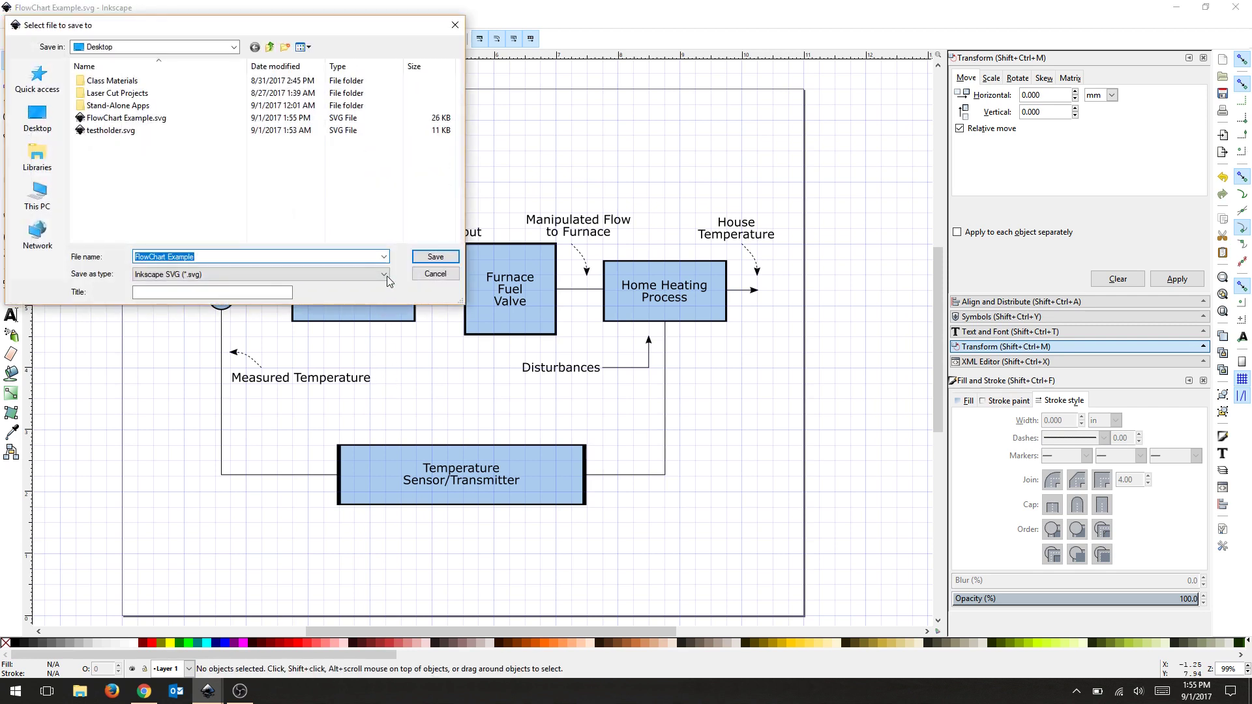
left_click(386, 276)
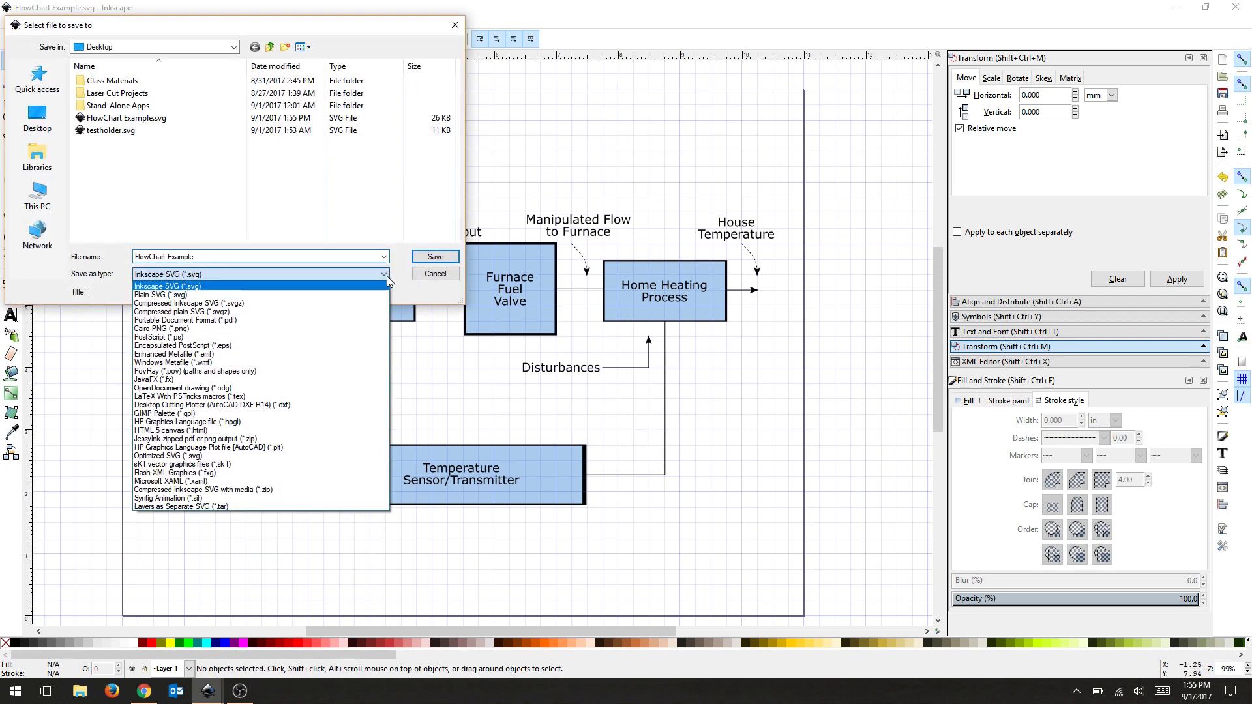
left_click(245, 320)
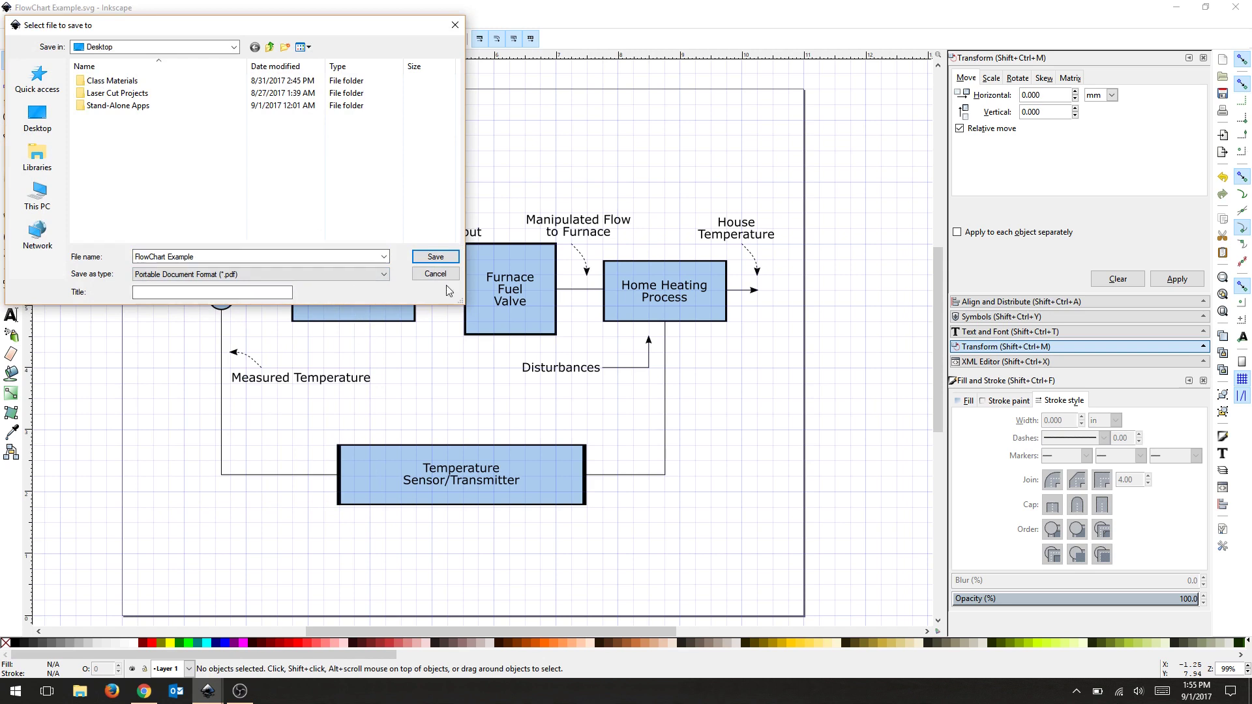
left_click(437, 257)
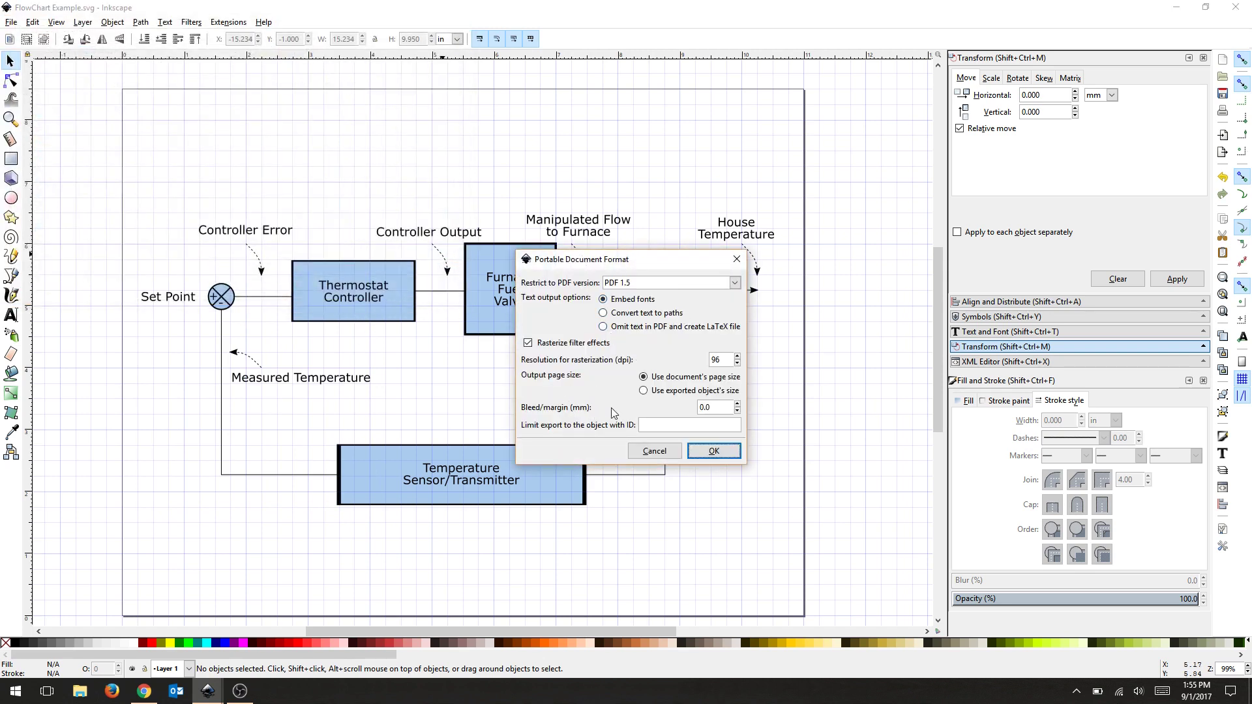
left_click(714, 452)
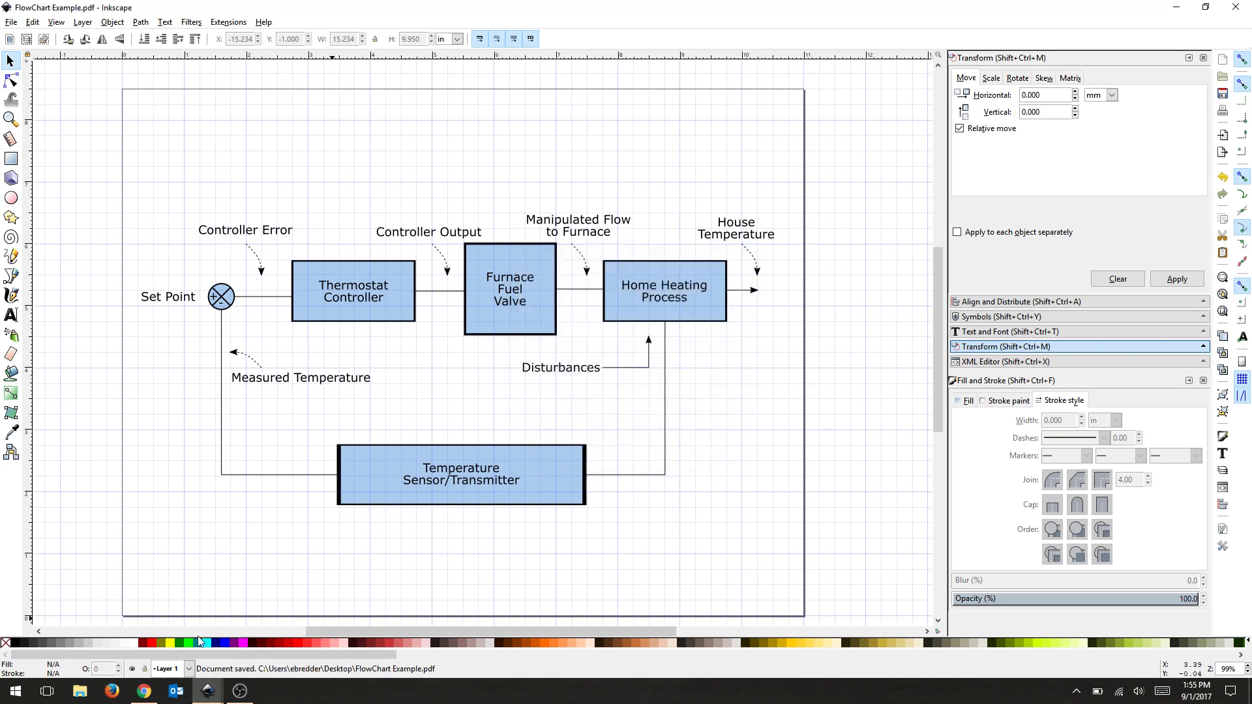
- Open FlowChart Example.pdf from the Desktop folder in File Explorer
left_click(79, 691)
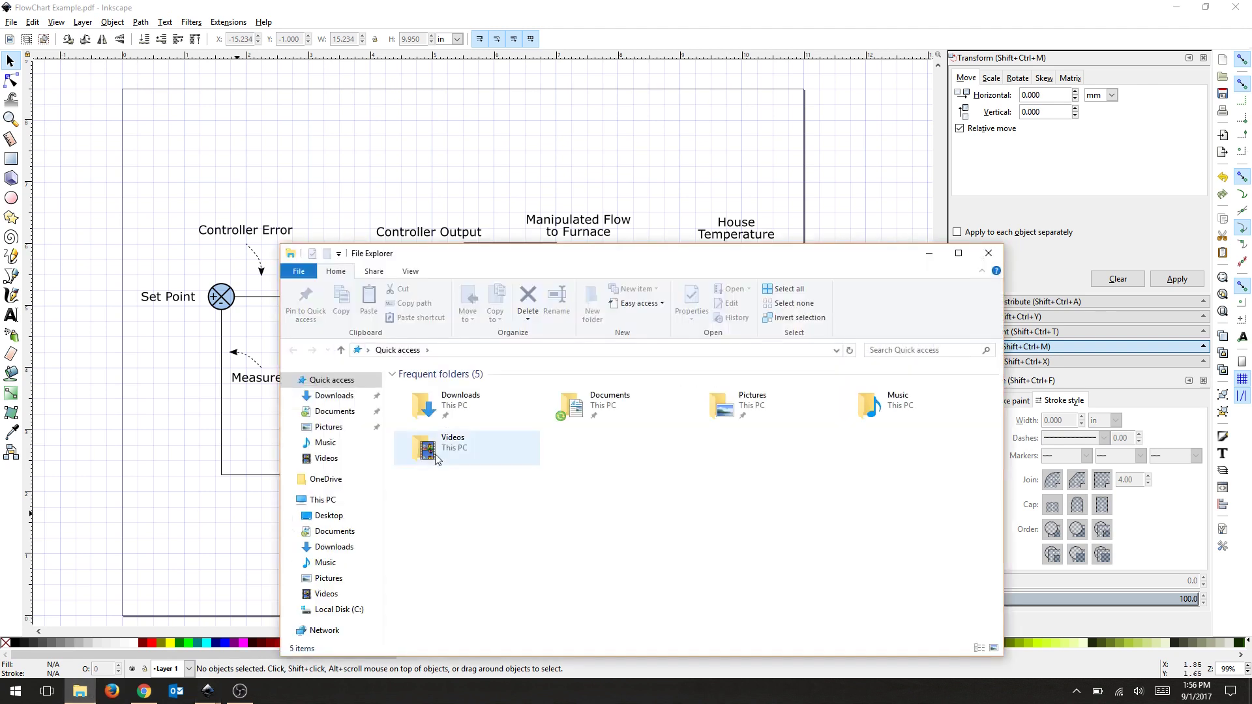
left_click(329, 515)
double_click(462, 446)
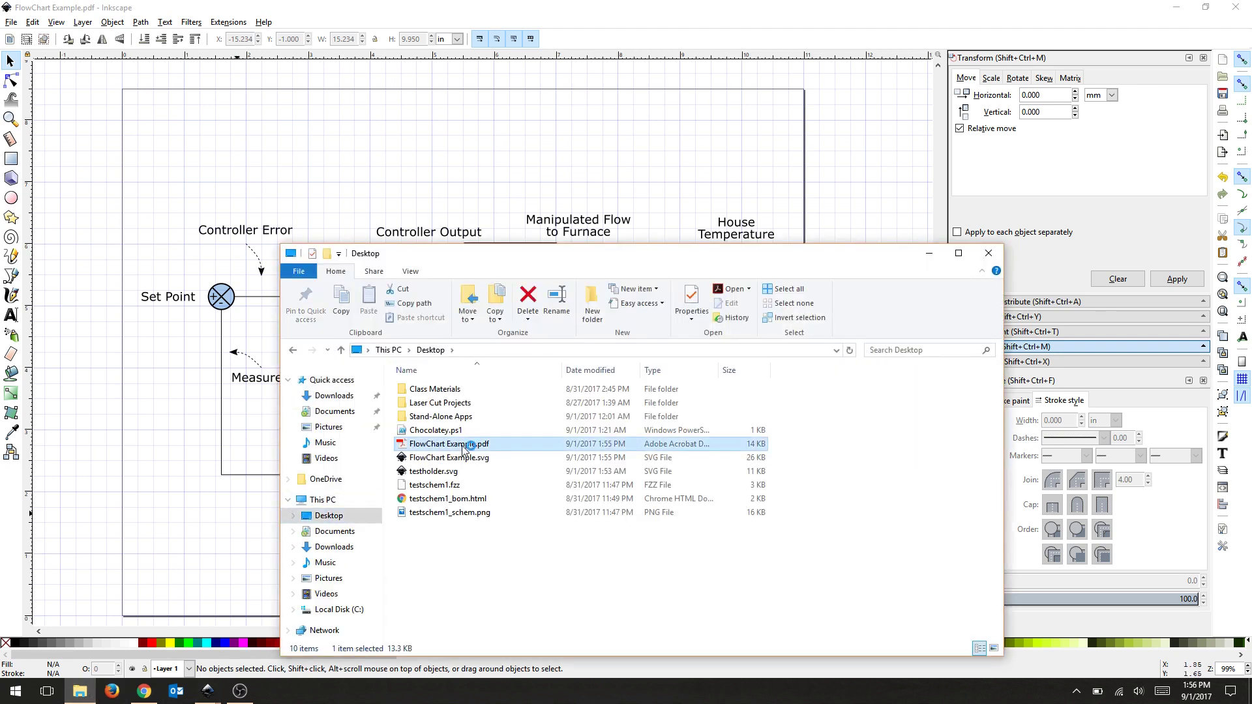